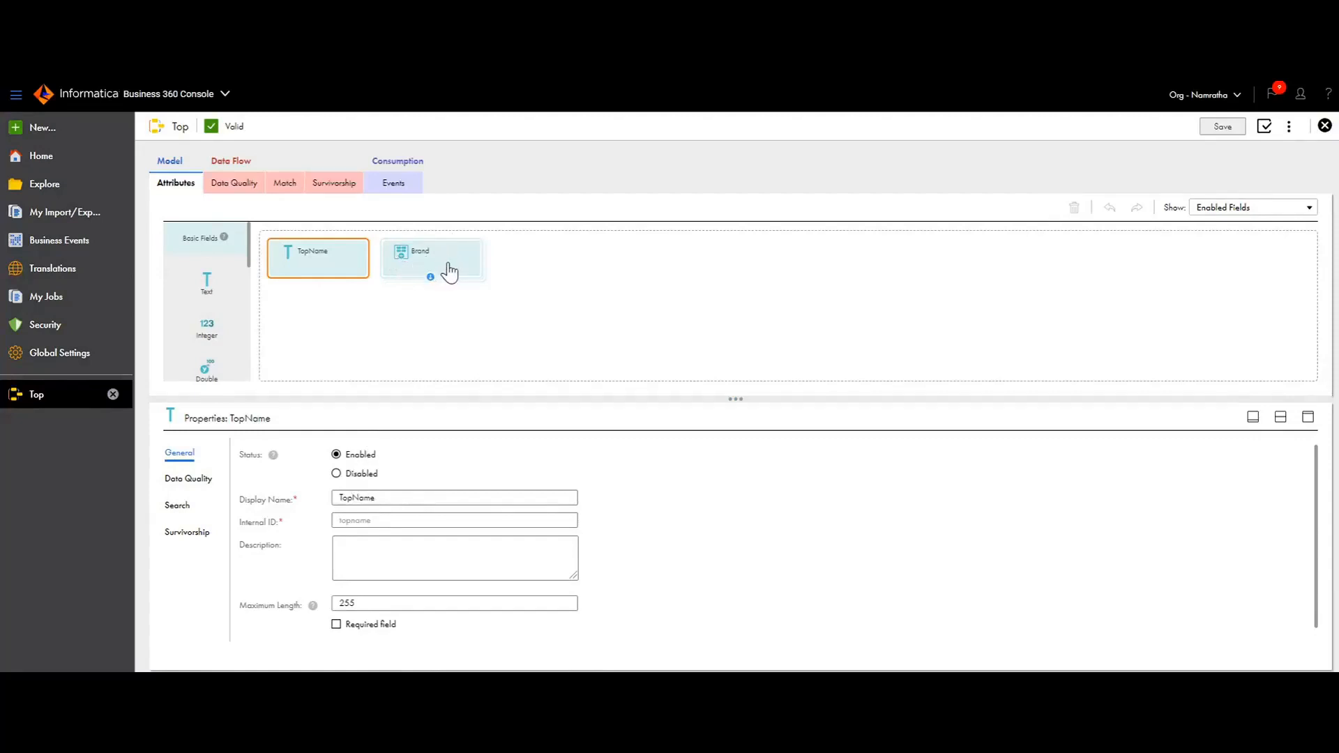
- Examine the Top business entity's nested structure: the Brand field group with BrandName, and its Sale group with SaleName
left_click(447, 269)
left_click(430, 278)
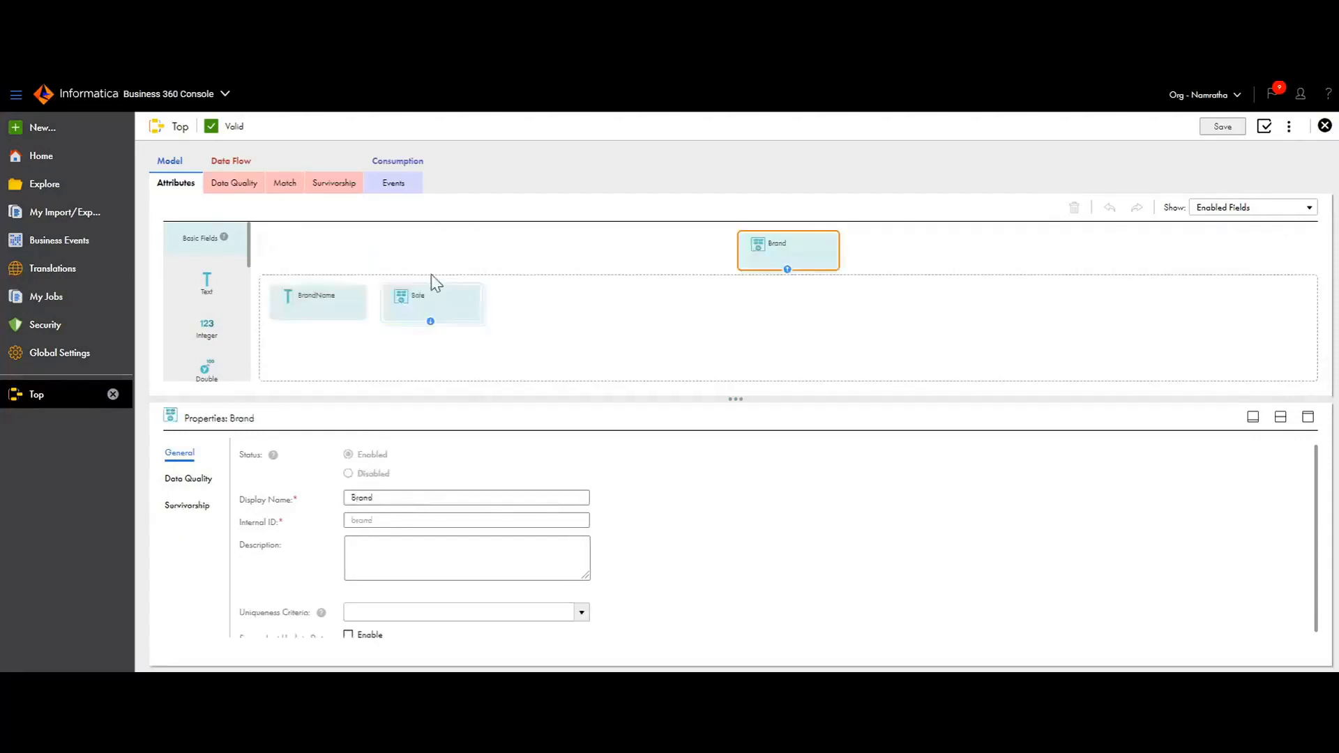
left_click(322, 301)
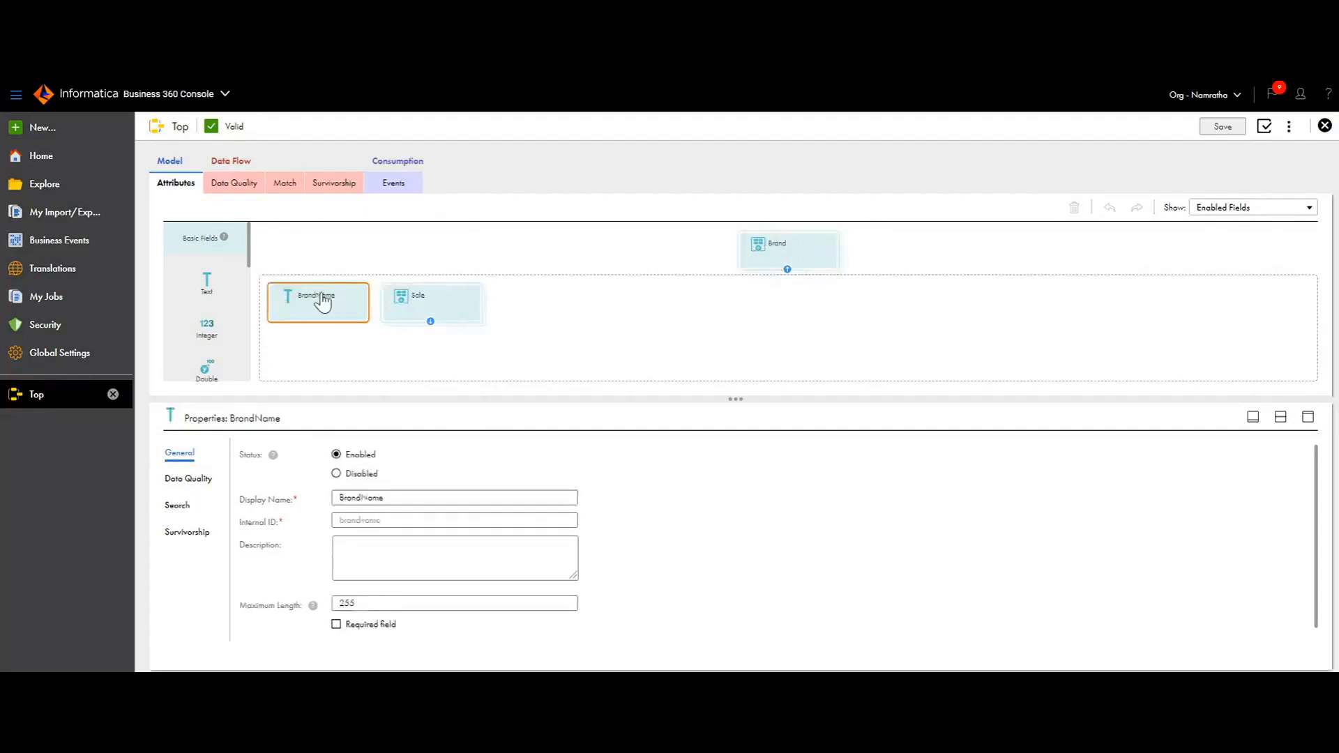
left_click(431, 324)
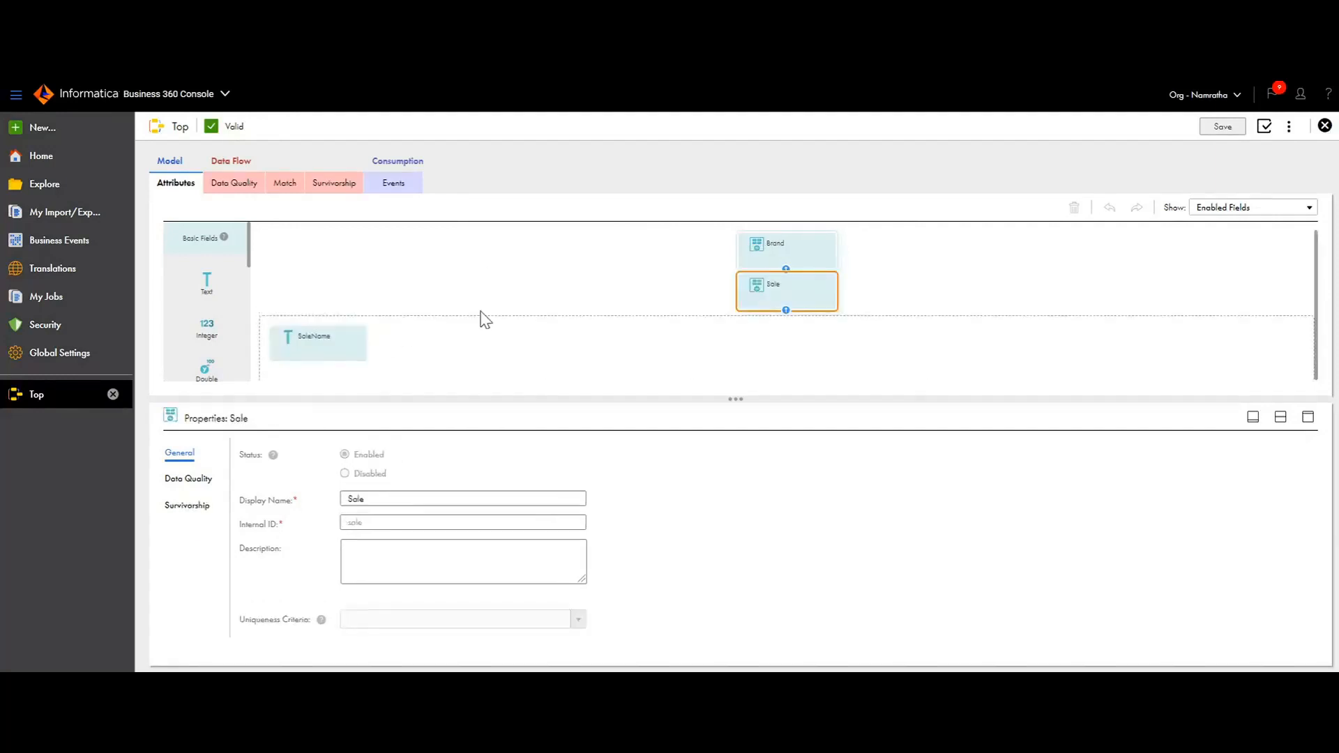
left_click(357, 353)
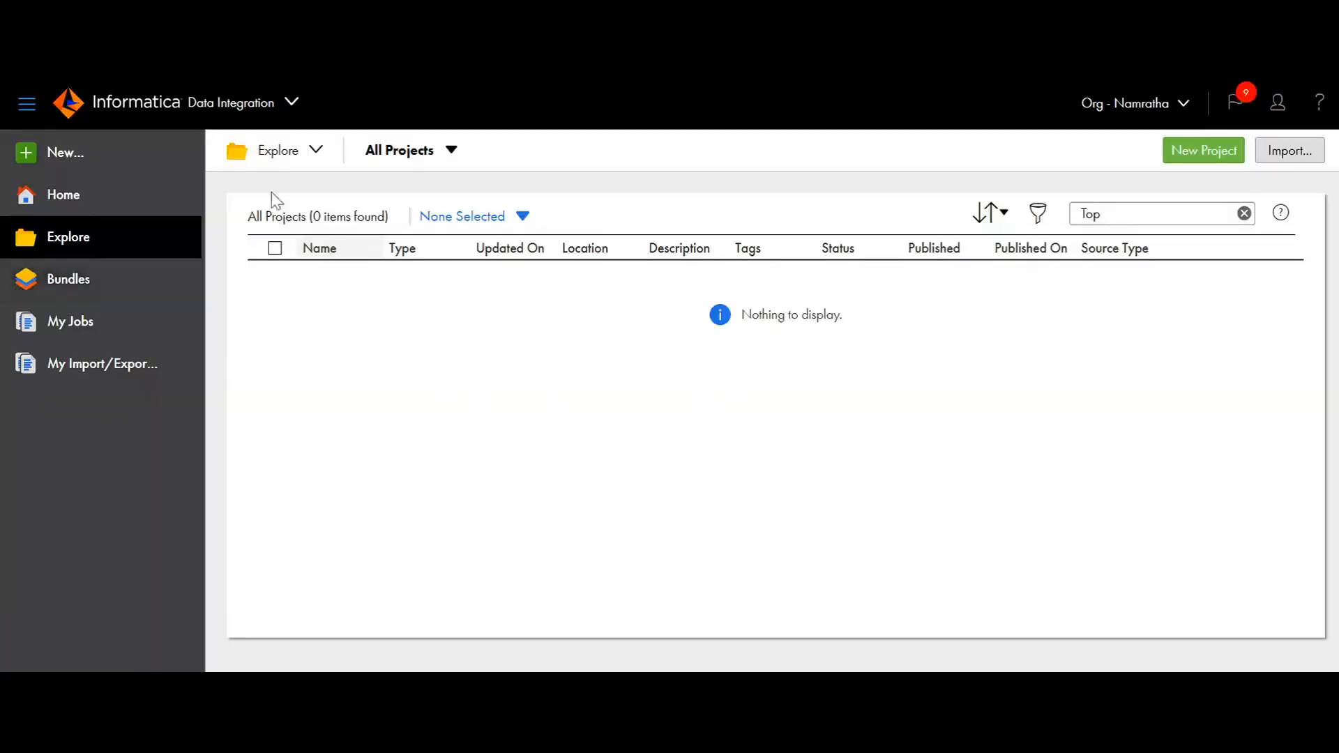
- Switch to Data Integration, create a new blank mapping and name it Top_map
left_click(185, 161)
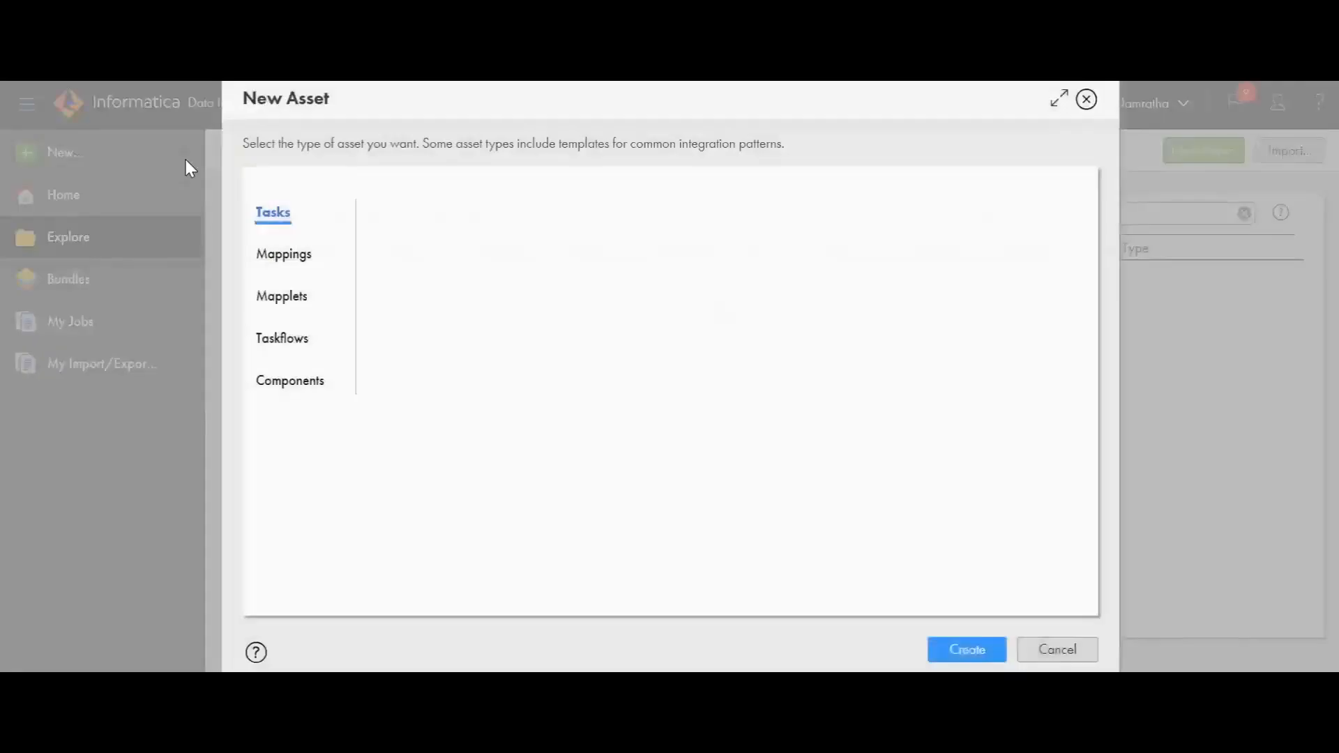
left_click(304, 258)
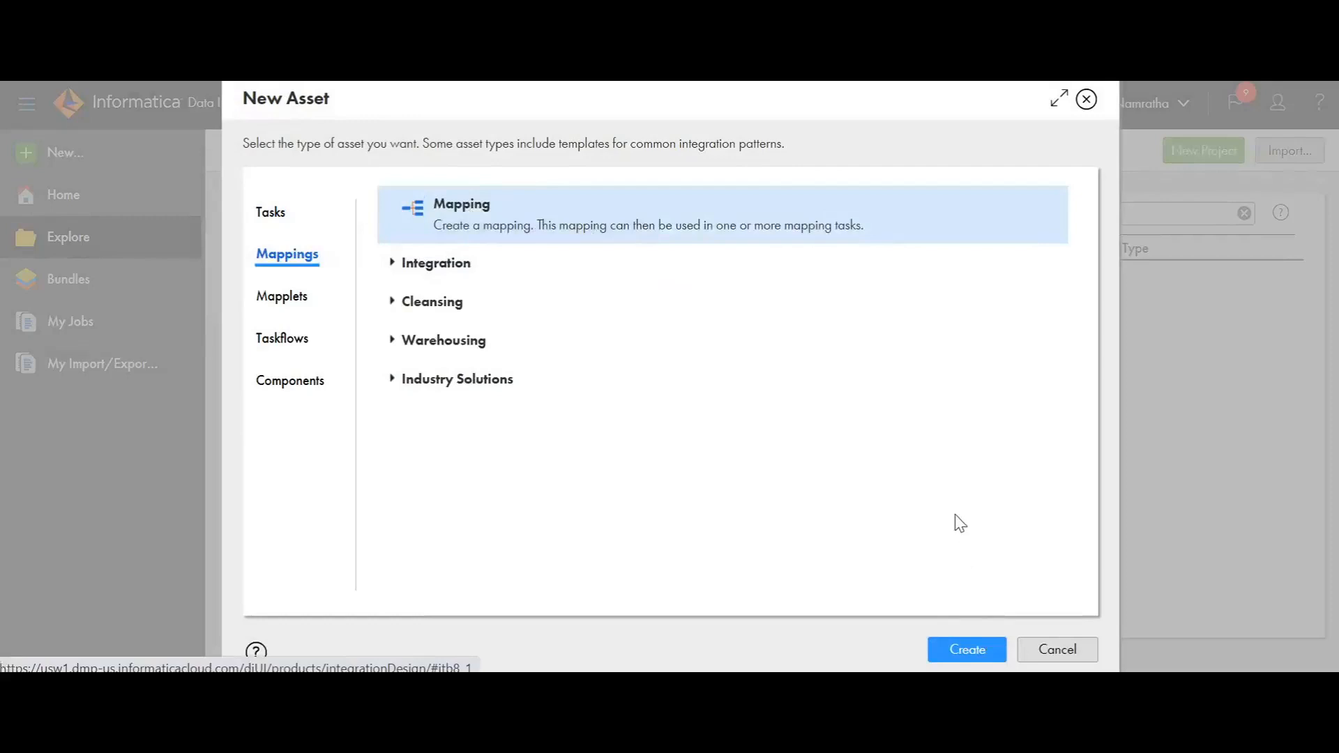
left_click(965, 650)
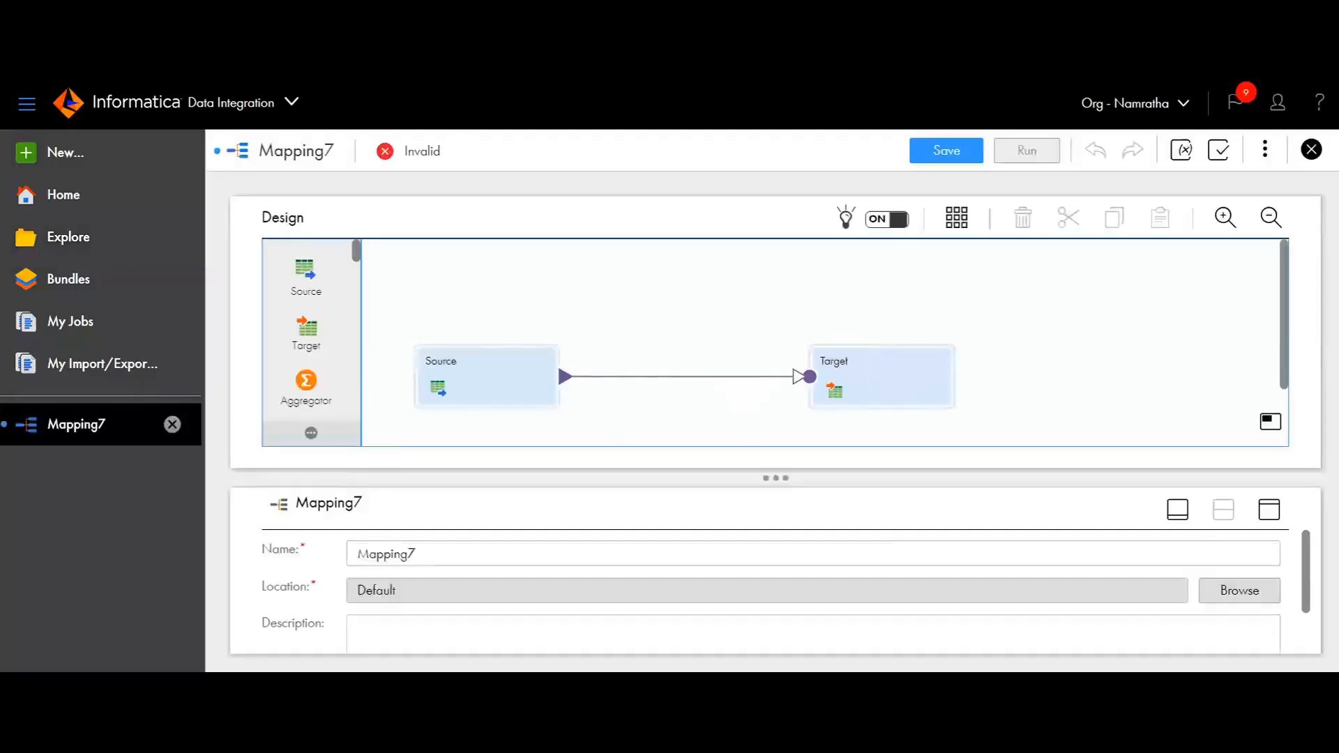
double_click(349, 565)
type("To")
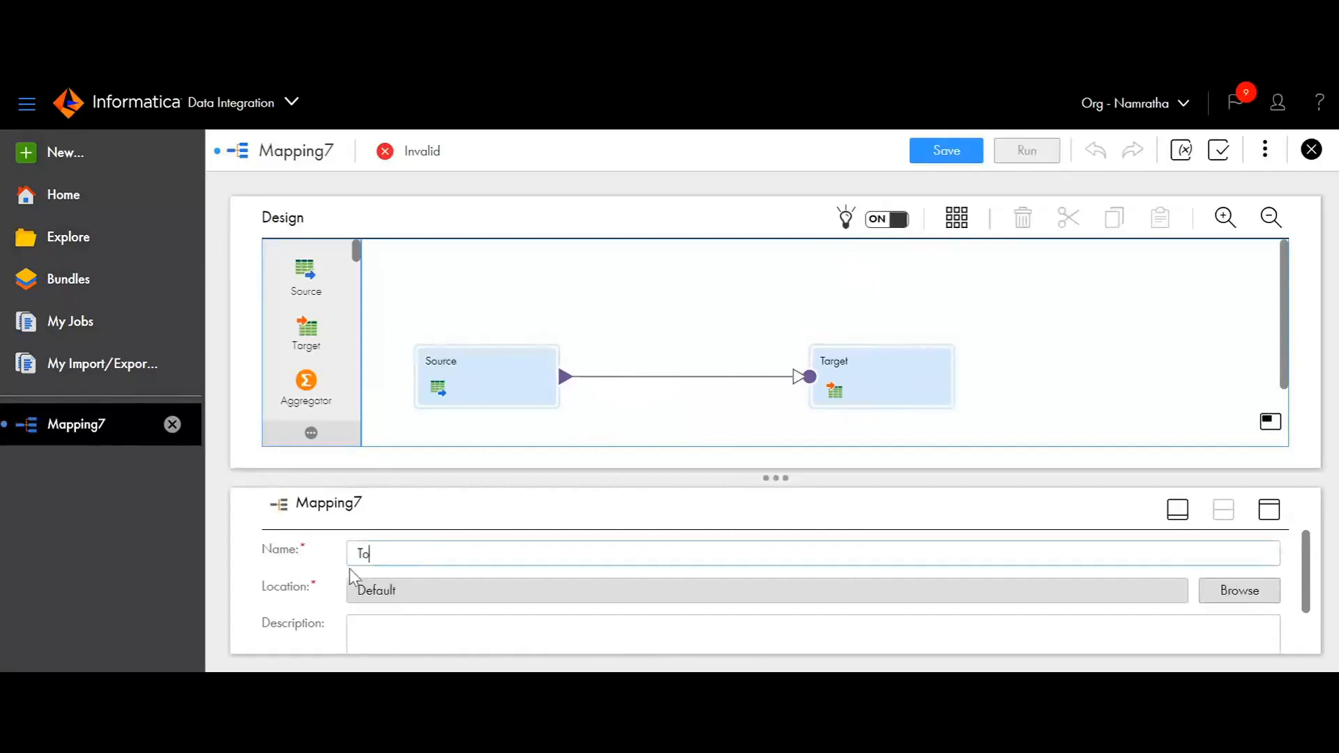
type("p_map")
key("Return")
scroll(502, 593, "down", 2)
scroll(502, 593, "up", 2)
- Rename the mapping's Source transformation as Top_Source
left_click(513, 373)
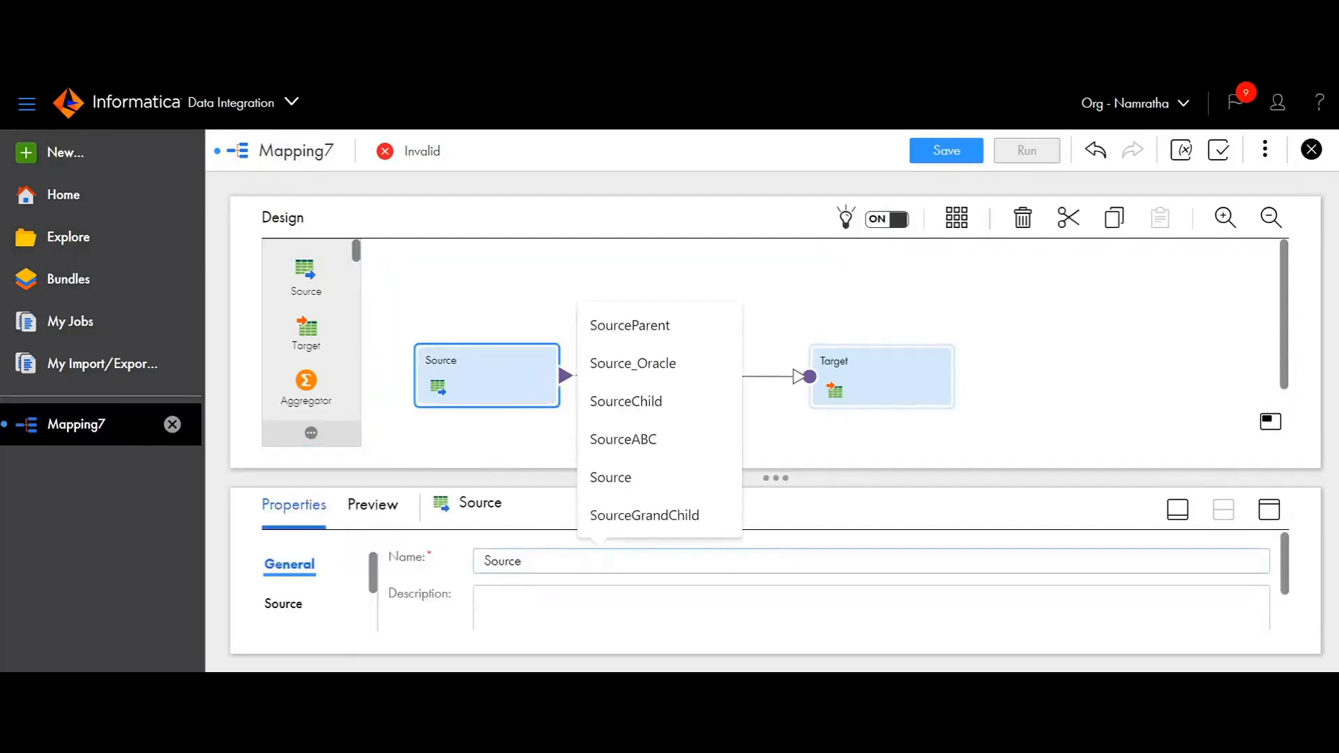
key("BackSpace")
key("BackSpace")
key("BackSpace")
type("Top_")
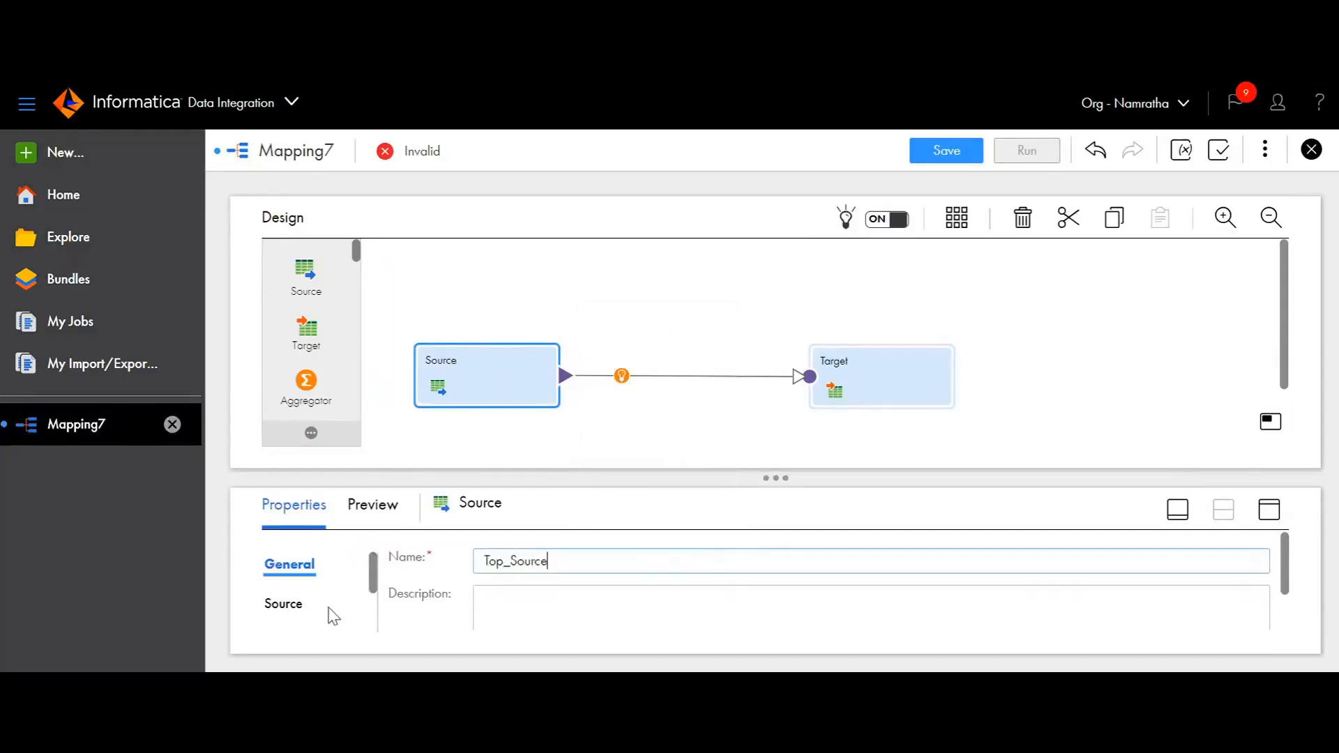
- Set the Top_Source connection to Connection (Flat File)
left_click(1263, 515)
left_click(289, 310)
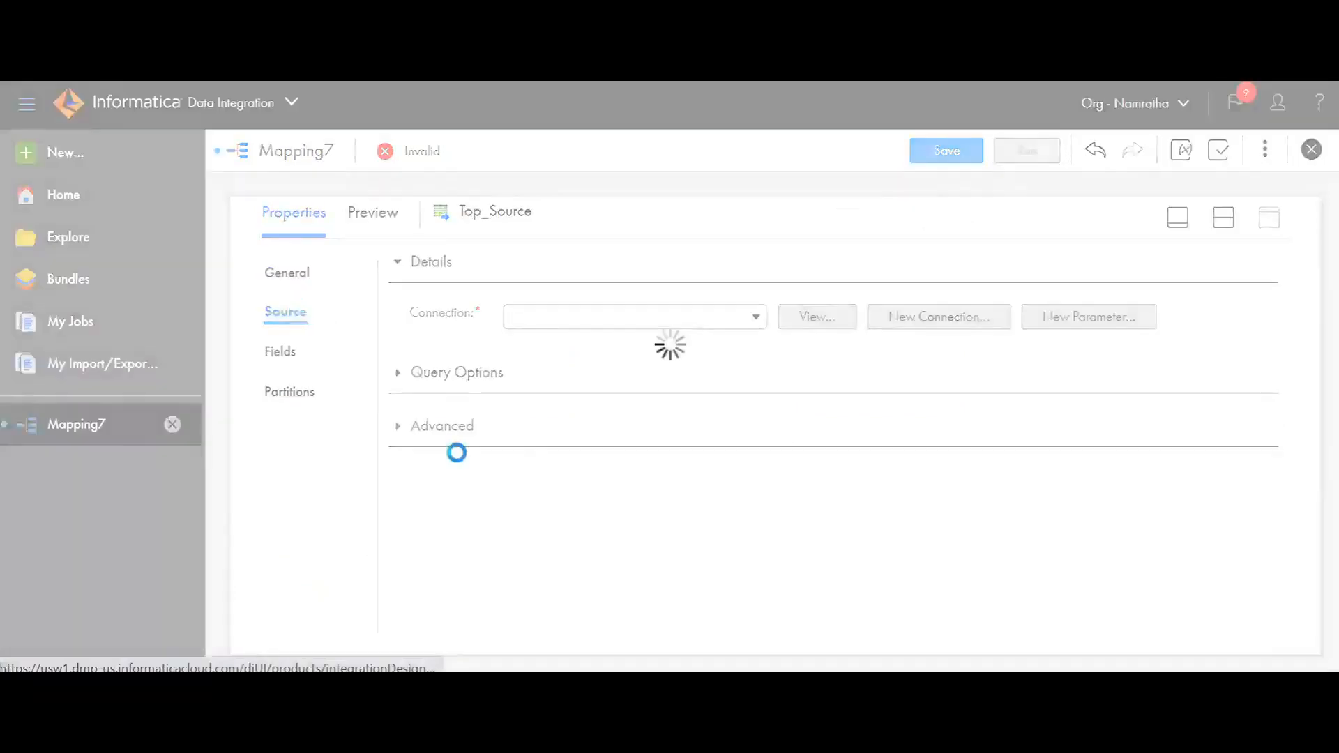
left_click(759, 318)
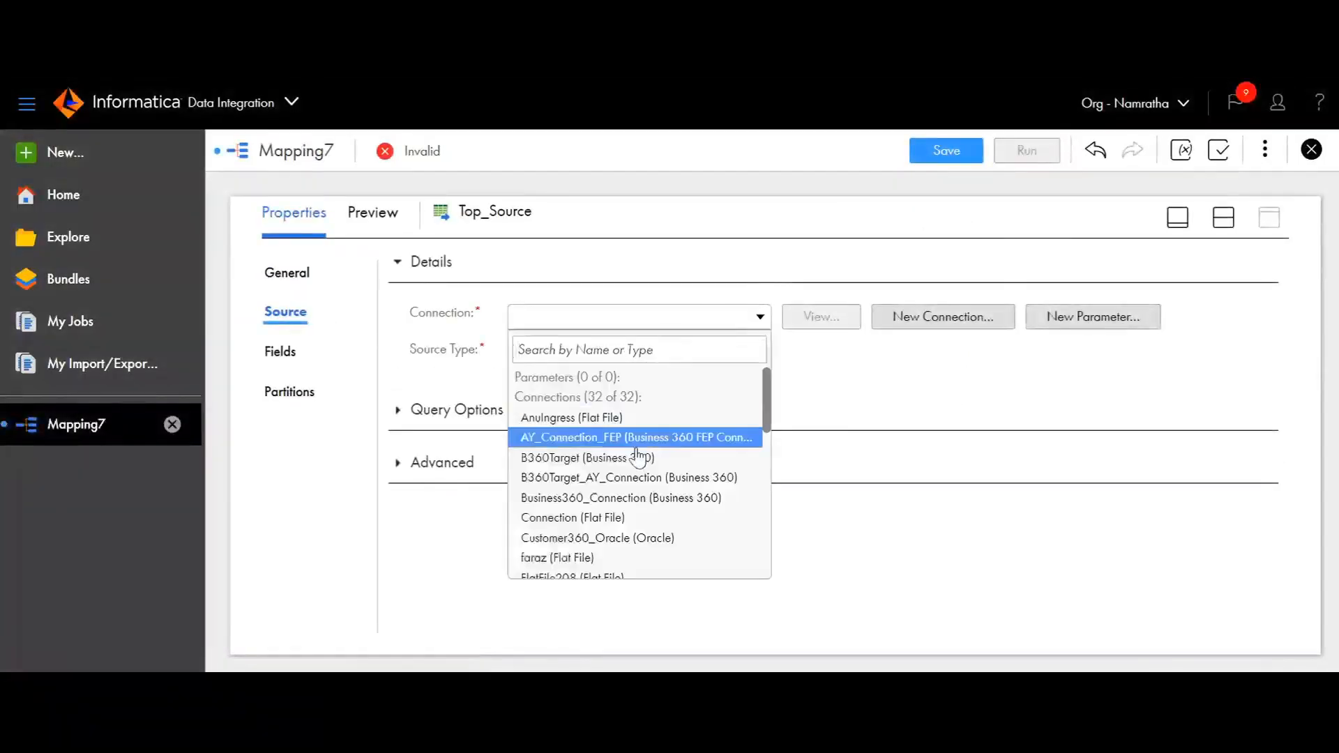
left_click(630, 516)
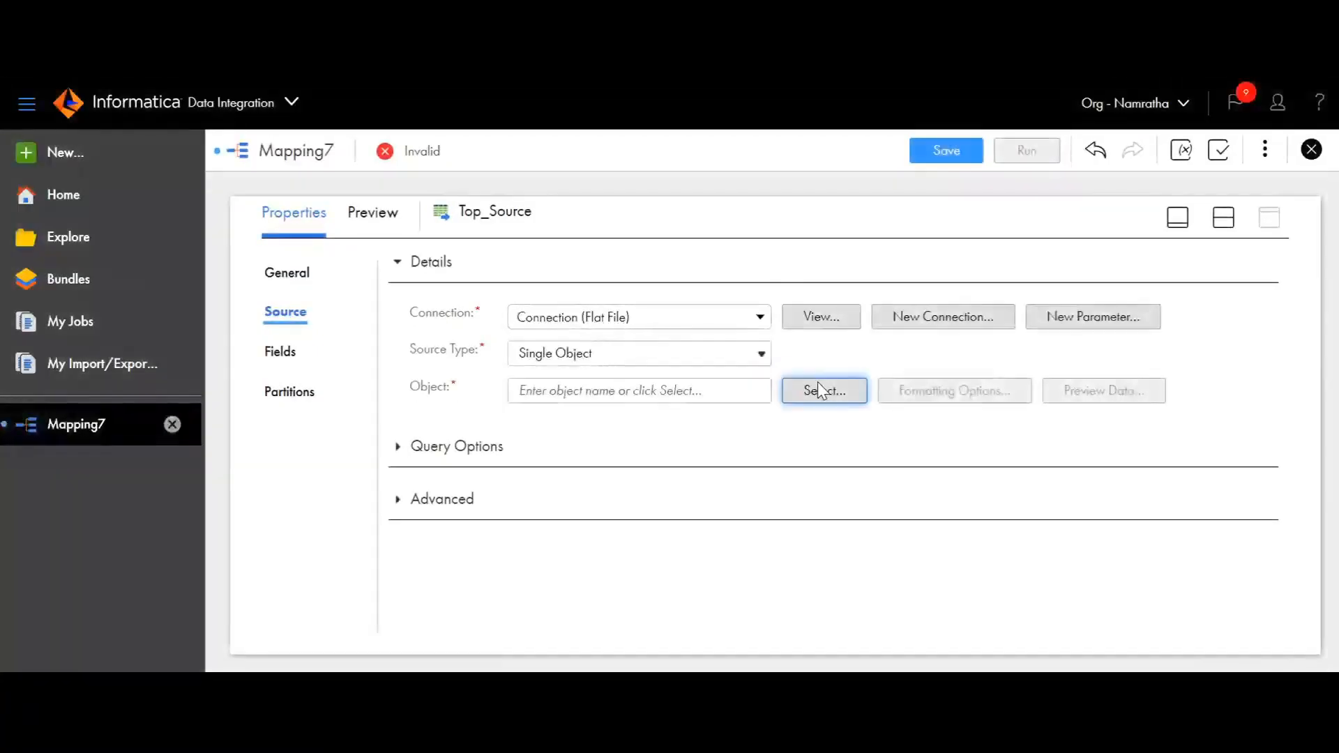
- Choose NP.csv from the SaaS folder as the Top_Source object and check the source's fields and partitions
left_click(819, 388)
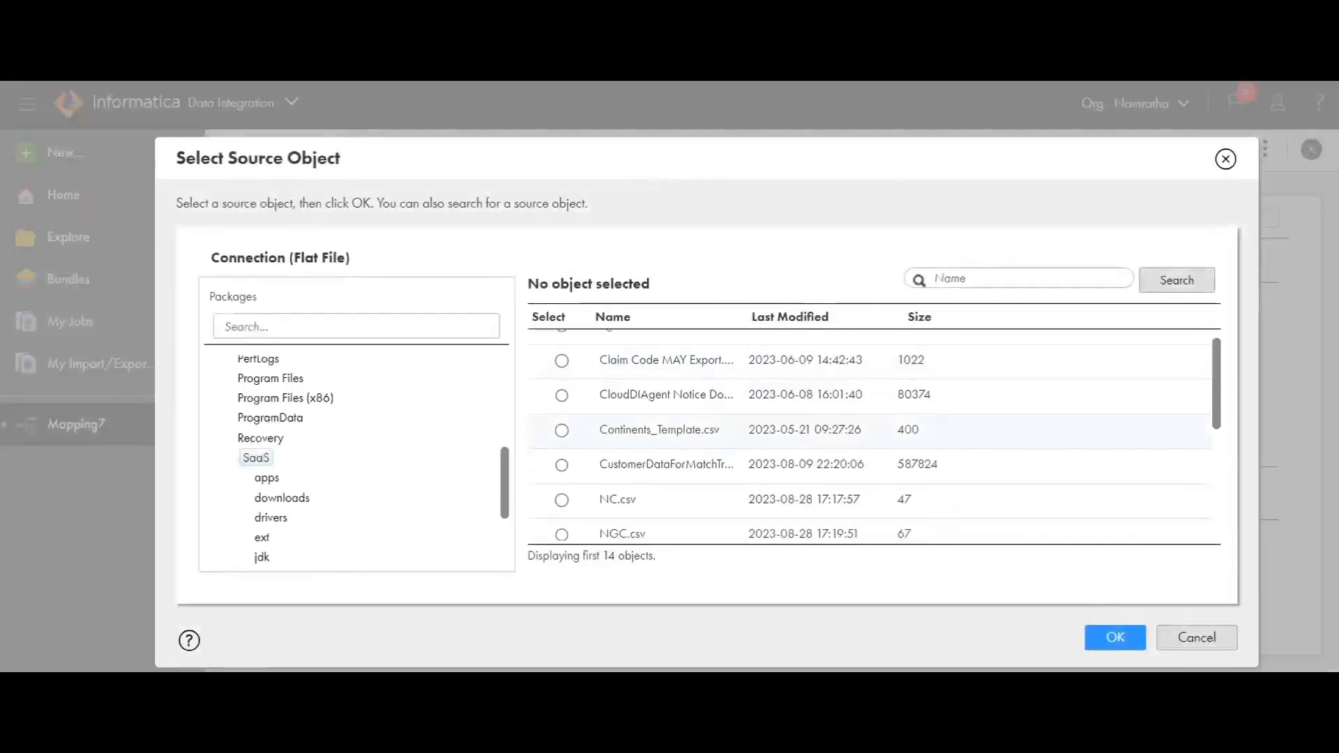
scroll(742, 489, "down", 5)
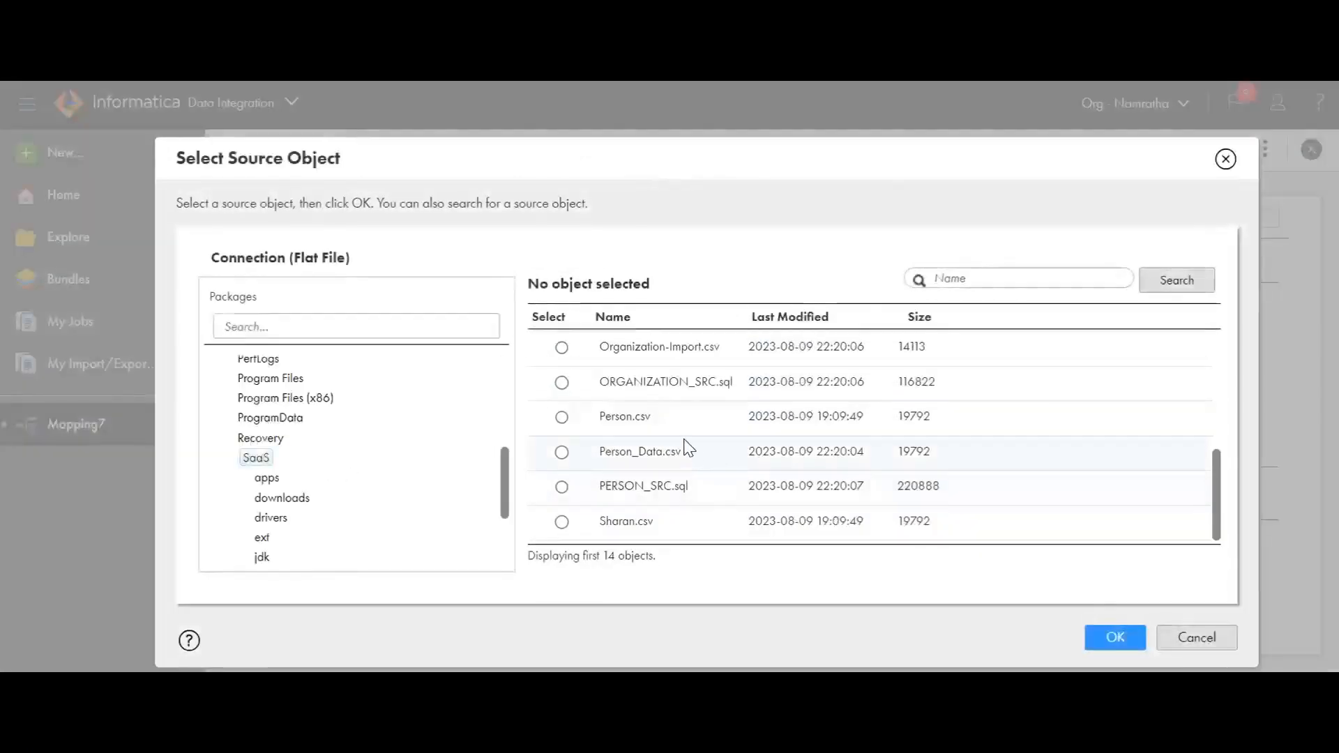
scroll(741, 500, "up", 3)
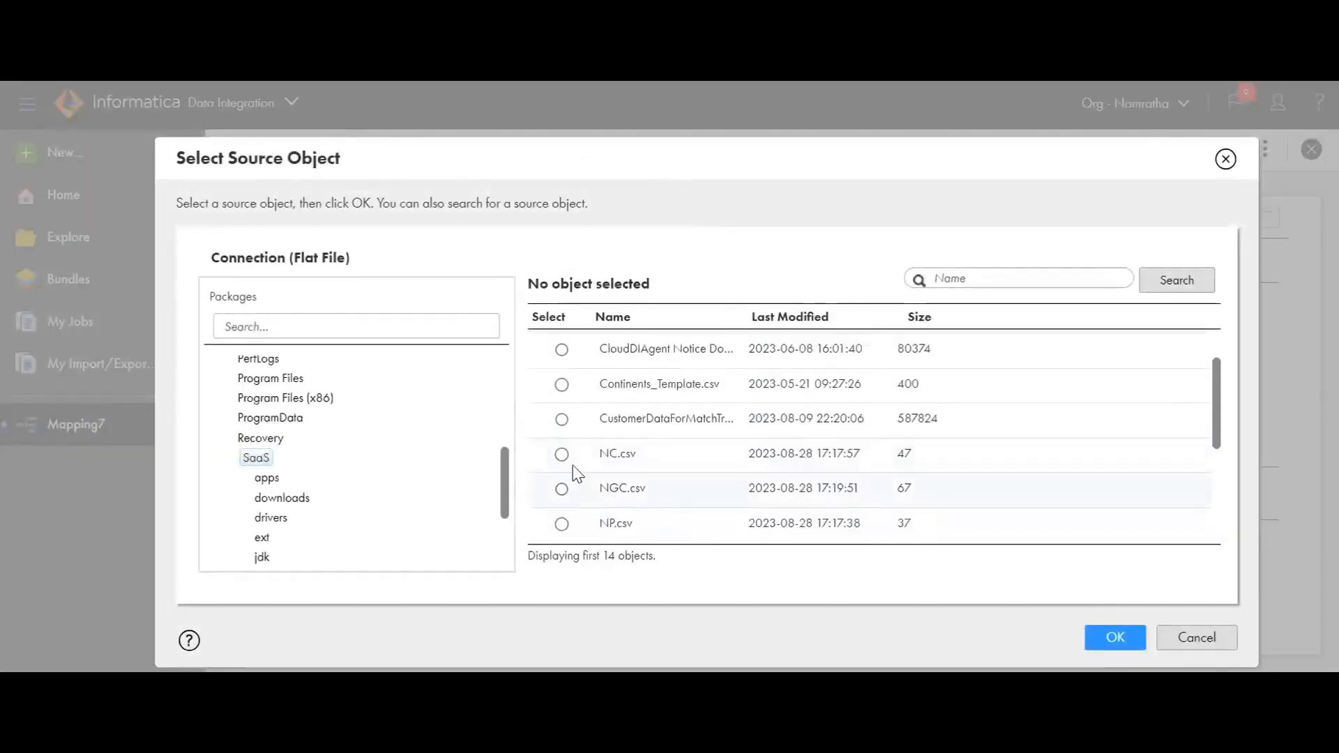
left_click(562, 524)
left_click(1124, 633)
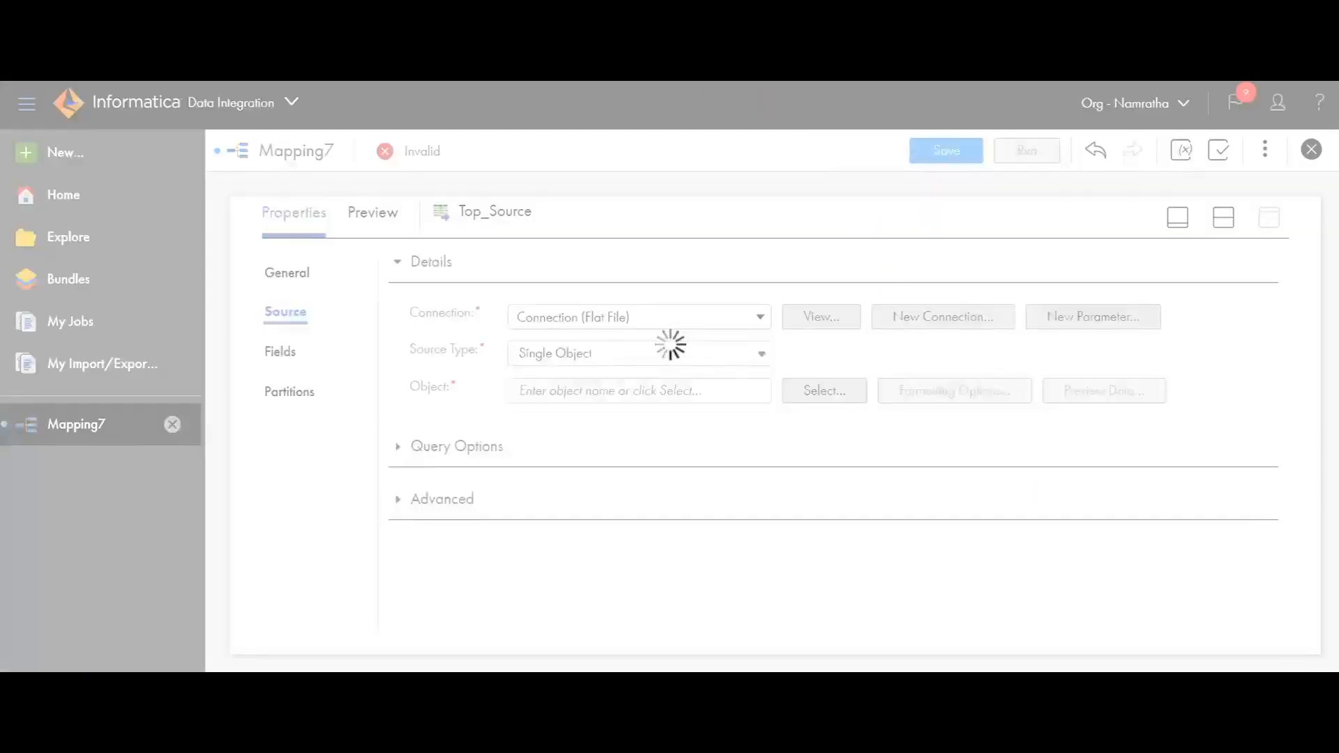
left_click(293, 352)
left_click(295, 392)
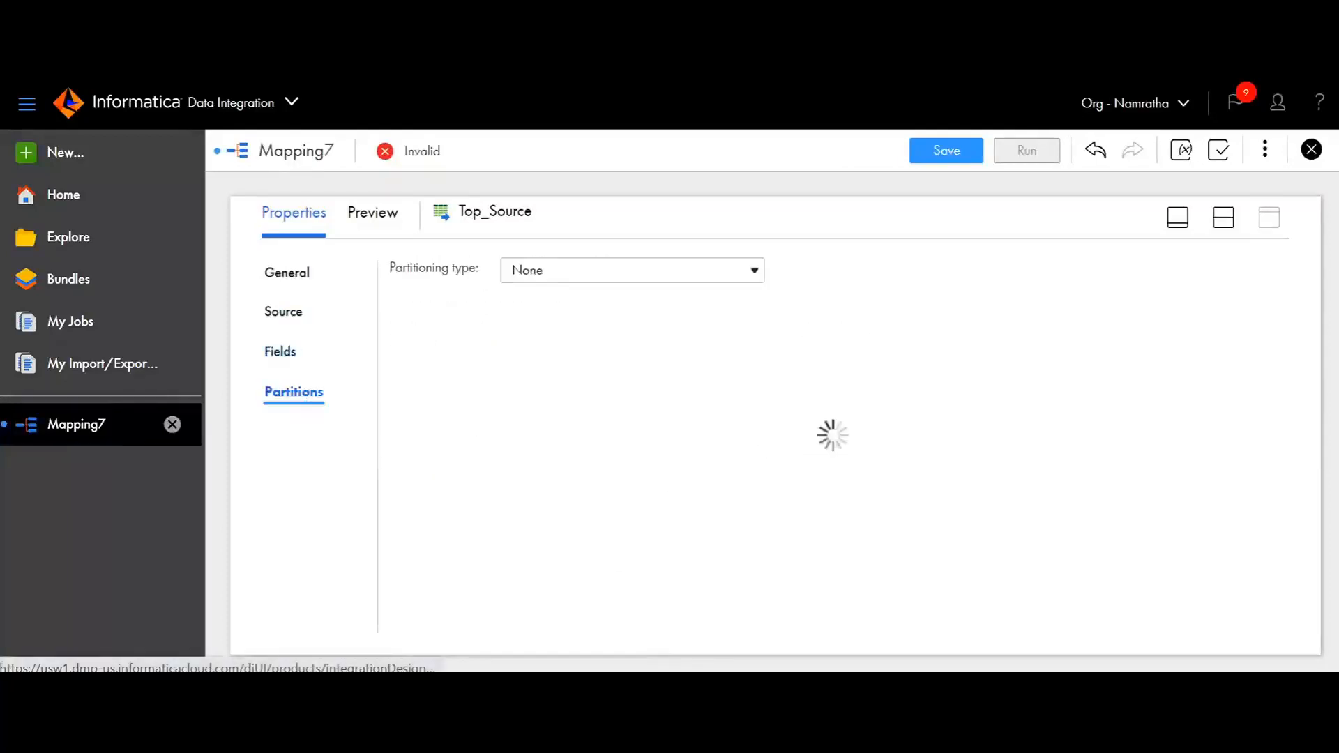
- Rename the mapping's Target transformation as TargetTop
left_click(1180, 221)
left_click(868, 365)
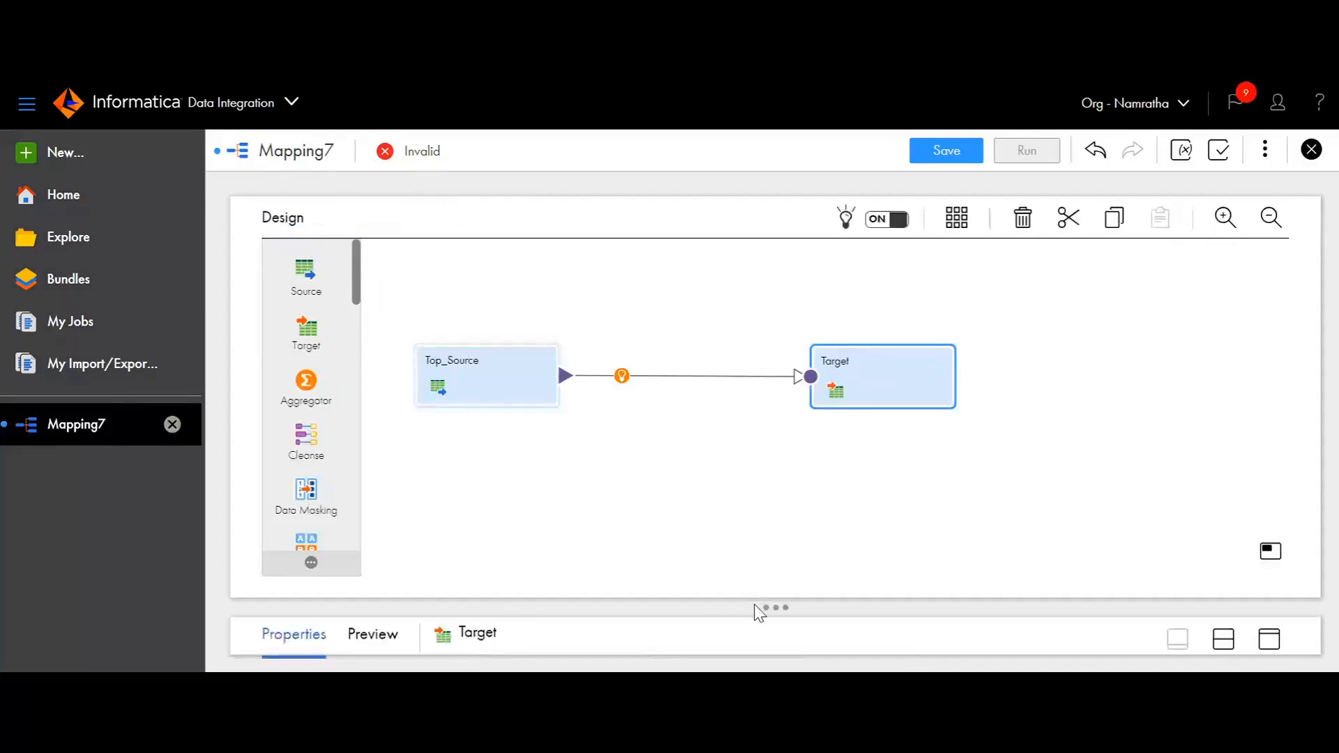
left_click_drag(774, 604, 801, 491)
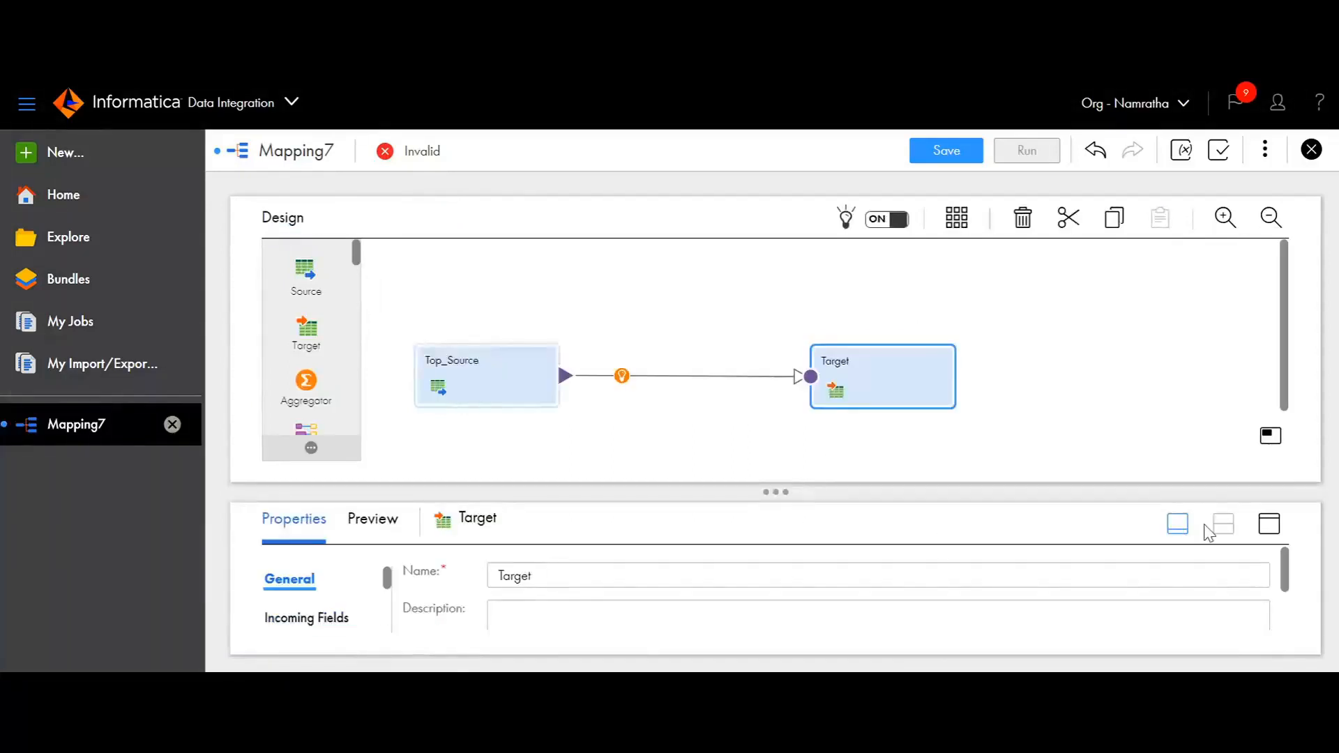
left_click(1270, 524)
left_click(527, 269)
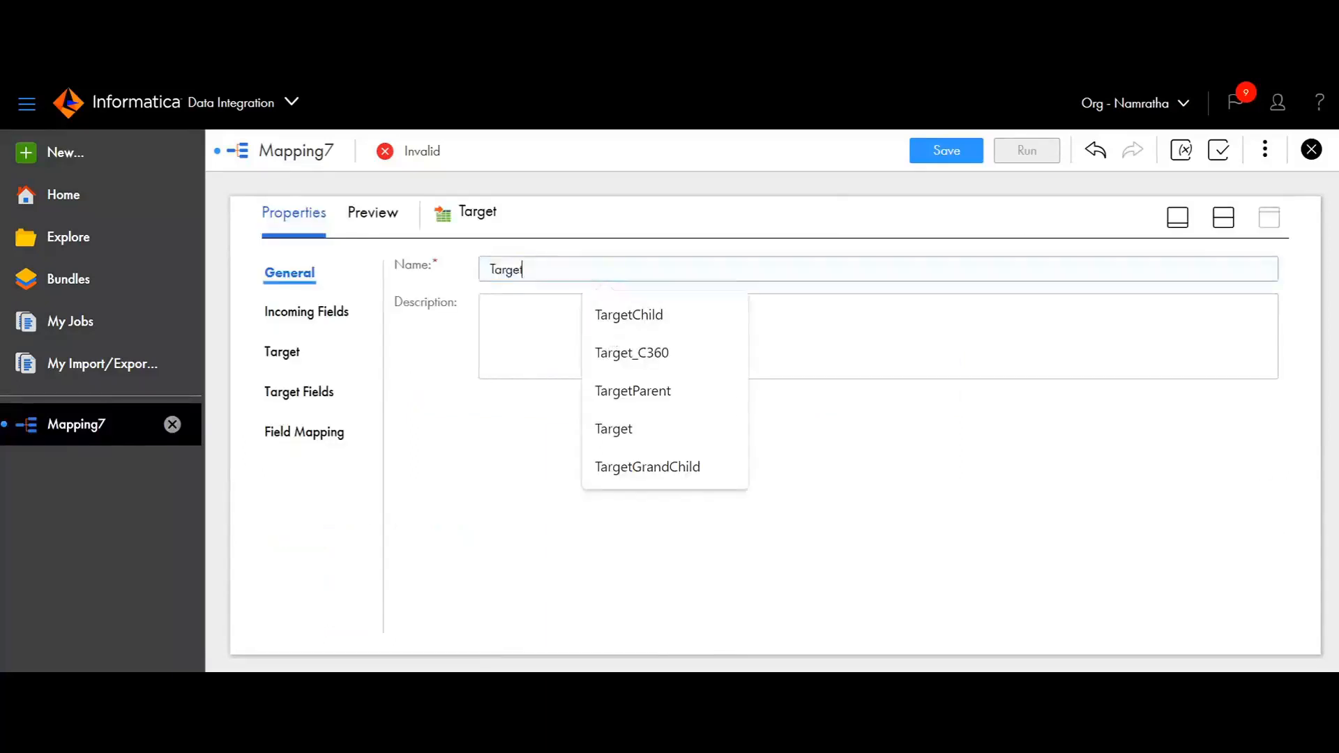
type("Top")
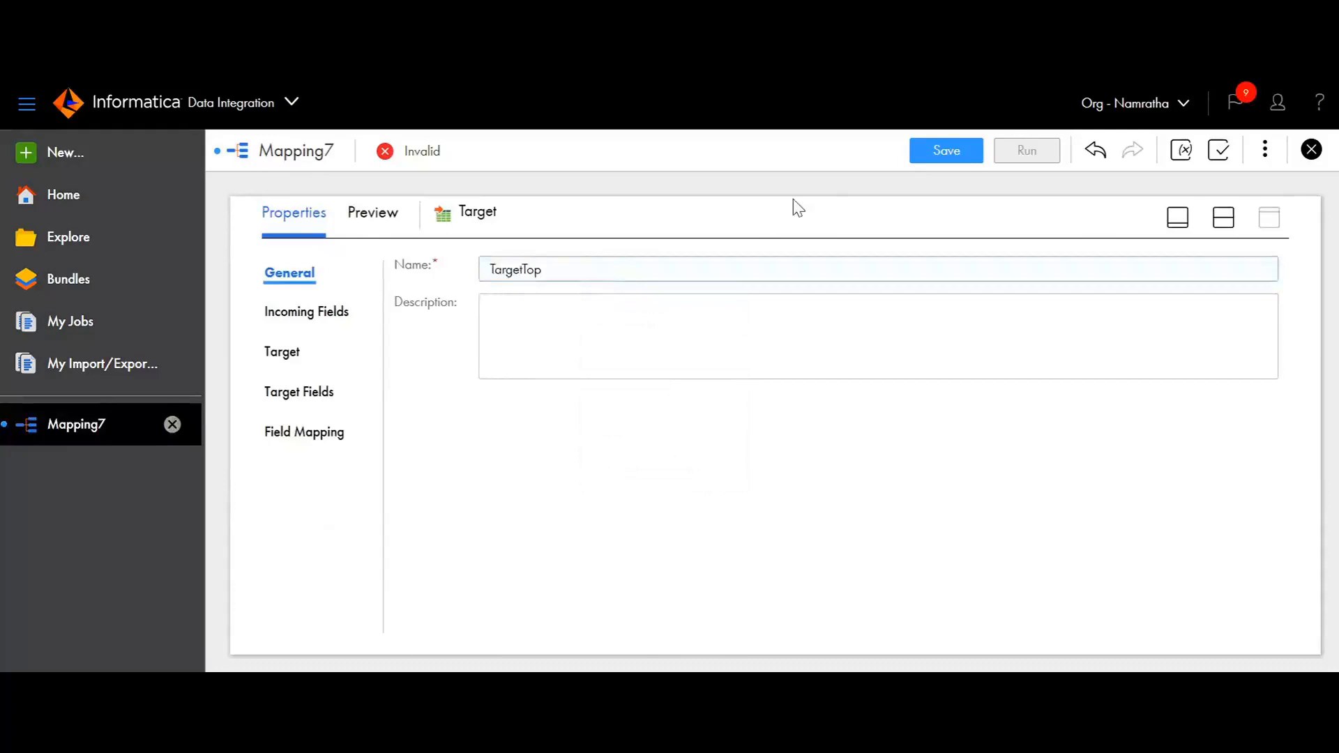
- Set the TargetTop connection to AY_Connection_FEP and choose the top object of the Top business entity as its target
left_click(326, 322)
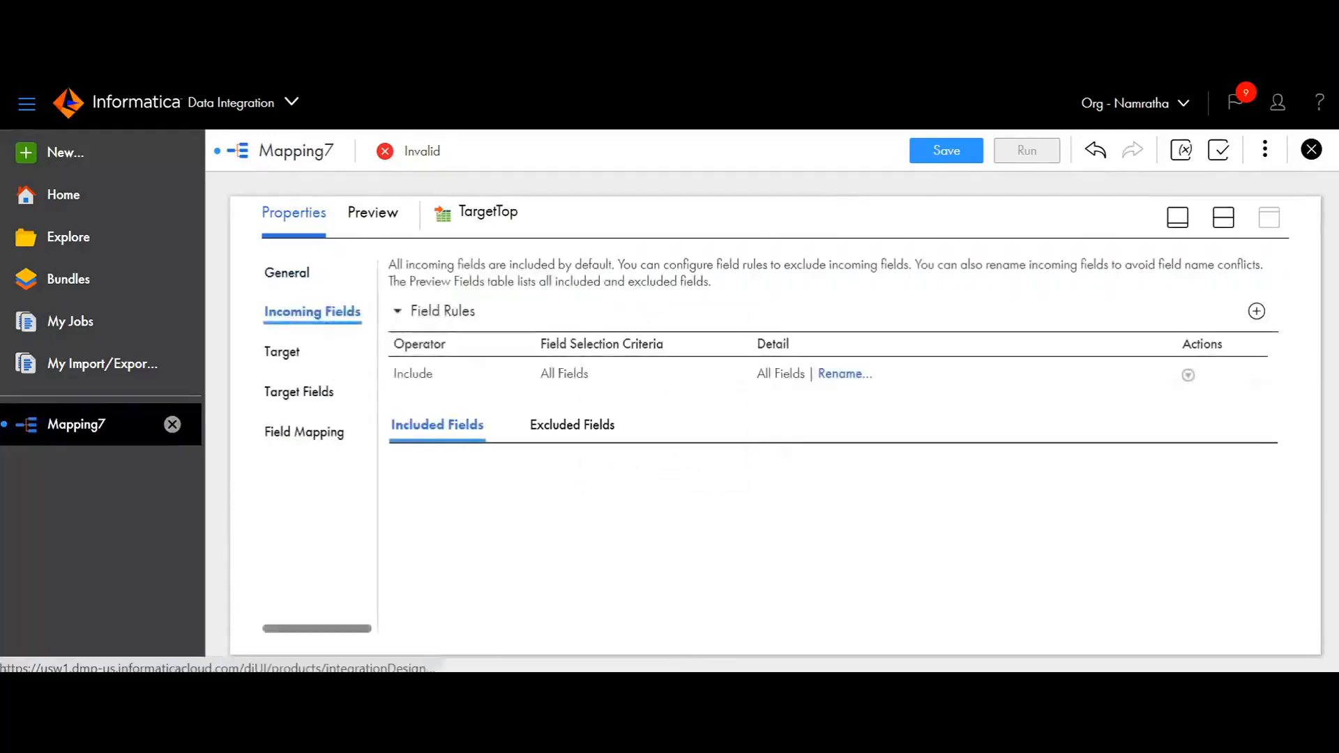
left_click(288, 357)
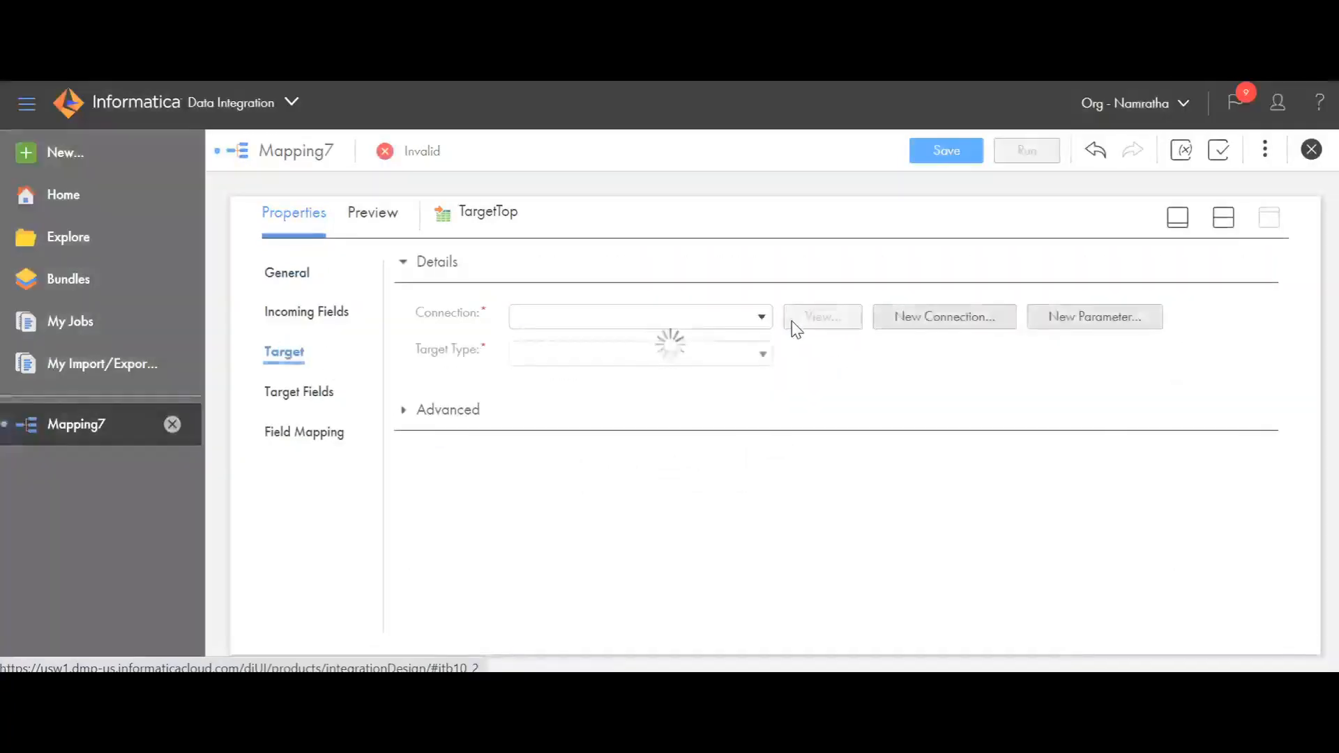
left_click(755, 319)
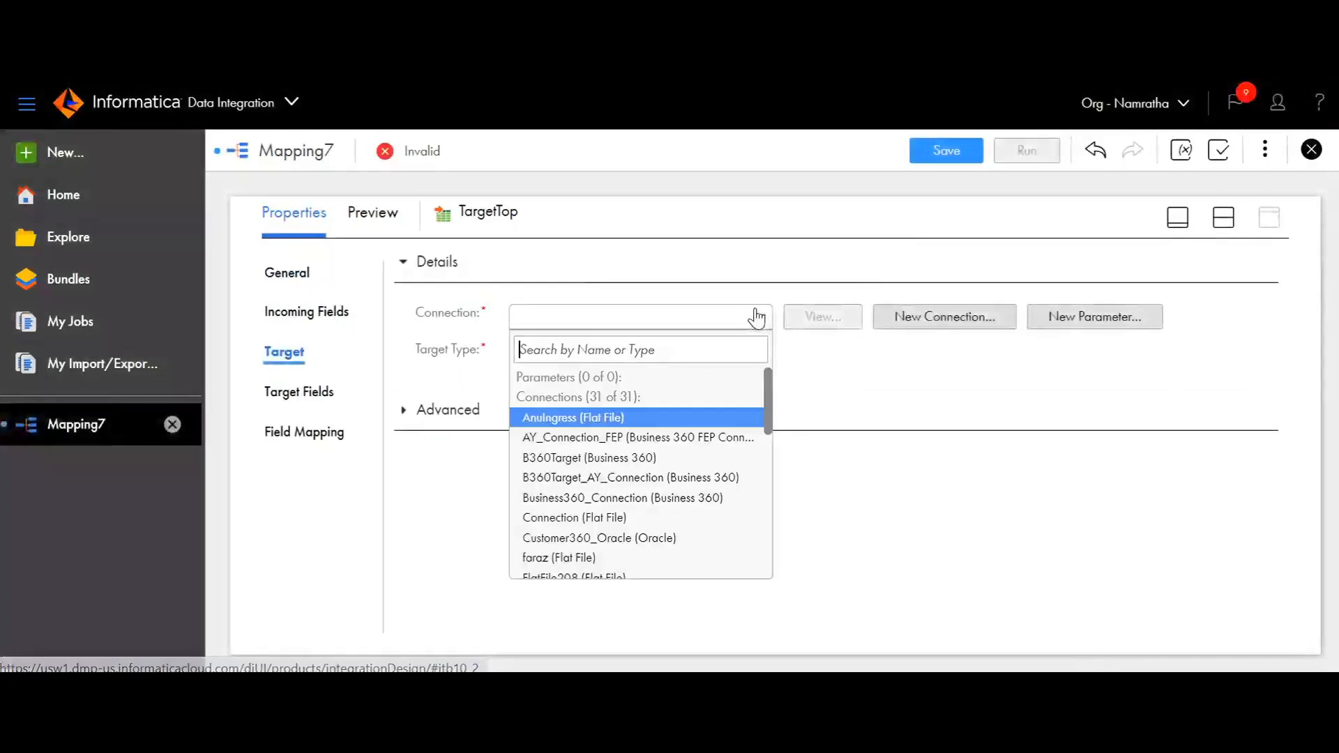
left_click(671, 450)
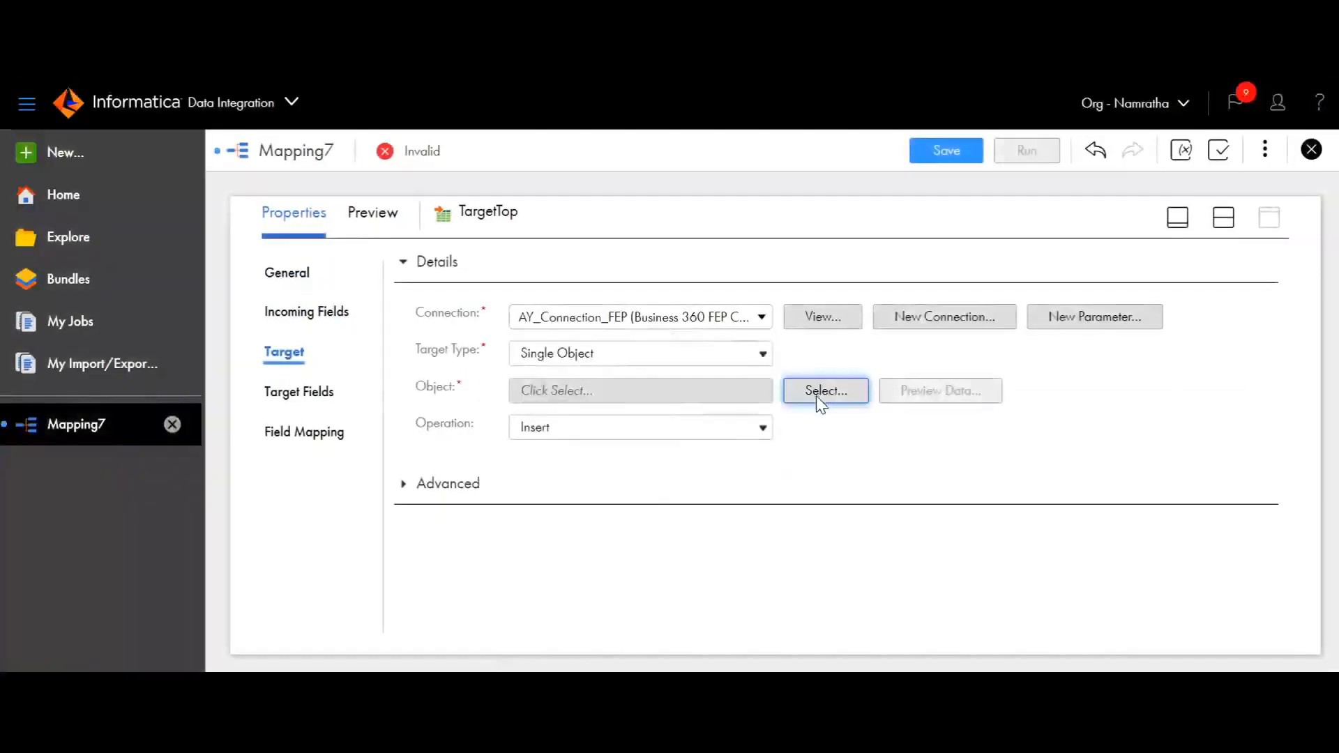
left_click(822, 392)
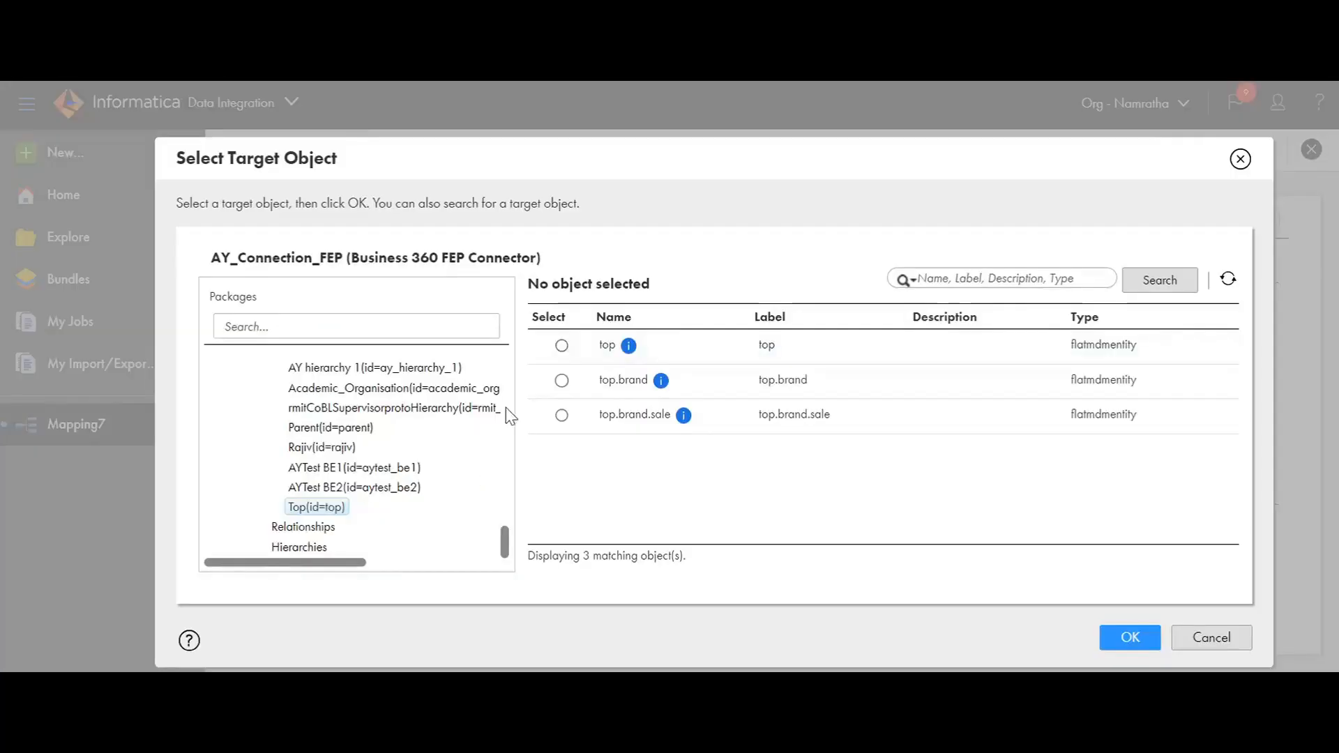
left_click(562, 346)
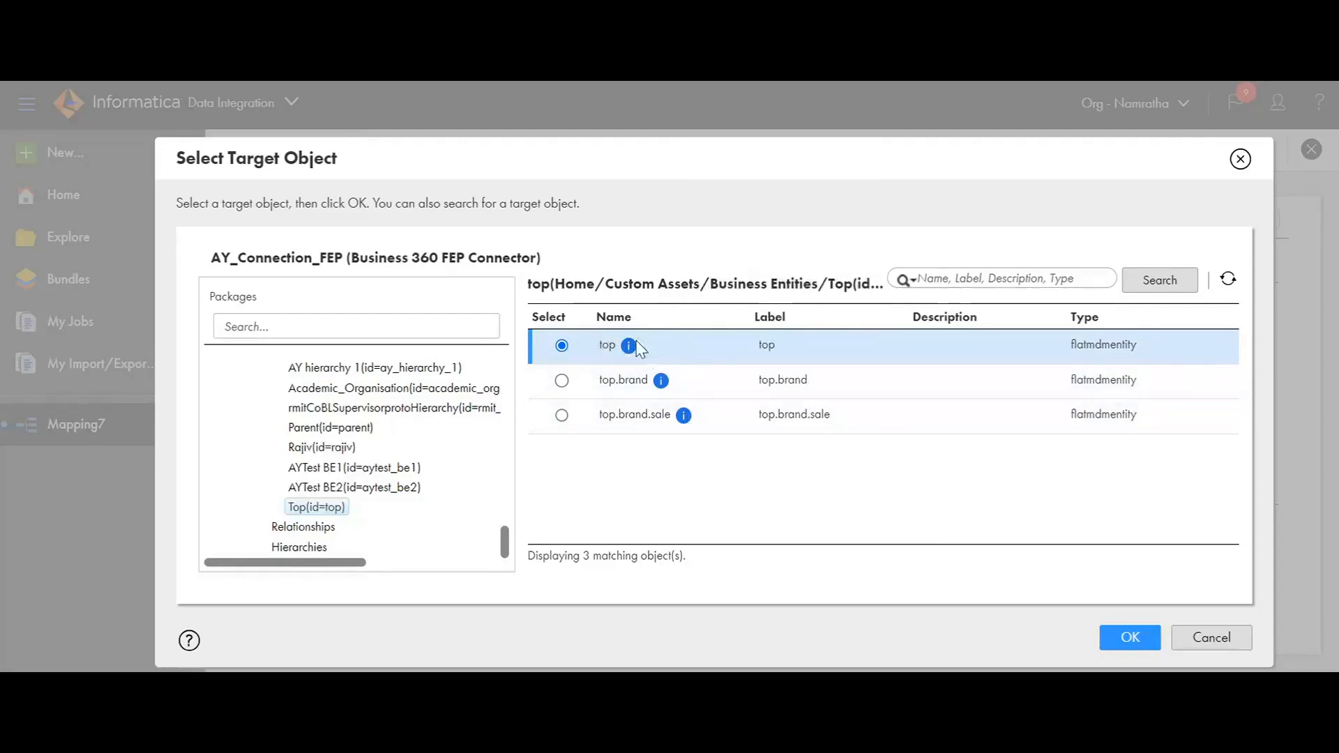
left_click(1125, 636)
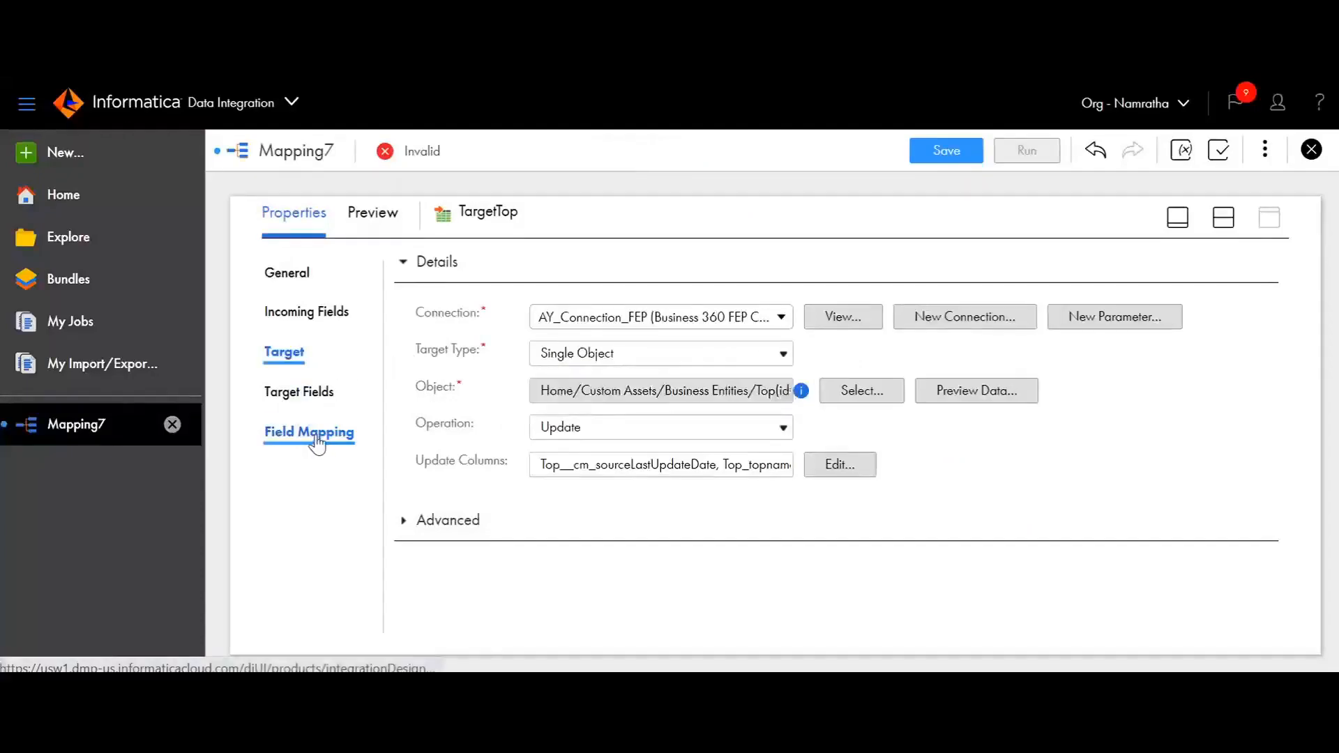
- Automap the incoming fields to the TargetTop fields with Smart Map and review the resulting field mappings
left_click(317, 443)
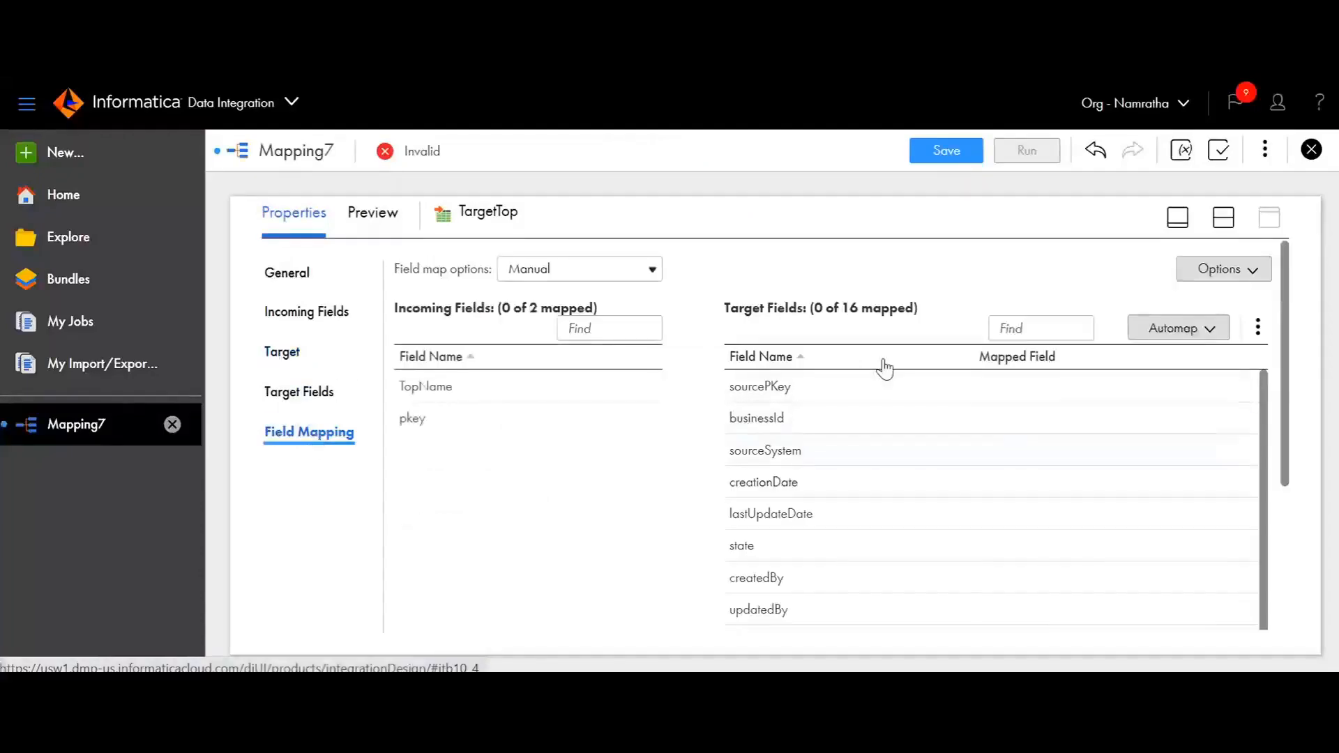
left_click(1199, 322)
left_click(1107, 397)
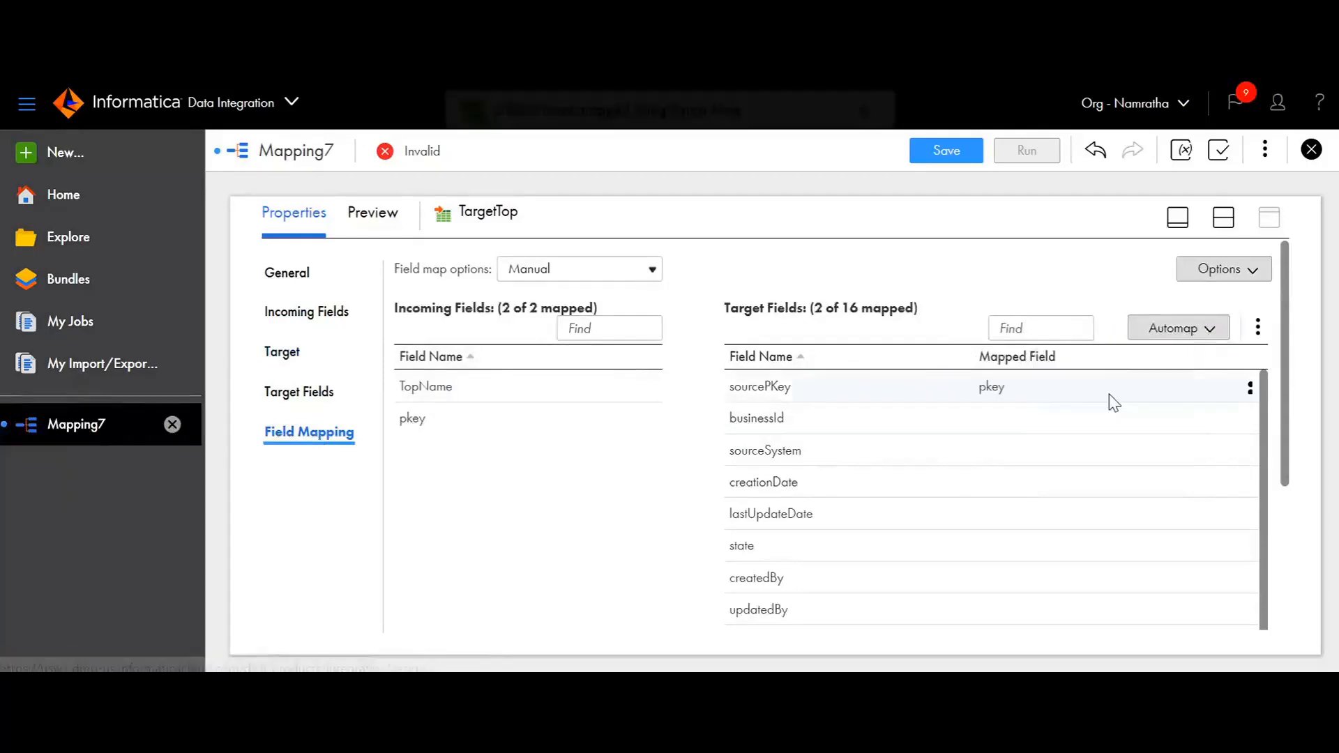
scroll(1147, 422, "down", 4)
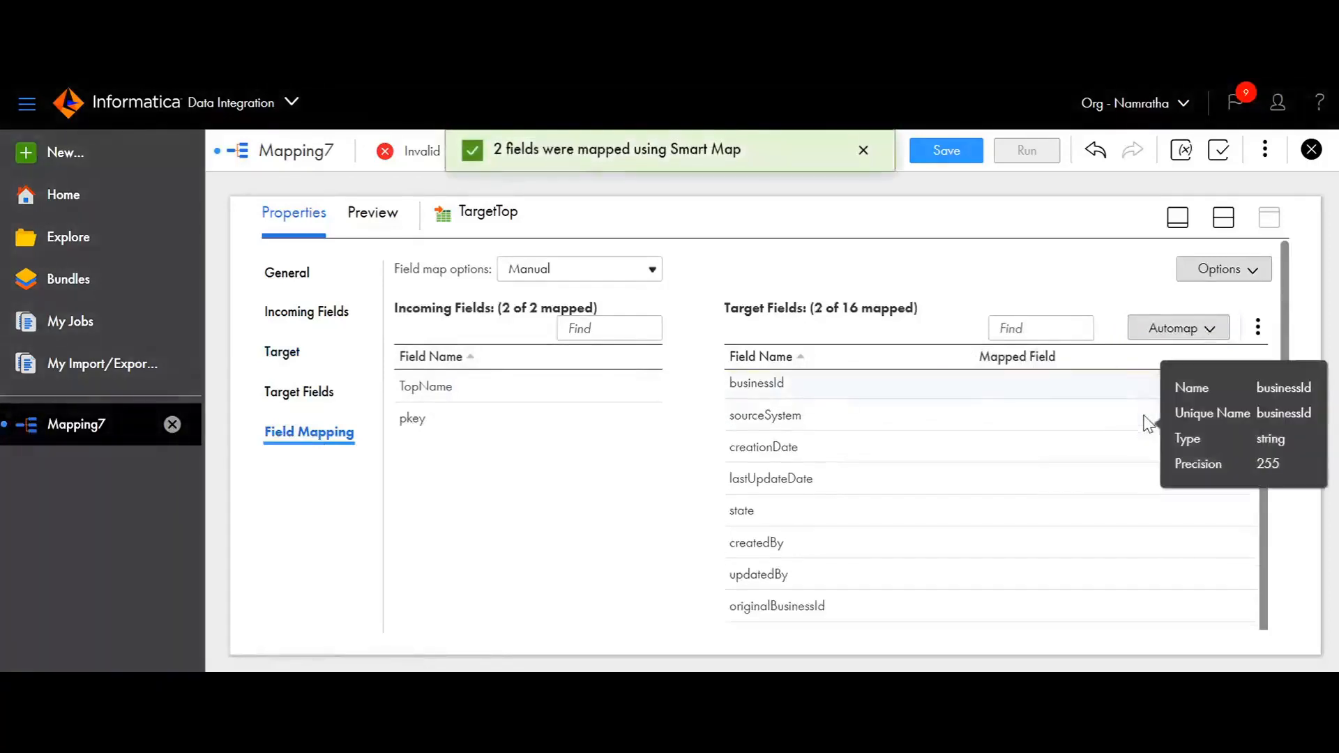
scroll(1105, 472, "up", 5)
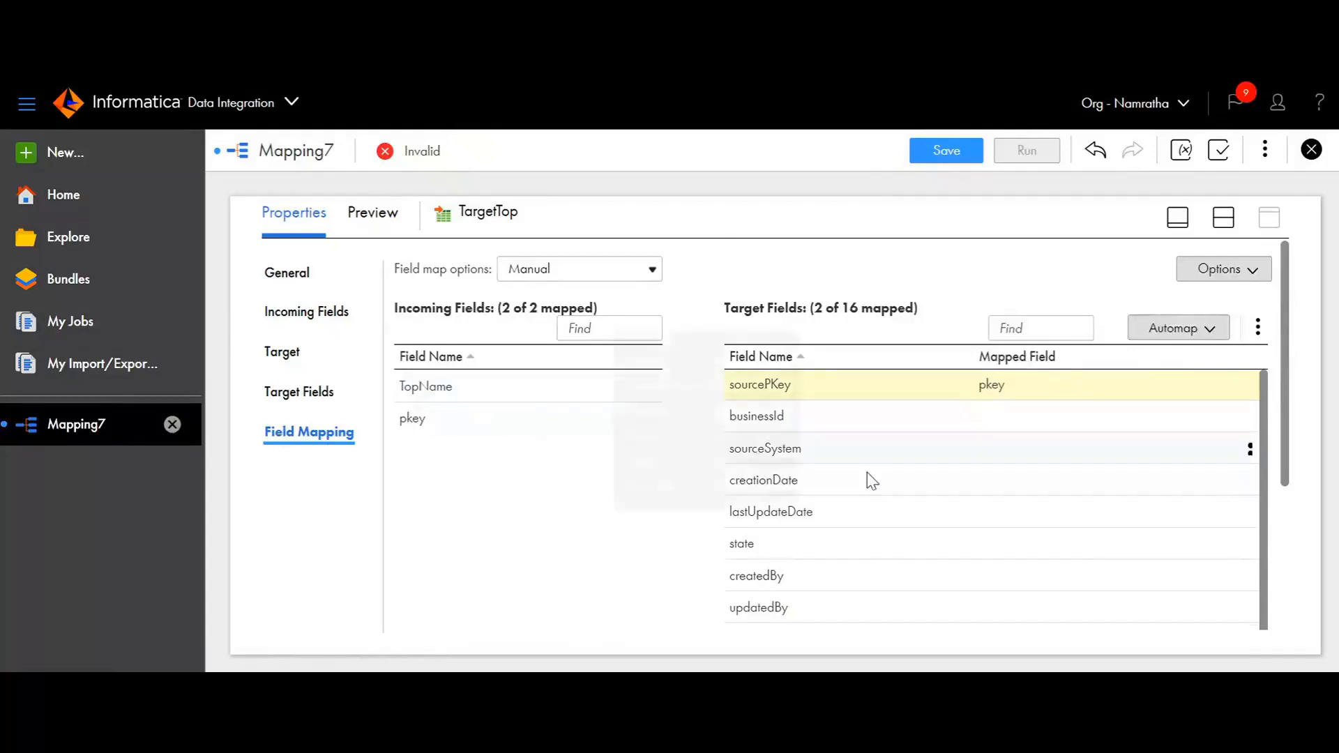
scroll(859, 458, "down", 4)
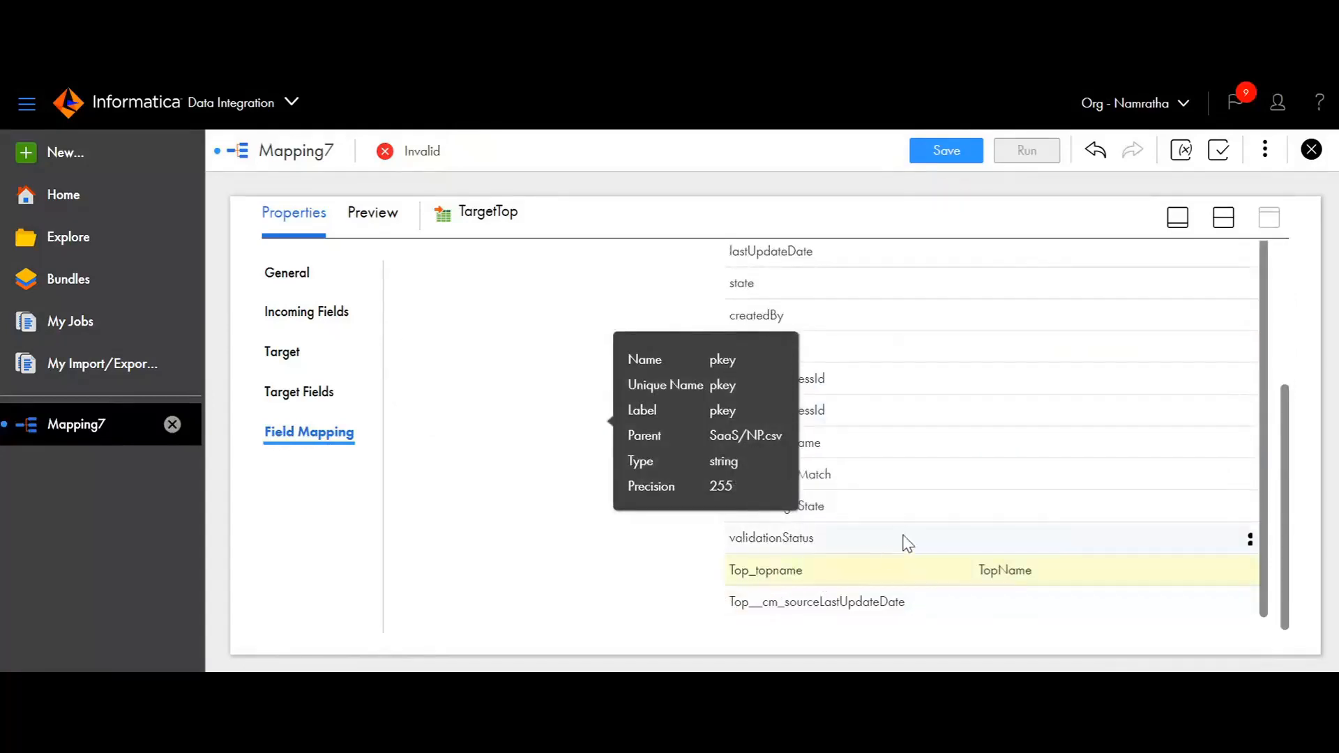
scroll(902, 546, "up", 5)
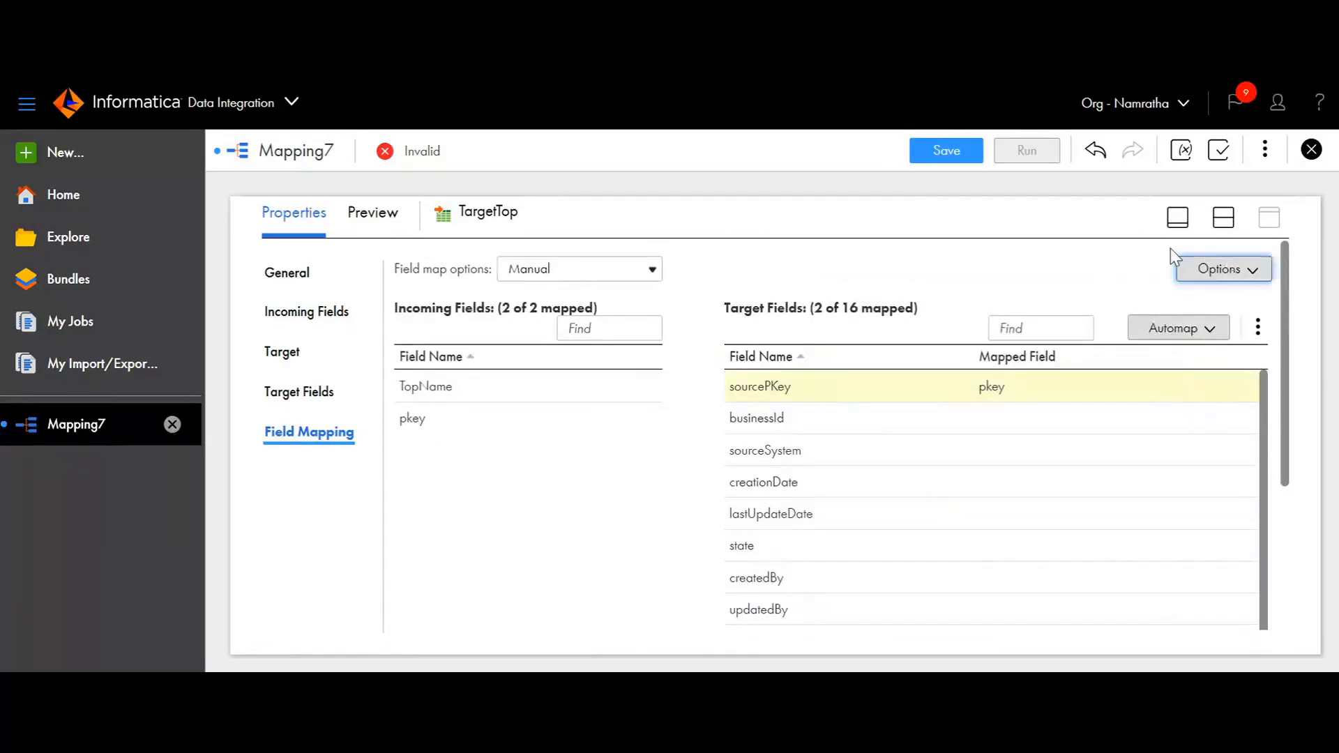
- Add a string in-out parameter named jobInstanceId with precision 100 to the Top_map mapping and save the mapping
left_click(955, 151)
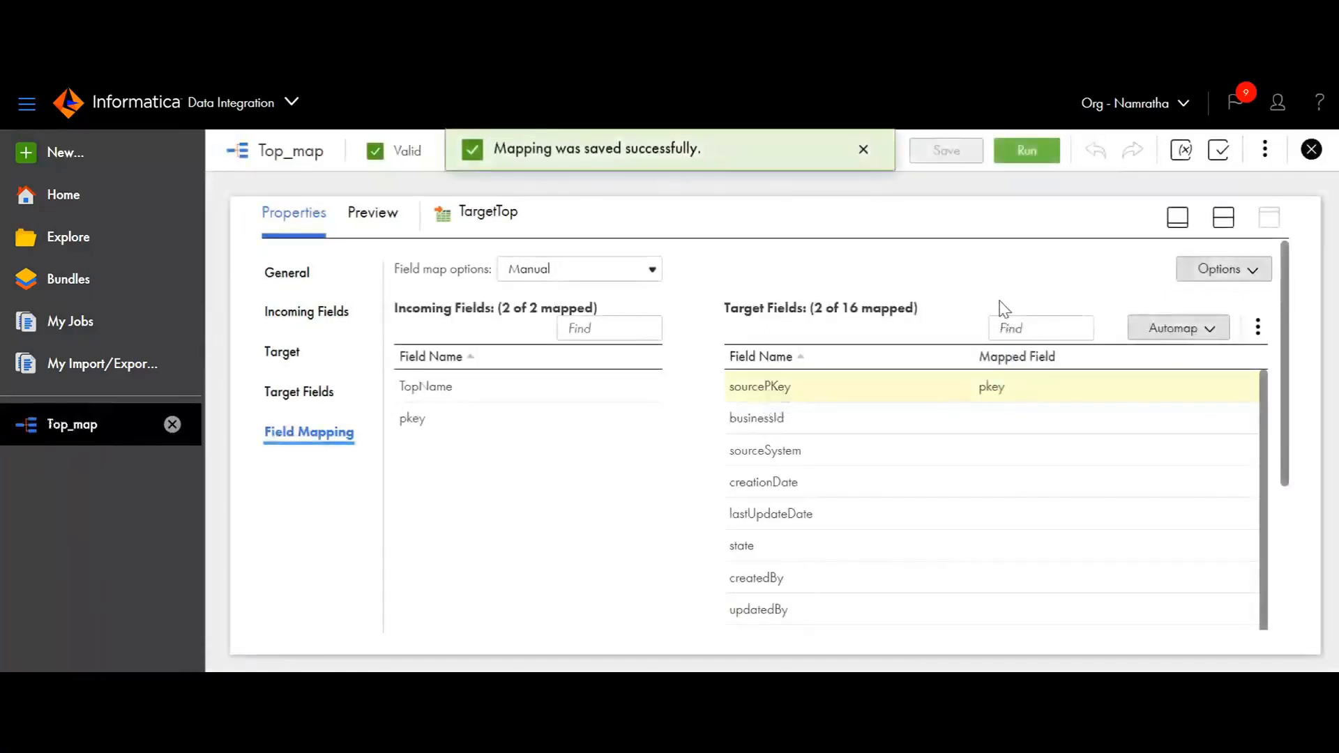
left_click(1185, 154)
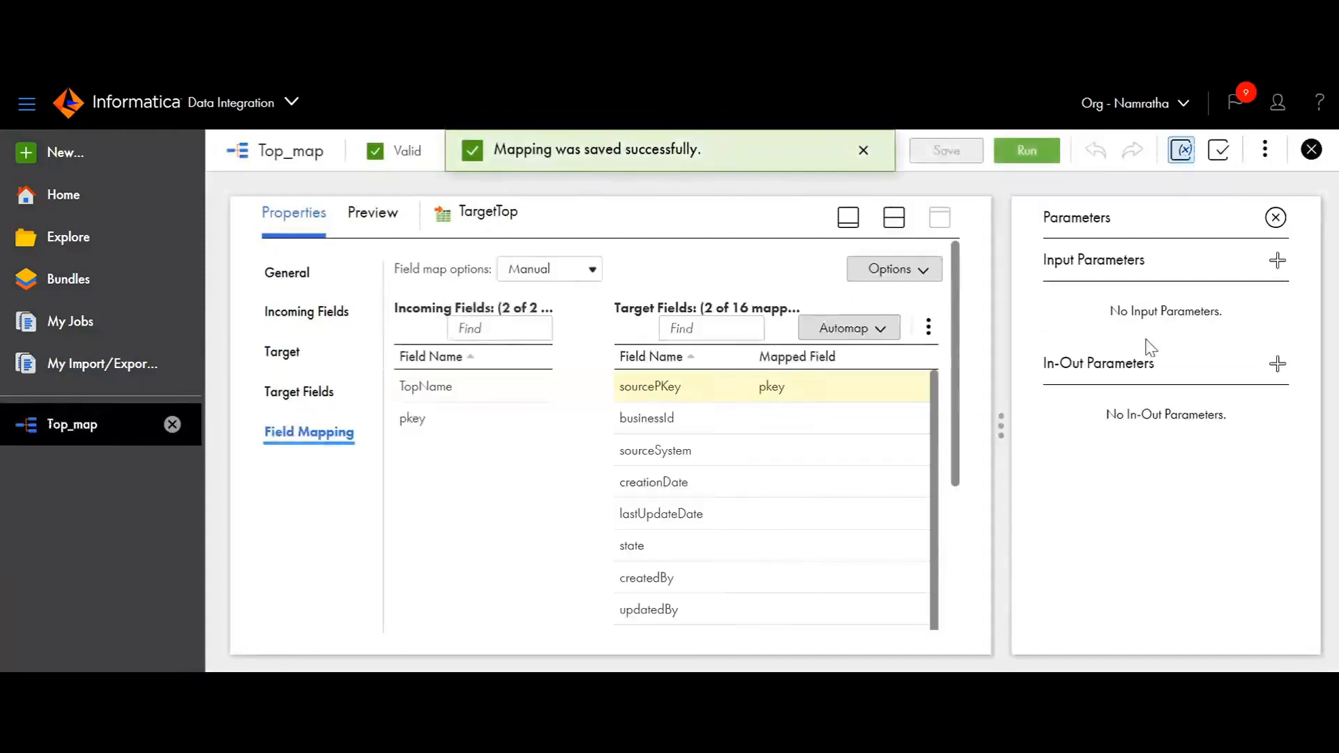
left_click(1279, 365)
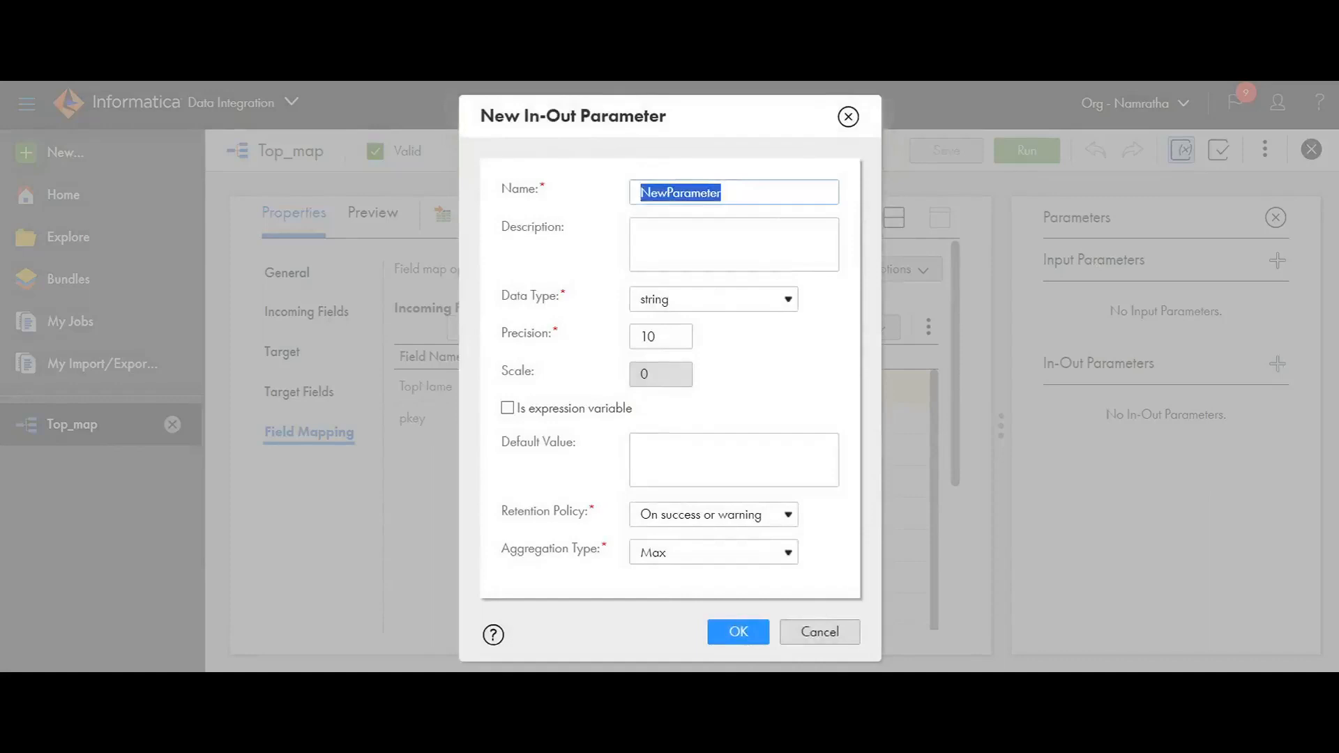
key("BackSpace")
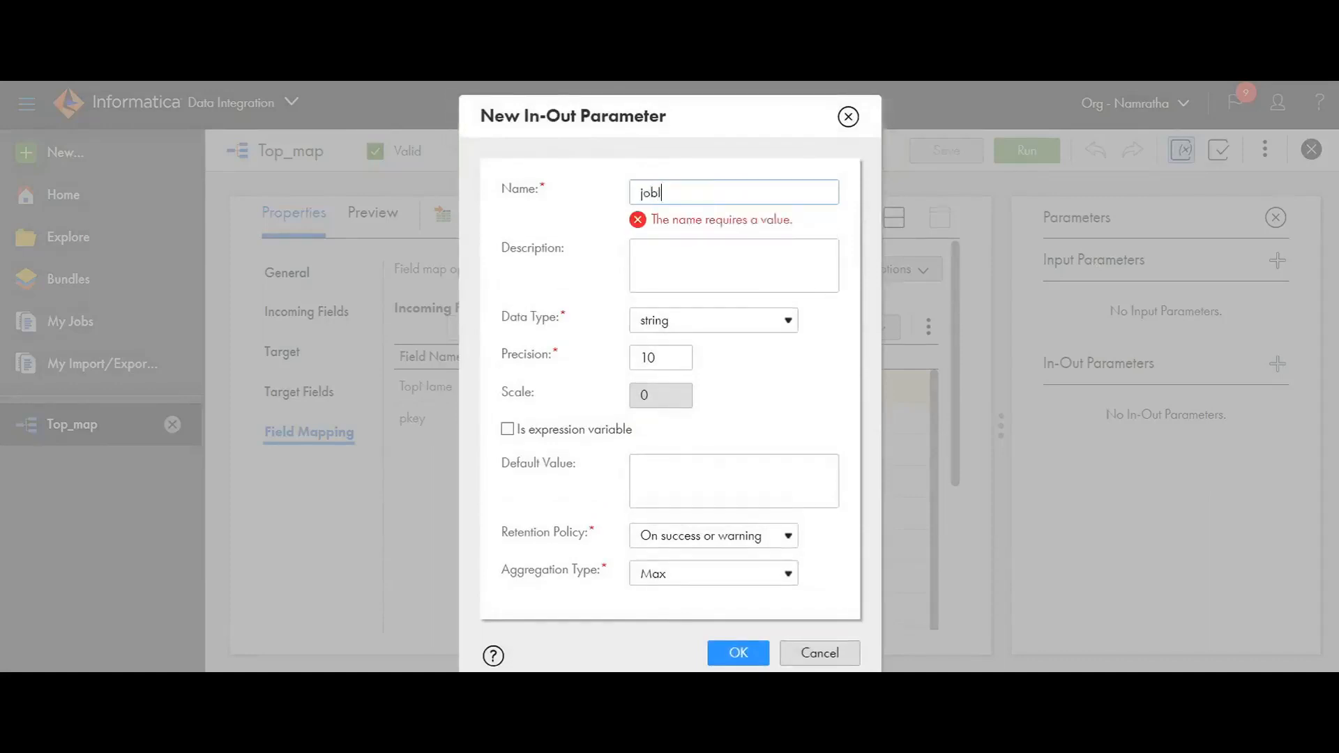
type("jobInstanceId")
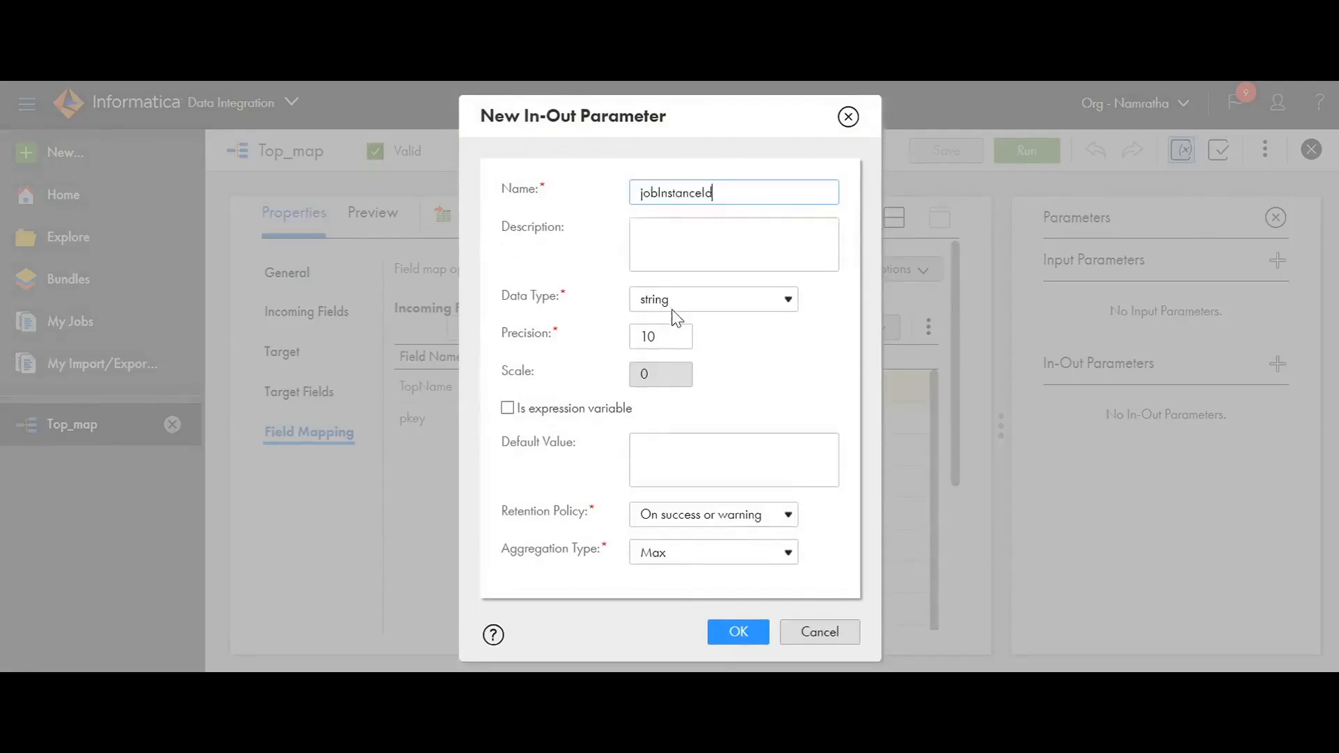
left_click(657, 336)
left_click(739, 638)
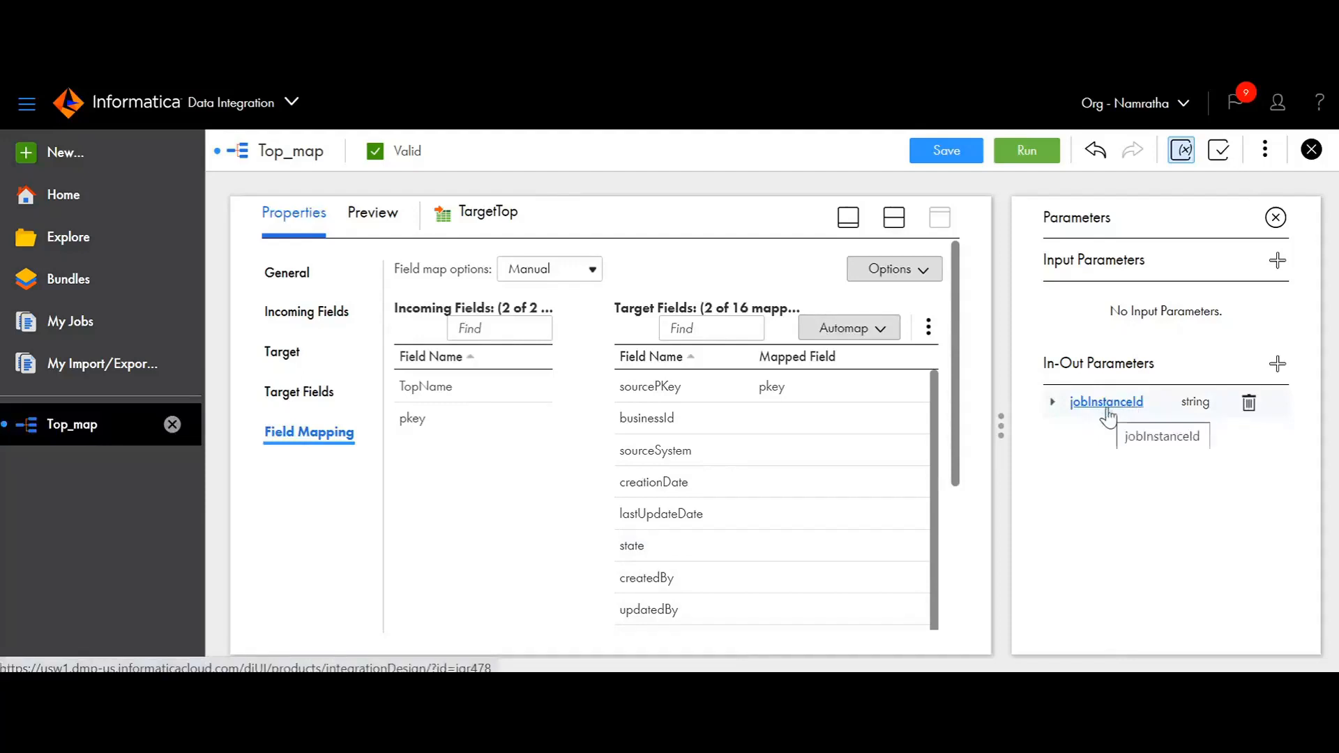
left_click(946, 151)
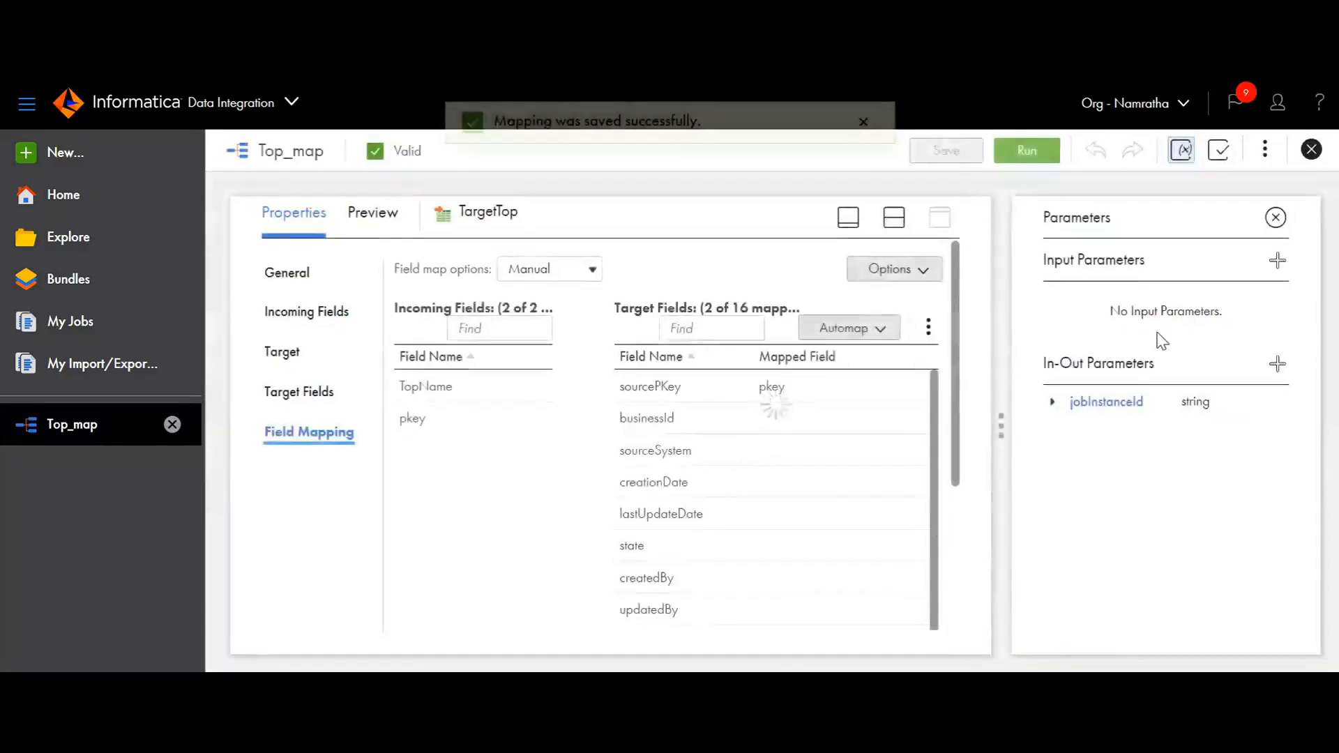
- Check the validation status of Top_map alongside its parameters
left_click(1226, 152)
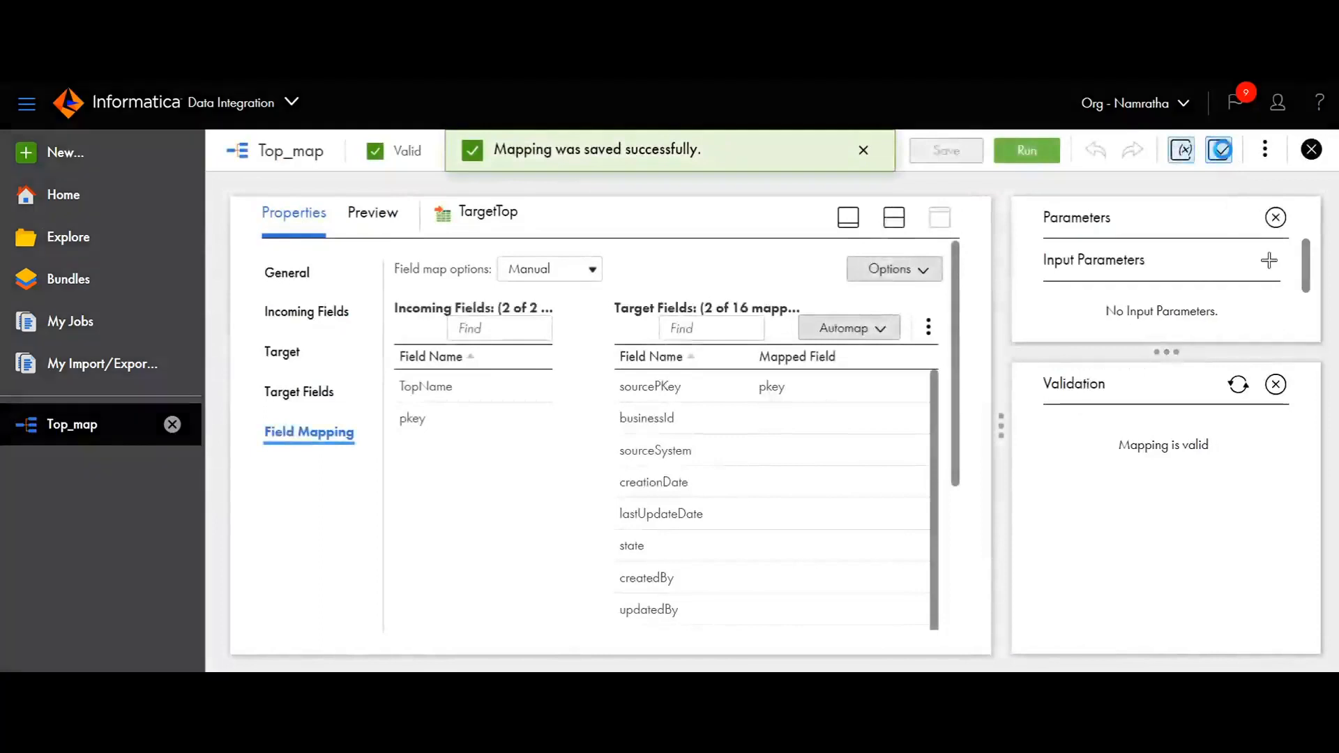
left_click(1178, 155)
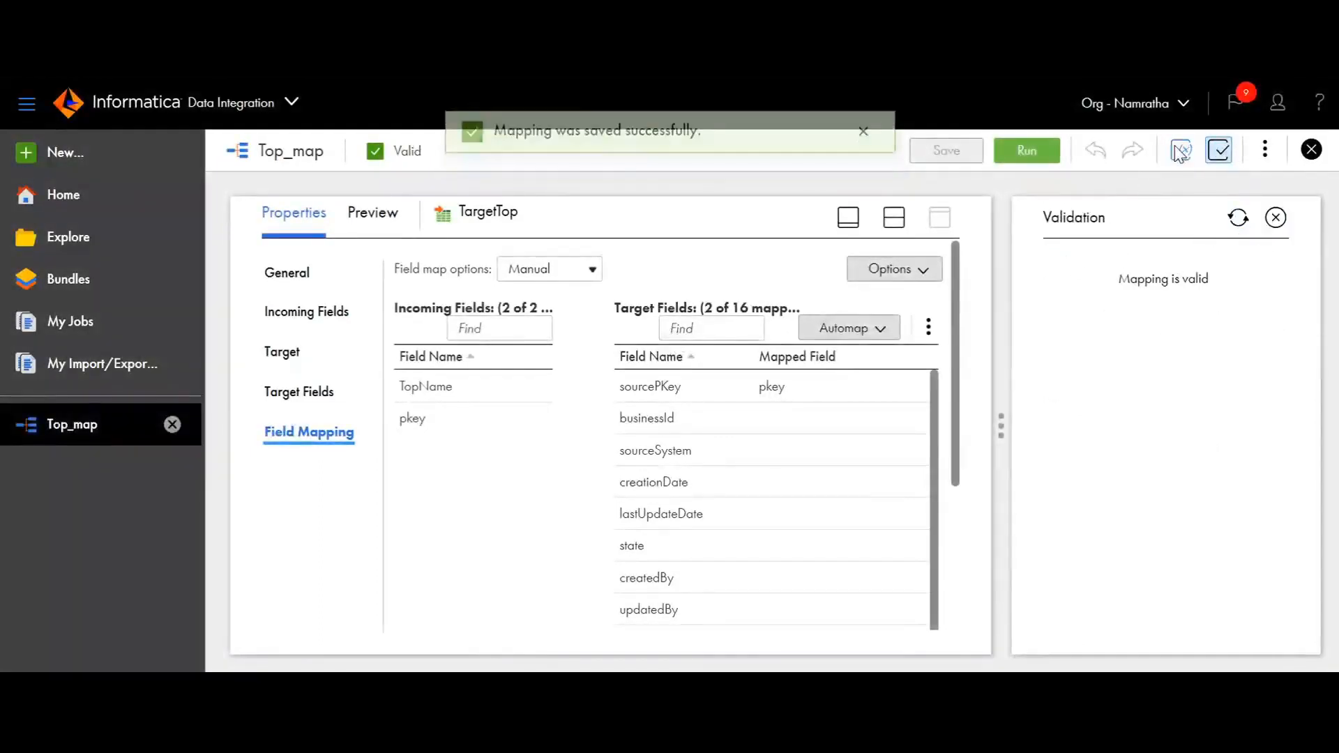
left_click(1181, 150)
left_click(1180, 150)
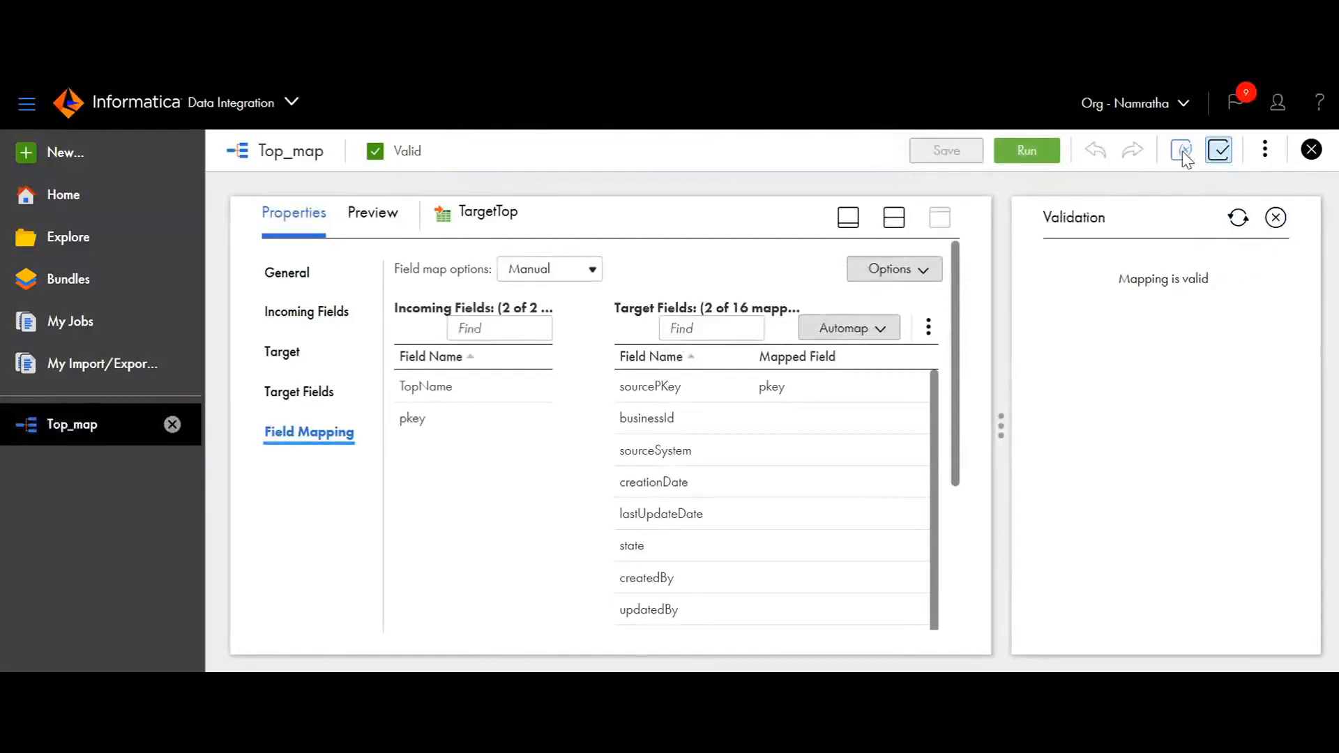
left_click(1180, 150)
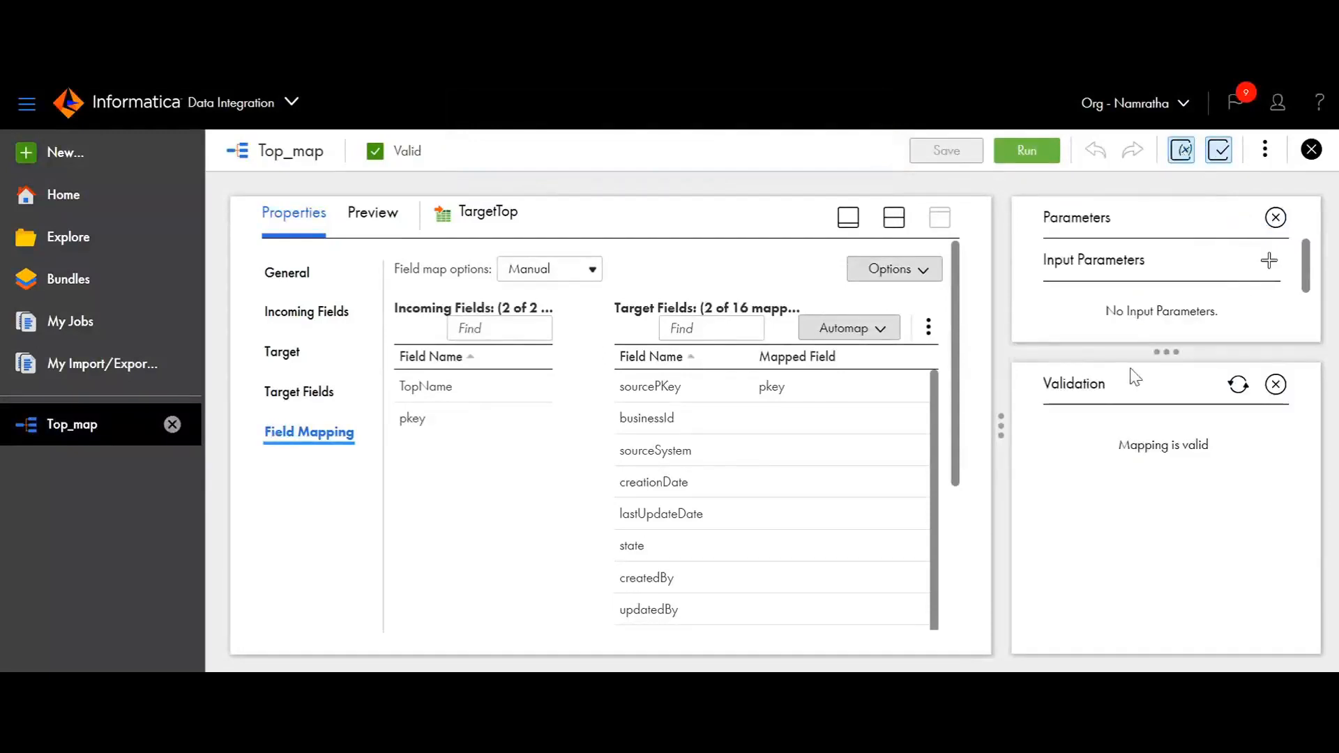
left_click(1275, 384)
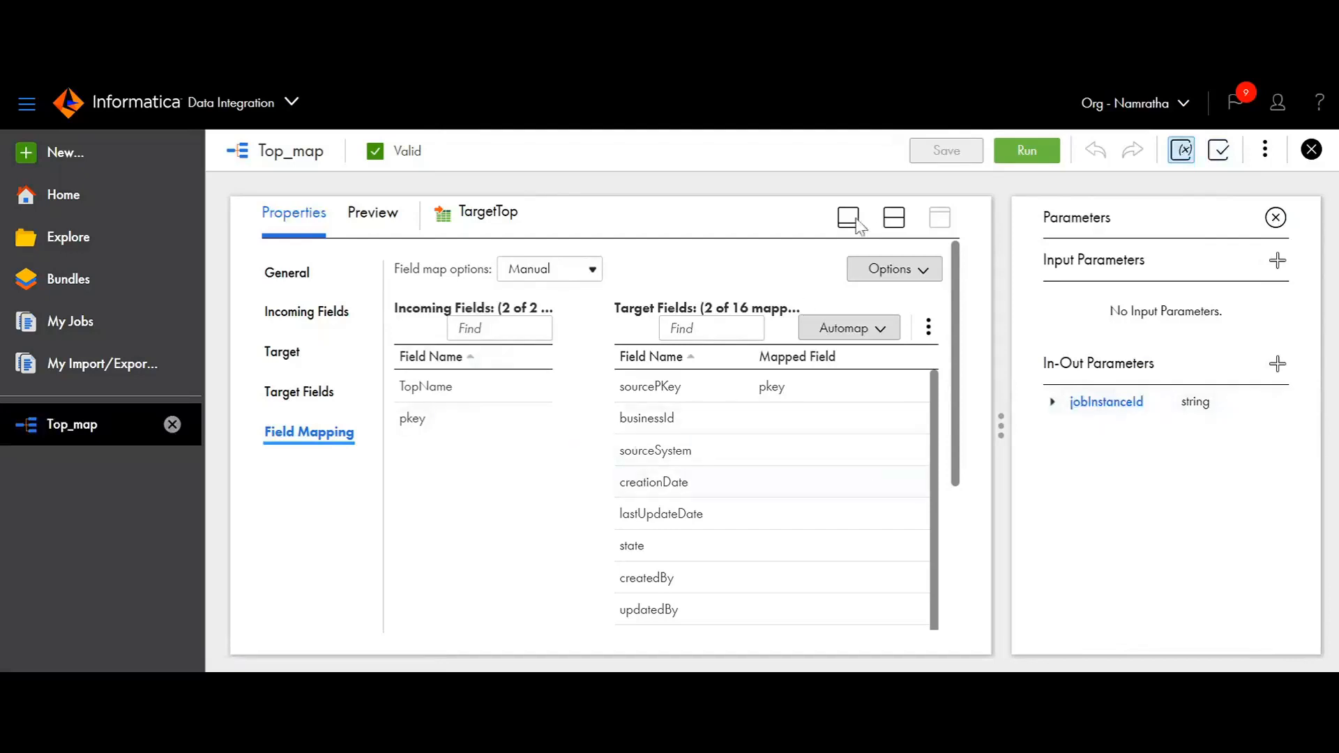
- Create an unscheduled mapping task named TopMT from Top_map on the MayurSE runtime environment and review its details and parameters
left_click(1264, 150)
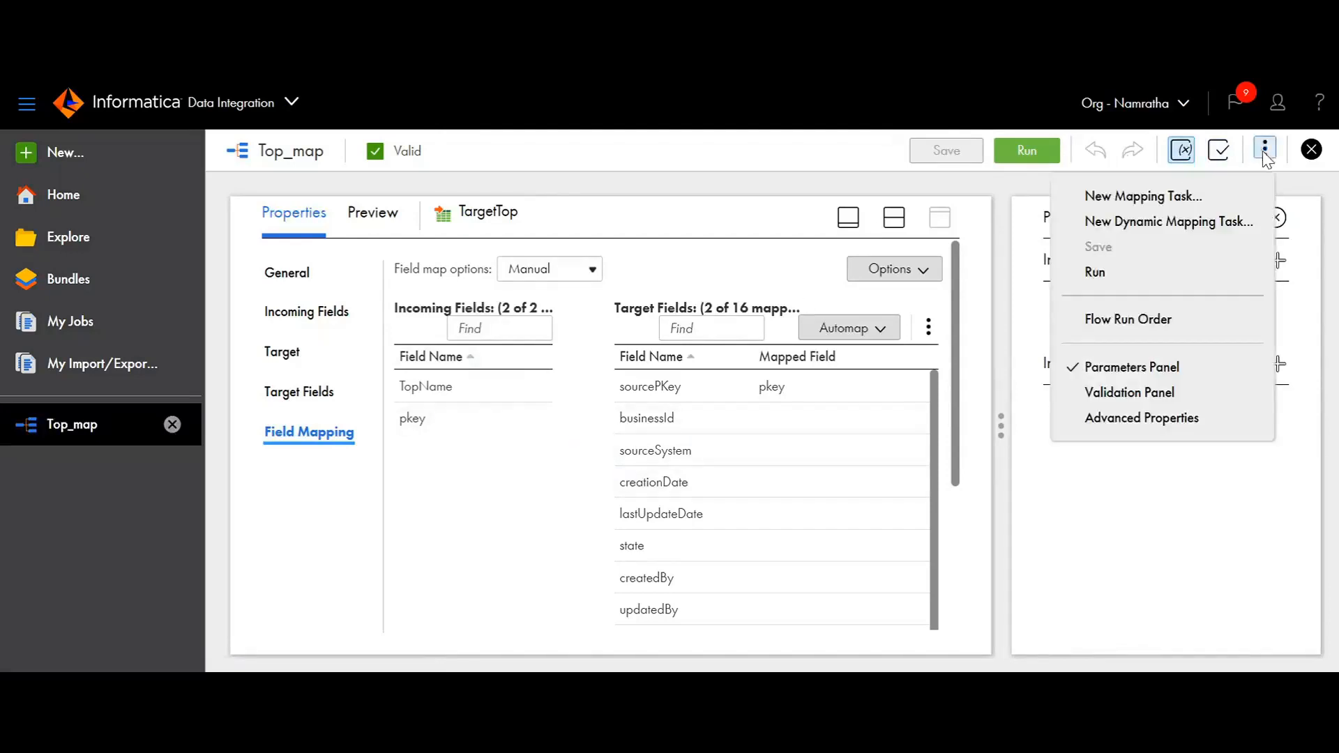
left_click(1181, 197)
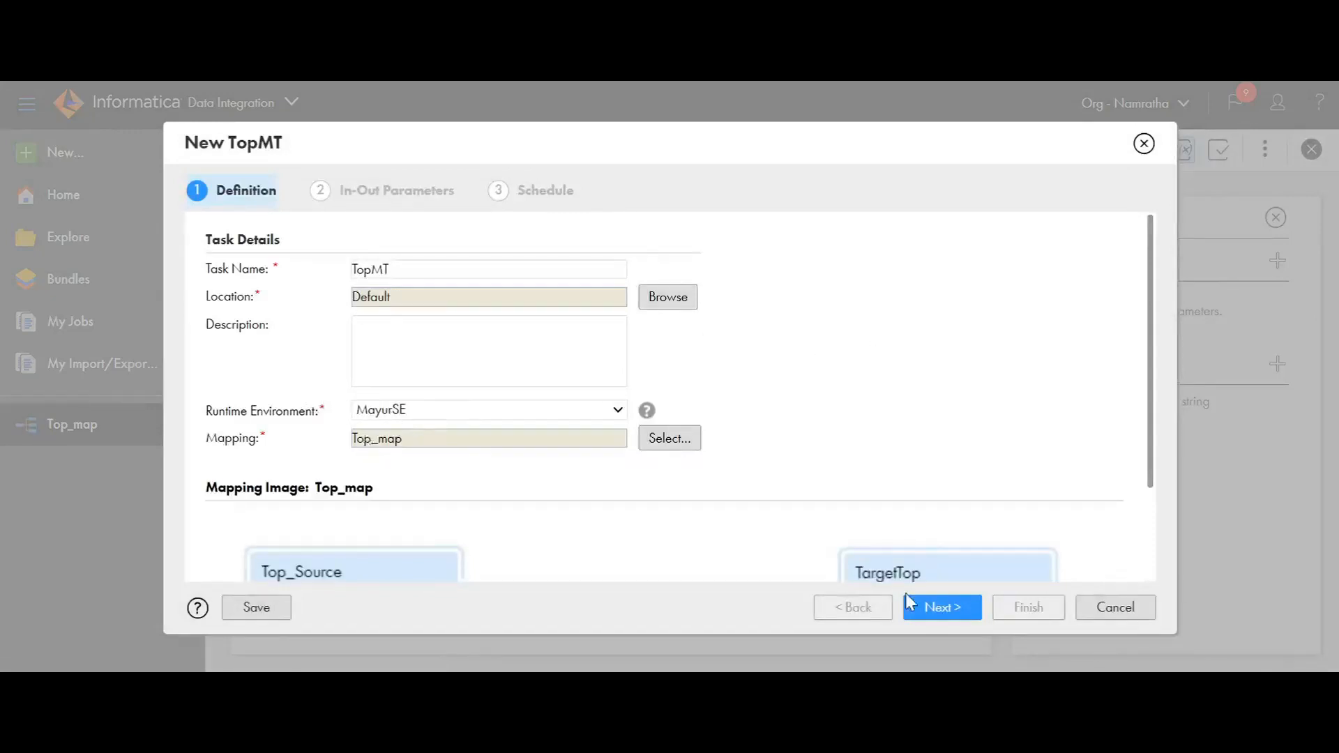
left_click(927, 606)
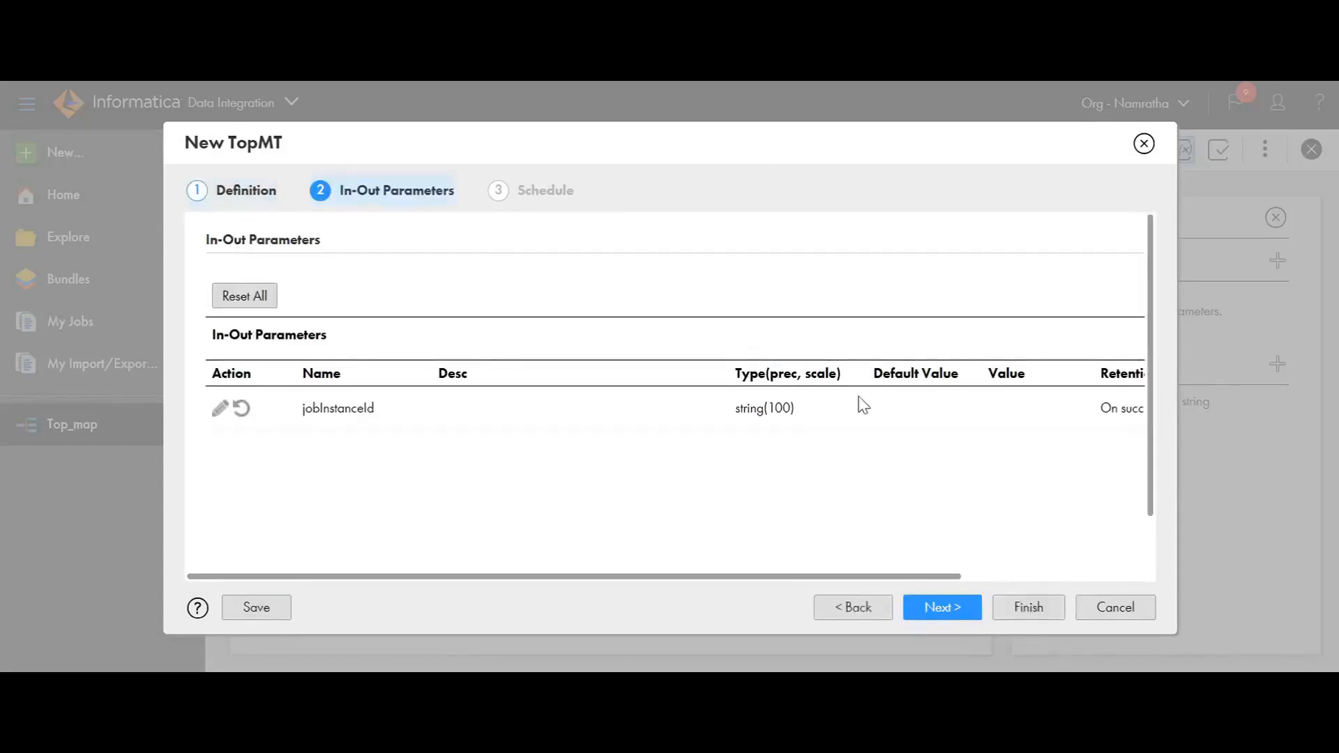
left_click(938, 603)
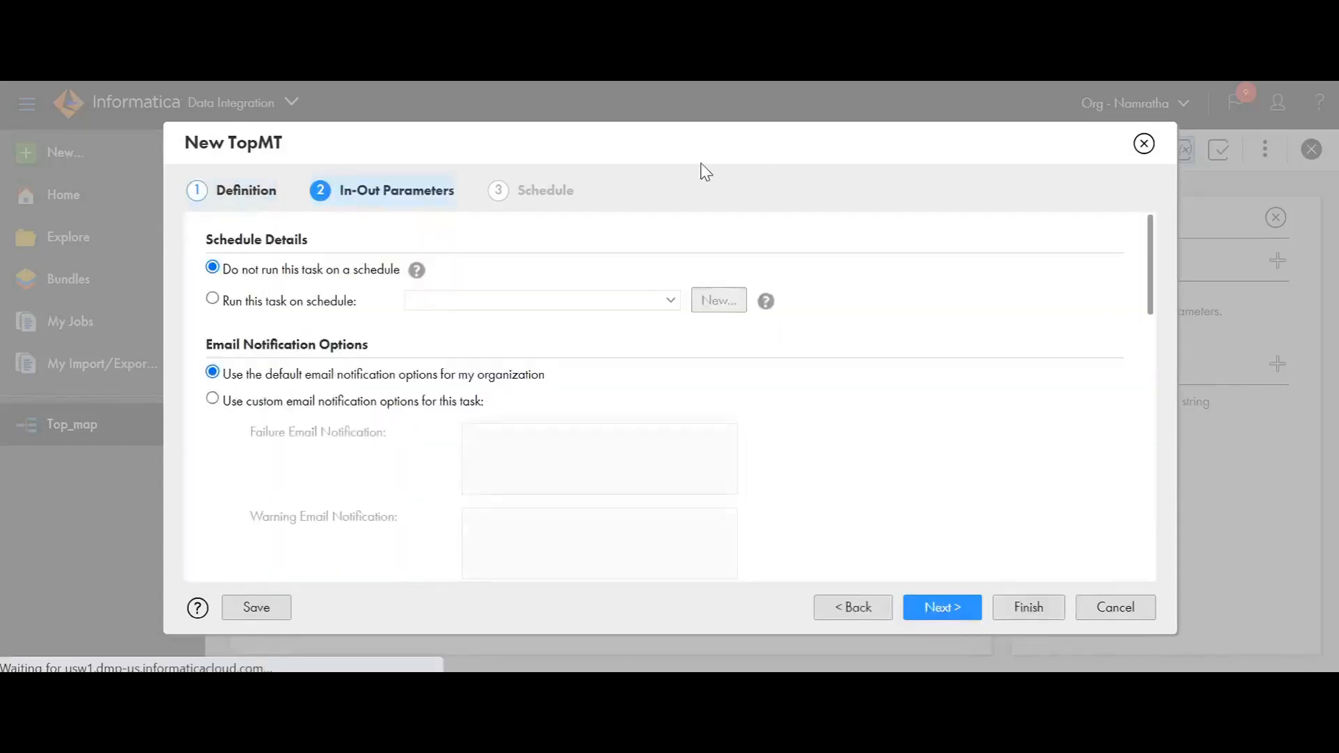
left_click(1021, 606)
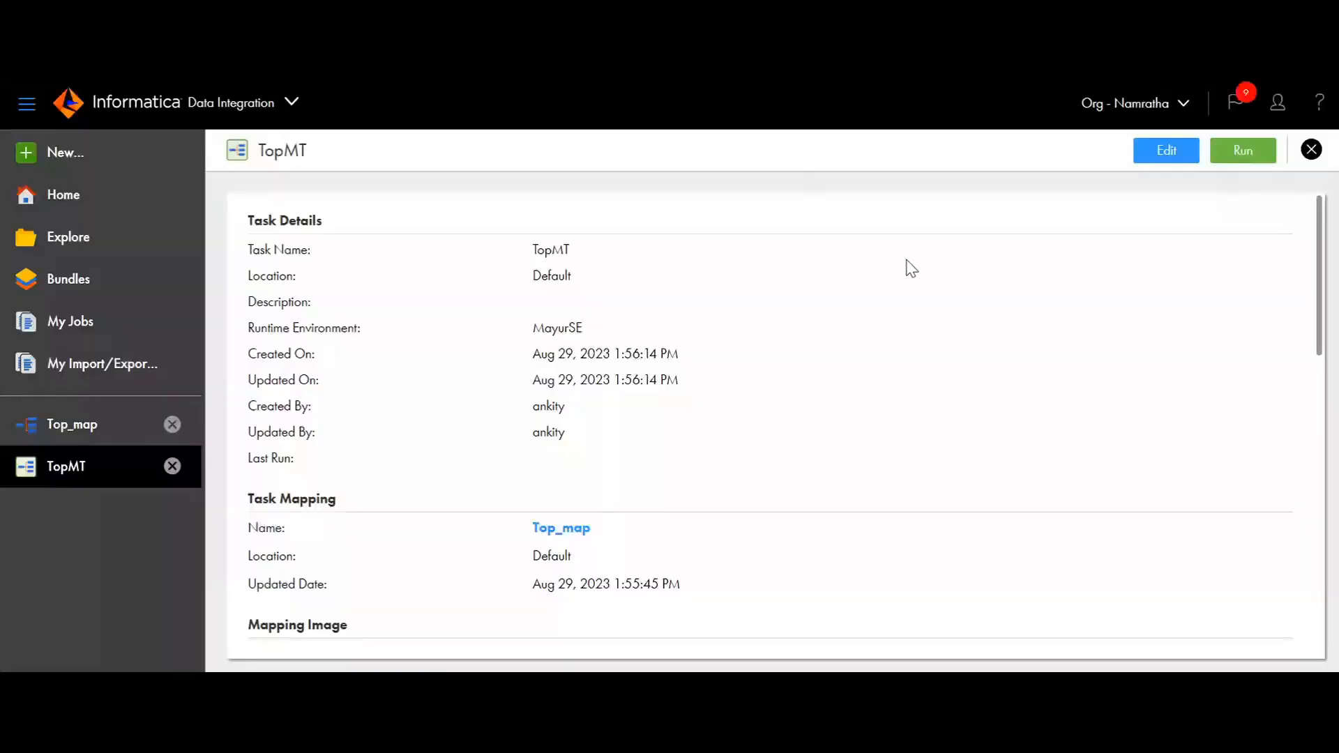
scroll(910, 272, "down", 8)
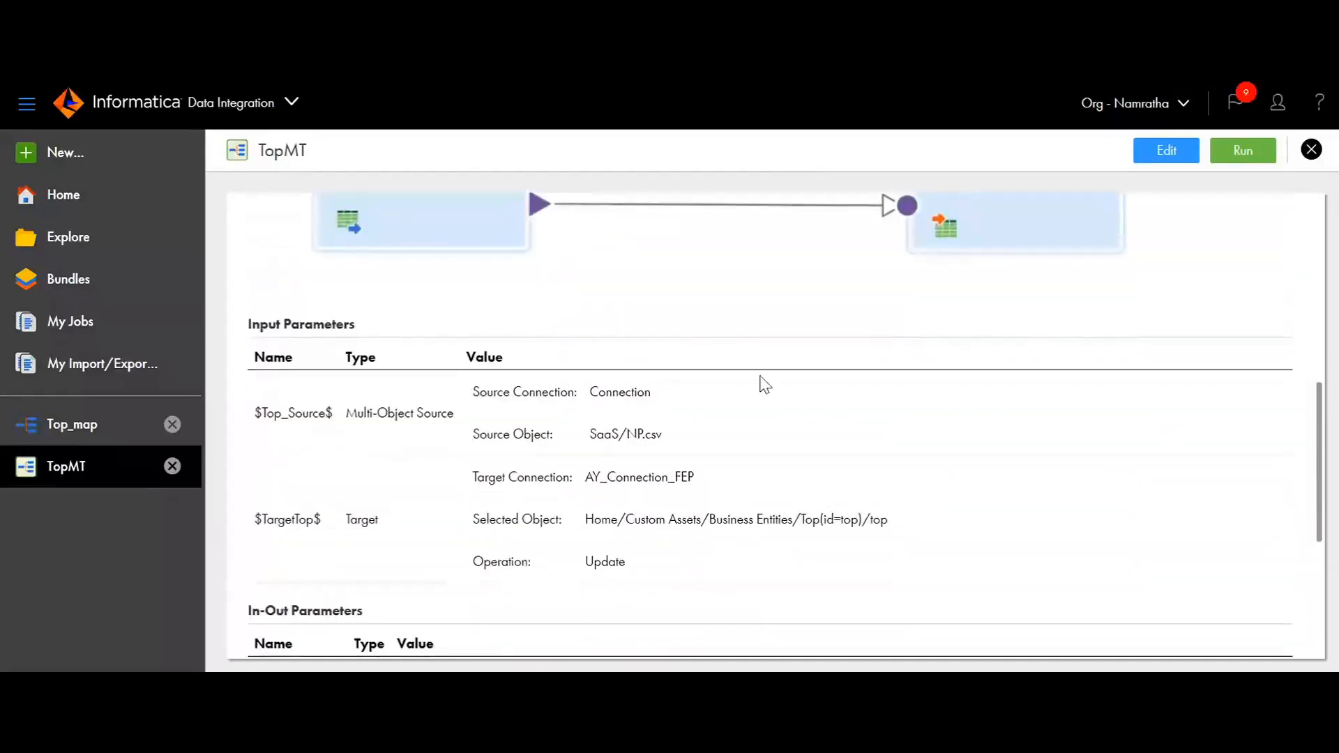
scroll(771, 458, "down", 4)
scroll(742, 522, "up", 15)
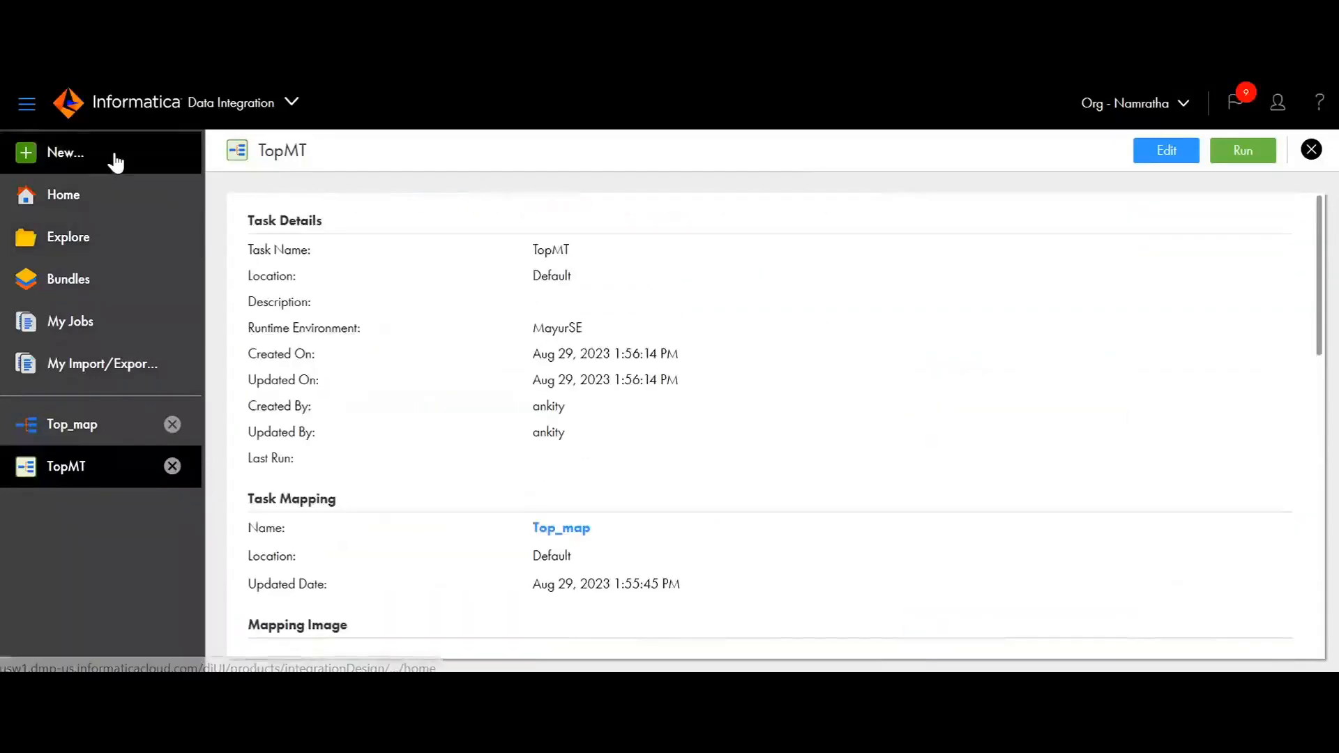
- Create another mapping and name it Brand_trfy
left_click(117, 157)
left_click(286, 257)
left_click(966, 648)
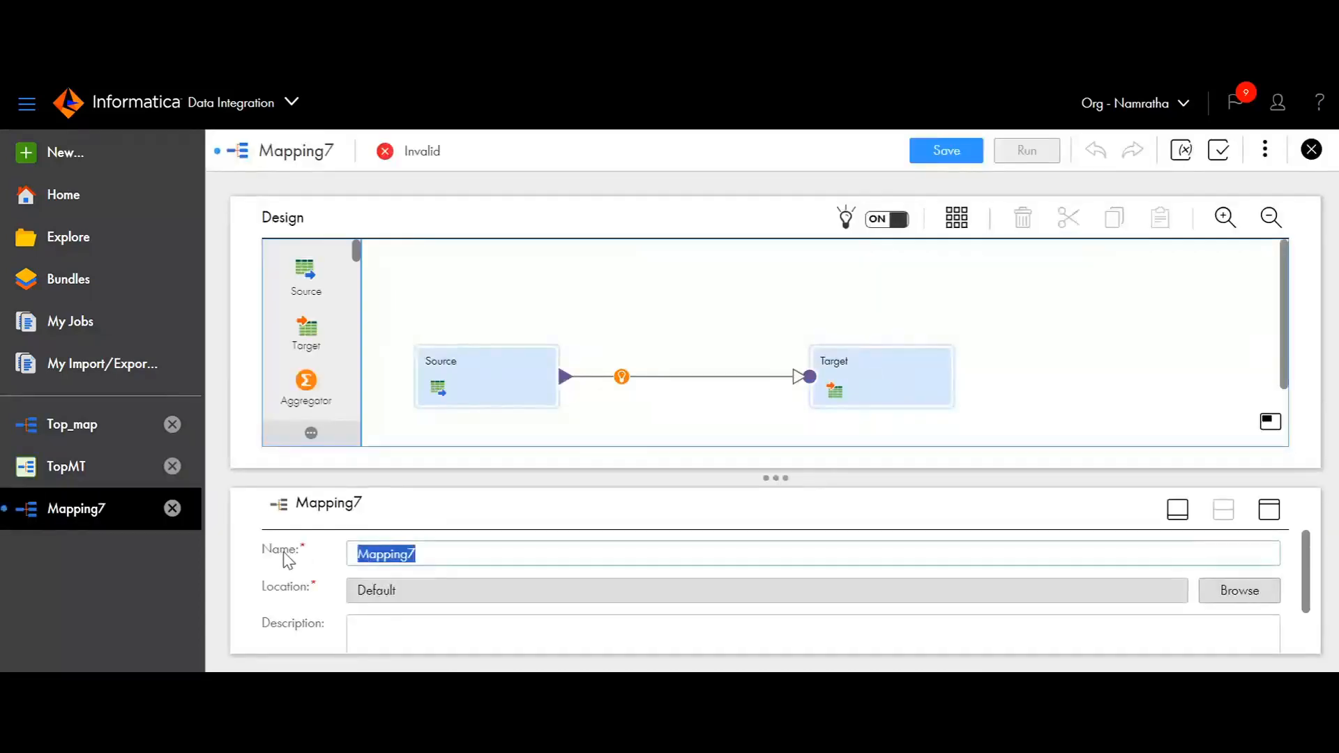
type("Brand_trfy")
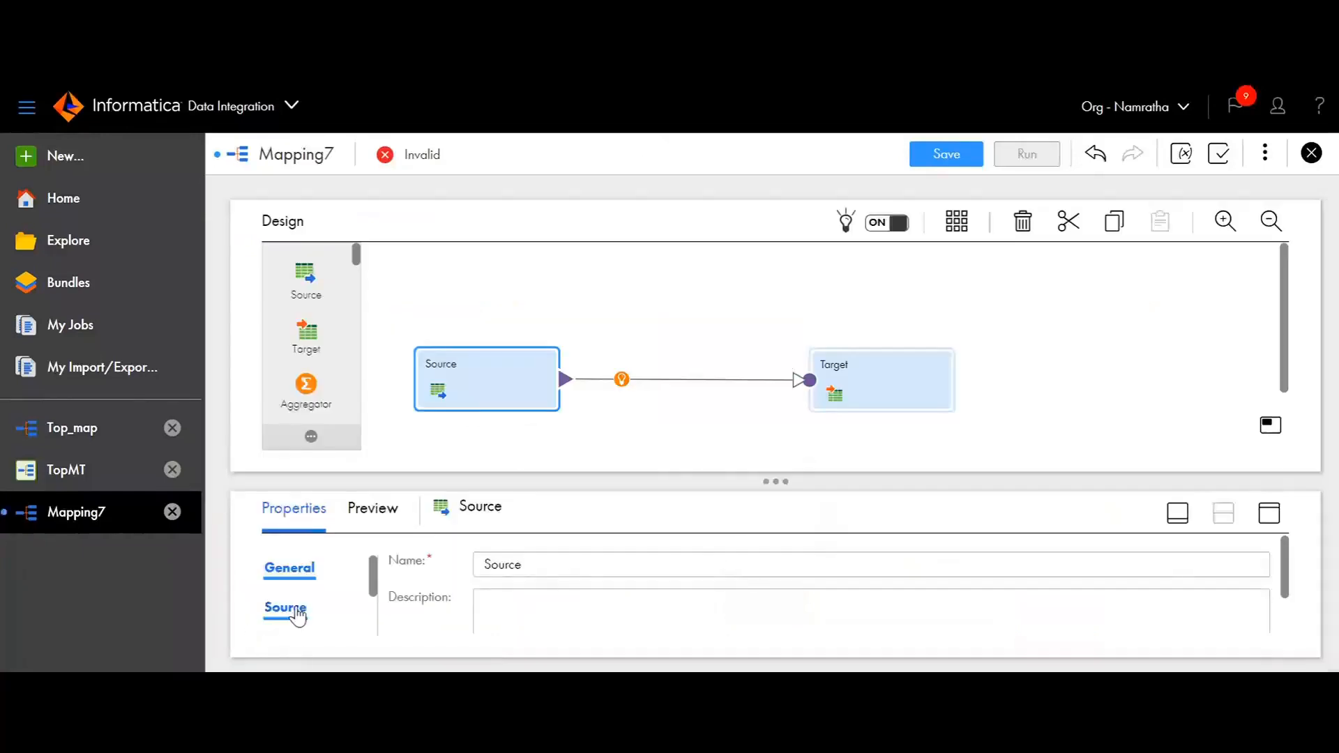
- Set the Source to the flat-file connection named Connection, choose NC.csv from the SaaS folder, and check its fields and partitions
left_click(1265, 518)
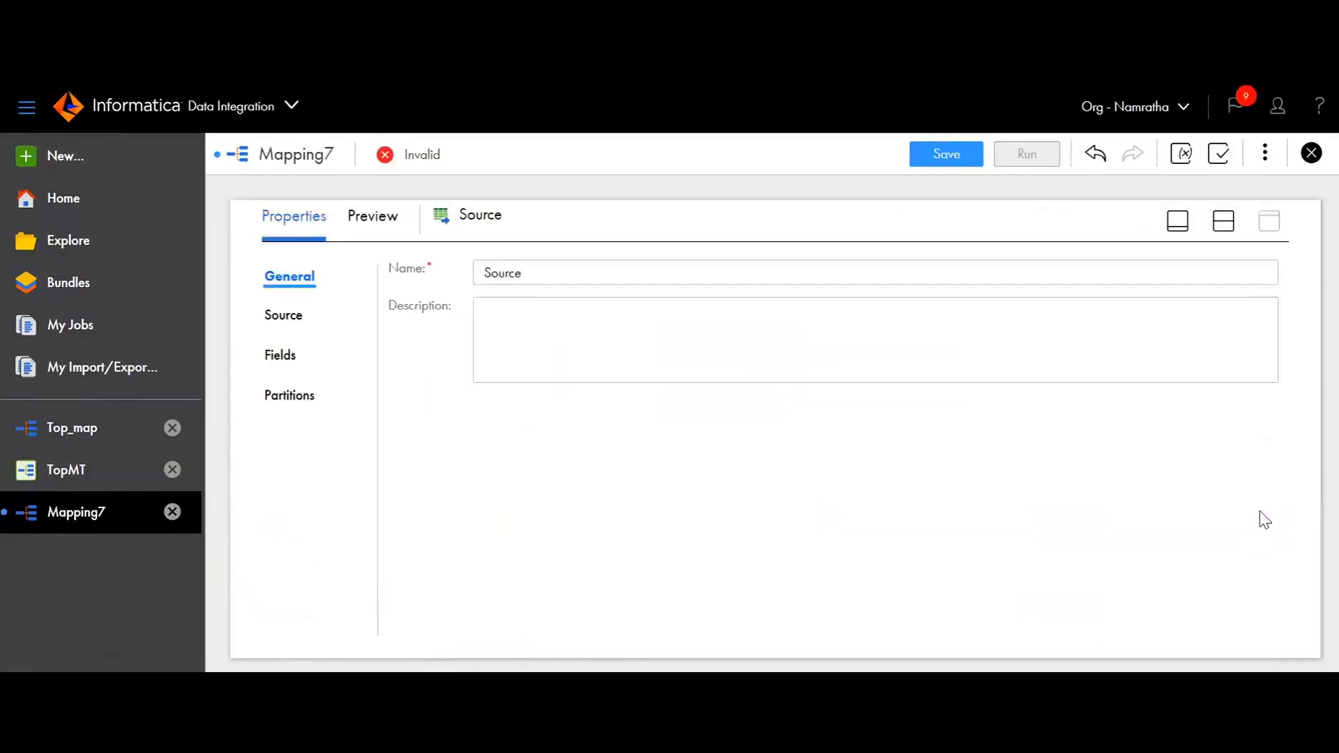
left_click(283, 356)
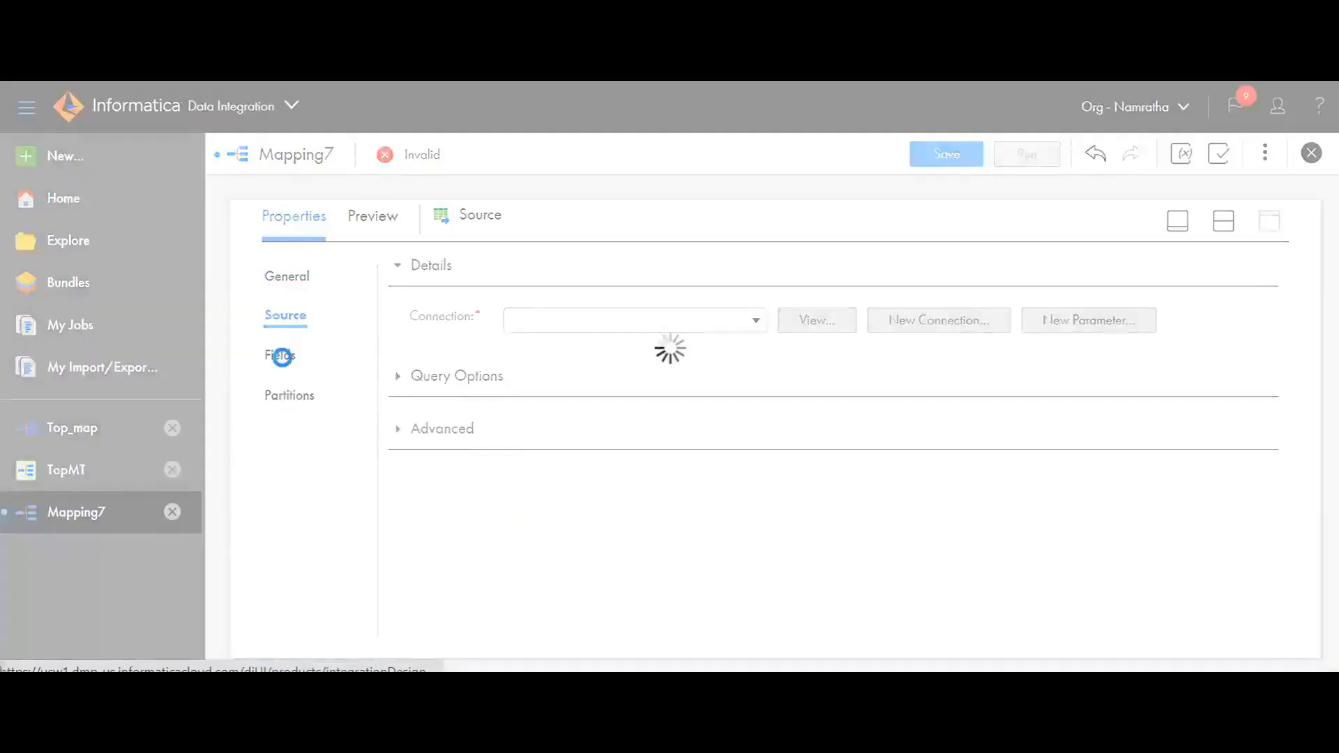
left_click(757, 325)
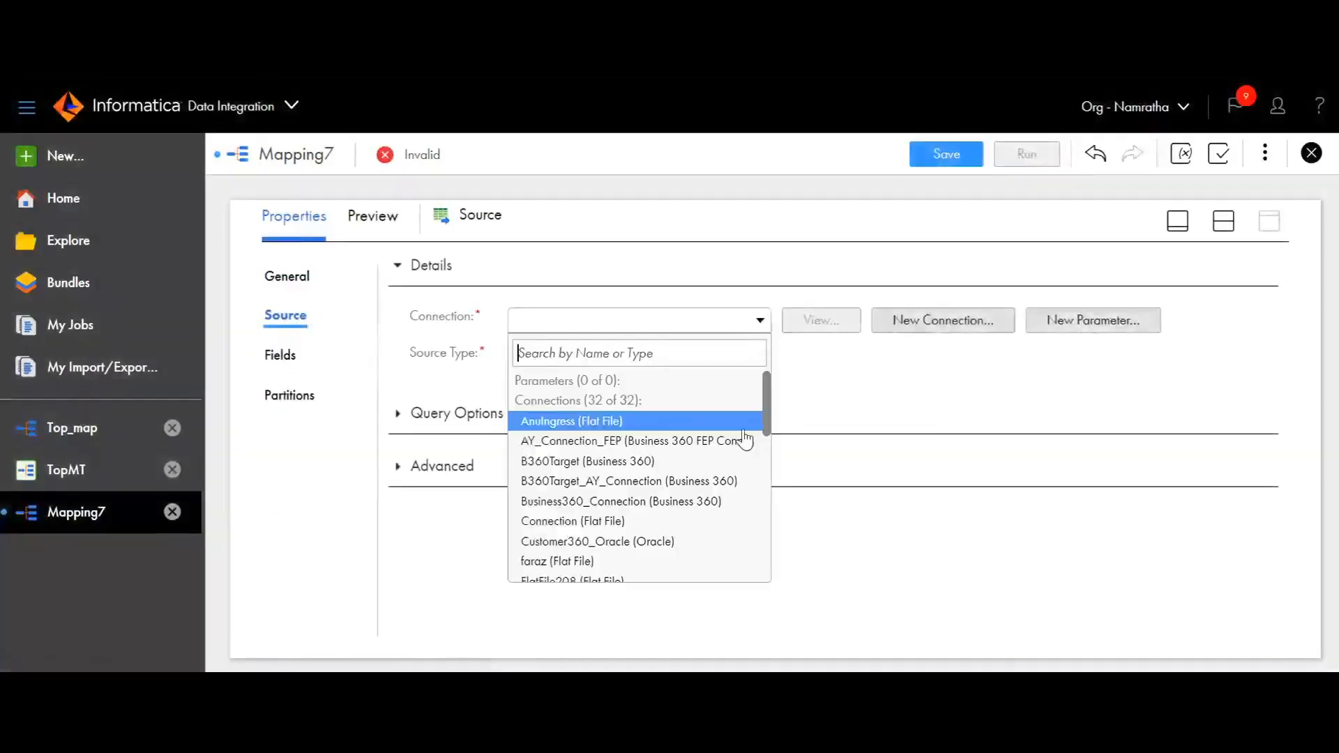
left_click(648, 521)
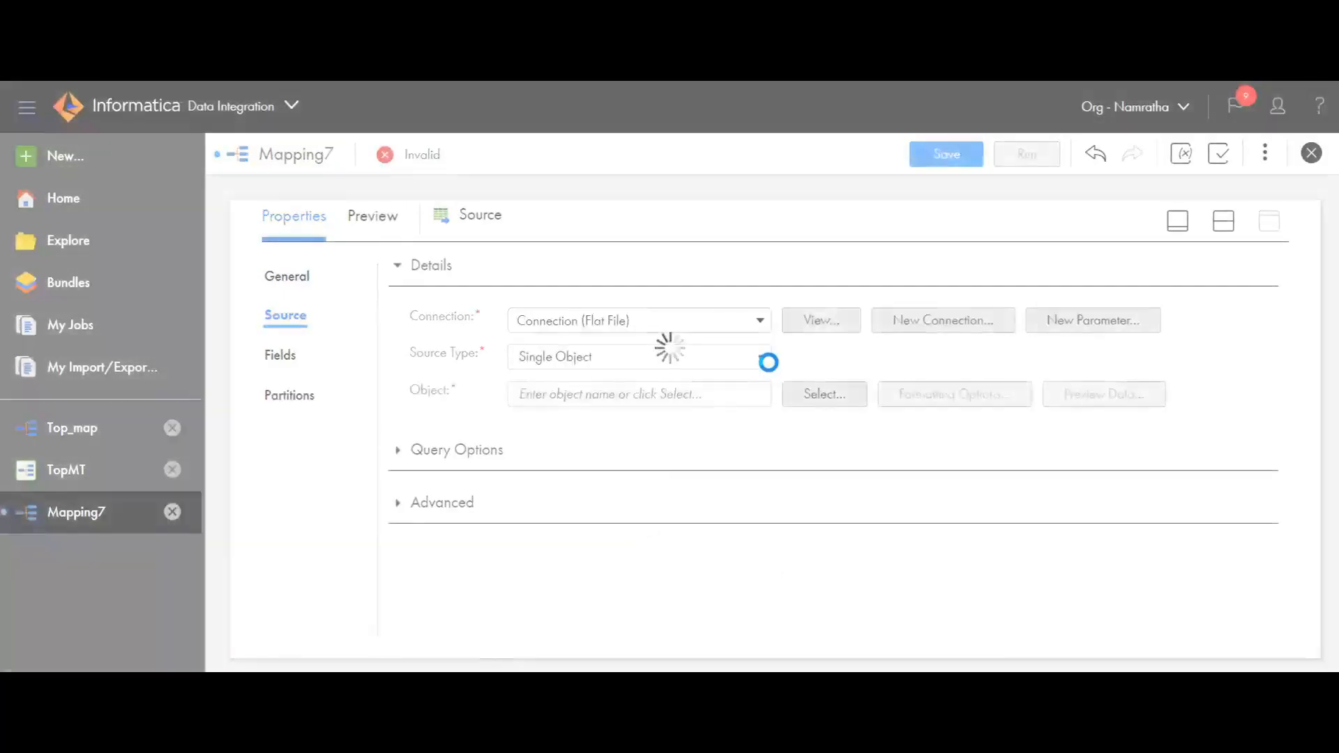
left_click(813, 394)
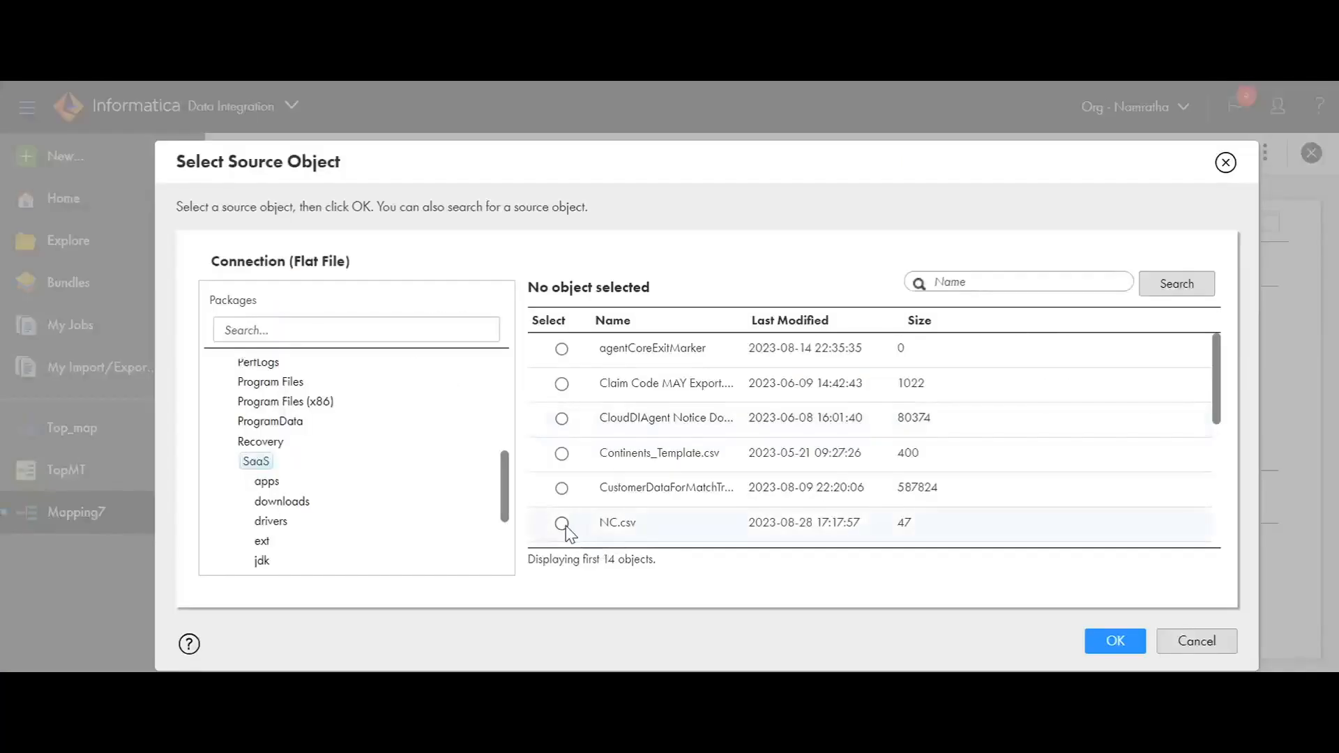
left_click(562, 523)
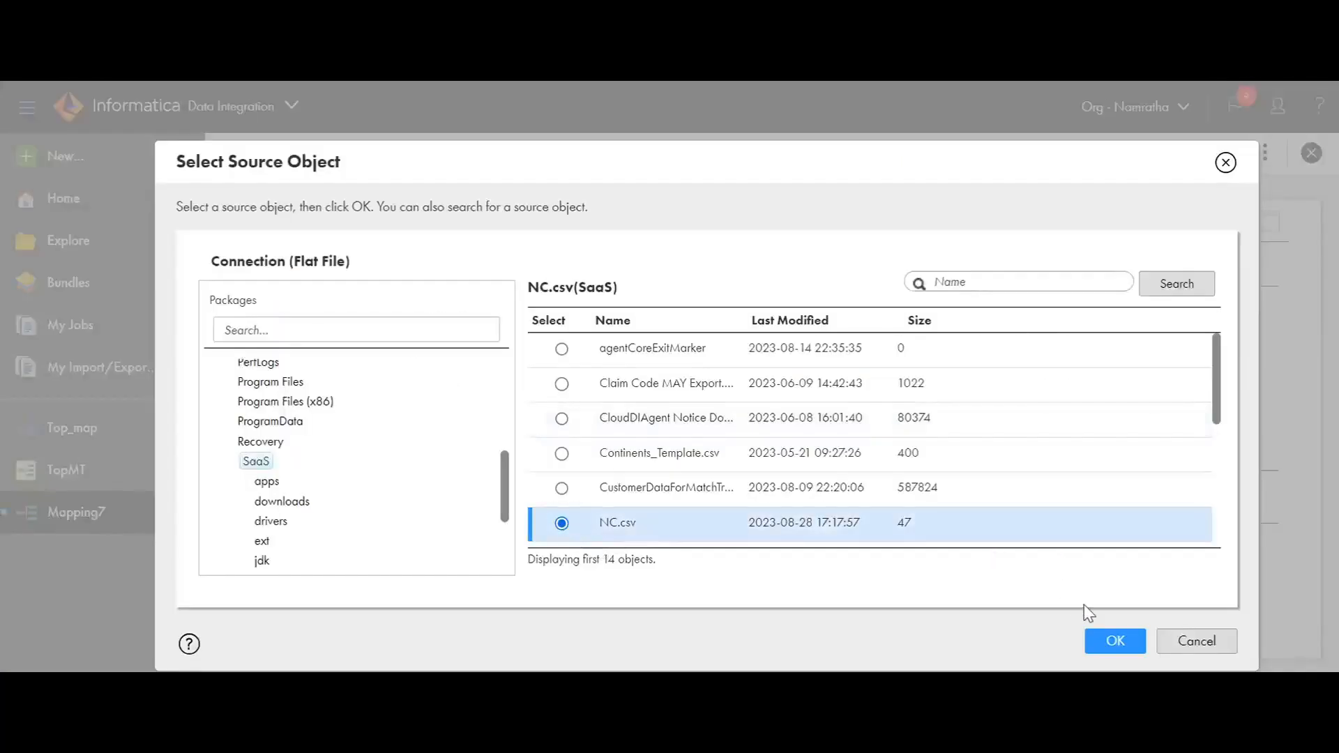
left_click(1112, 639)
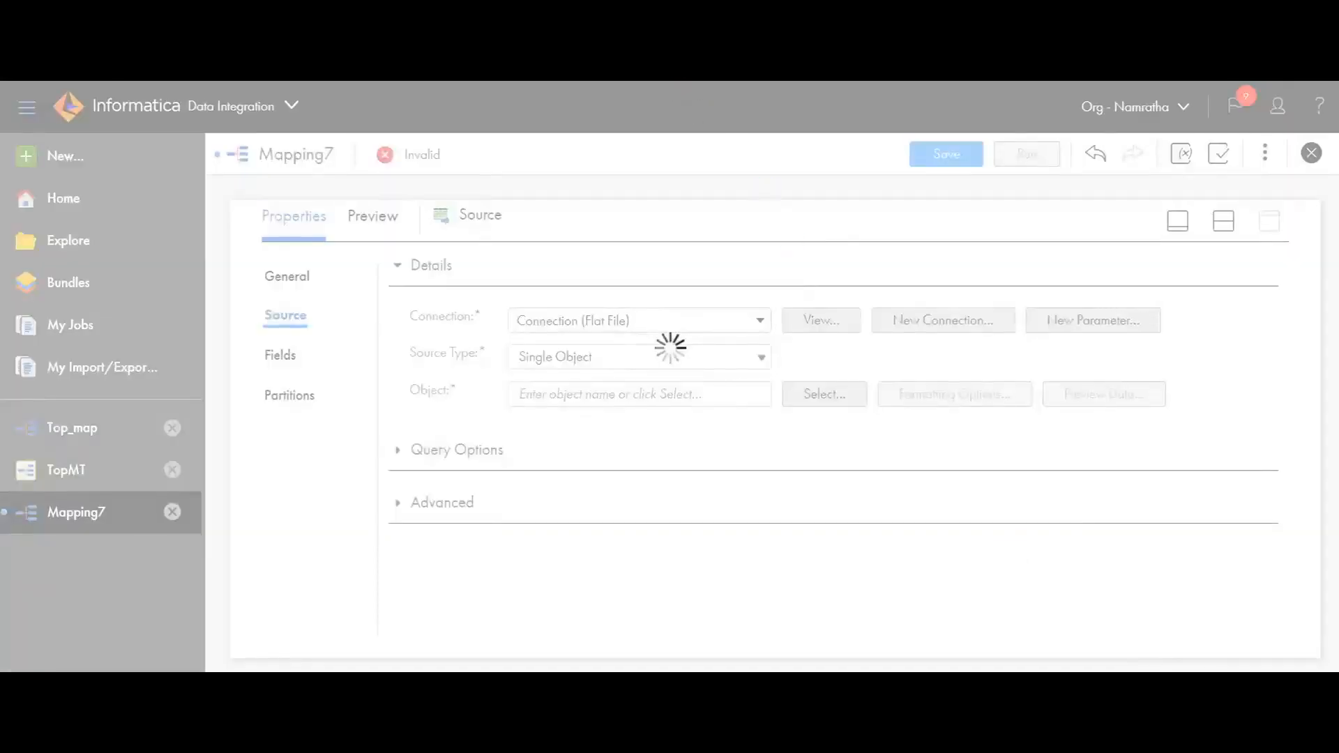
left_click(296, 362)
left_click(301, 411)
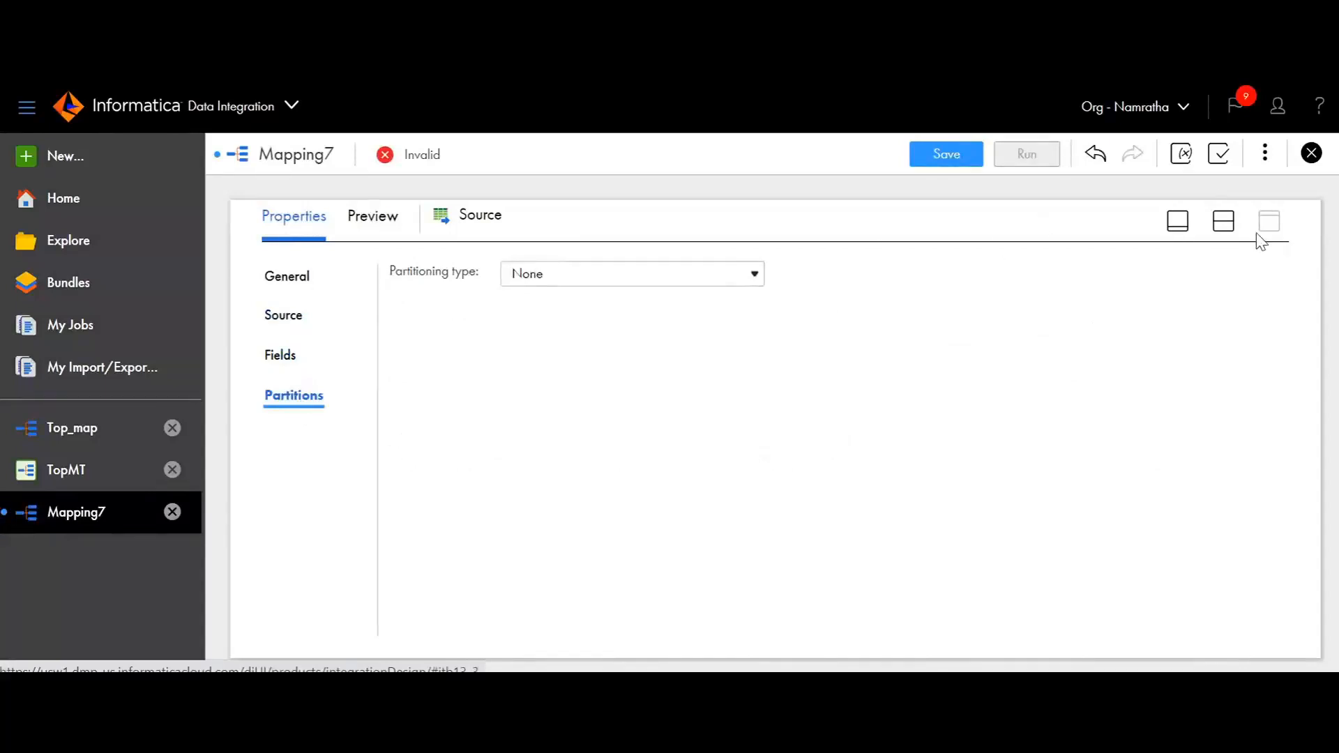
- Rename the new mapping's Target transformation as TargetBrand
left_click(1176, 222)
left_click(860, 386)
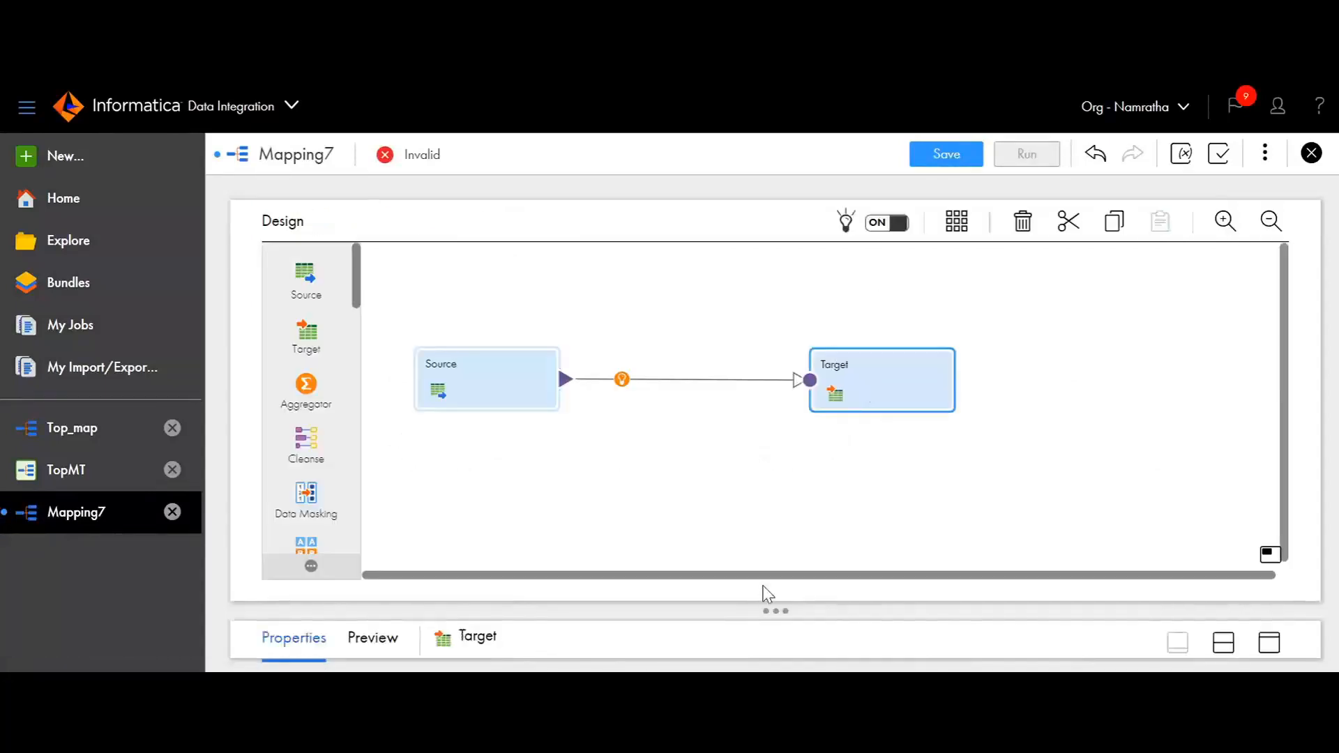
left_click(1269, 642)
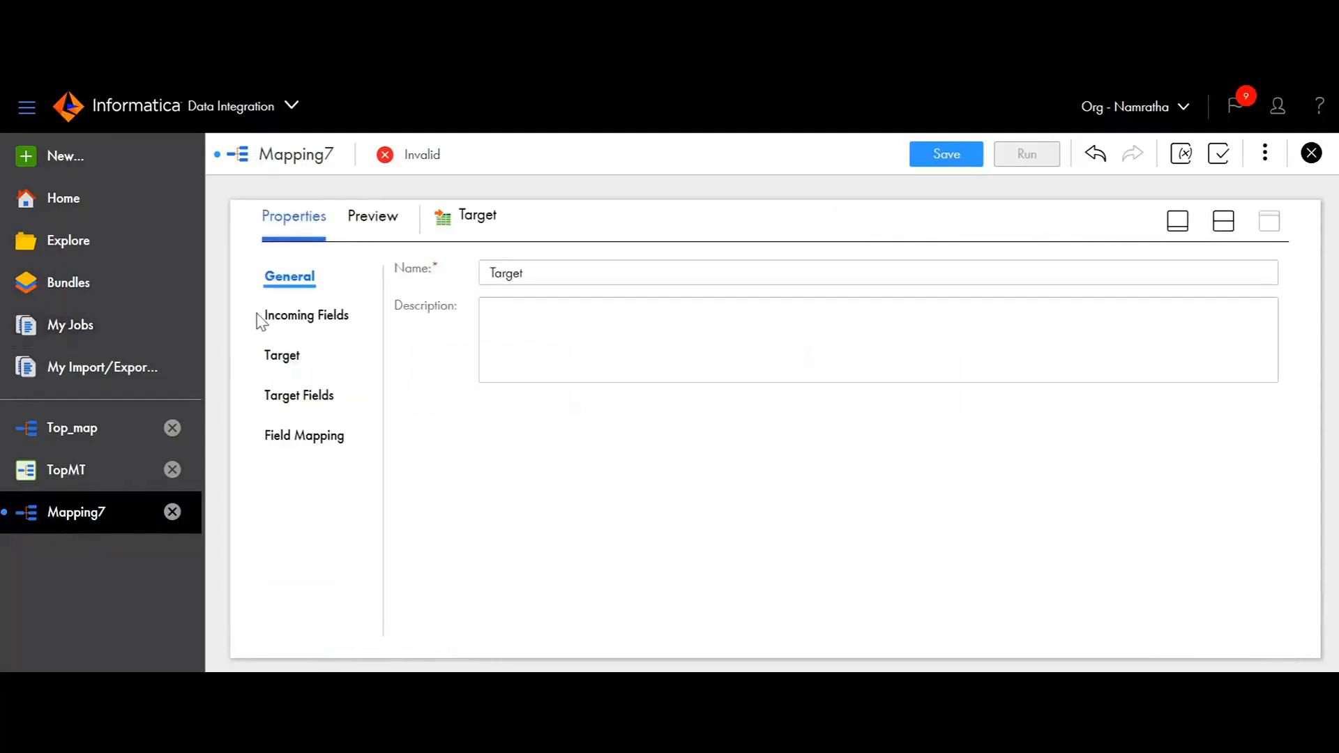
left_click(521, 273)
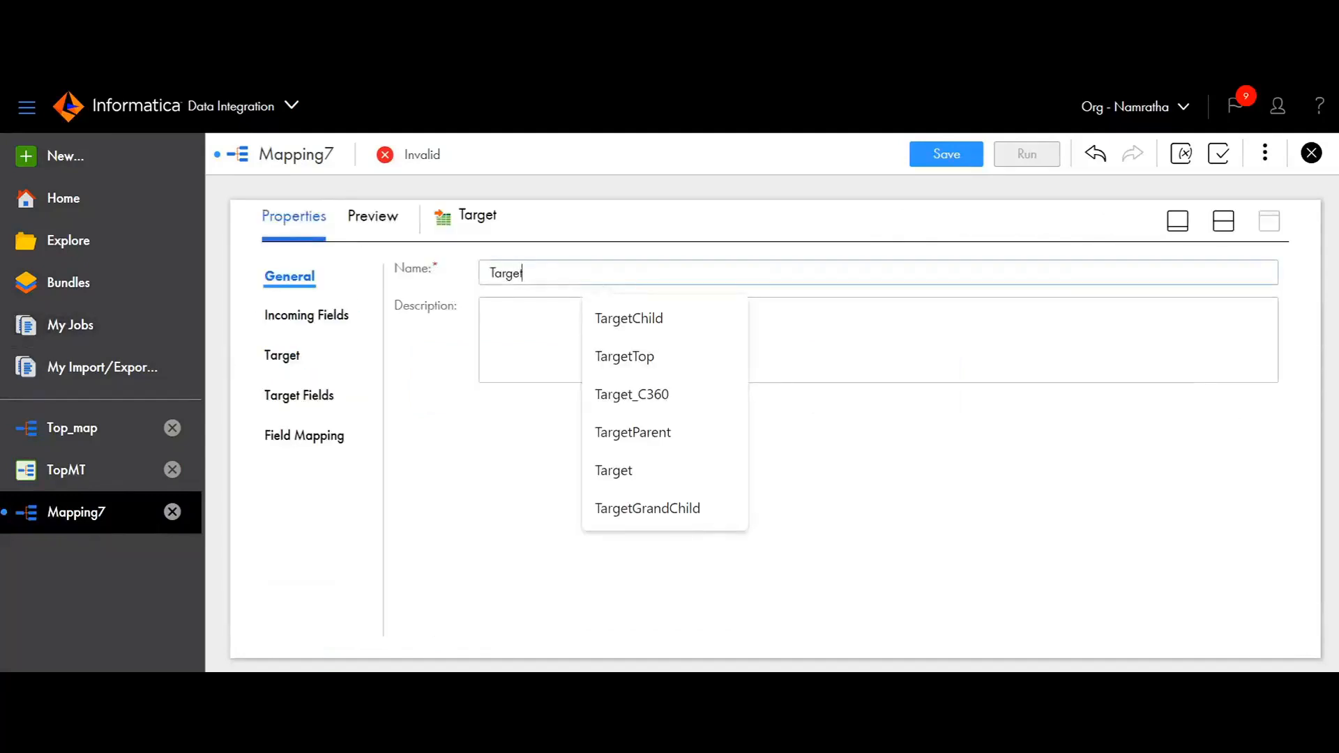
type("Brand")
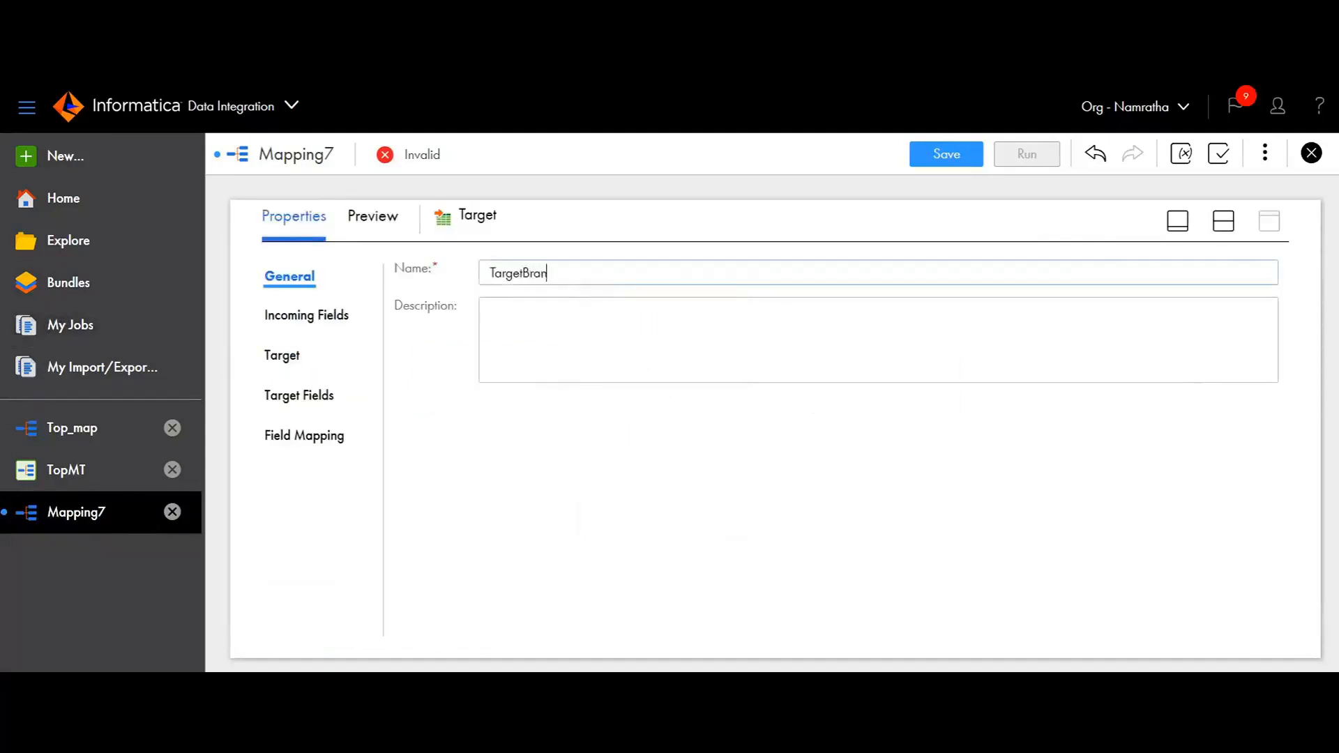
- Set TargetBrand's connection to AY_Connection_FEP and choose top.brand from the Top business entity as its target object
left_click(307, 335)
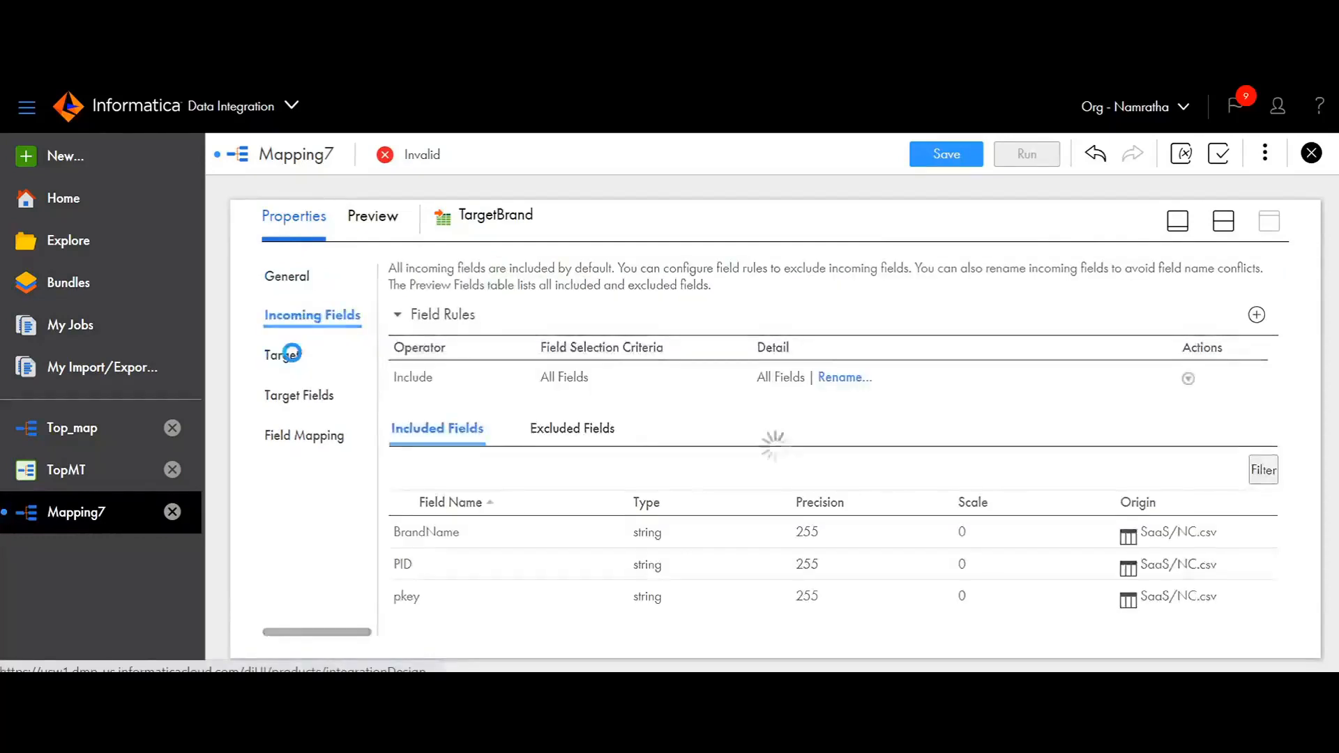
left_click(284, 356)
left_click(761, 322)
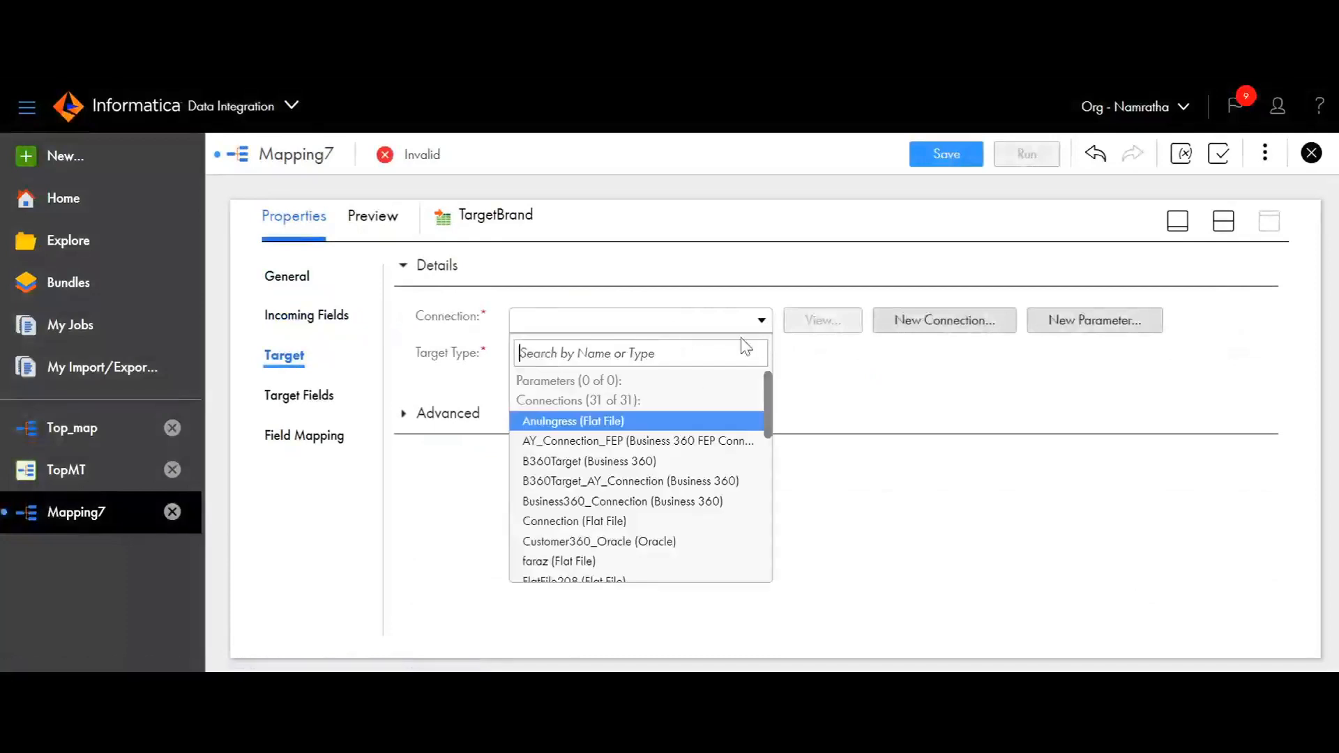
left_click(687, 440)
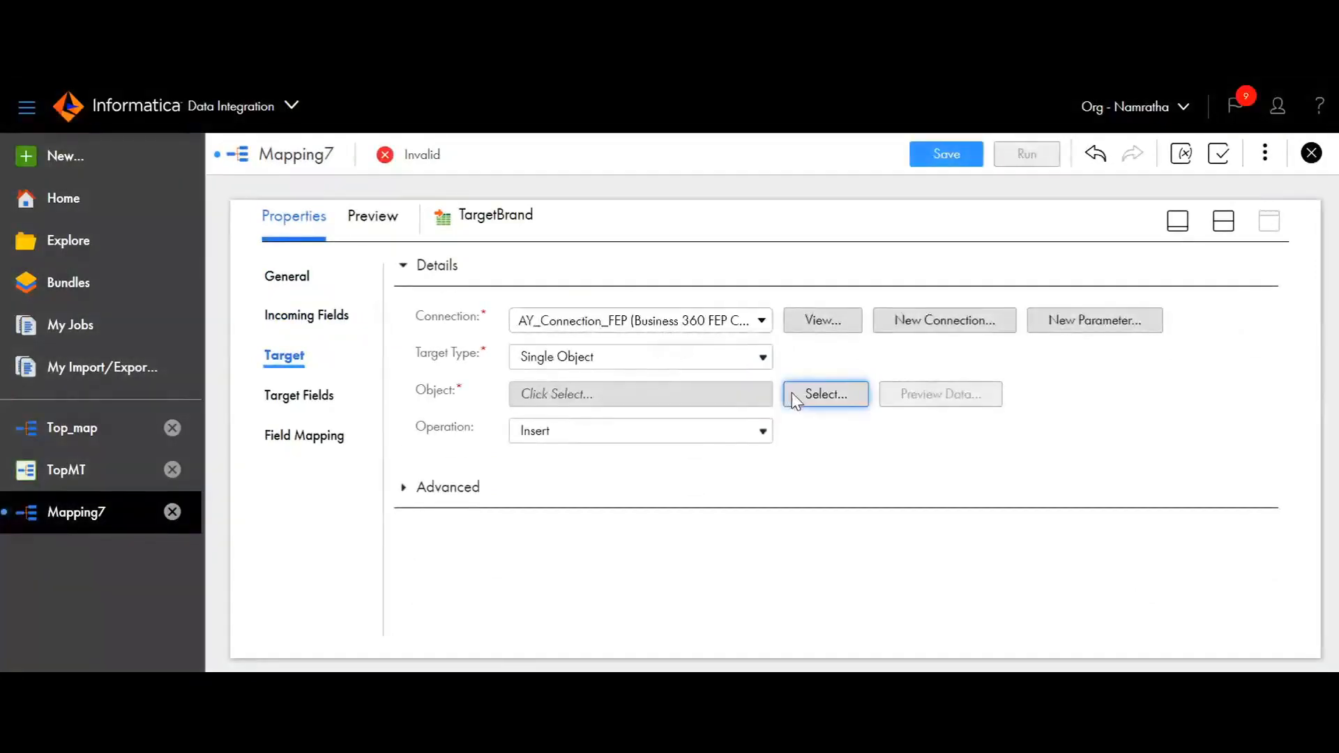
left_click(792, 391)
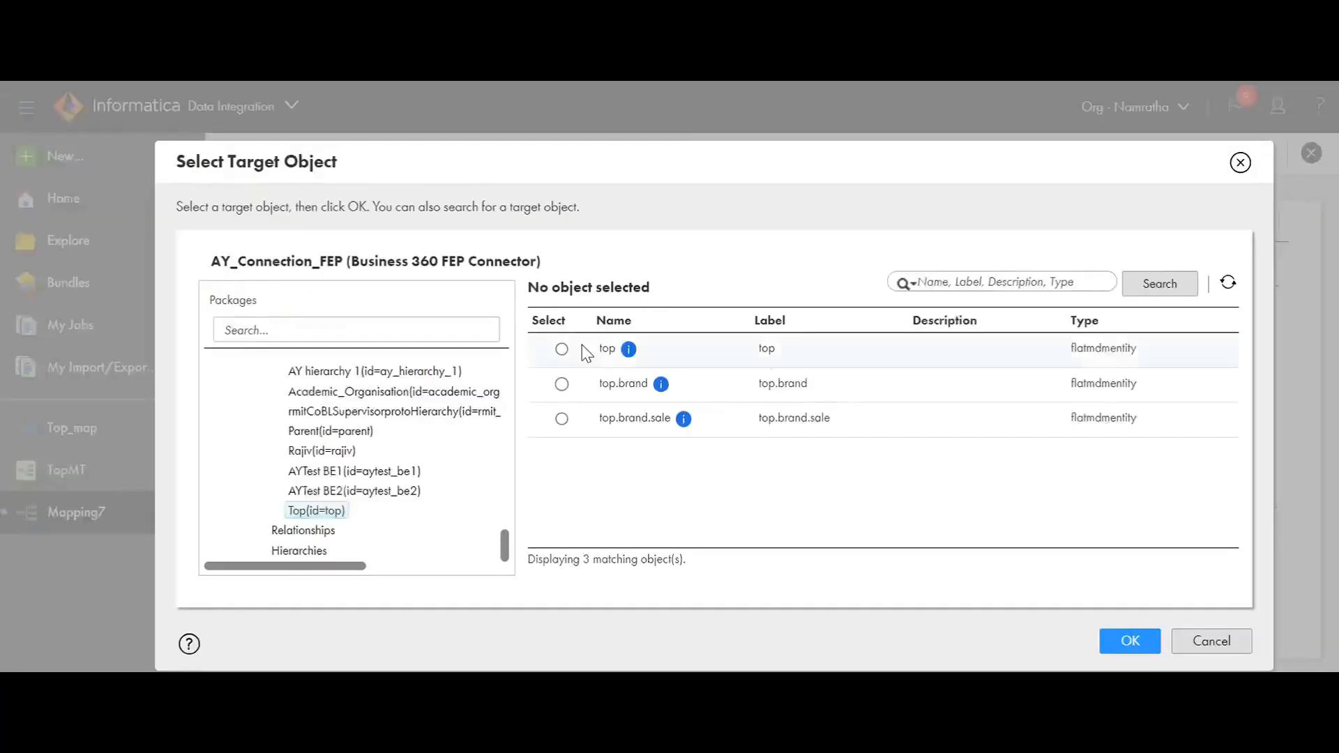
left_click(561, 384)
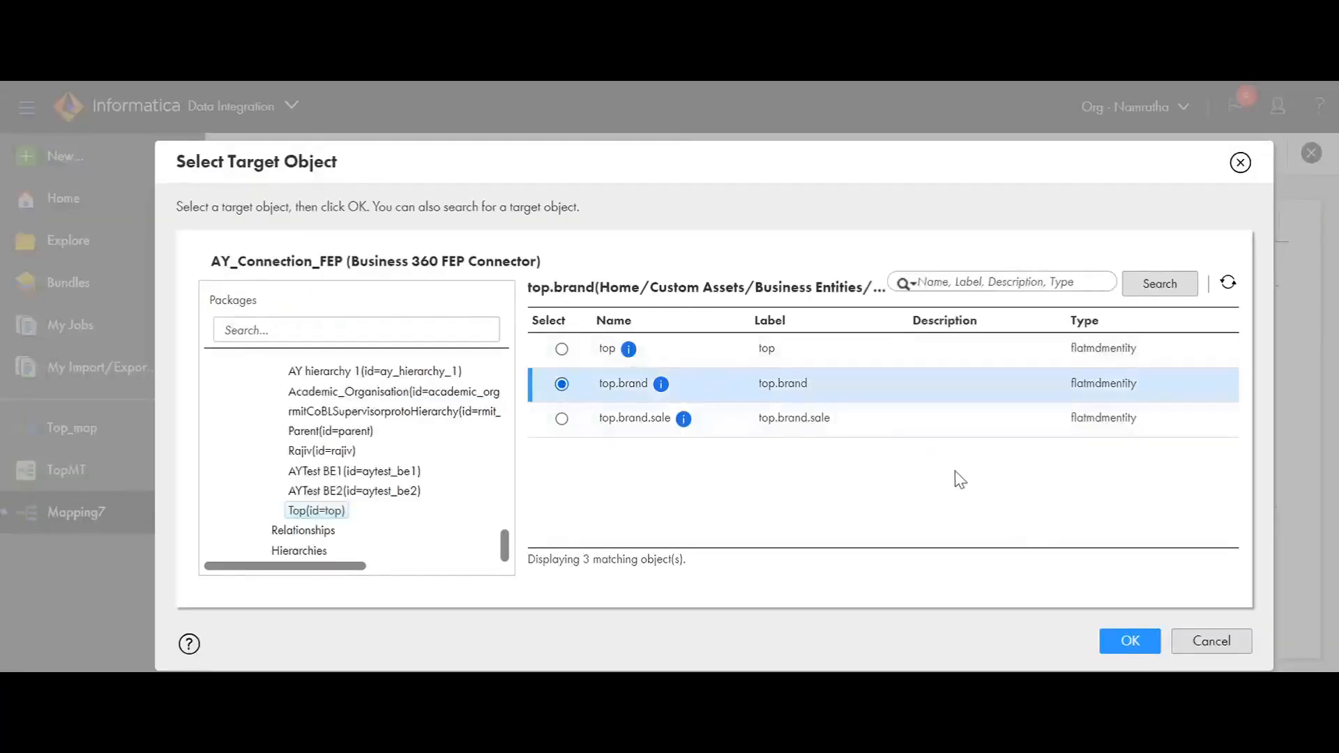
left_click(1130, 643)
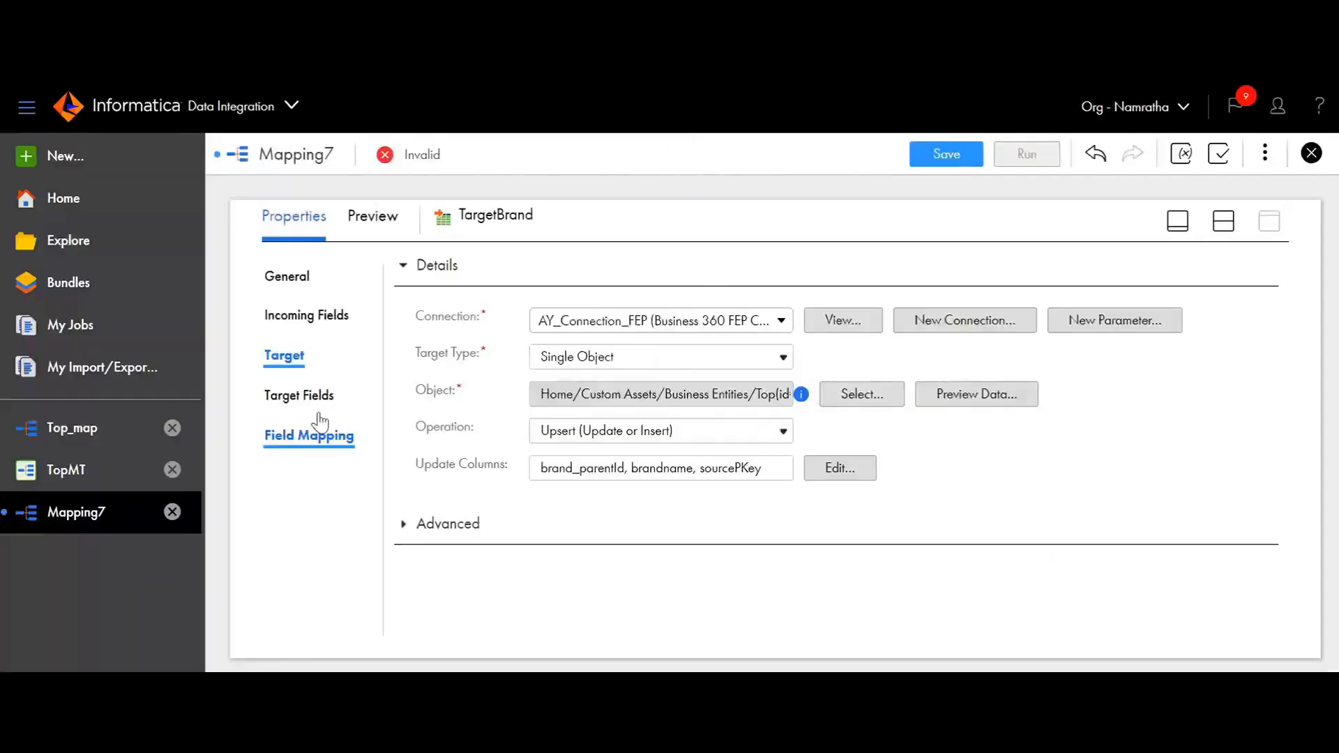
- Map pkey to sourcePKey, BrandName to brandname and PID to brand_parentId in TargetBrand, and save the mapping
left_click(303, 438)
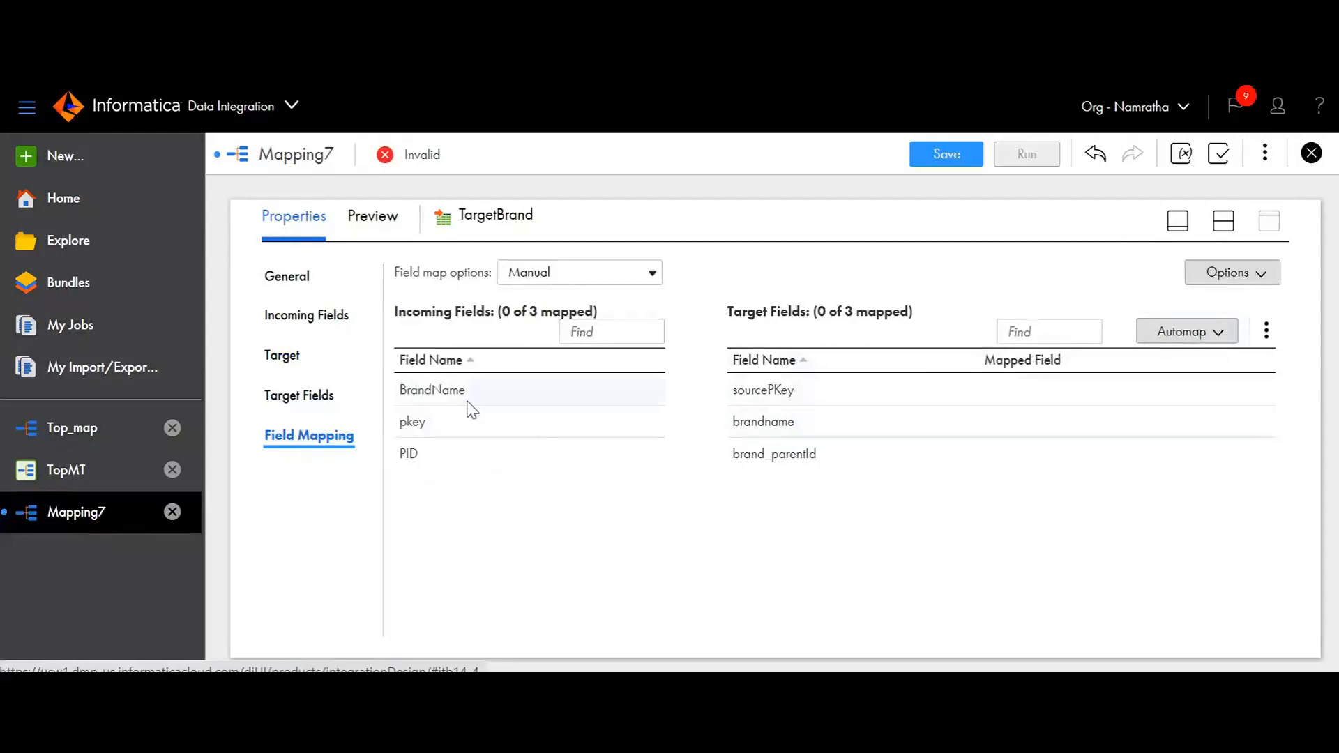
left_click_drag(473, 433, 917, 391)
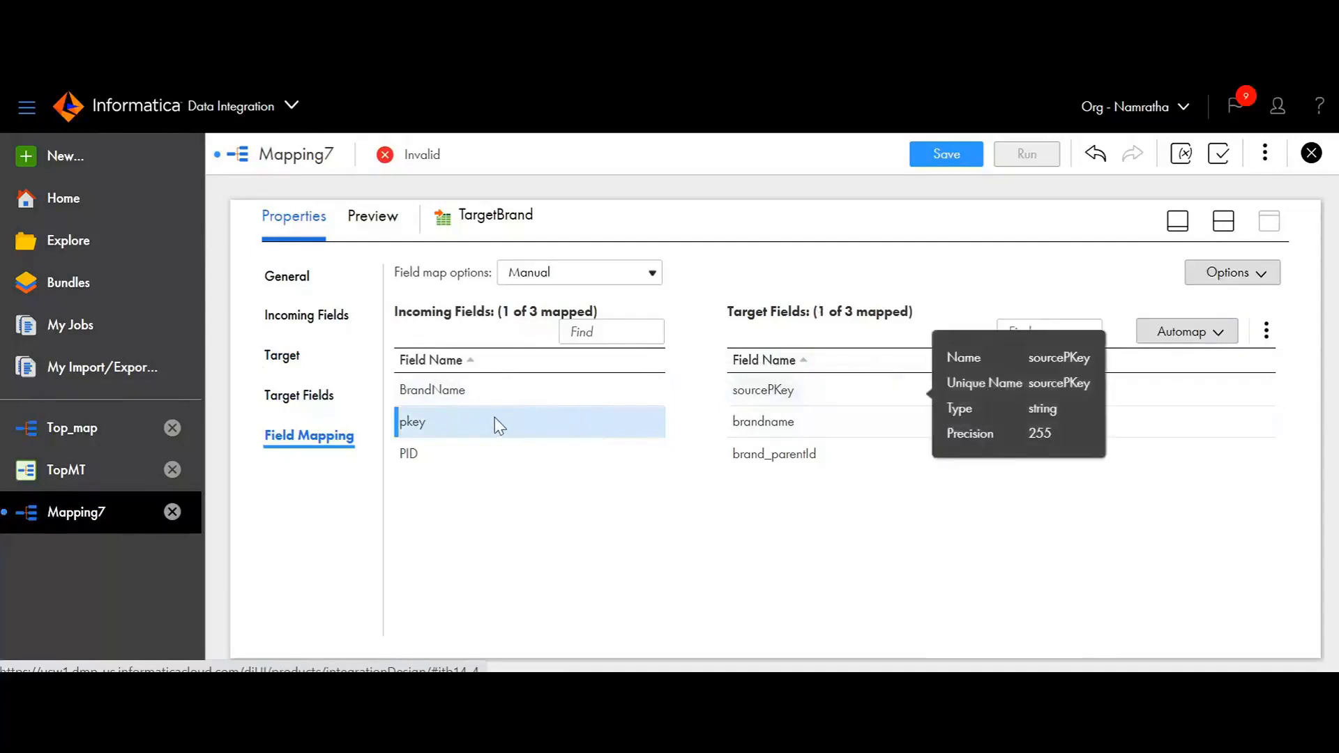
left_click_drag(506, 390, 818, 427)
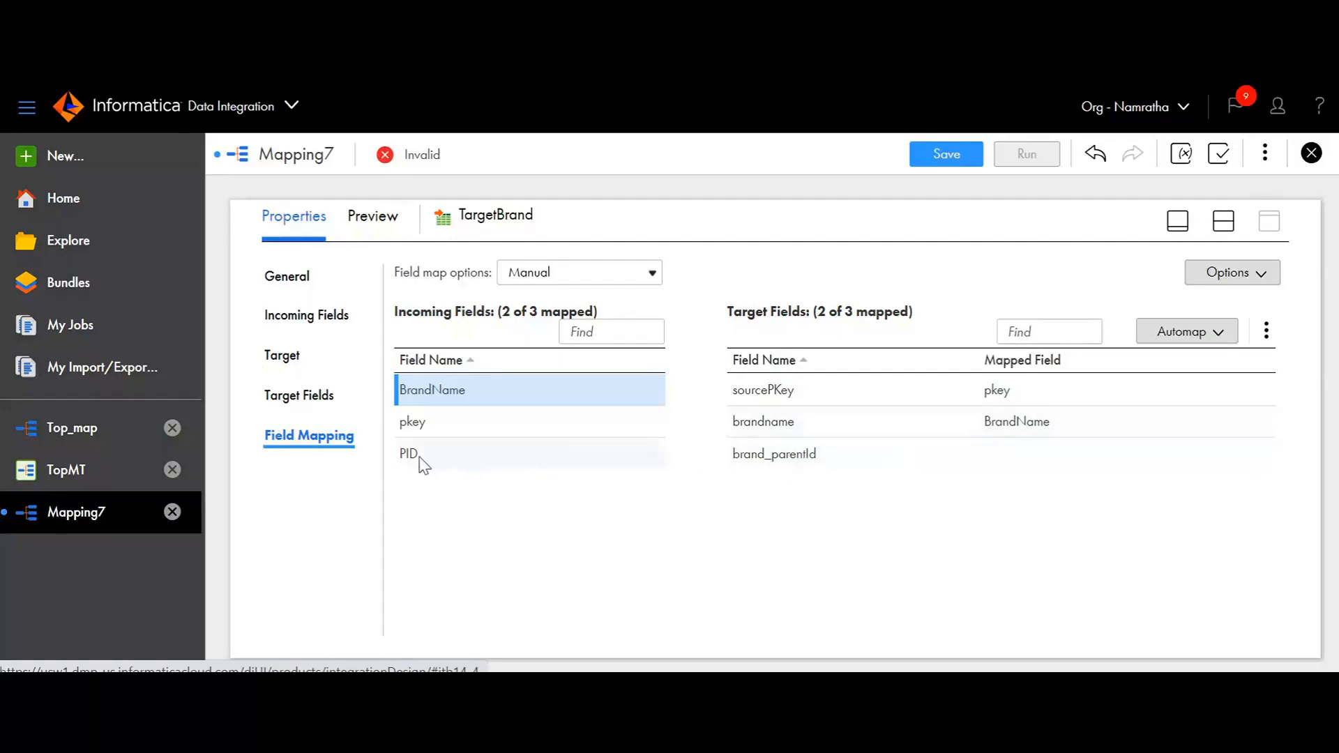
left_click_drag(440, 462, 991, 465)
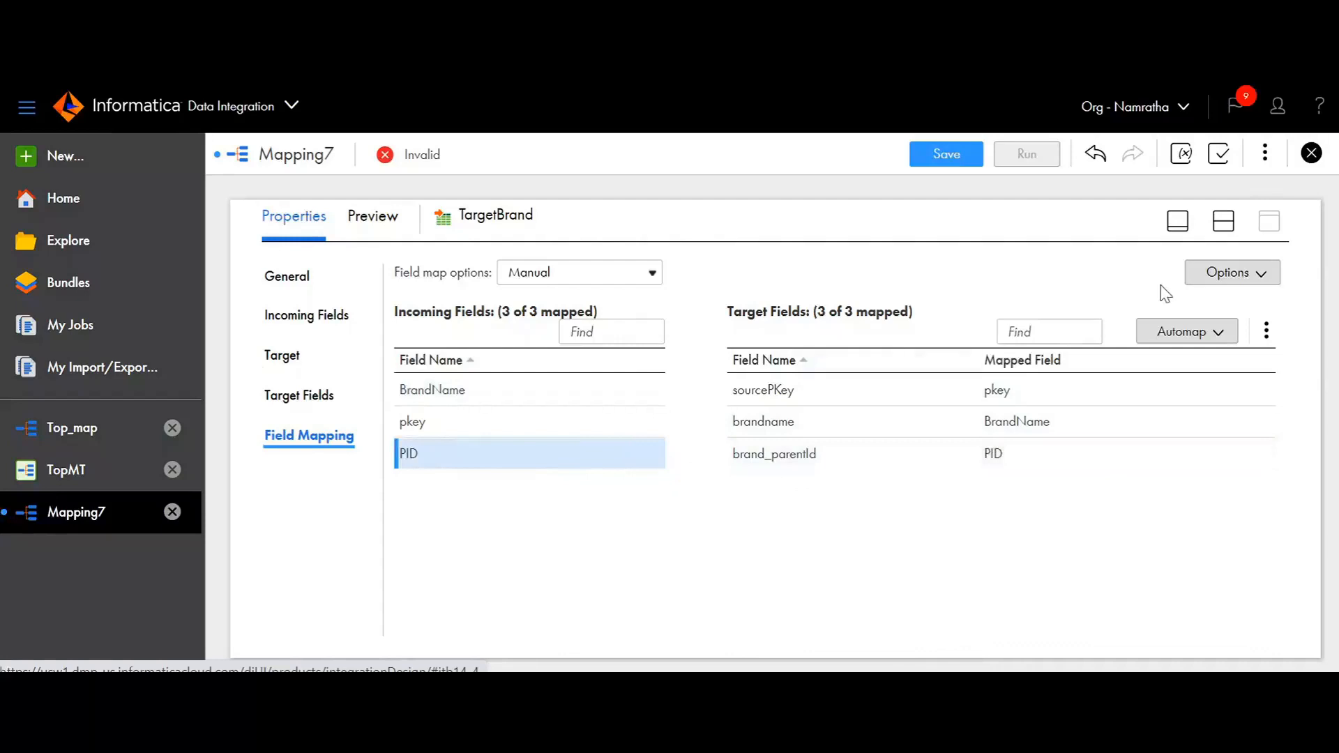
left_click(948, 155)
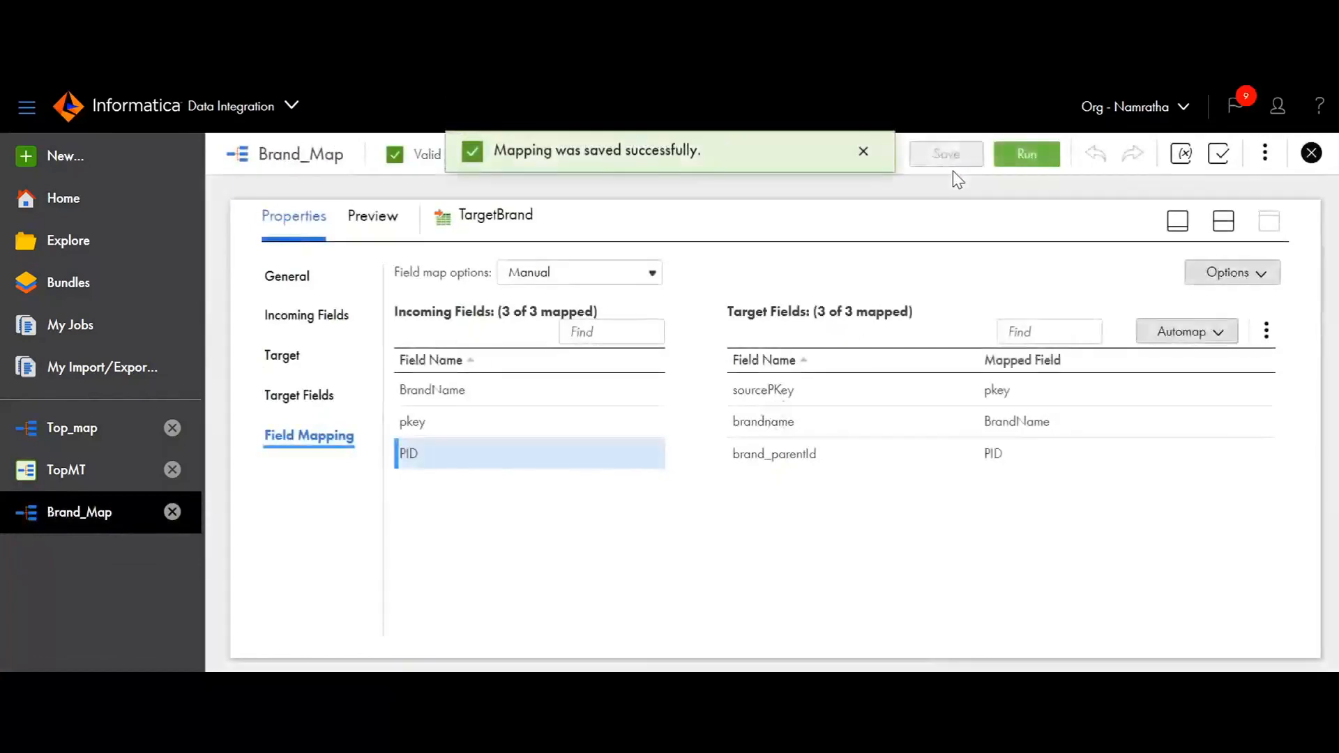
- Add a string in-out parameter named jobInstanceId with precision 100 to Brand_Map, then save and validate the mapping
left_click(1183, 156)
left_click(1276, 367)
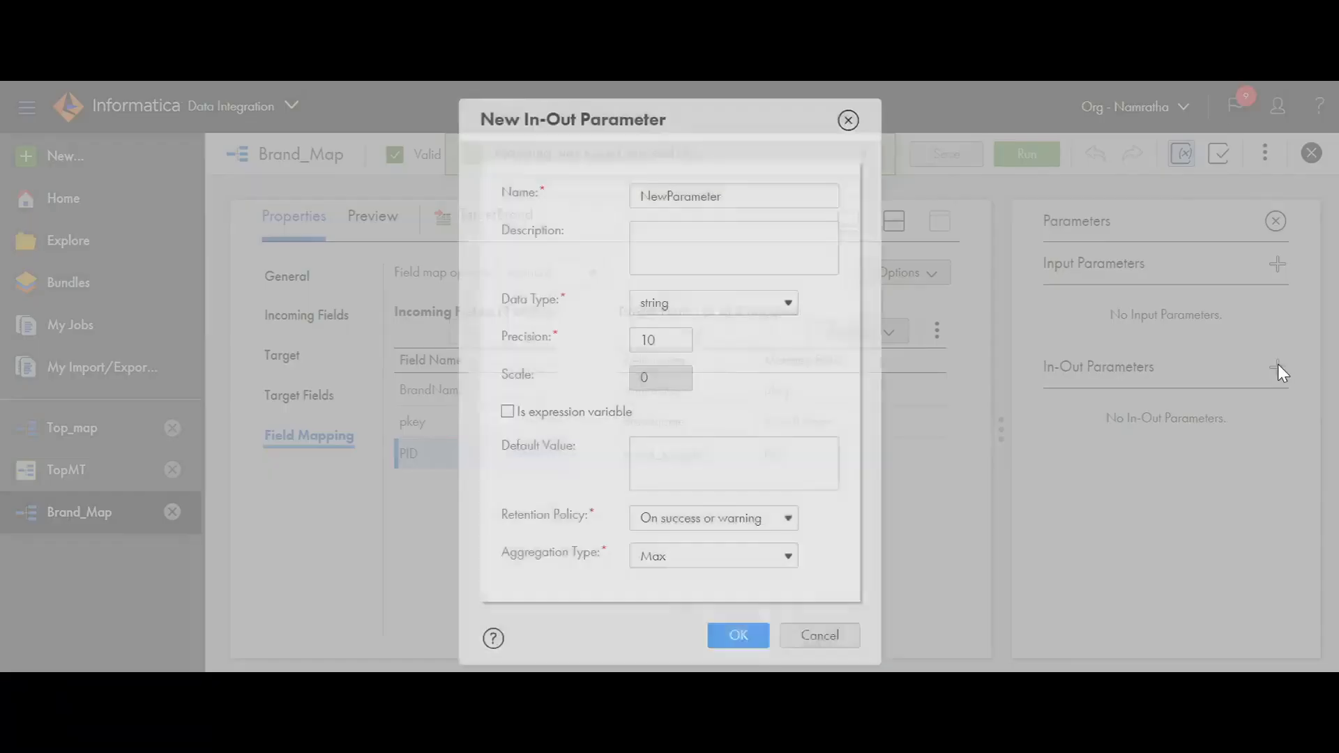
type("jobInstanceId")
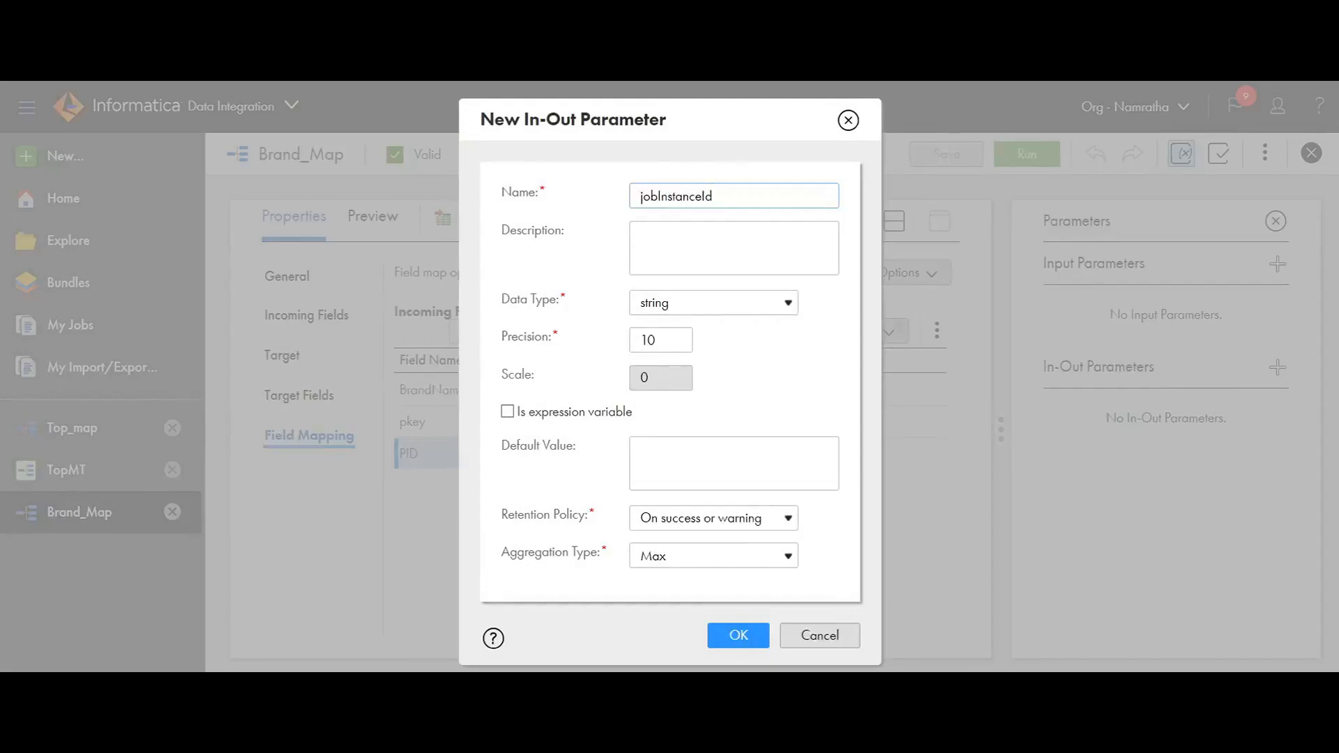
left_click(673, 341)
left_click(748, 640)
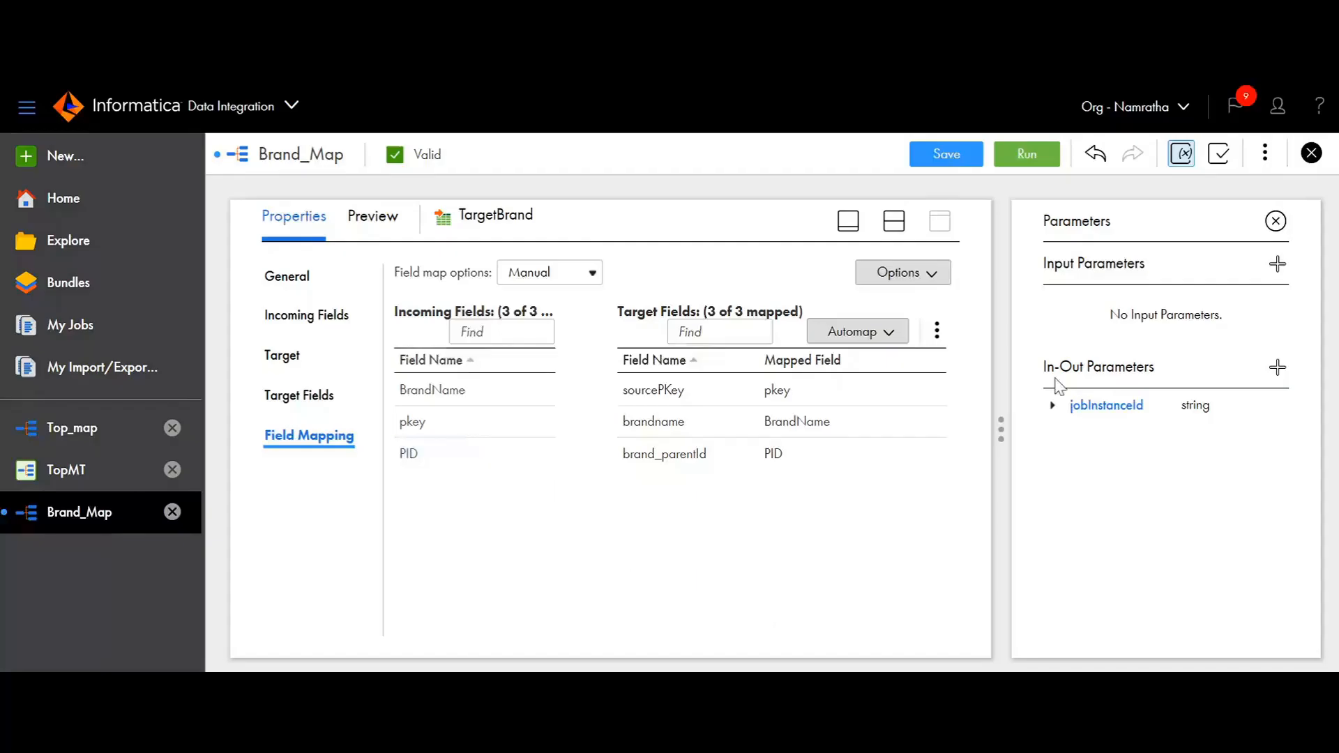
left_click(964, 151)
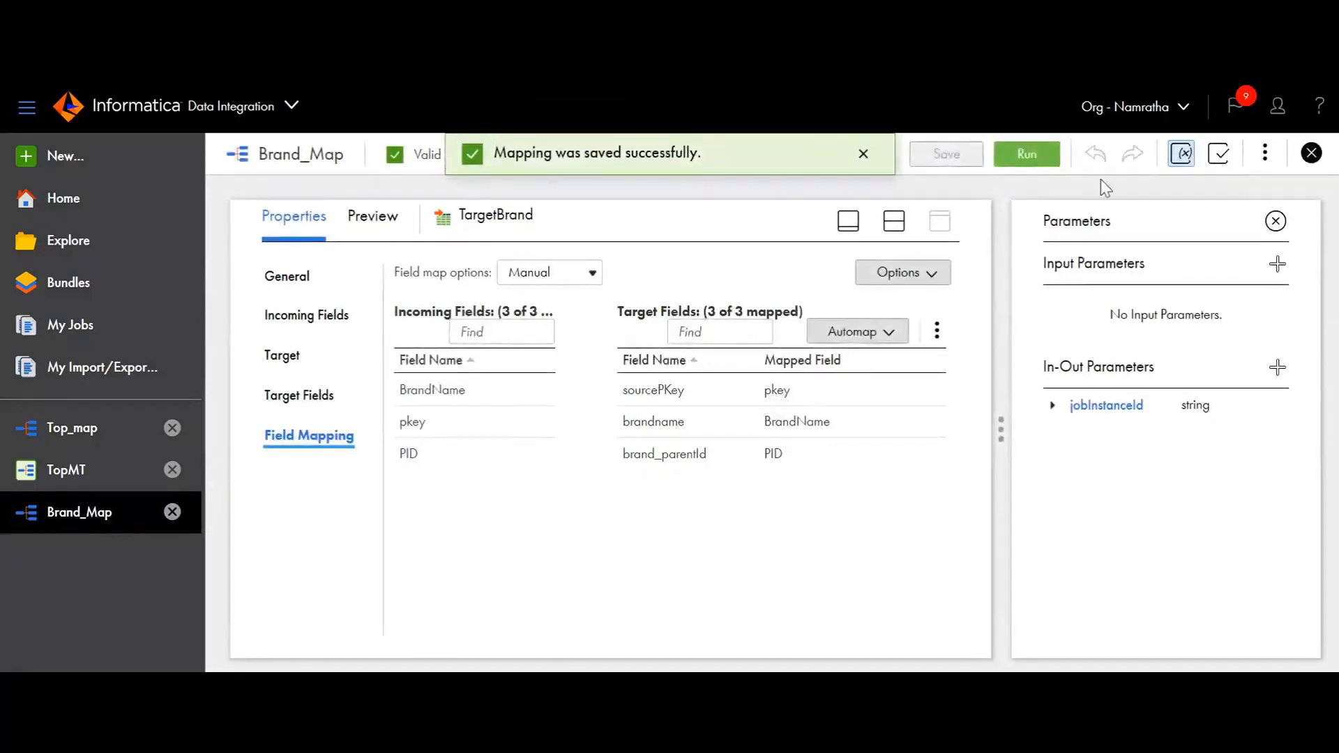
left_click(1217, 155)
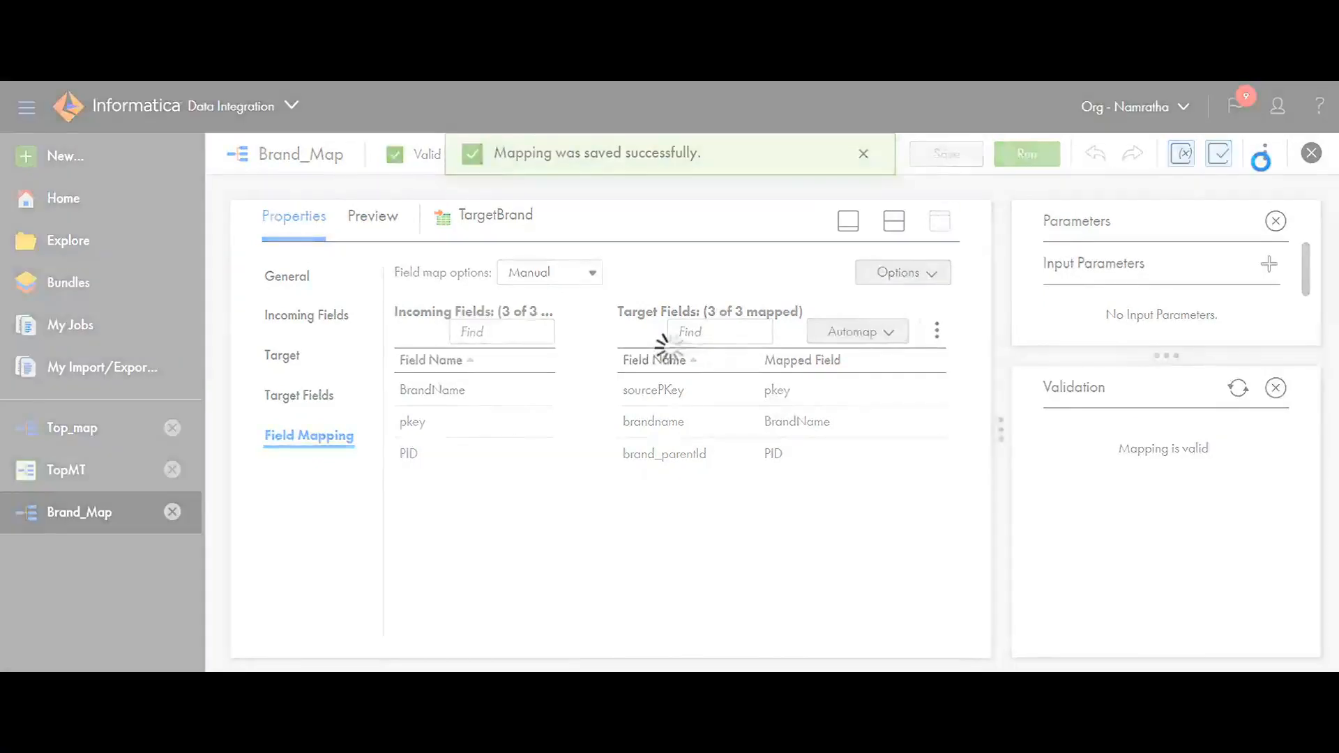
- Start a new mapping task from Brand_Map, naming it BtandMT and assigning the MayurSE runtime environment
left_click(1264, 154)
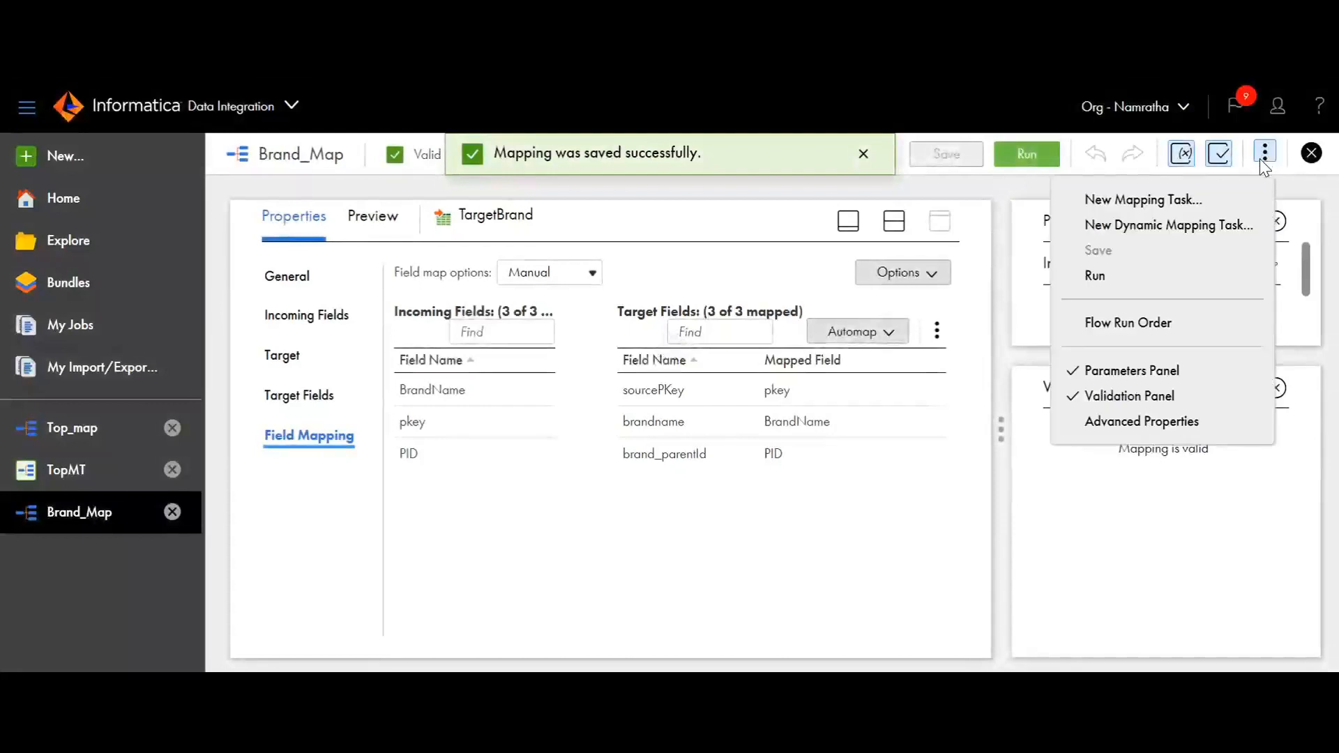
left_click(1154, 202)
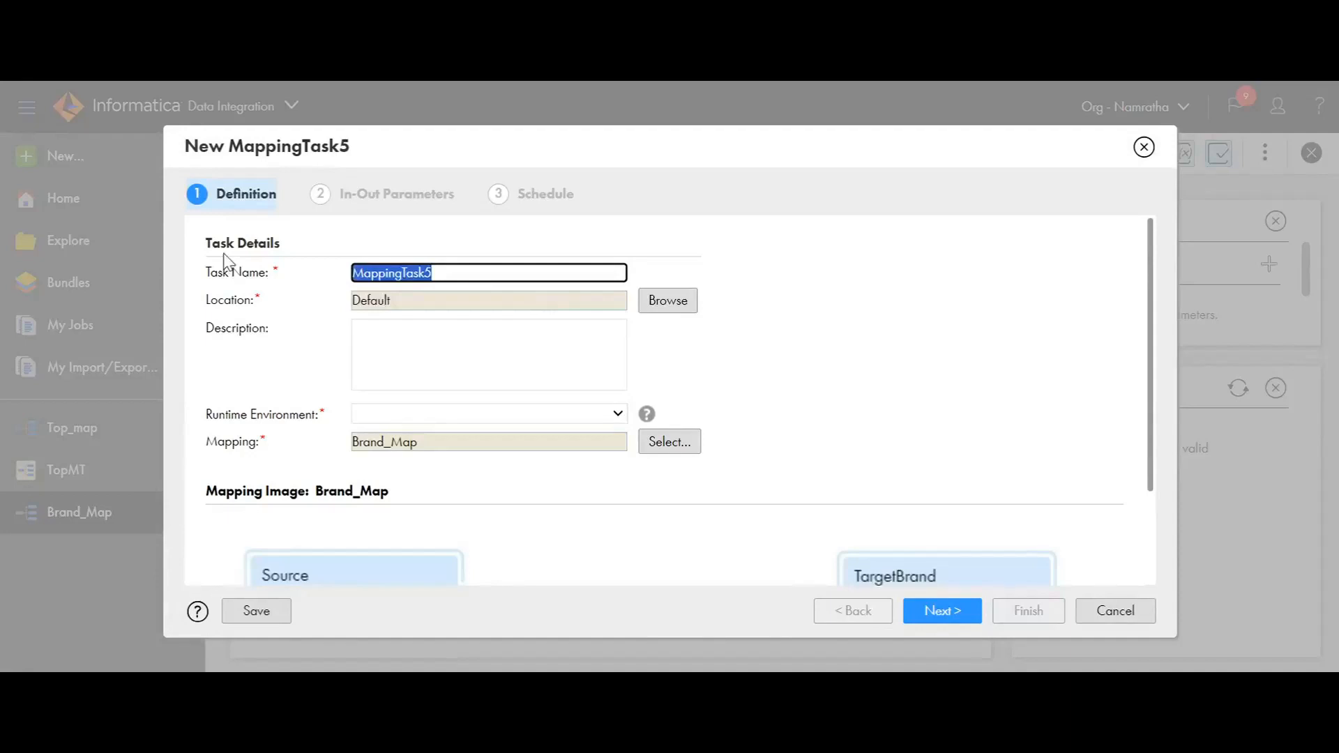
type("Brand")
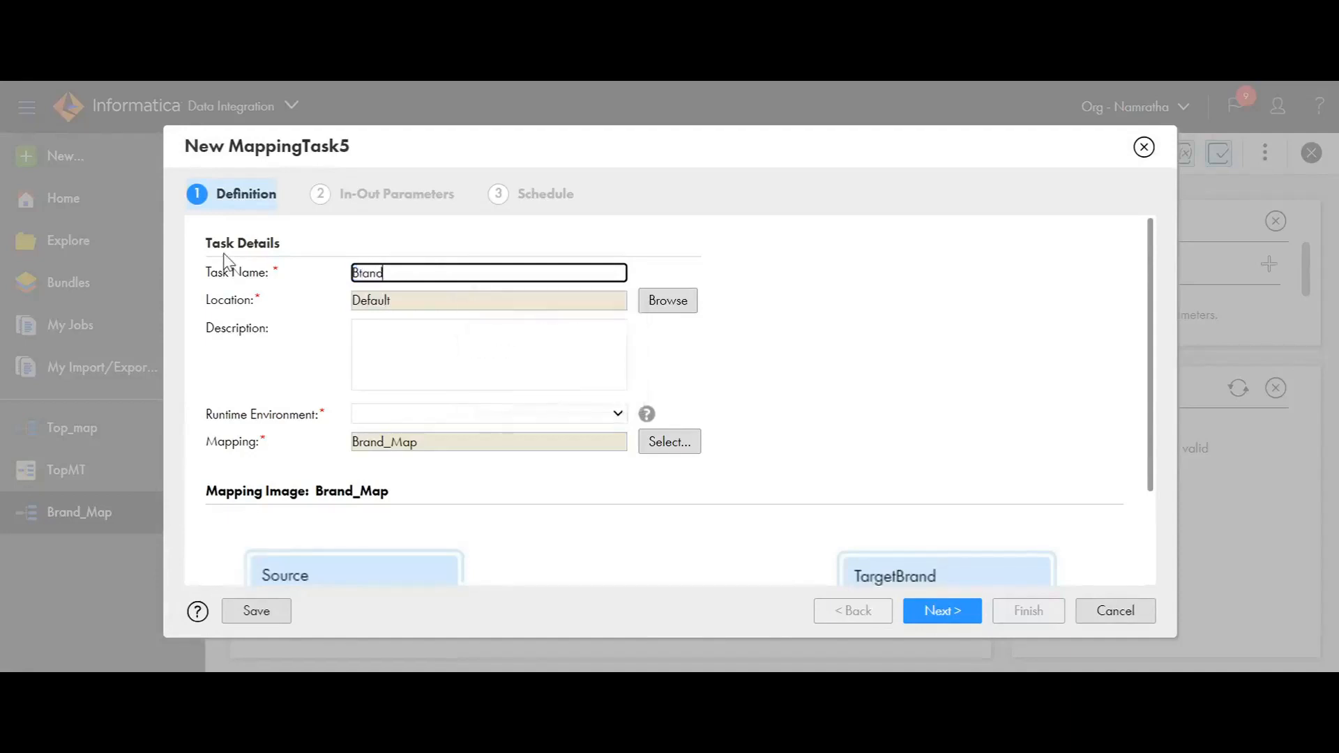
type("MT")
left_click(613, 416)
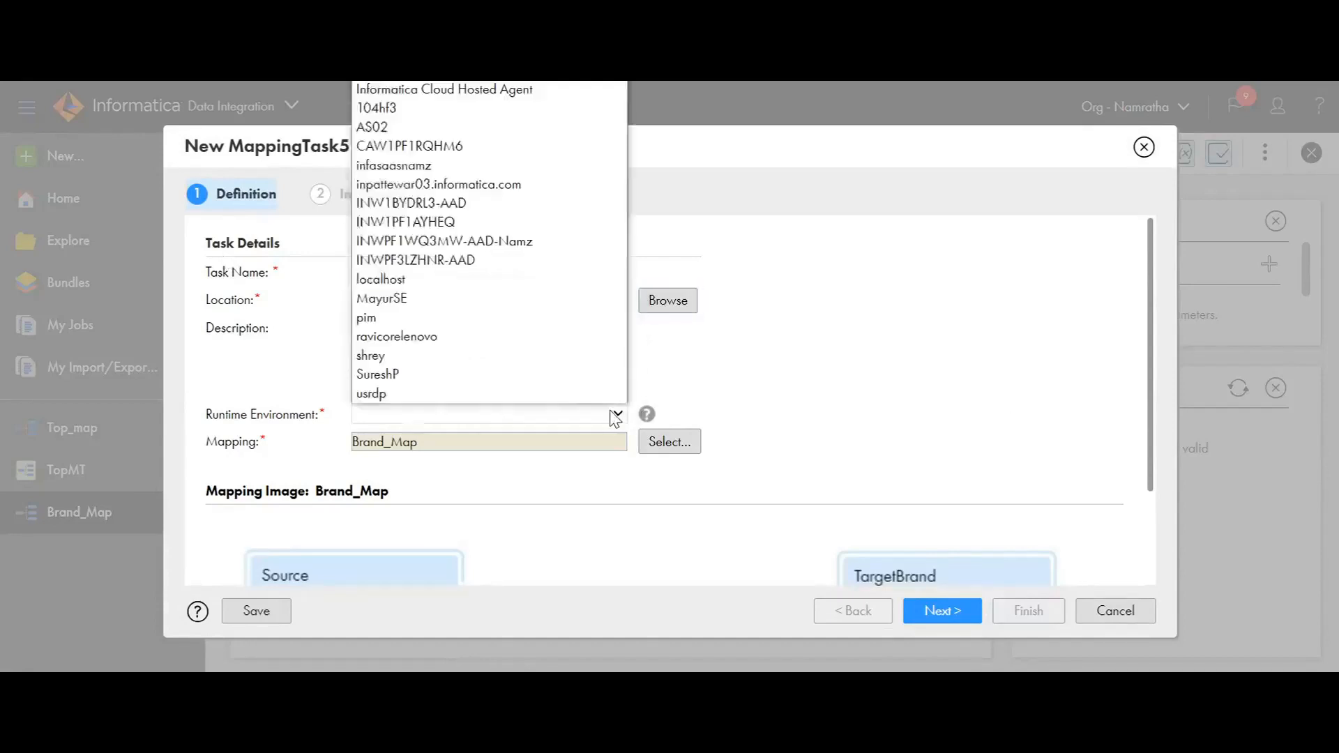
left_click(462, 298)
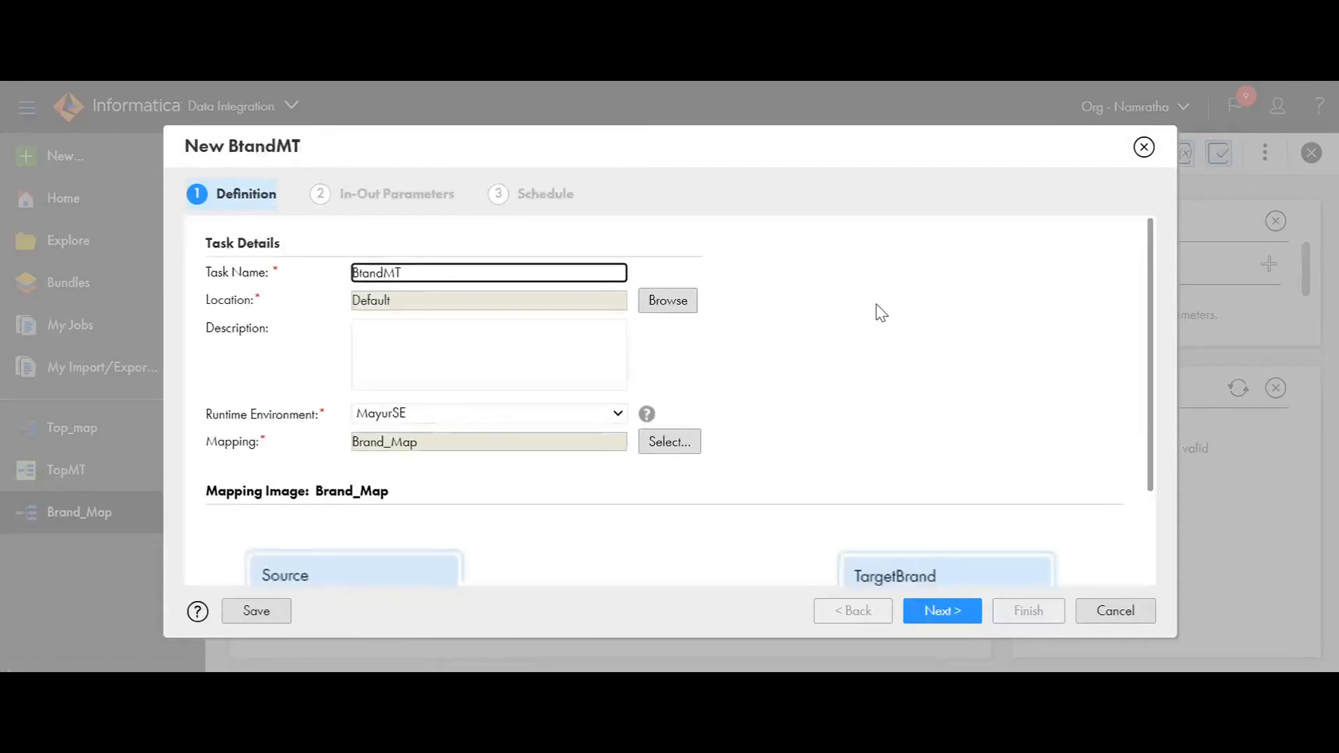
scroll(875, 304, "down", 3)
- Finish BtandMT with no schedule and the organization's default email notifications, and review the task's details
left_click(934, 609)
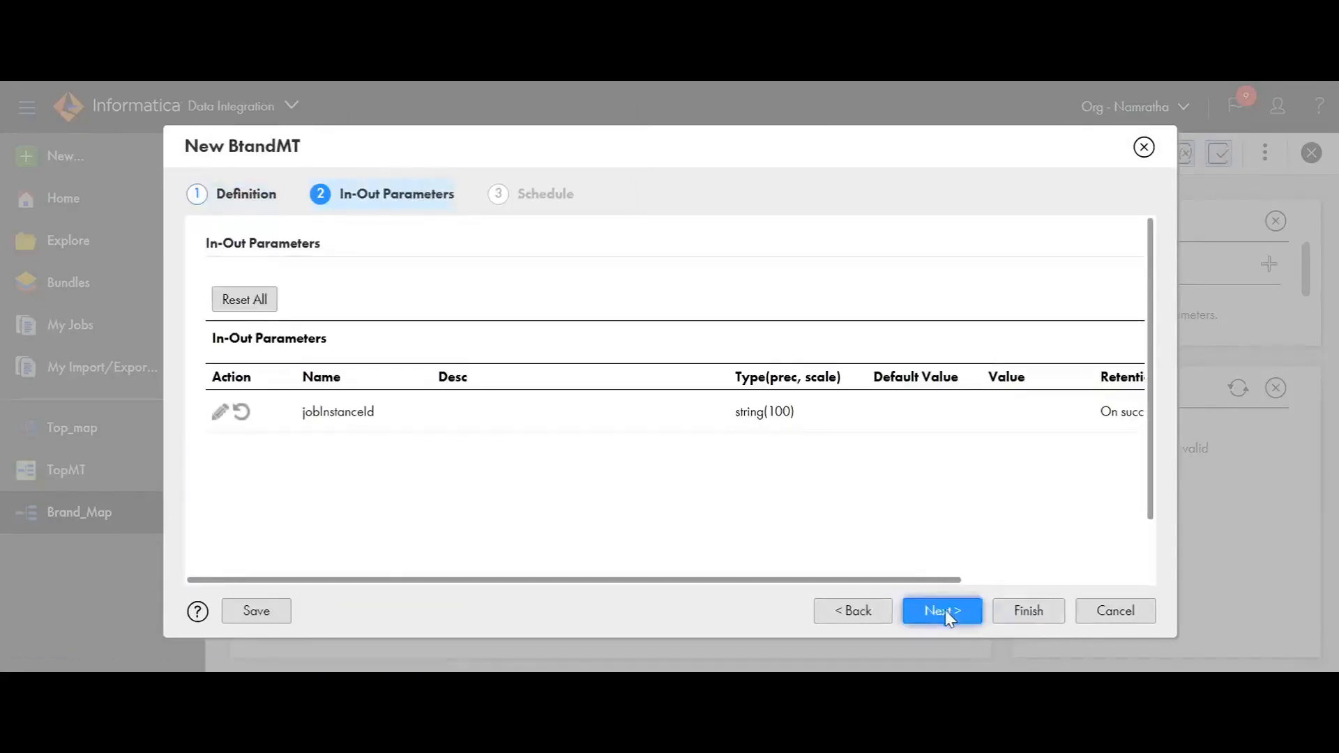
left_click_drag(914, 577, 544, 589)
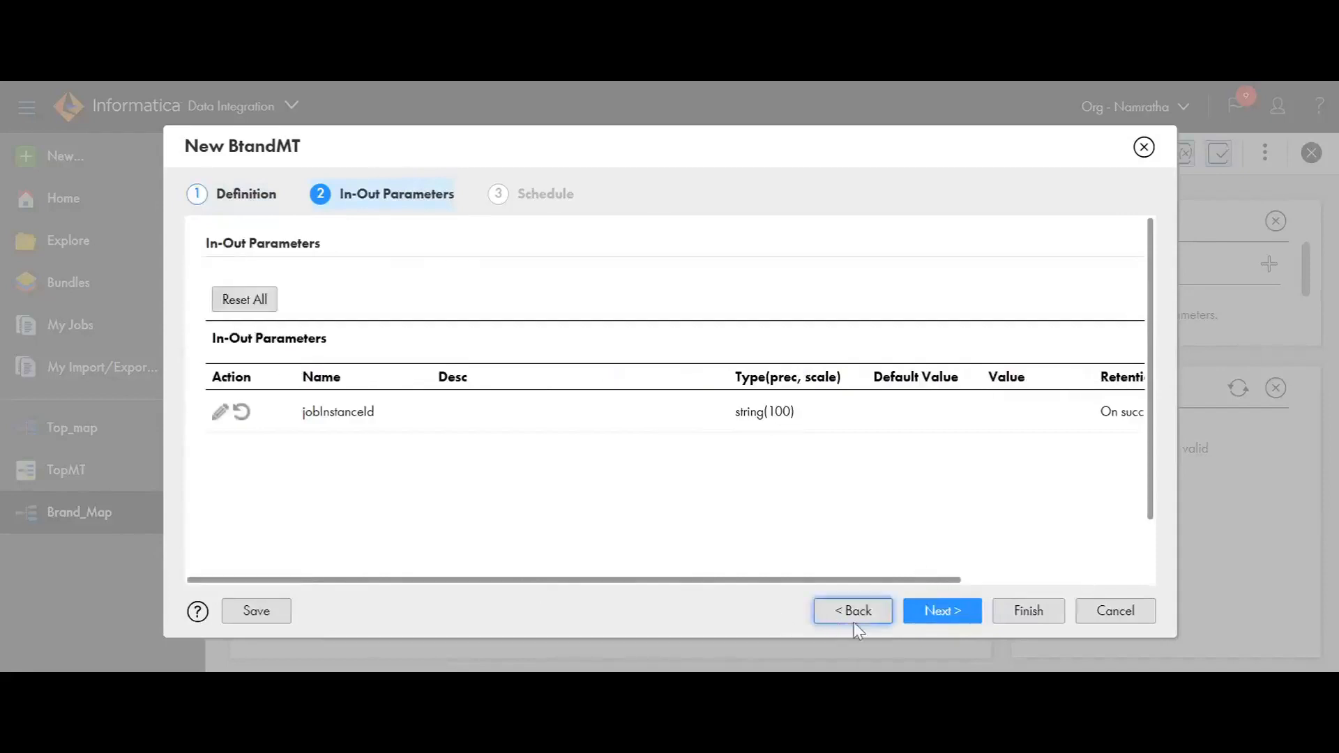
left_click(929, 605)
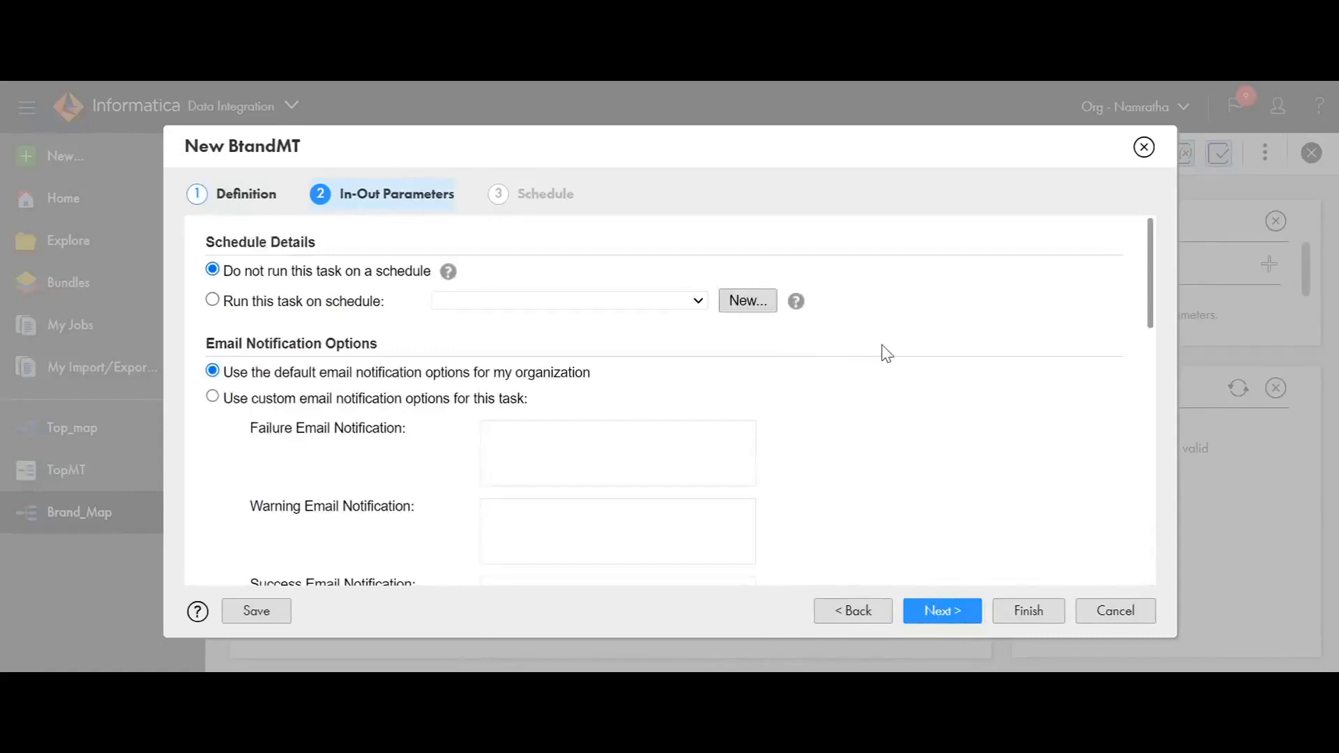
left_click(1029, 611)
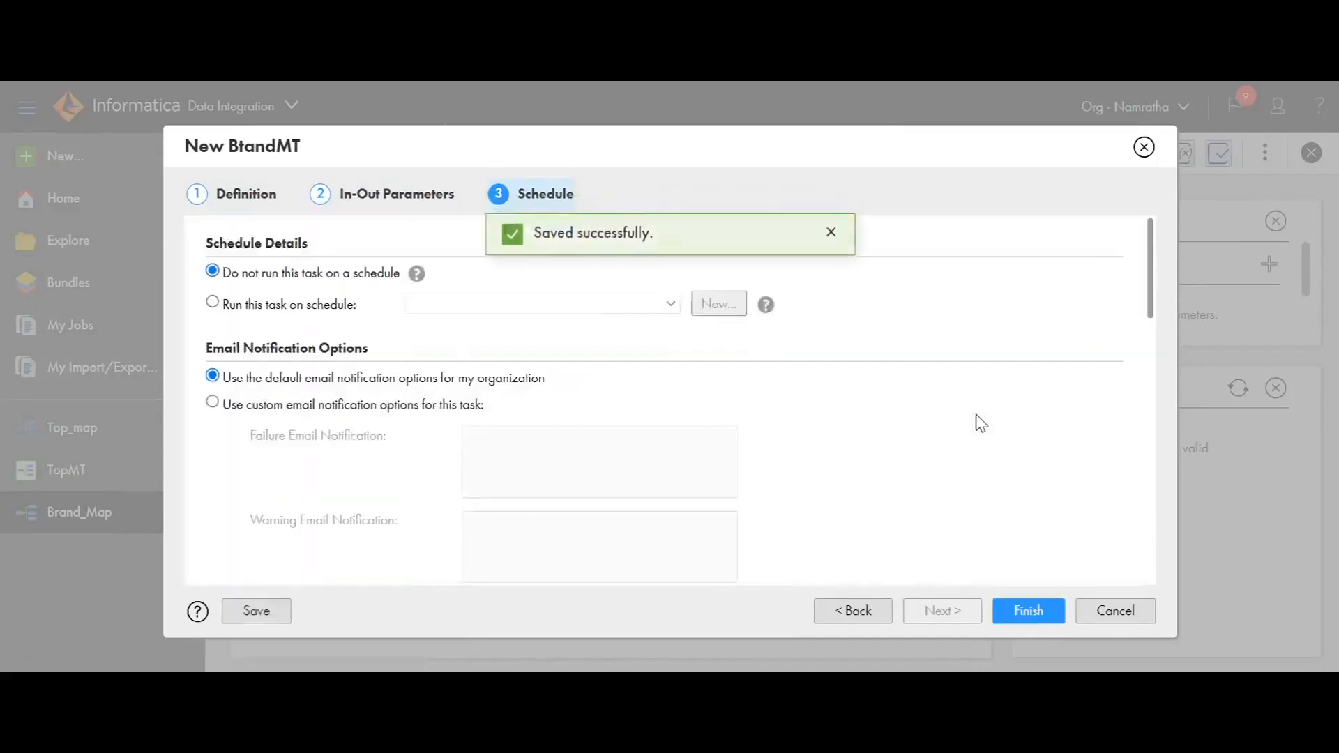
left_click(1014, 605)
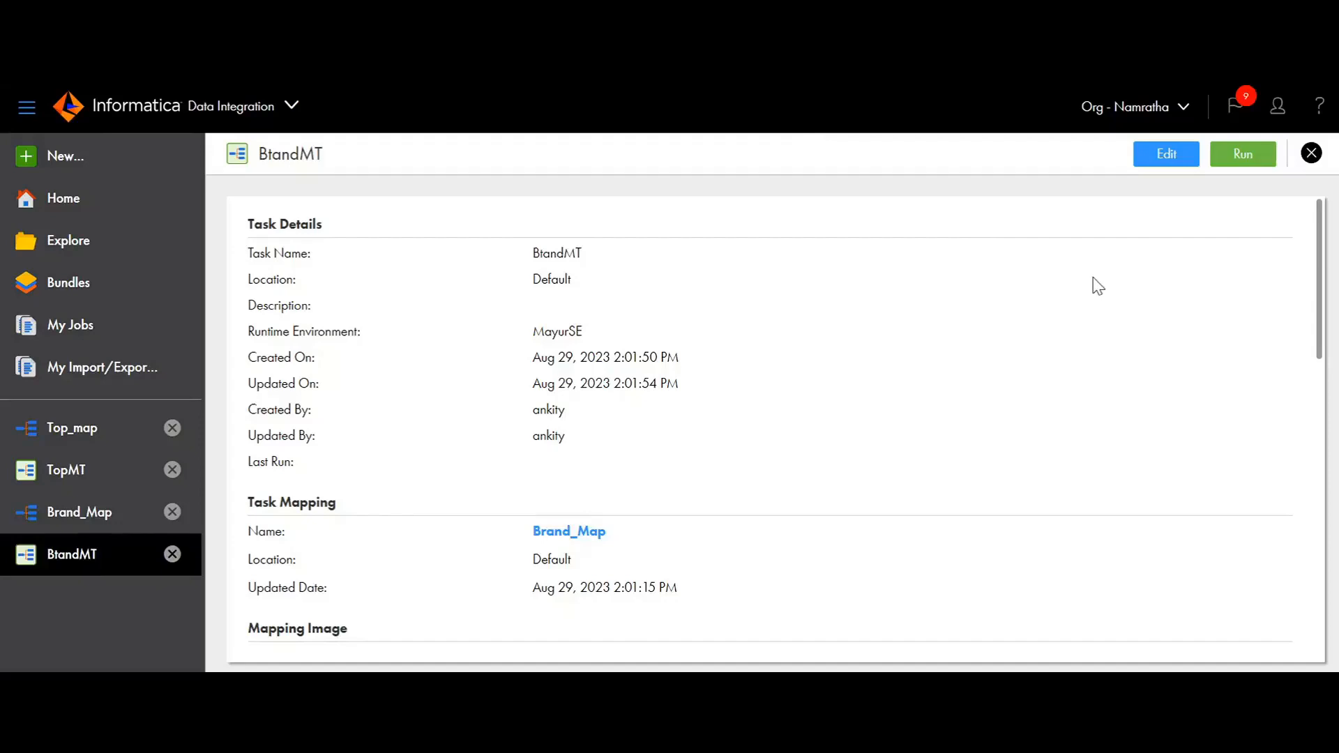
scroll(1096, 292, "down", 10)
scroll(1095, 286, "down", 2)
scroll(1064, 337, "up", 10)
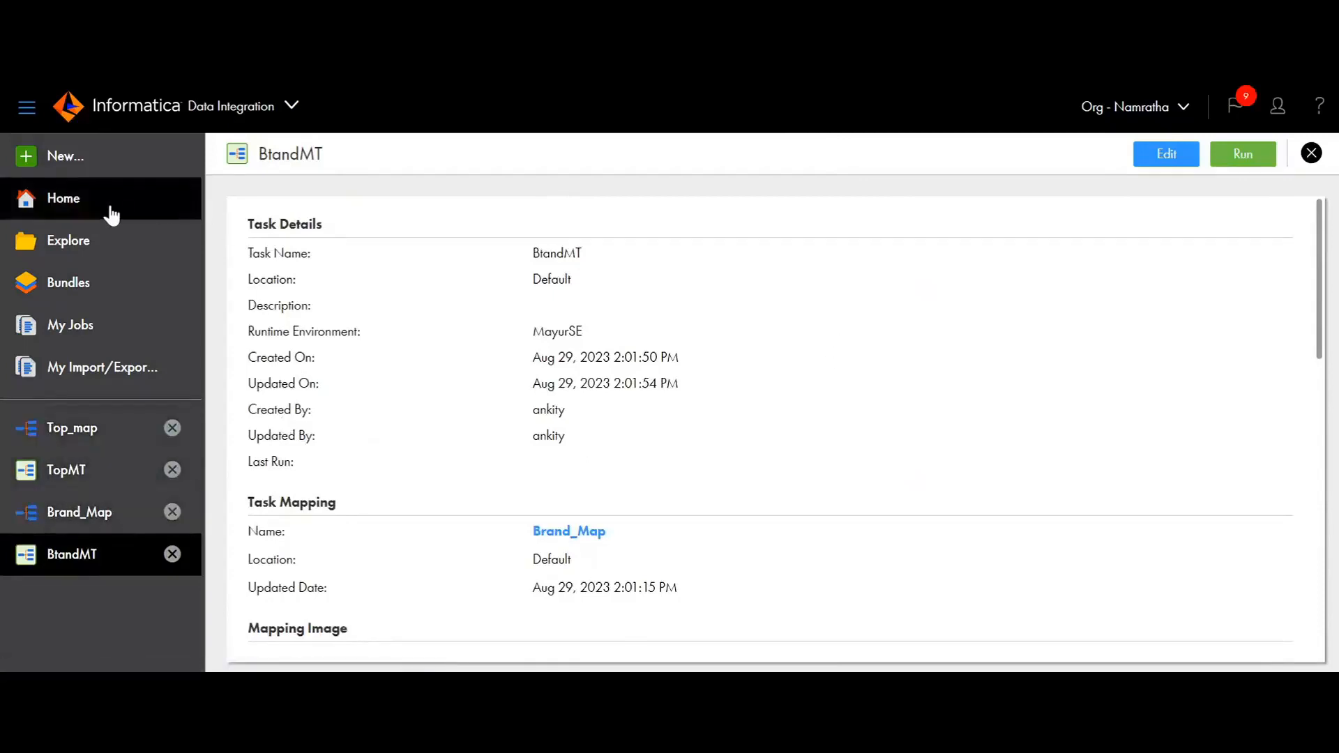
left_click(144, 171)
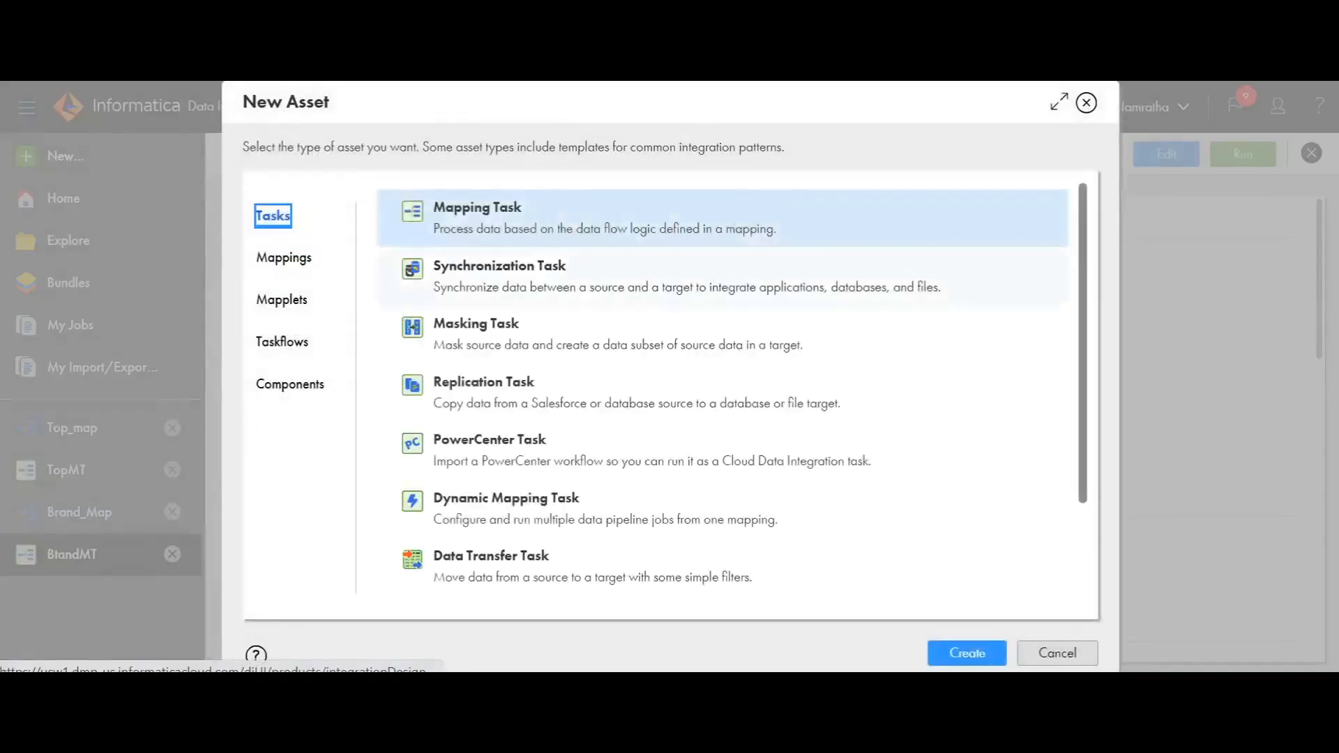
left_click(963, 651)
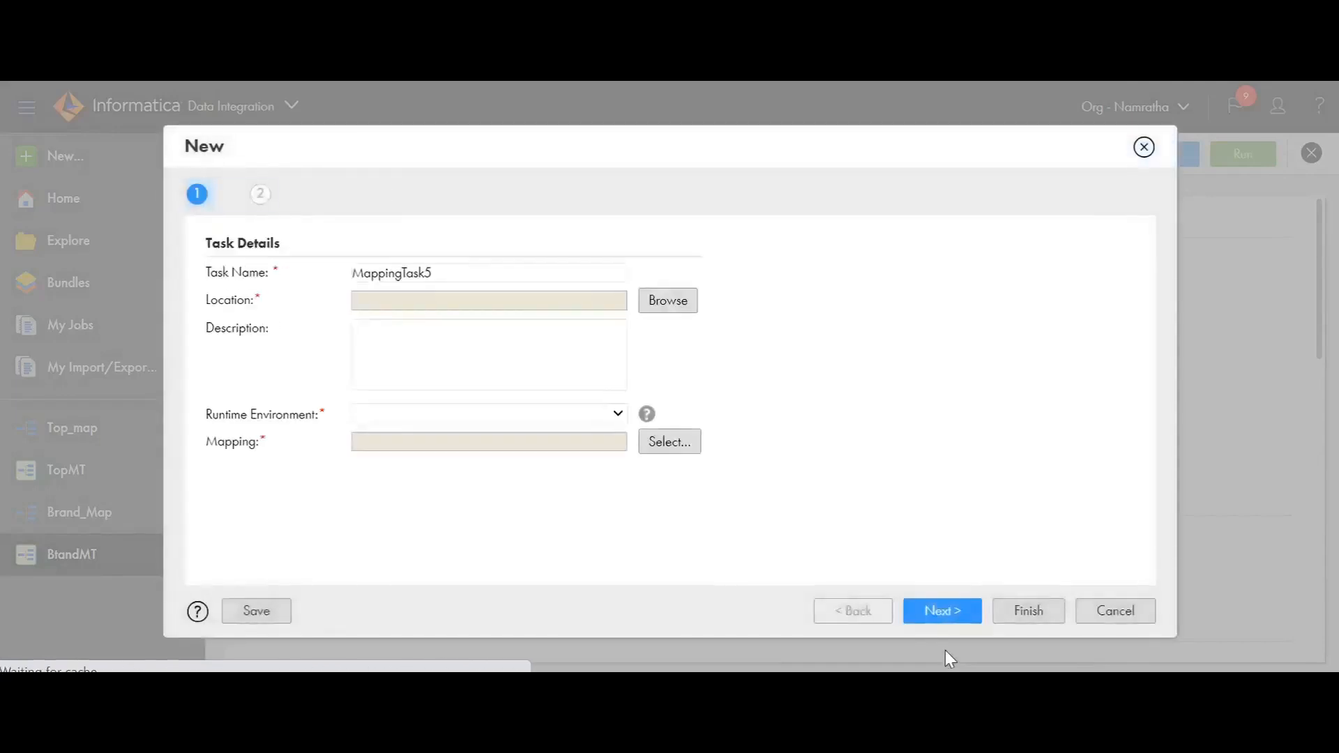
left_click(1141, 144)
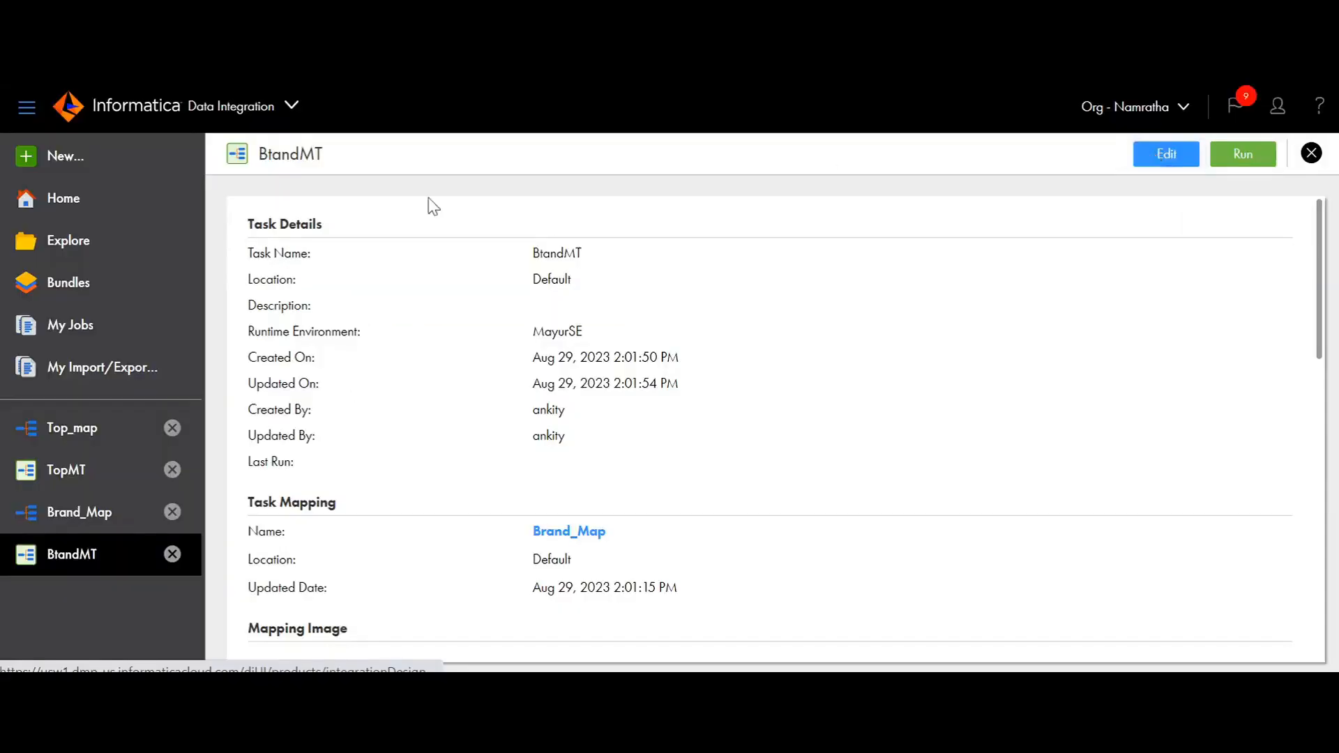
- Create another mapping and name it Sale_map
left_click(98, 159)
left_click(296, 257)
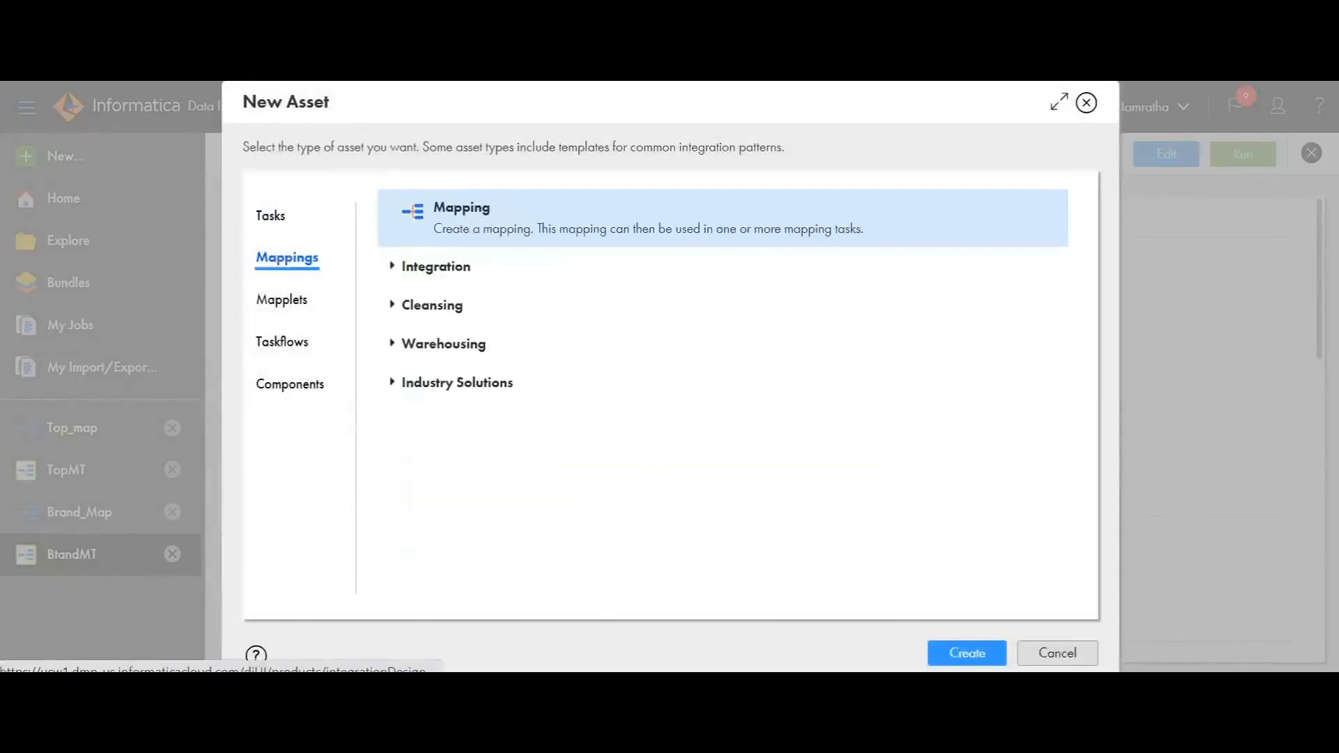
left_click(976, 652)
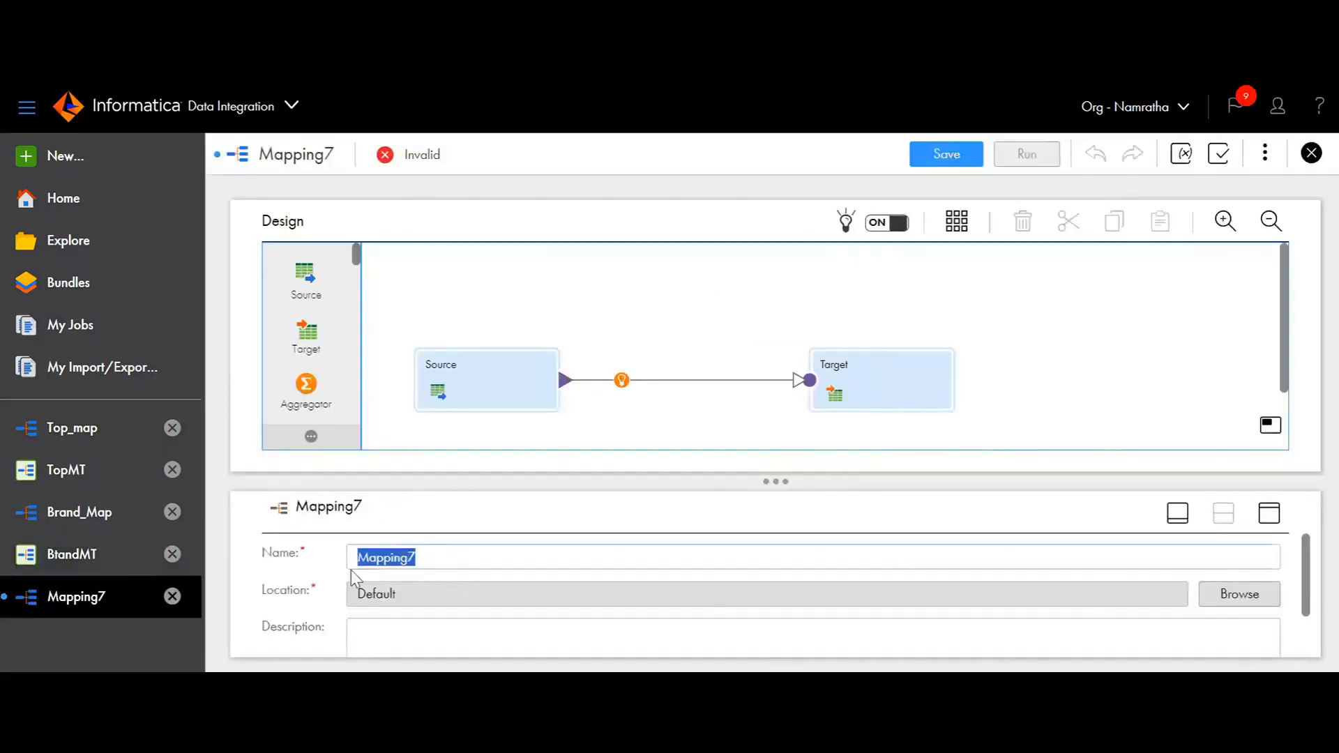
type("Sale_map")
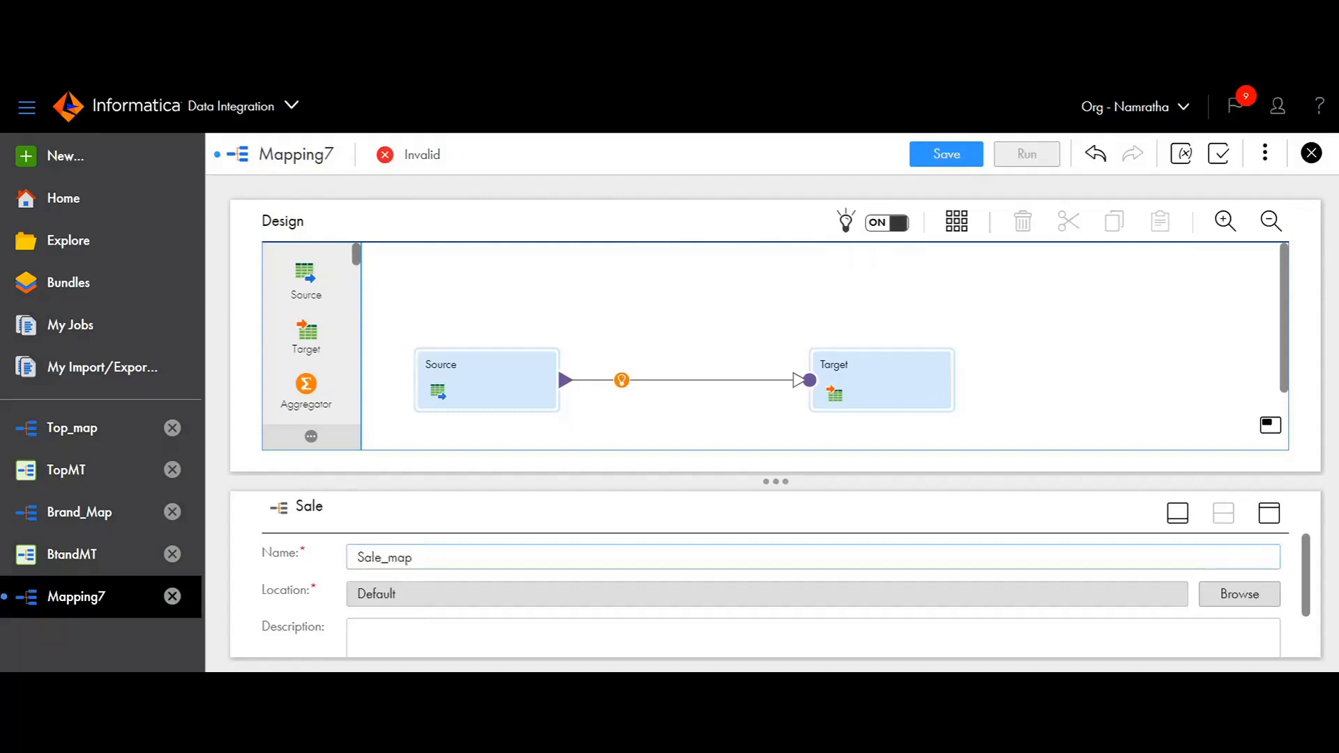
- Set the mapping's source to the flat-file connection named Connection, using NGC.csv from the SaaS folder as the single source object
left_click(509, 368)
left_click(285, 612)
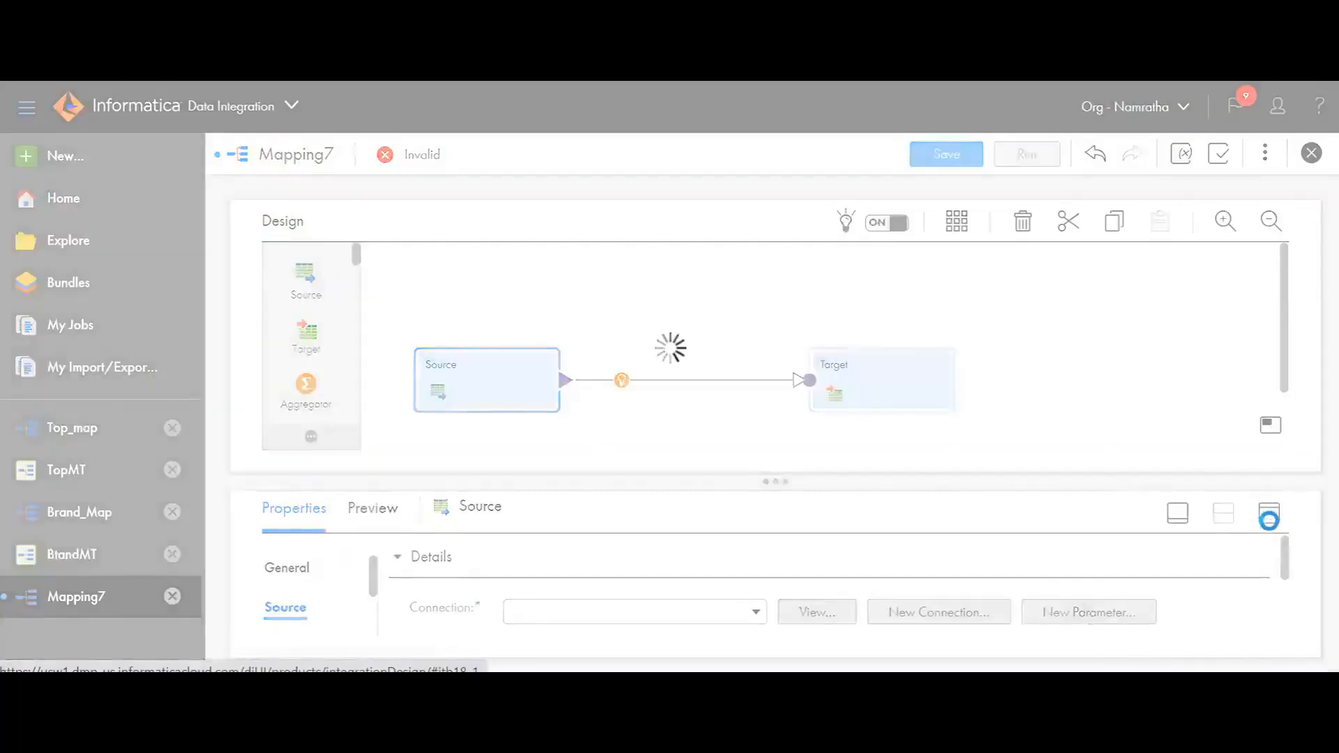
left_click(1269, 514)
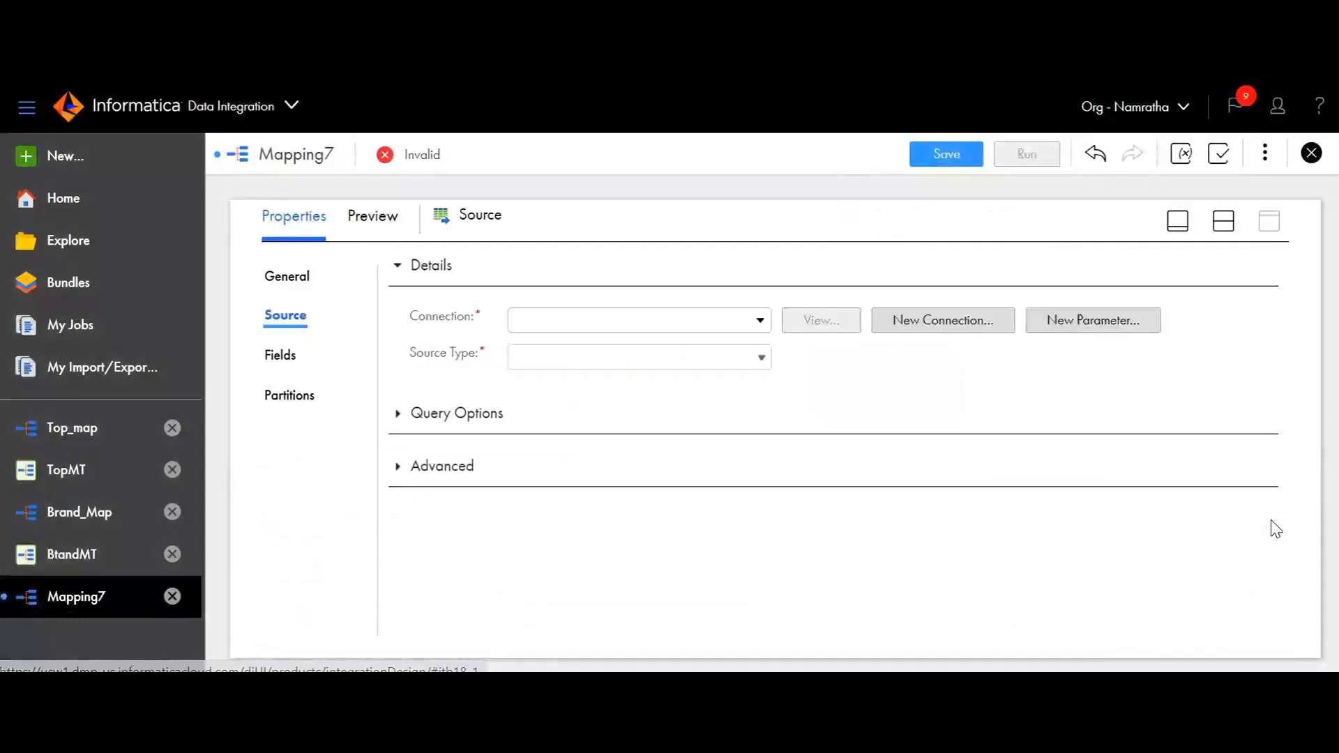
left_click(760, 322)
left_click(655, 523)
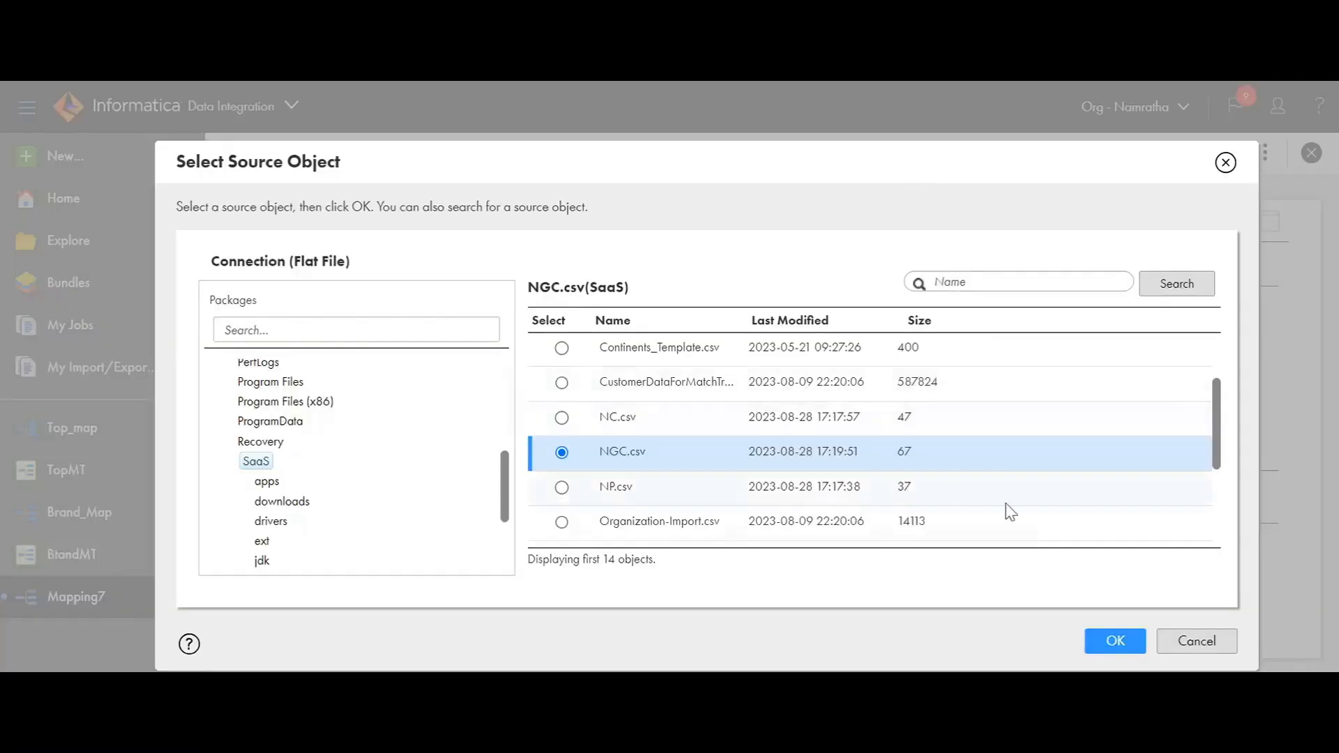
left_click(1108, 641)
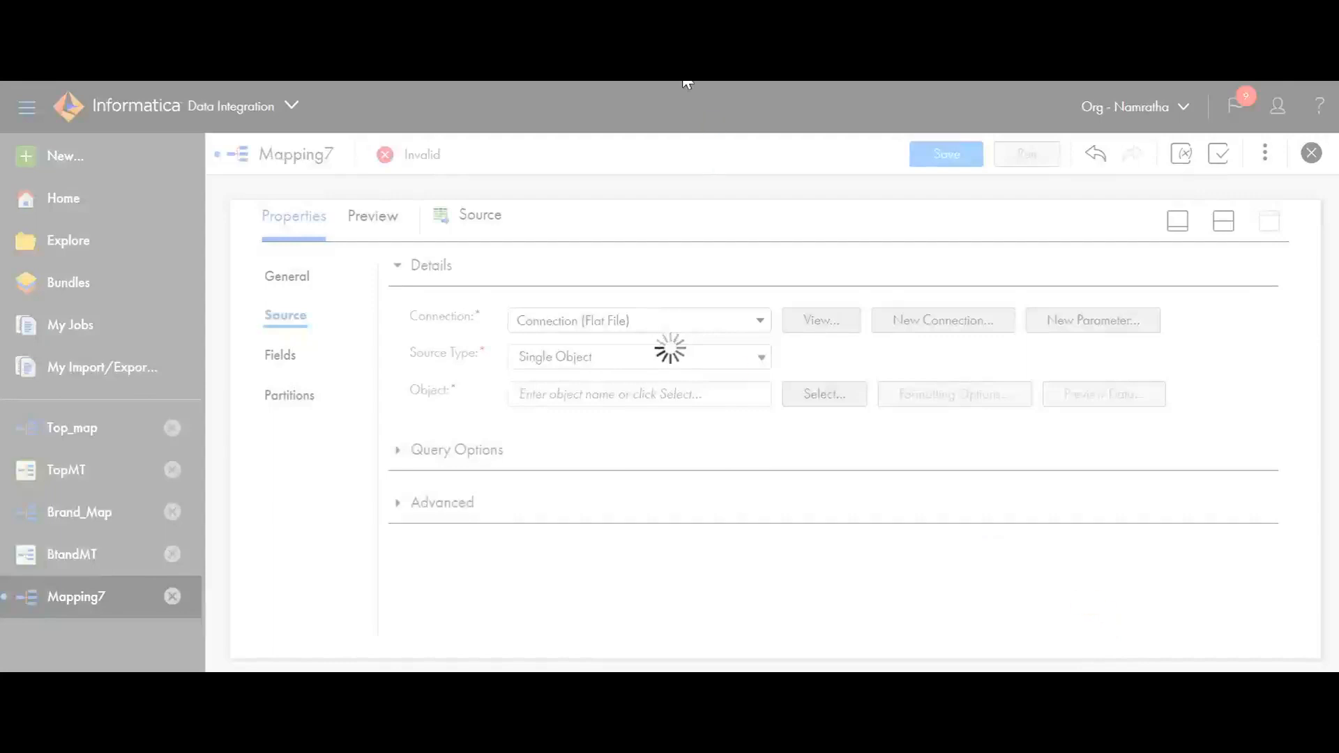
- Rename the mapping's target transformation as Target_Sale
left_click(1177, 220)
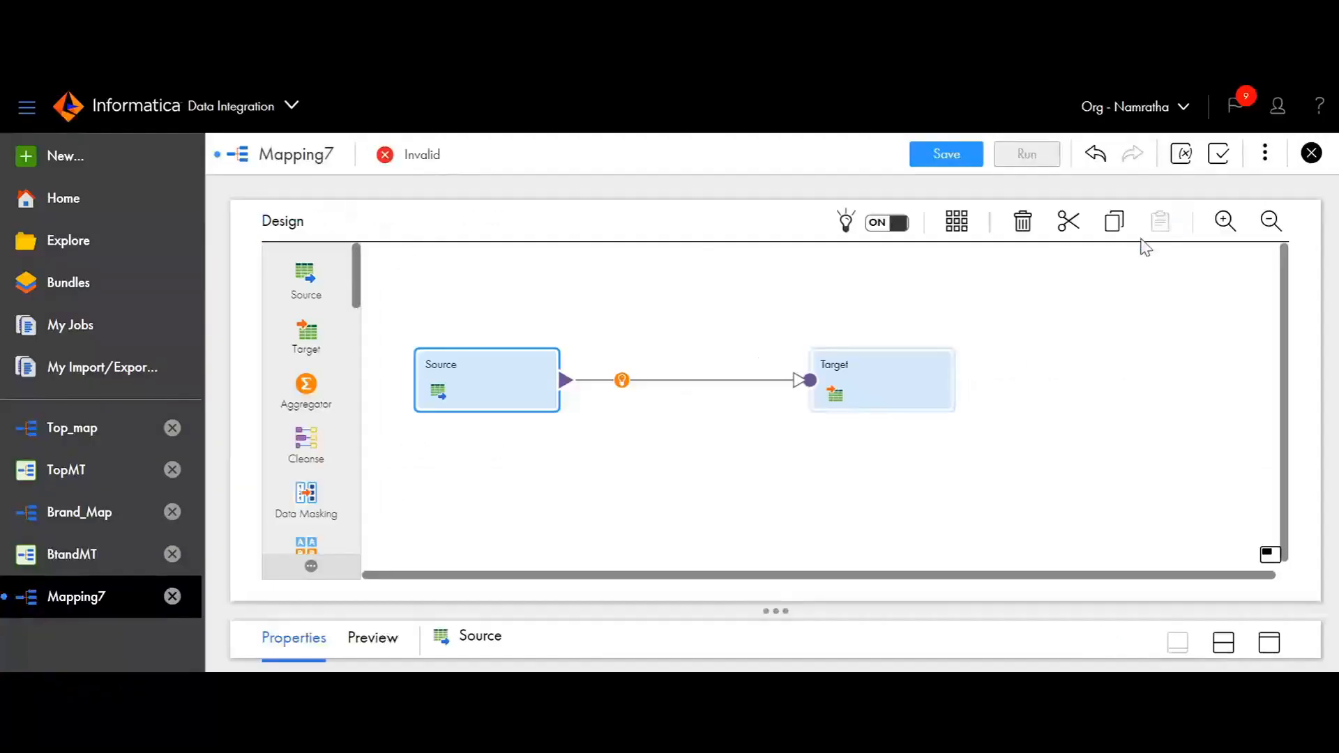
left_click(884, 371)
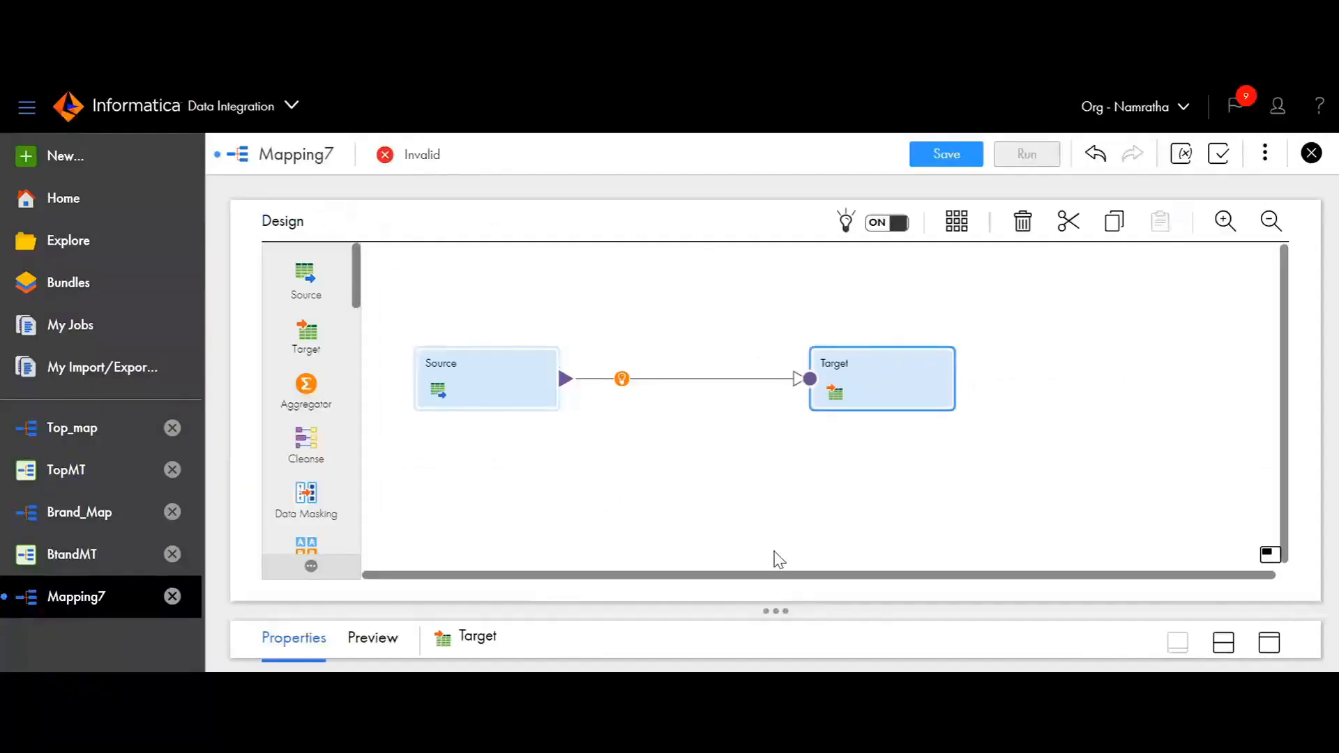
left_click(1262, 651)
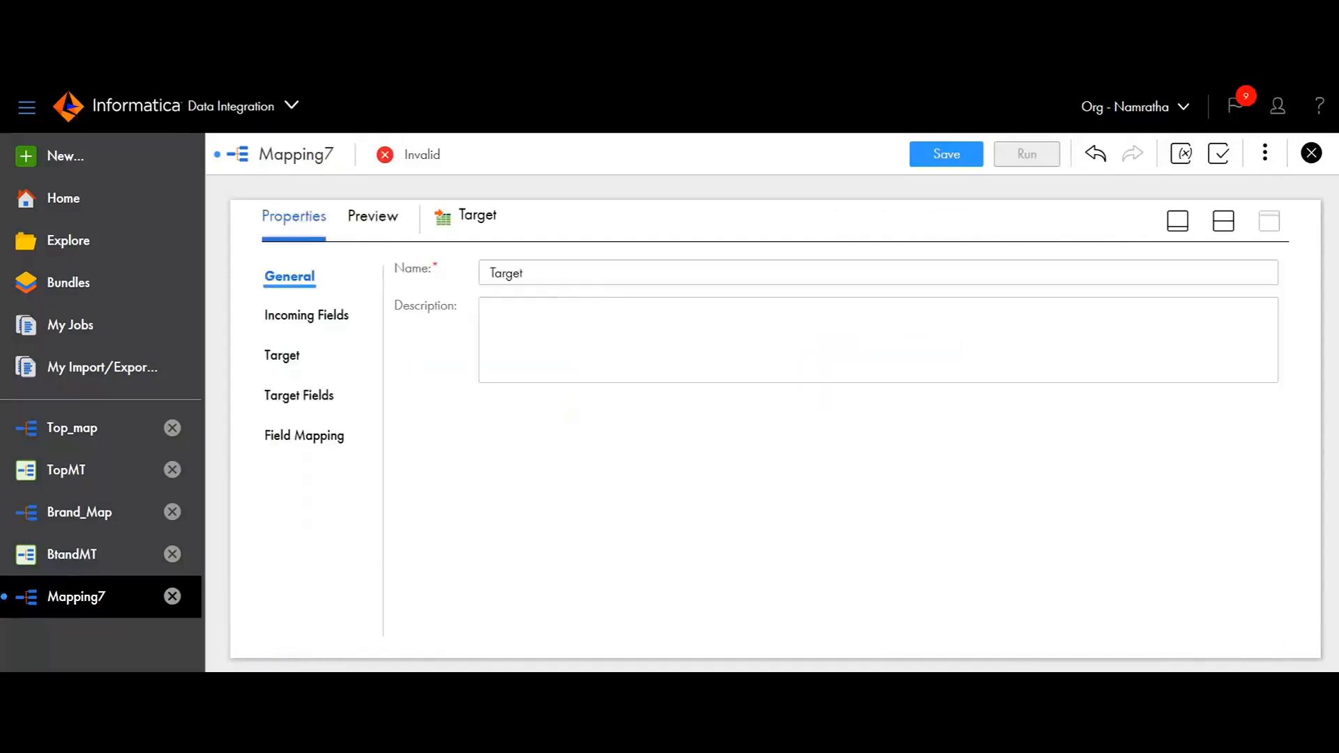
left_click(523, 274)
type("_Sale")
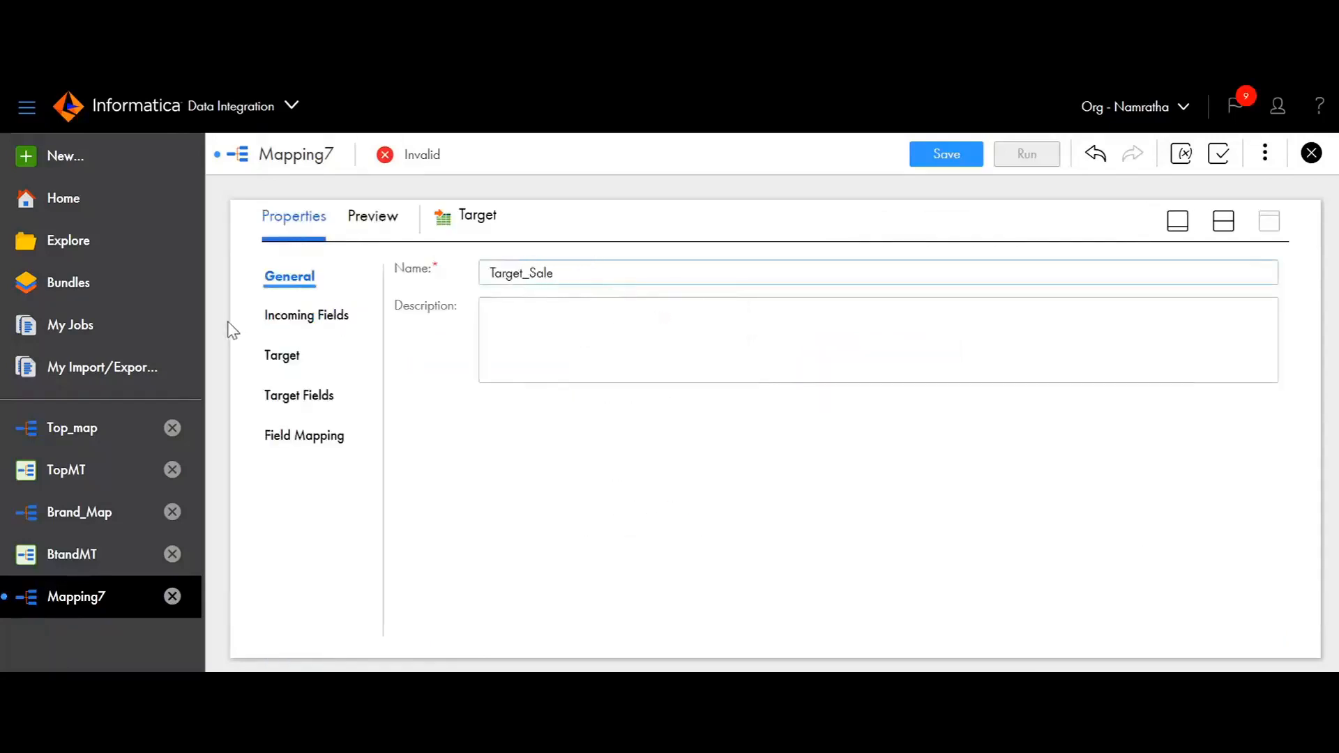
- Set Target_Sale to the AY_Connection_FEP connection with top.brand.sale from the Top business entity as its single target object
left_click(282, 354)
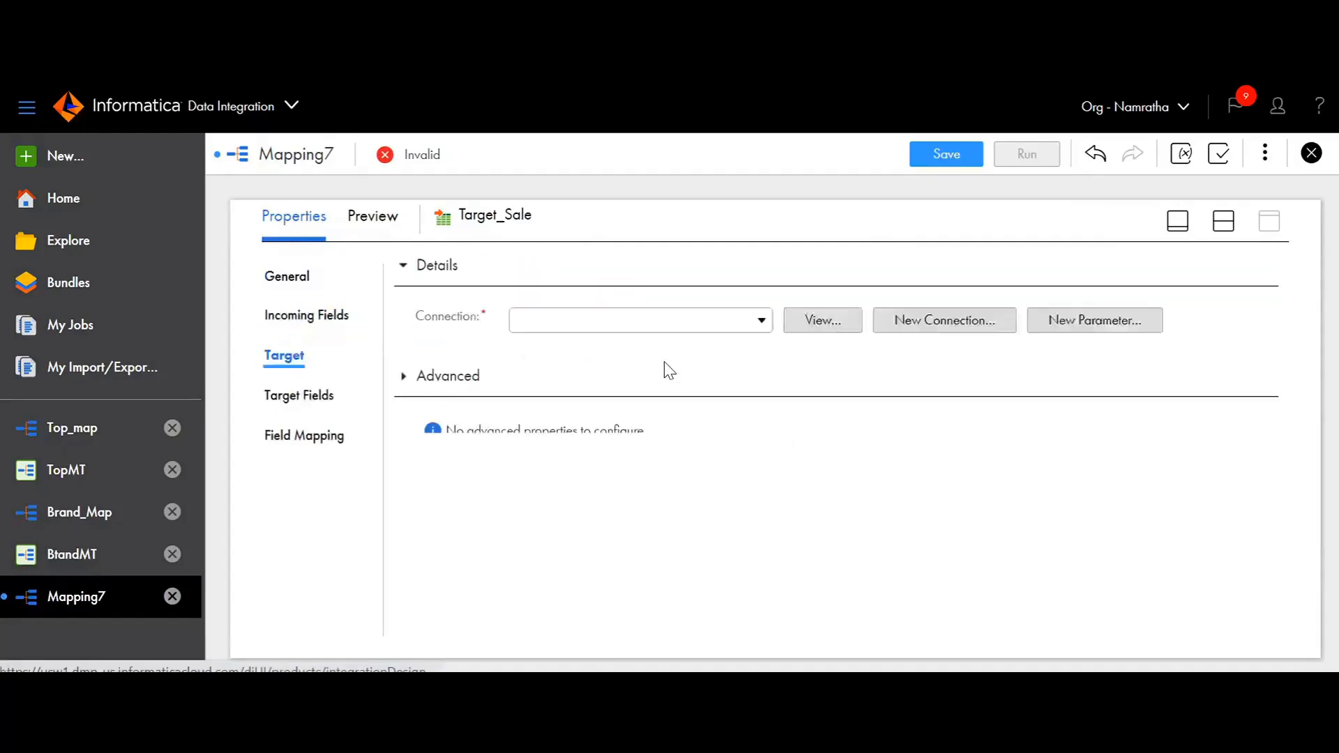
left_click(760, 322)
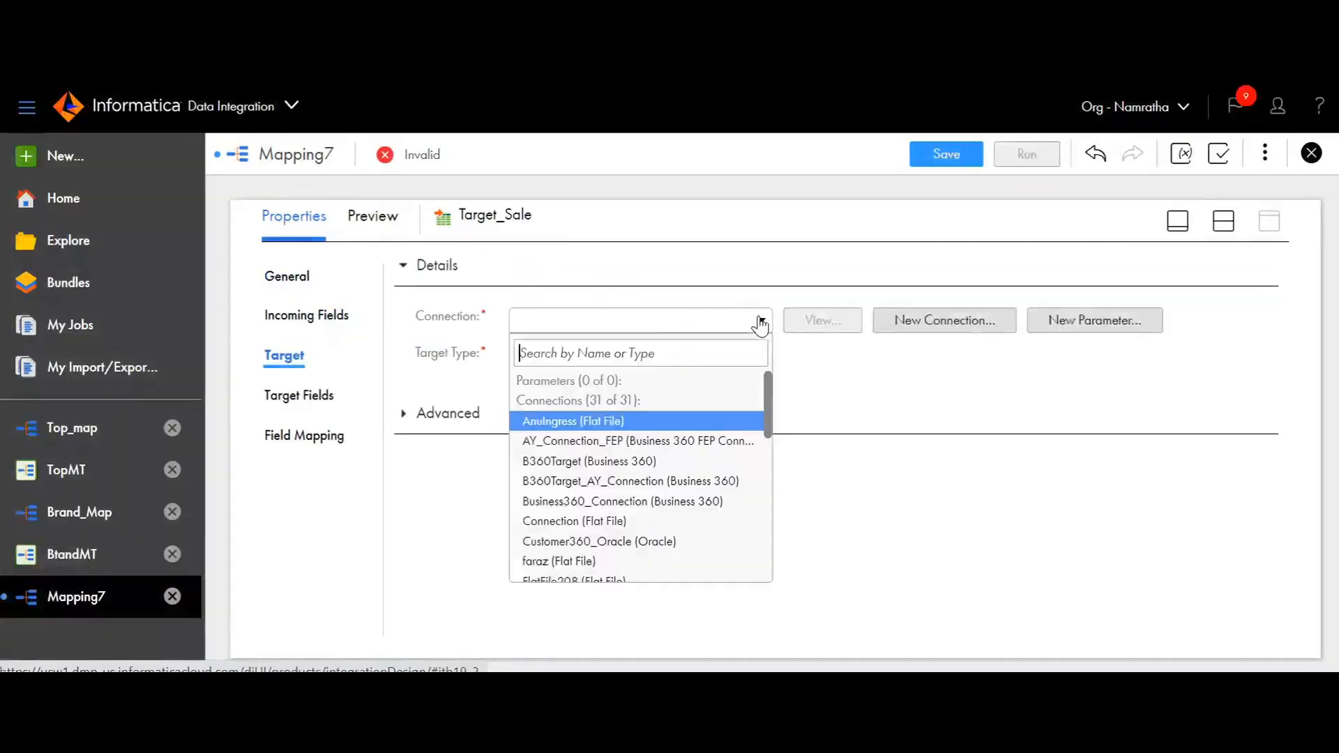
left_click(705, 441)
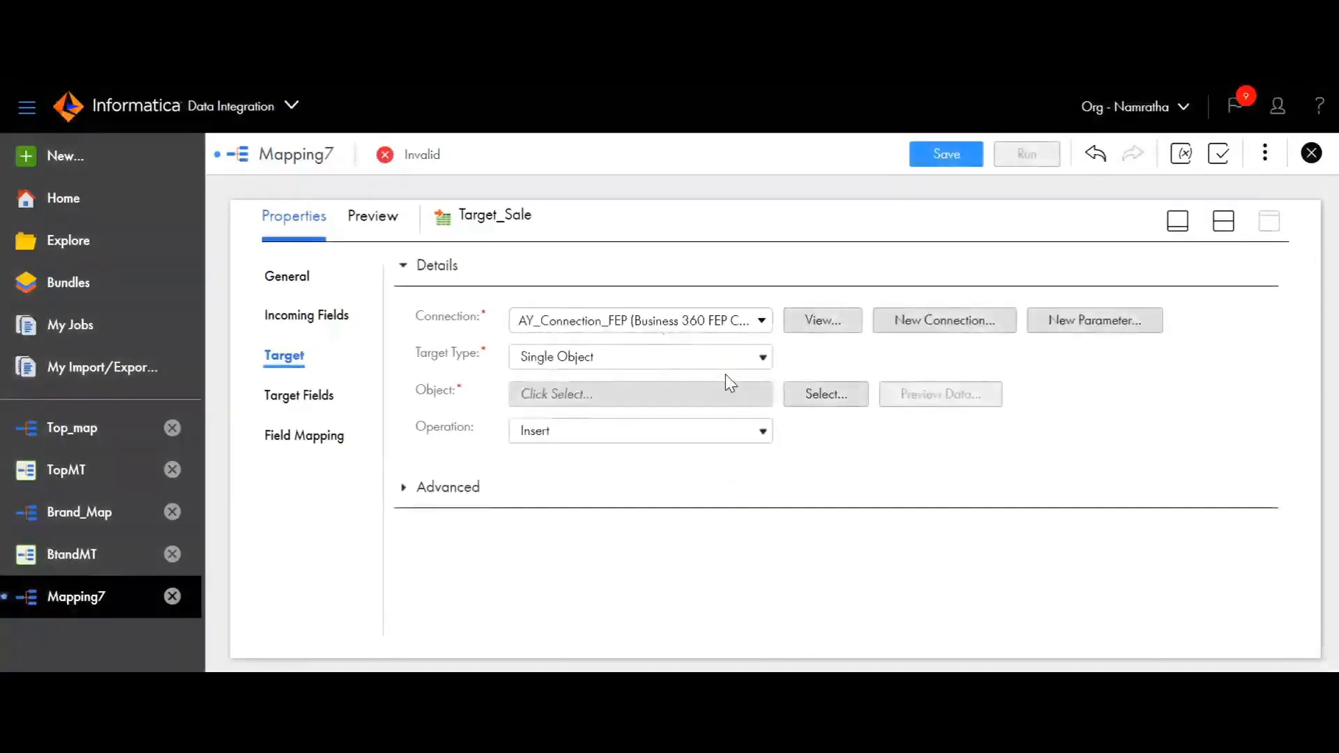
left_click(810, 394)
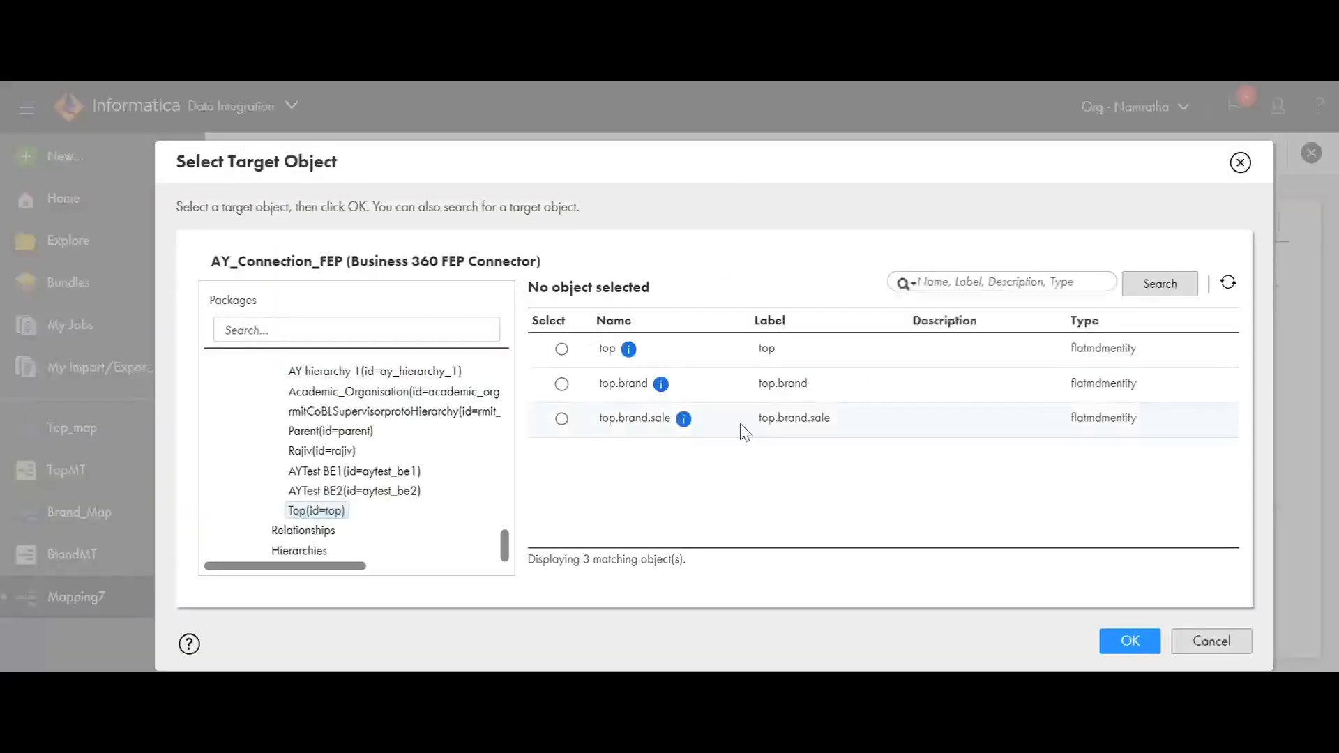
left_click(561, 418)
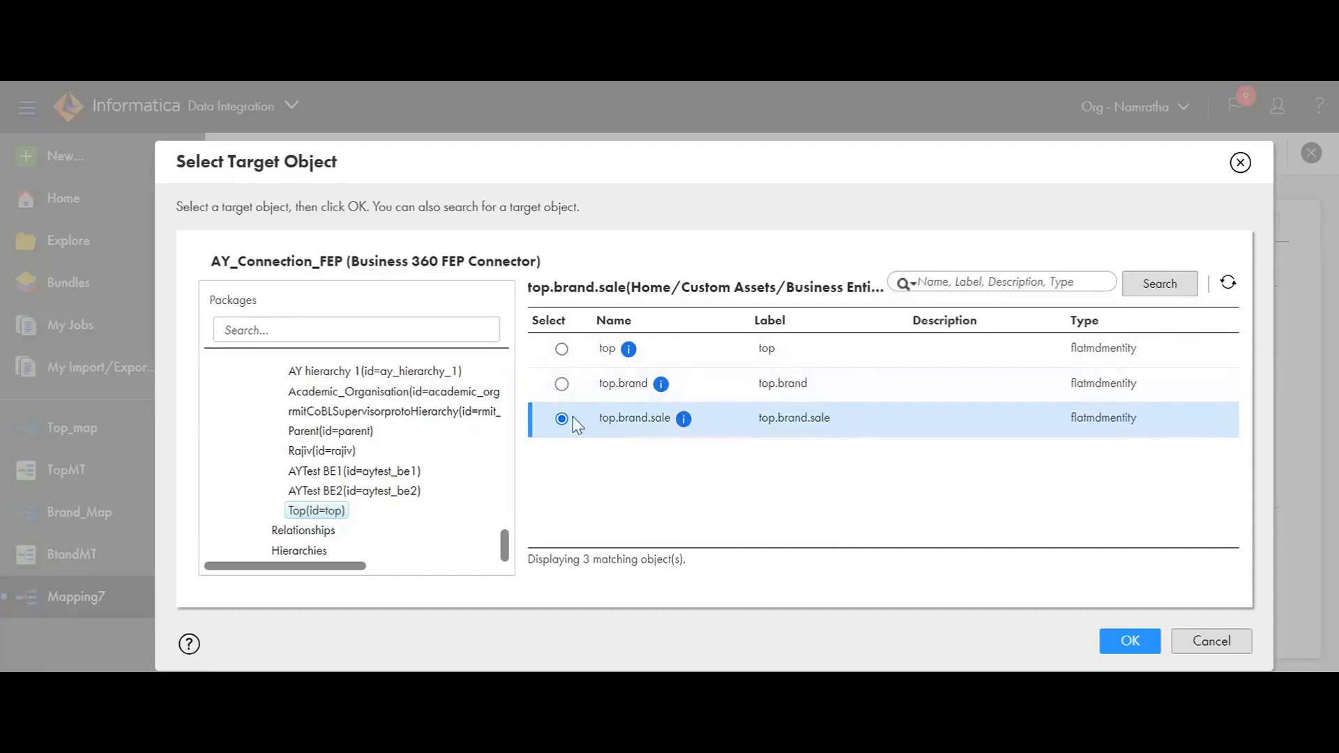
left_click(1128, 641)
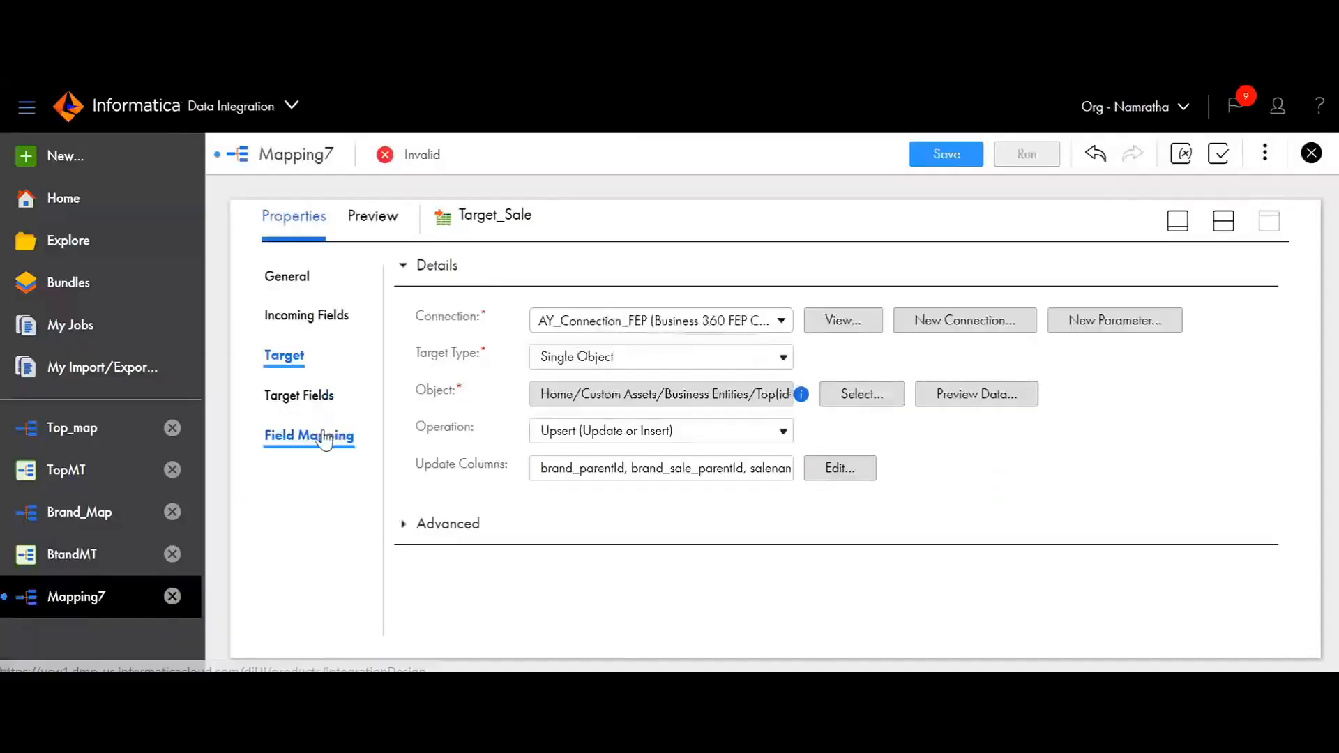
- Smart-map Target_Sale's fields, map PID to brand_parentId and CID to brand_sale_parentId, and save the mapping
left_click(322, 437)
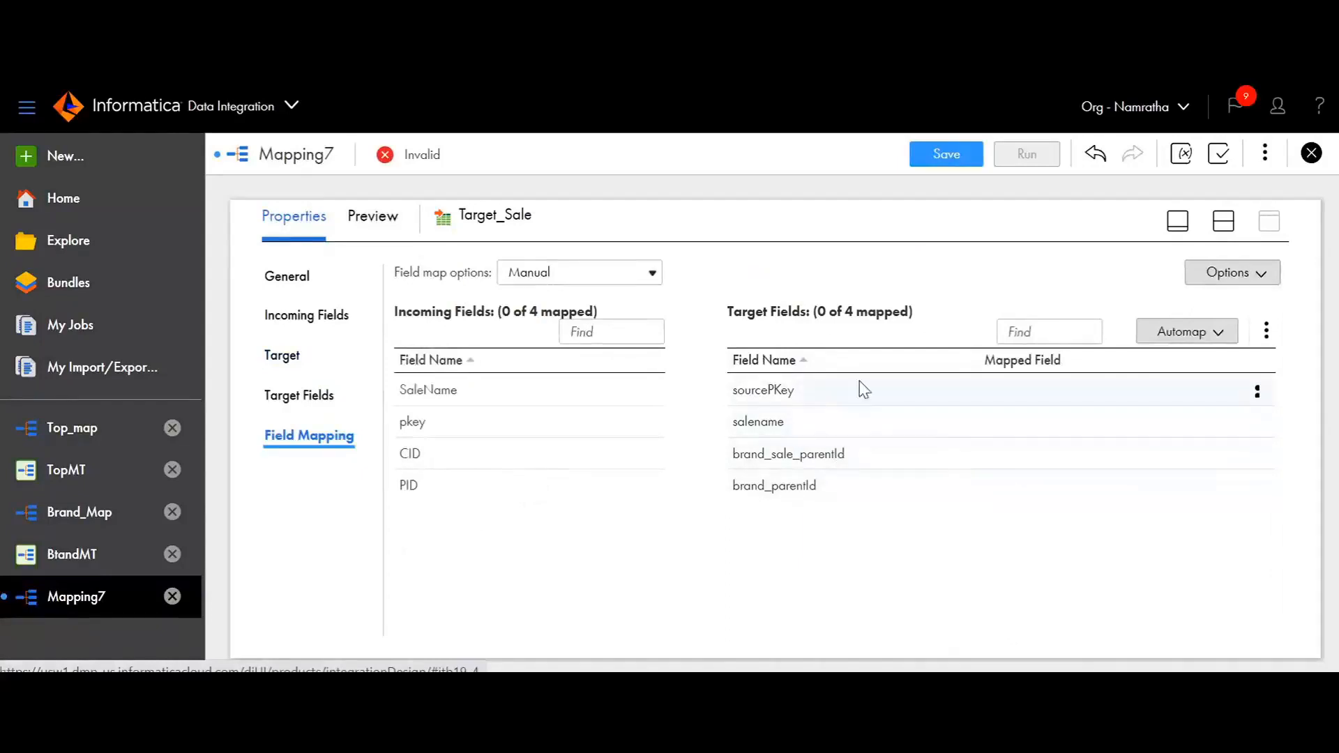
left_click(1217, 333)
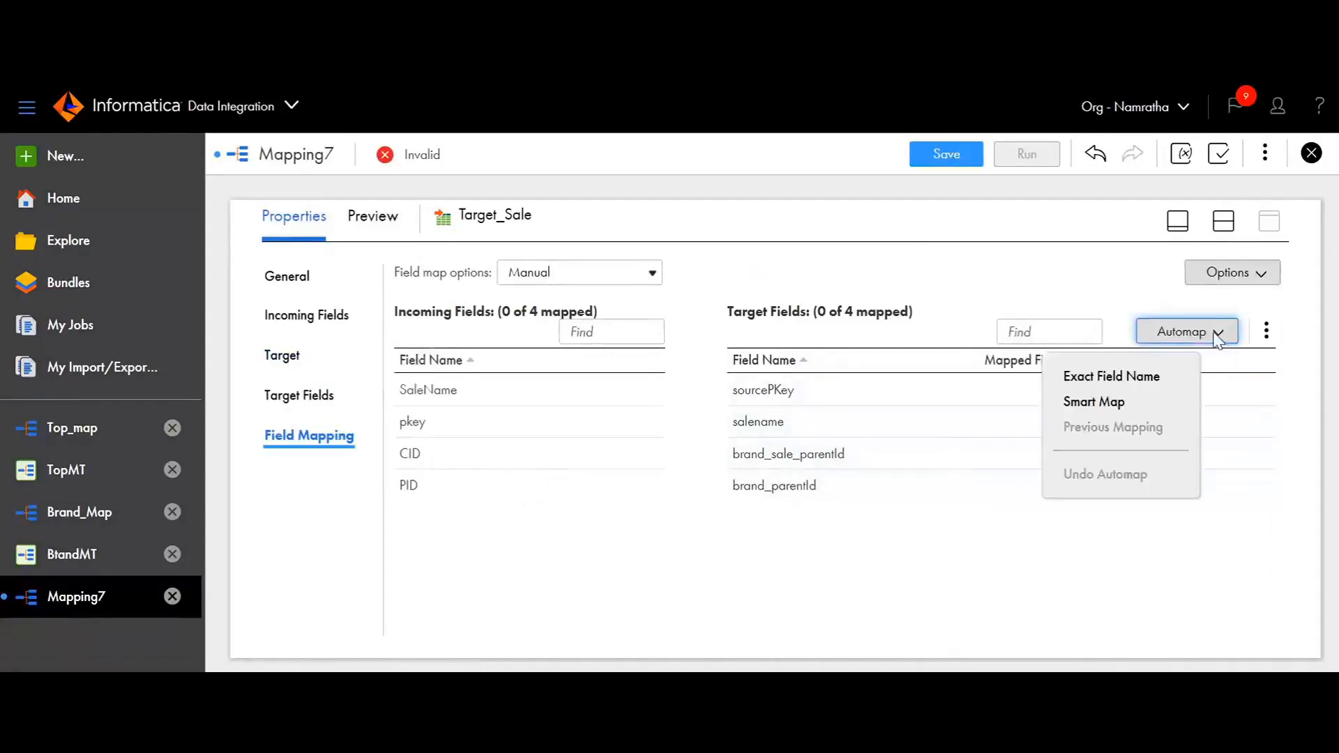
left_click(1152, 402)
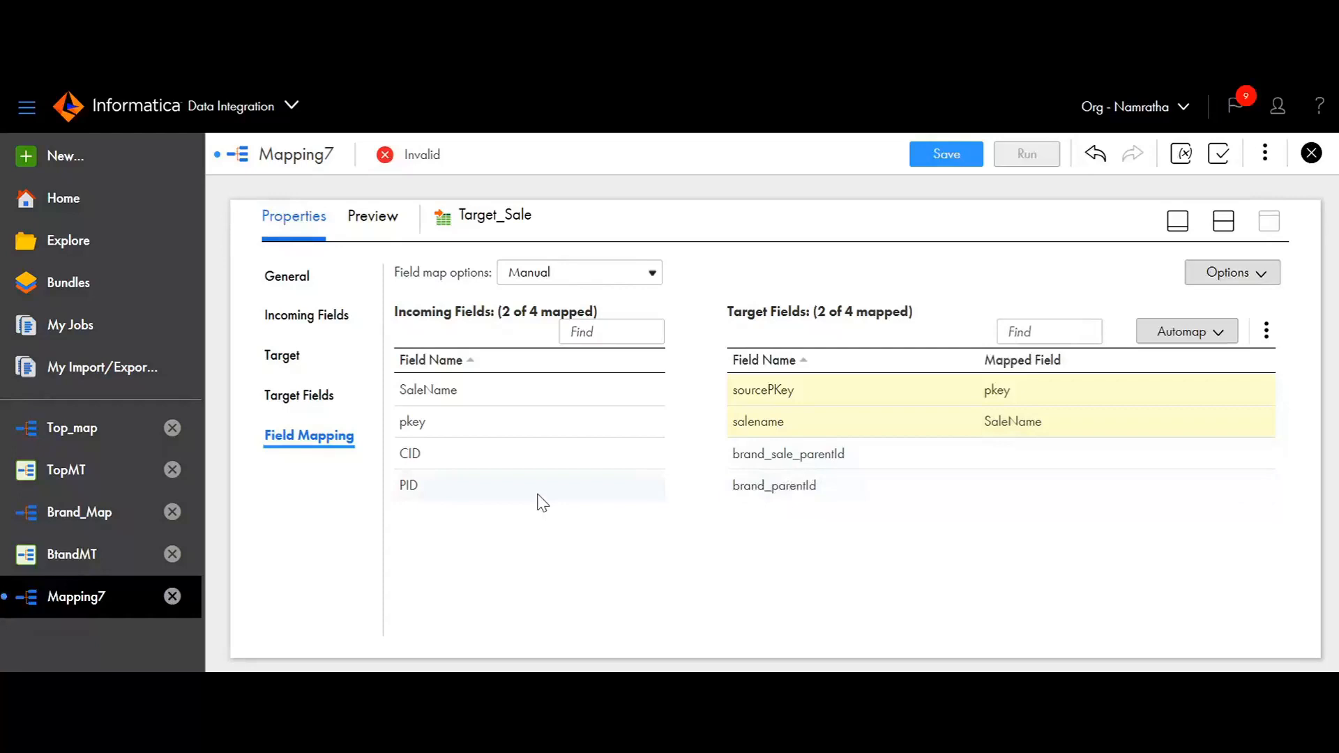
left_click_drag(555, 481, 975, 485)
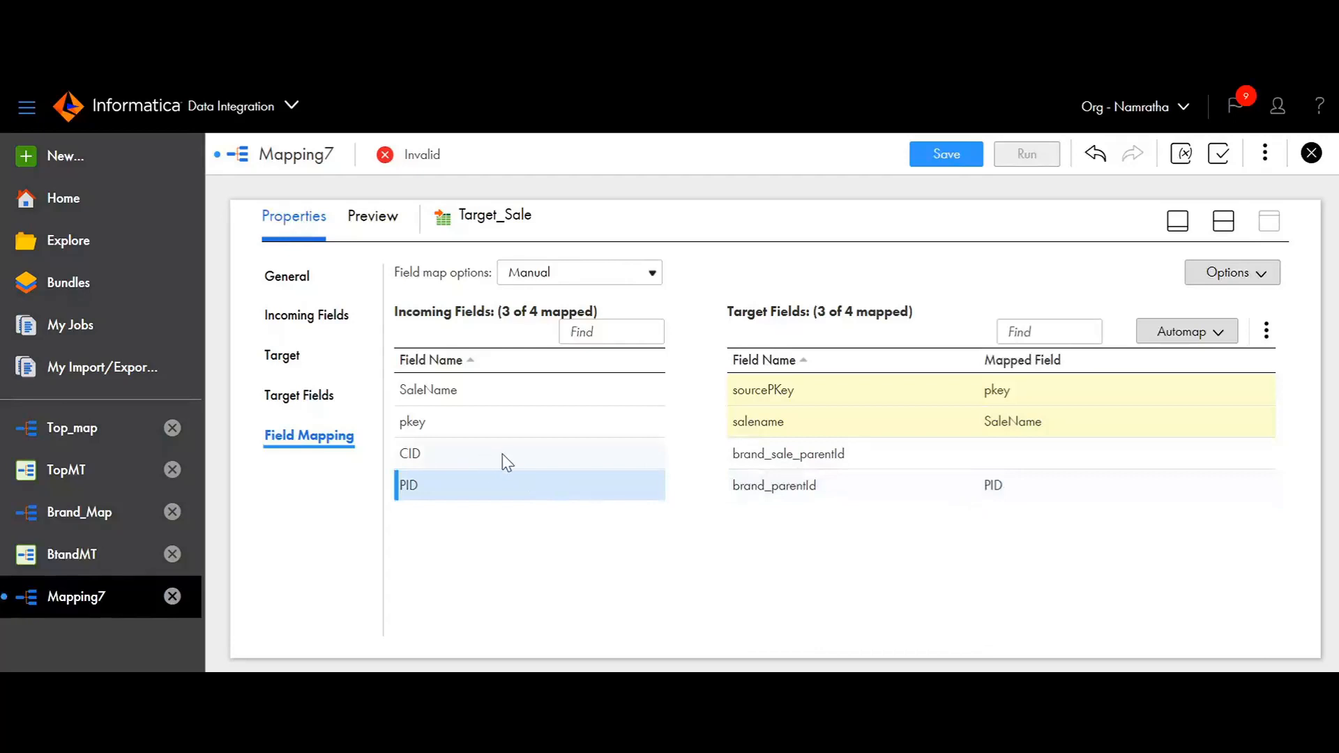
left_click_drag(562, 449, 1001, 460)
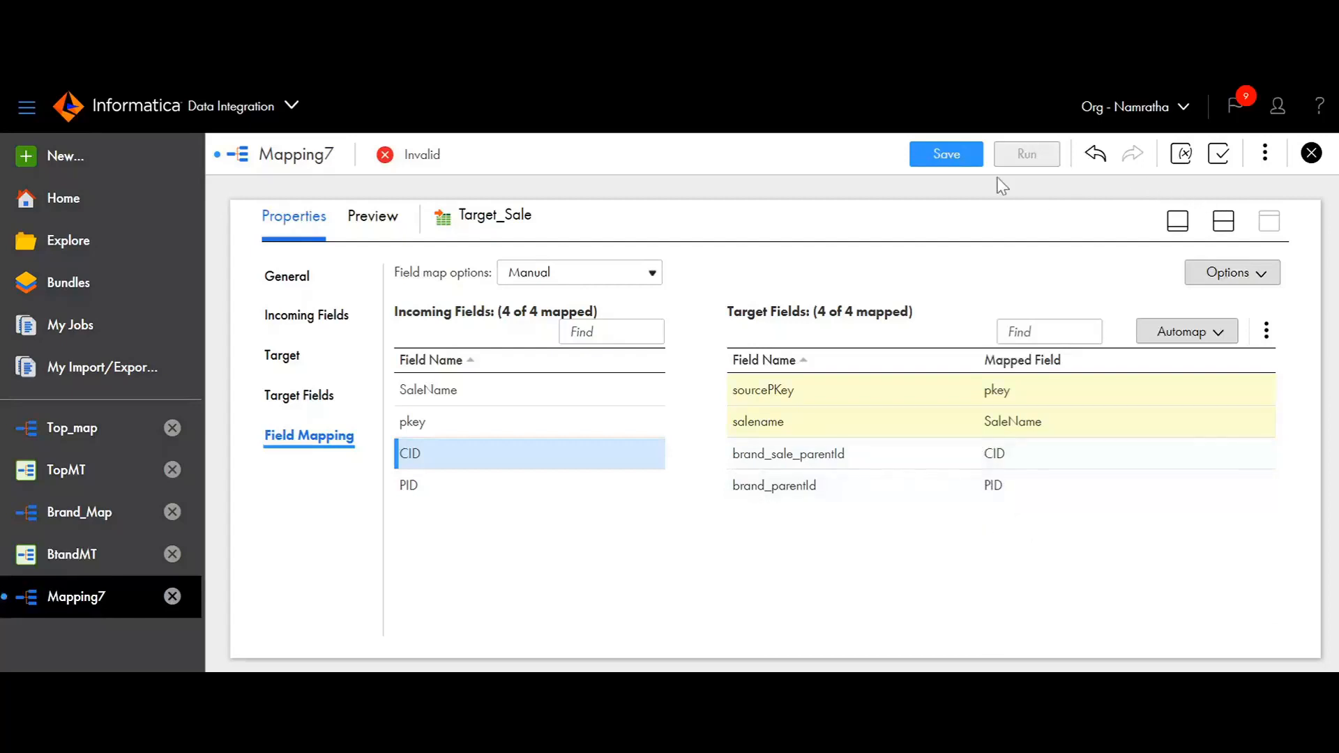
left_click(929, 161)
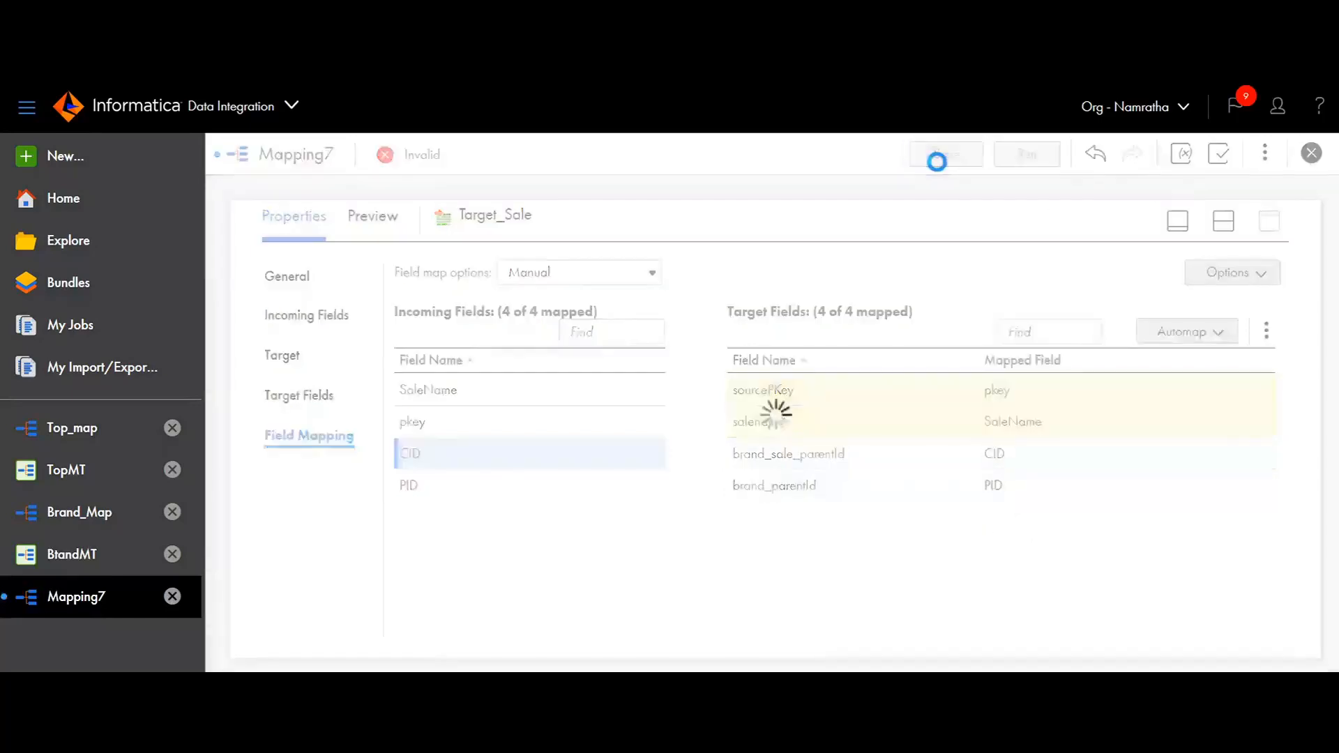
- Add a string in-out parameter named jobInstanceId with precision 100 to Sale_map, then save and validate the mapping
left_click(1183, 154)
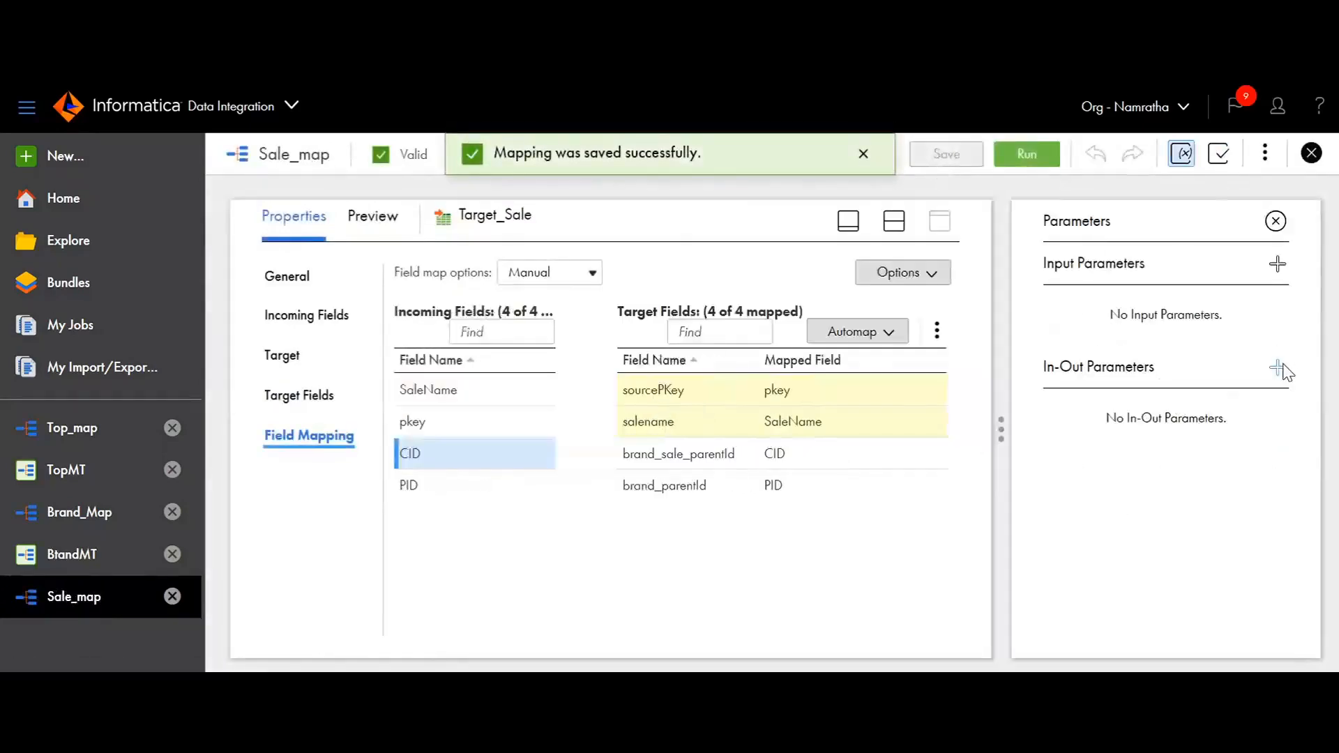
left_click(1278, 367)
type("j")
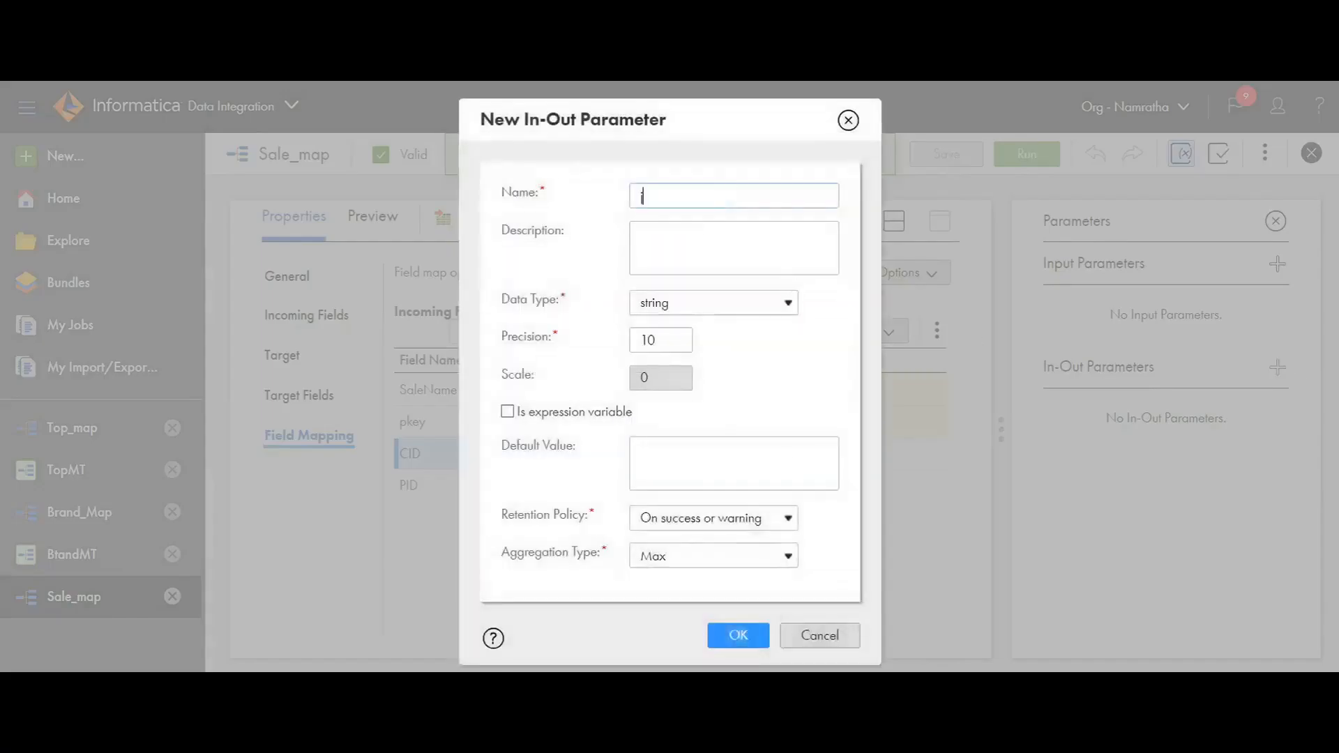
type("obInstanceId")
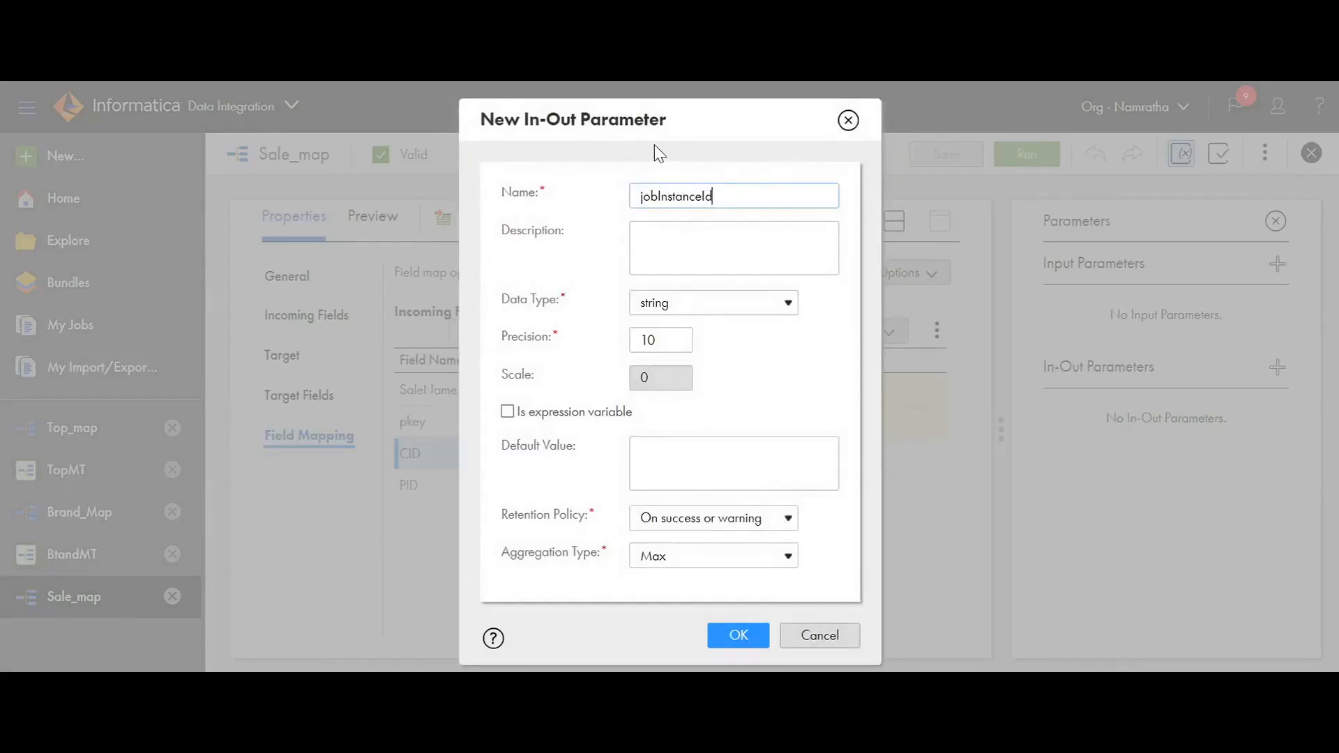
left_click(660, 340)
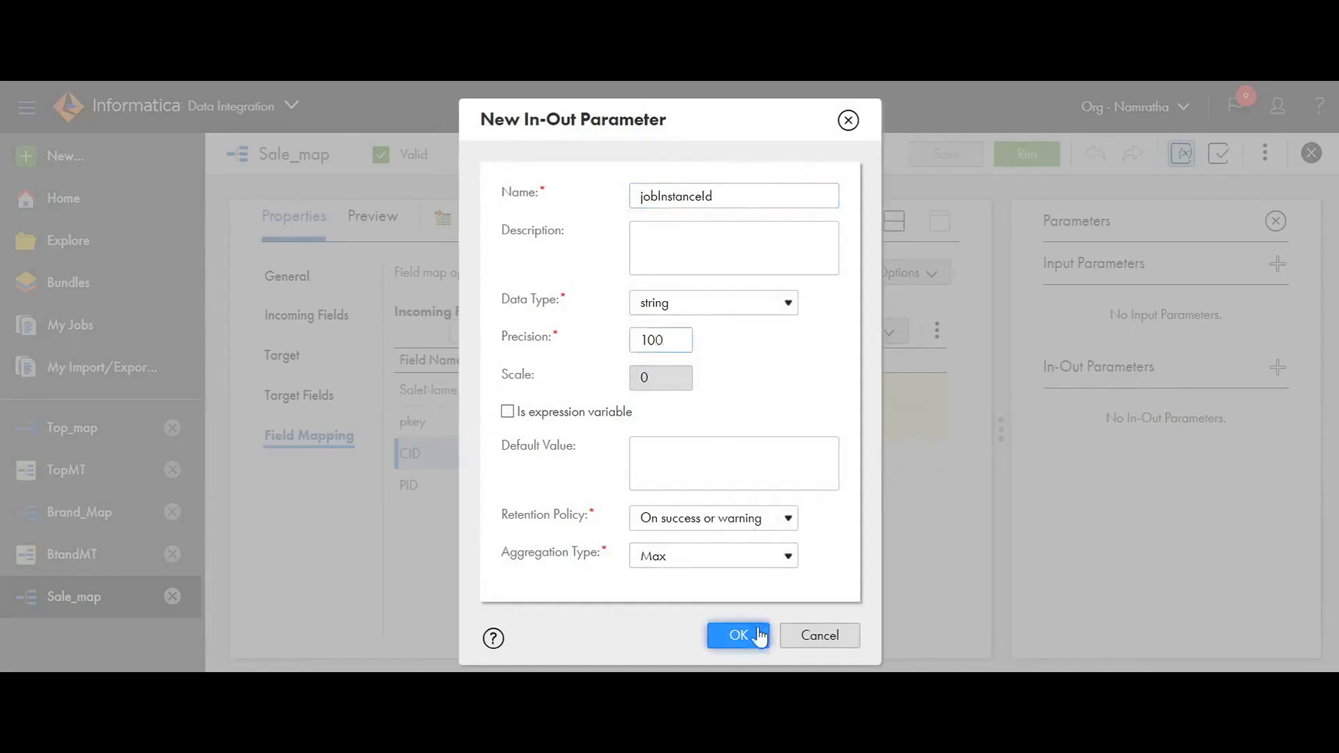
left_click(738, 635)
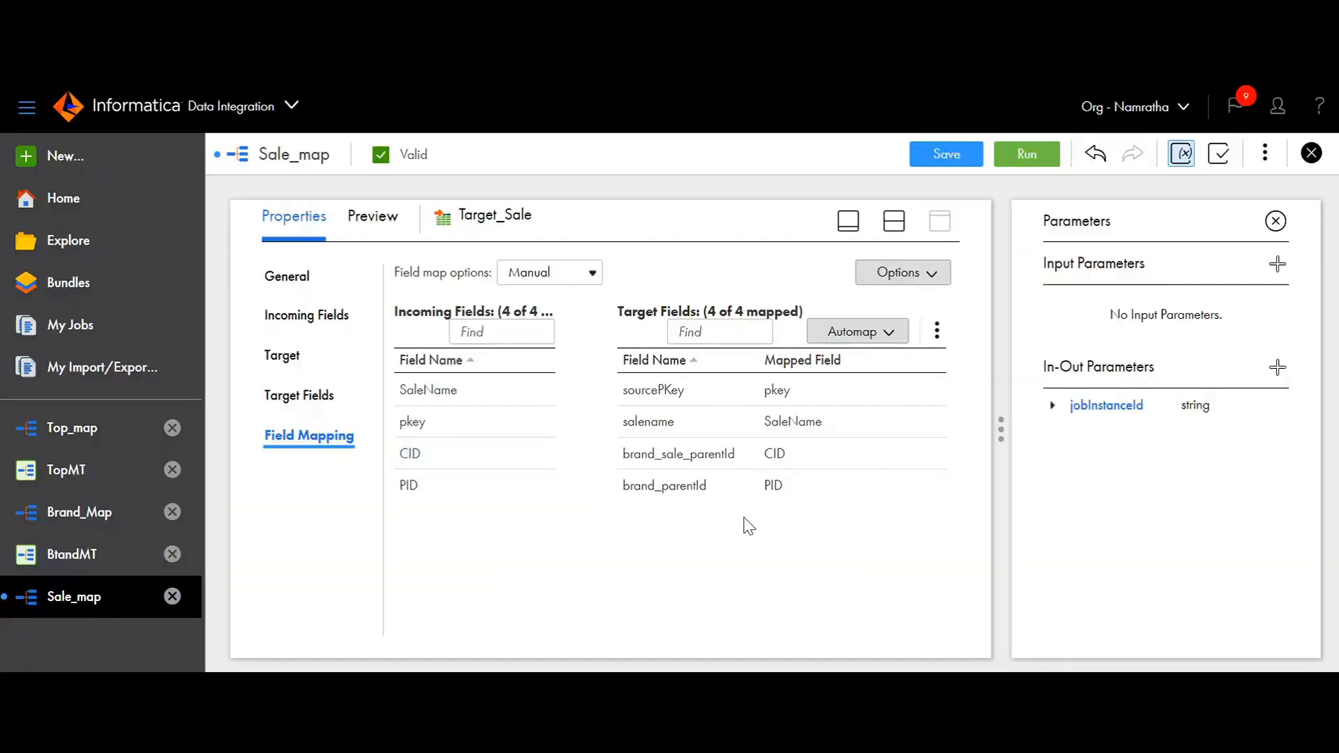
left_click(921, 168)
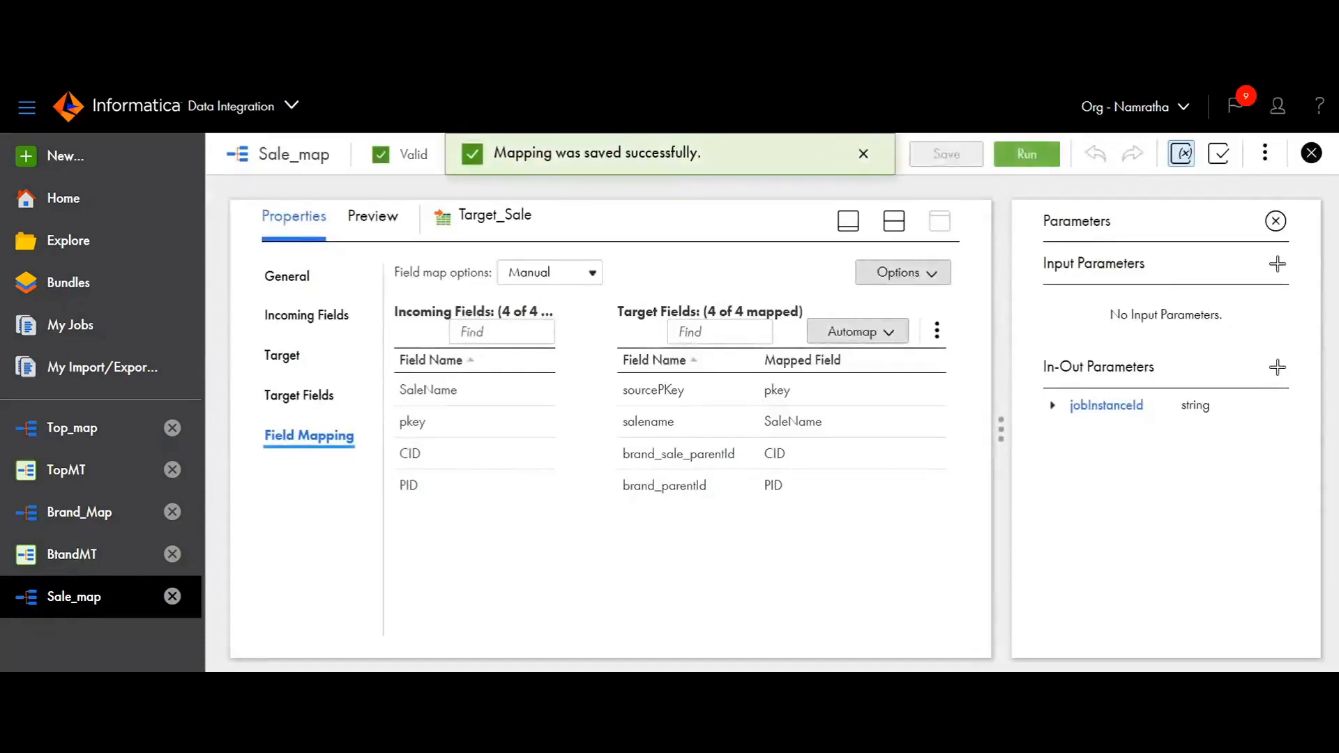
left_click(1218, 155)
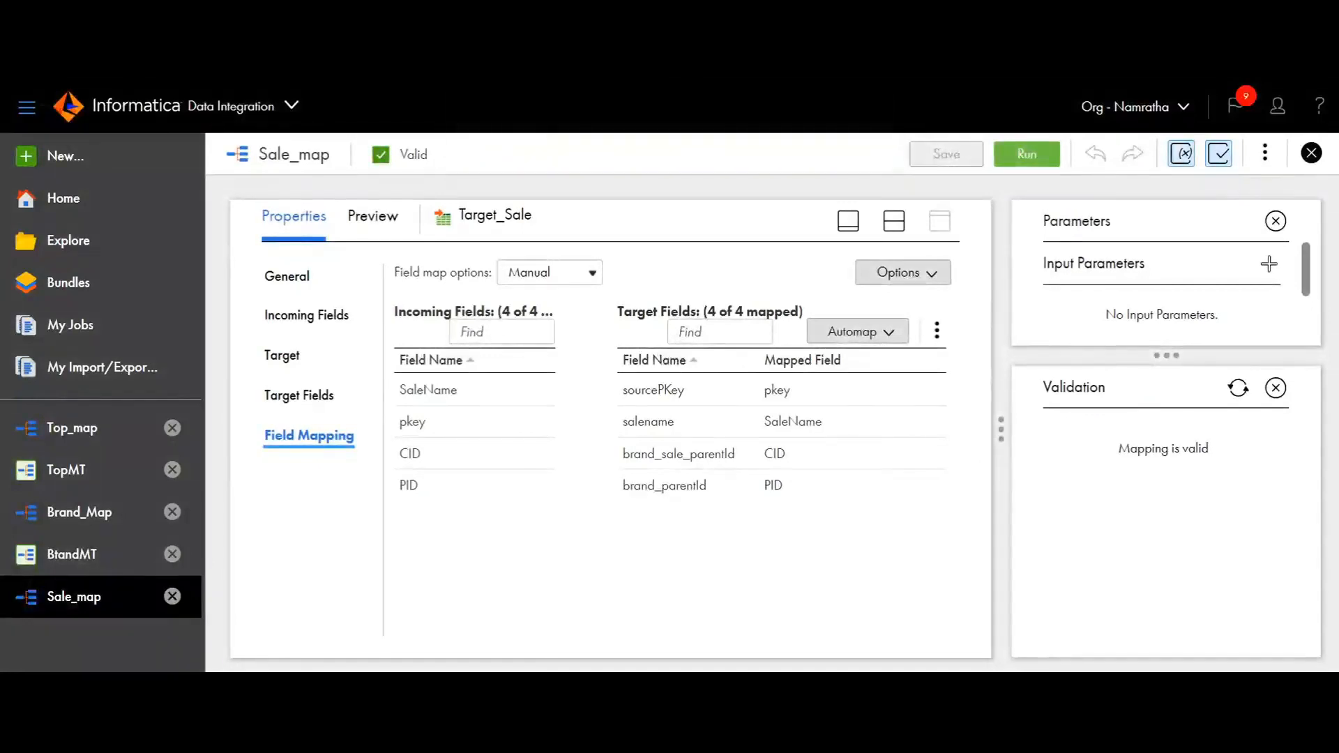
- Start a new mapping task from Sale_map, assigning the MayurSE runtime environment and naming it SaleMT
left_click(1264, 155)
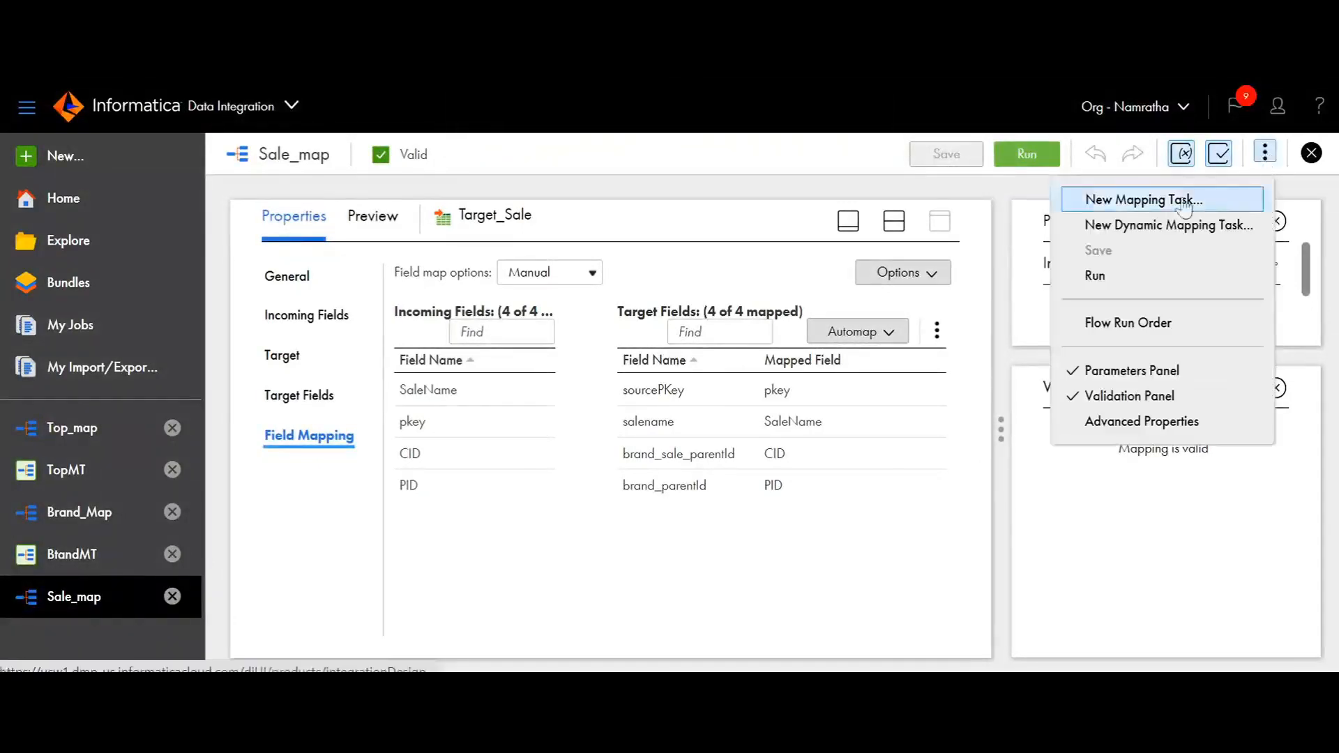
left_click(1135, 200)
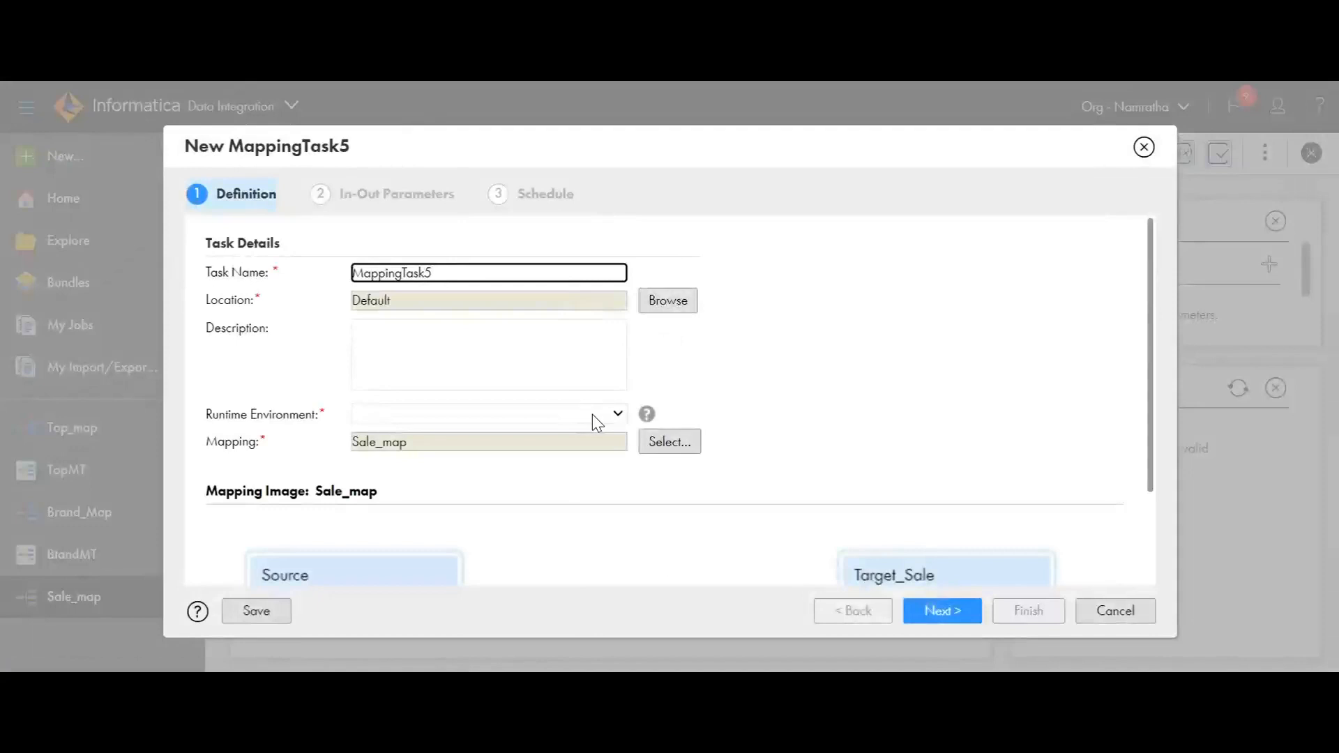
left_click(592, 414)
left_click(451, 295)
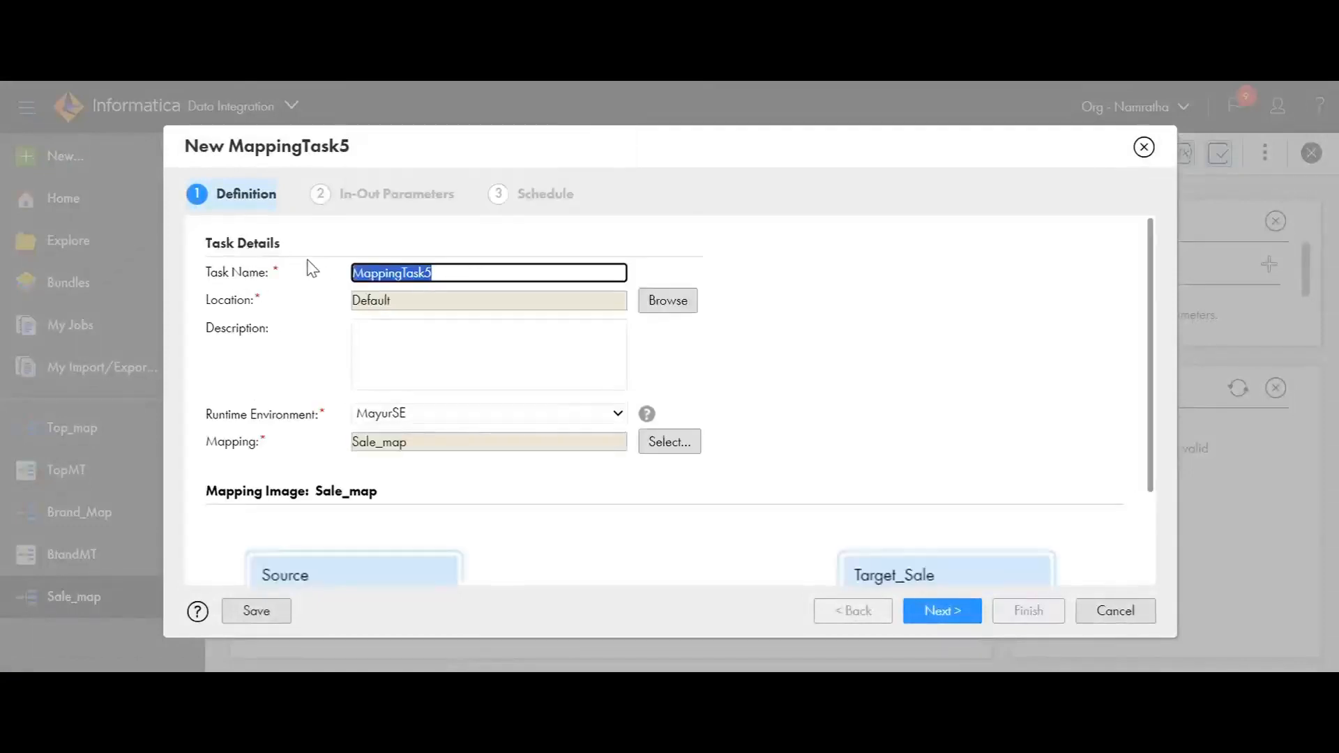
type("Sale")
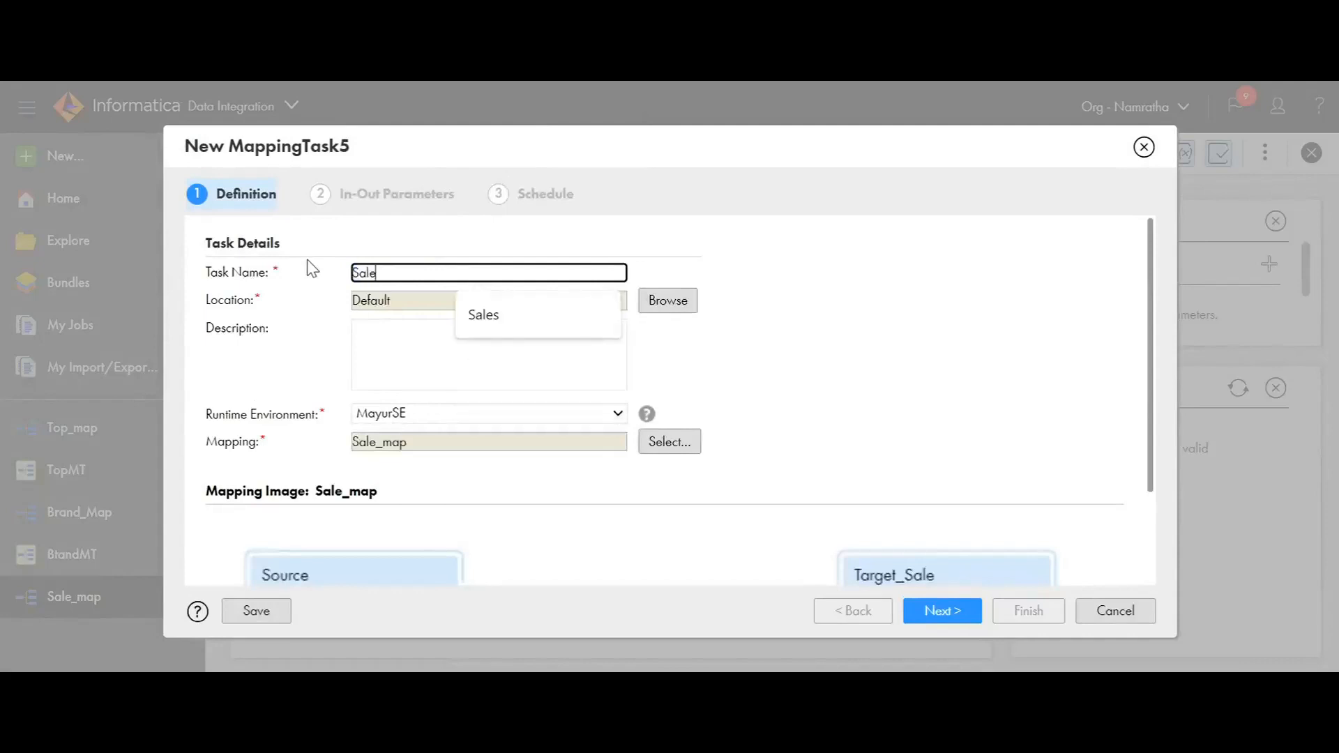
type("MT")
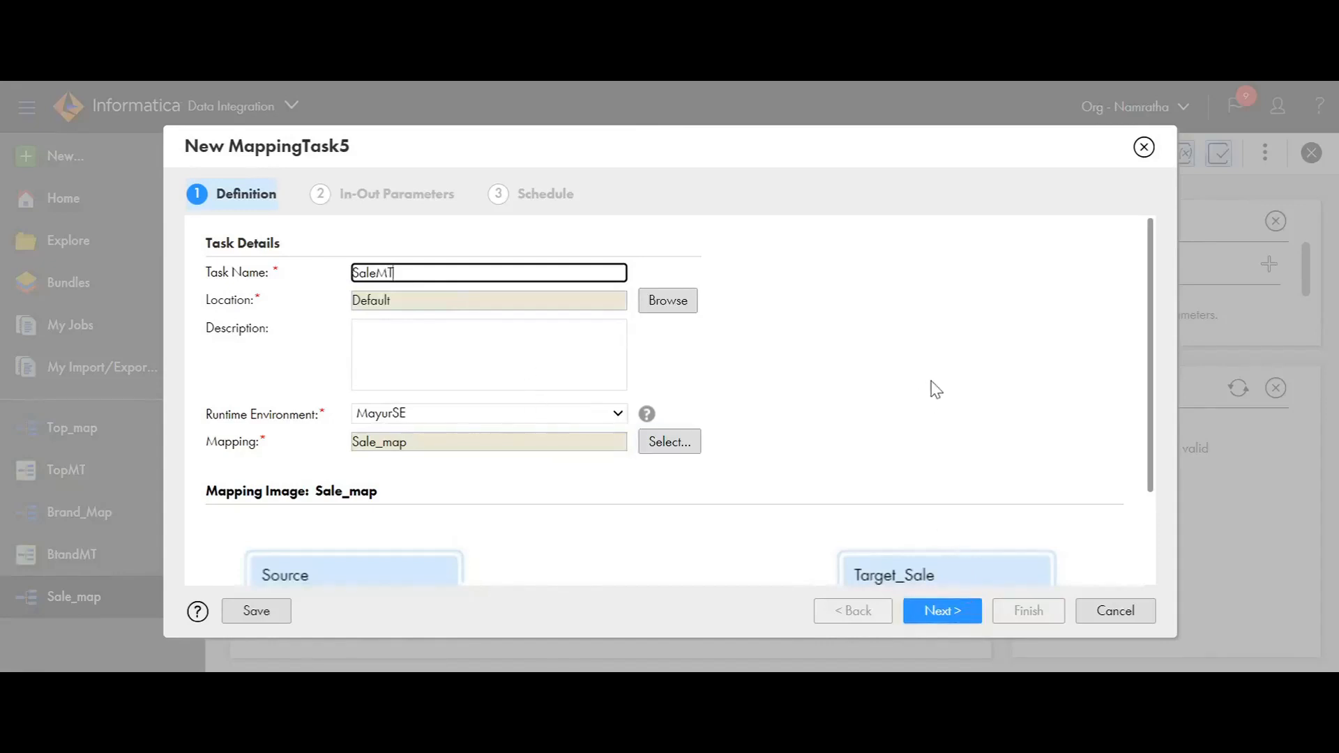
- Finish SaleMT with its in-out parameters as they are, no schedule and the organization's default email notifications
scroll(931, 418, "down", 2)
left_click(925, 610)
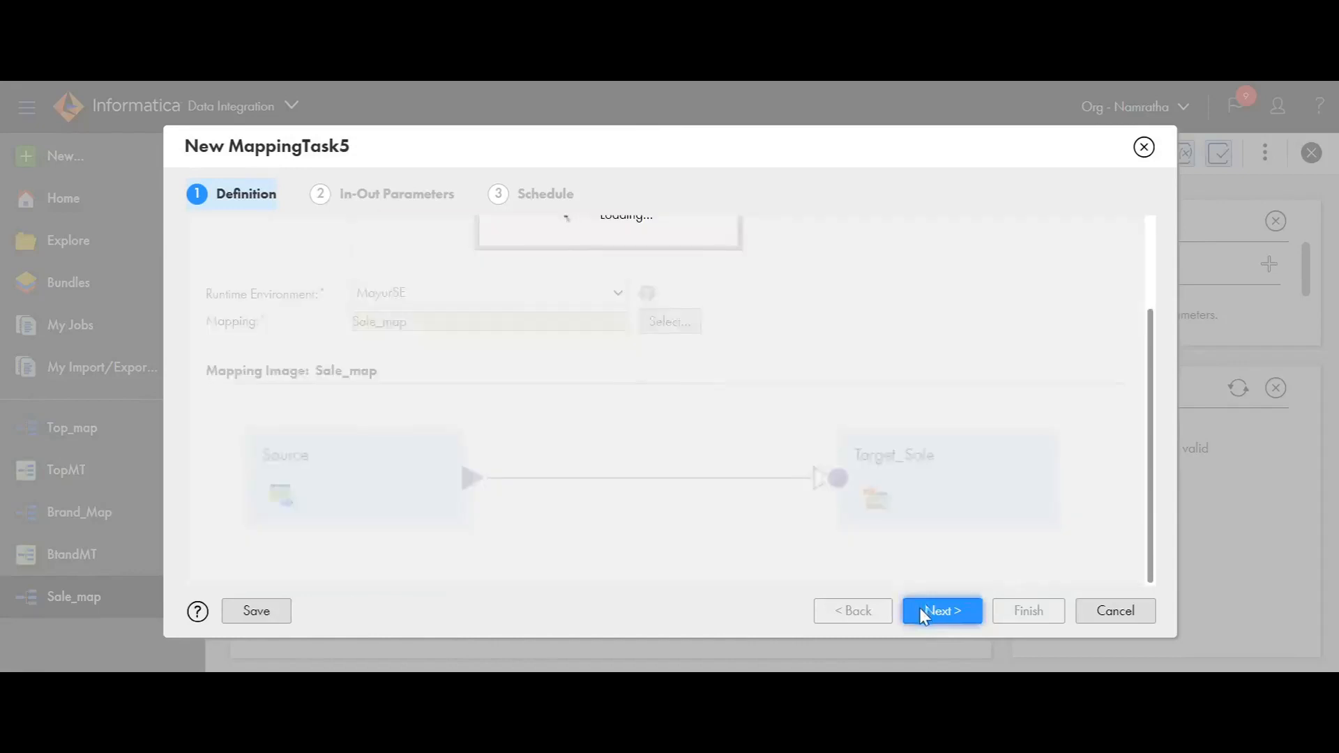
left_click(924, 614)
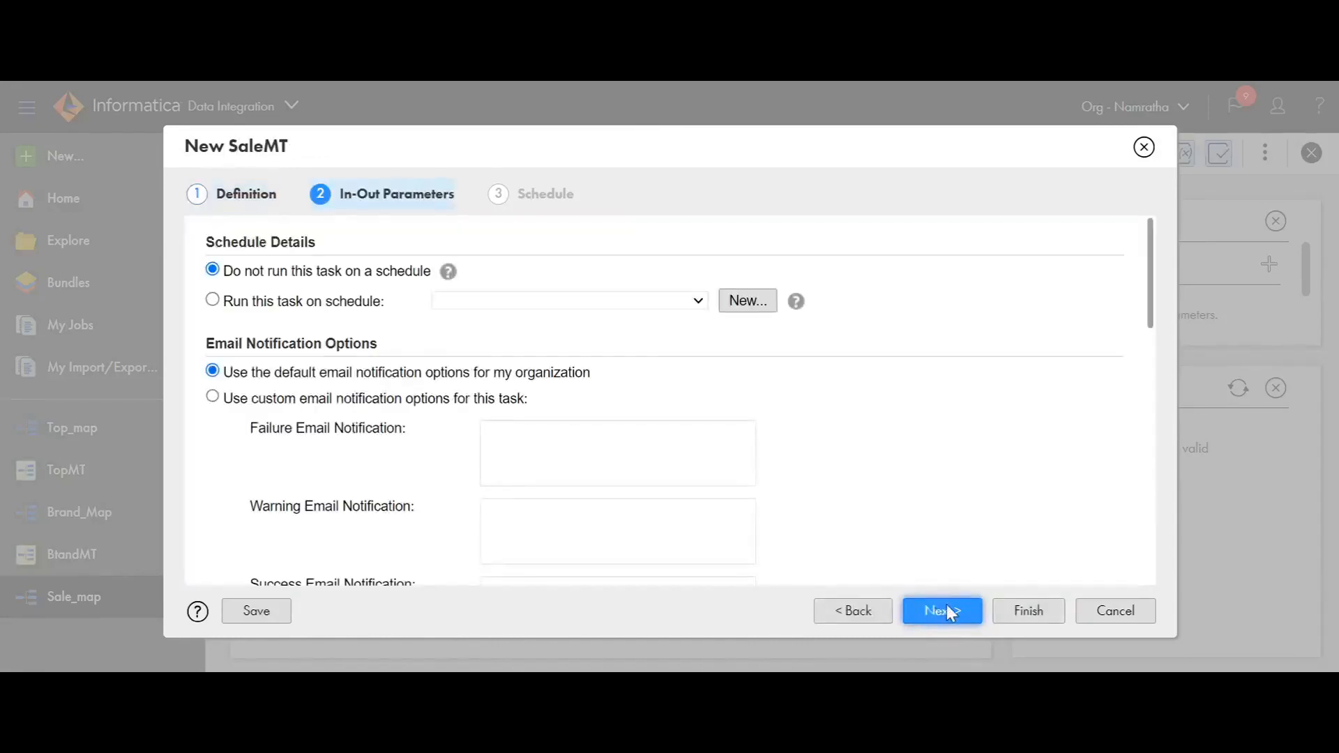
left_click(1026, 613)
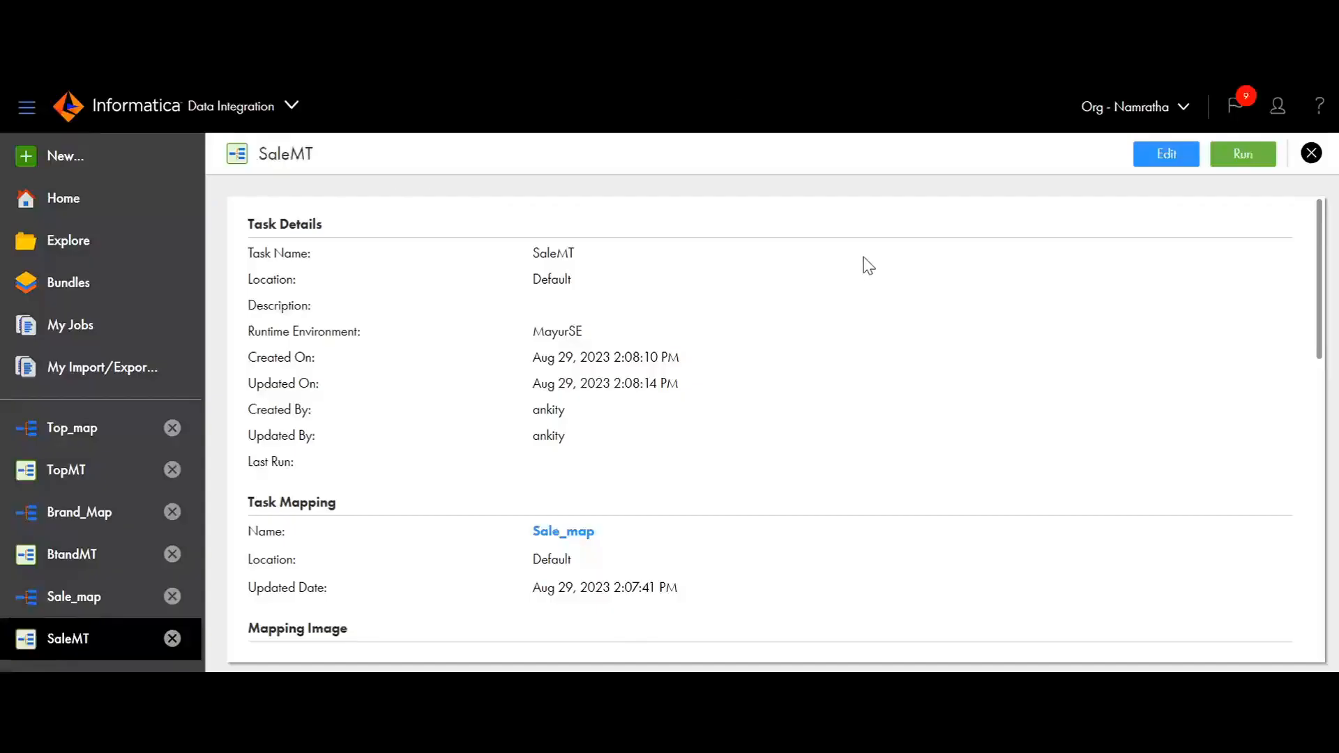
- Create a new taskflow and name it TBS_TaskFlow
scroll(867, 263, "down", 10)
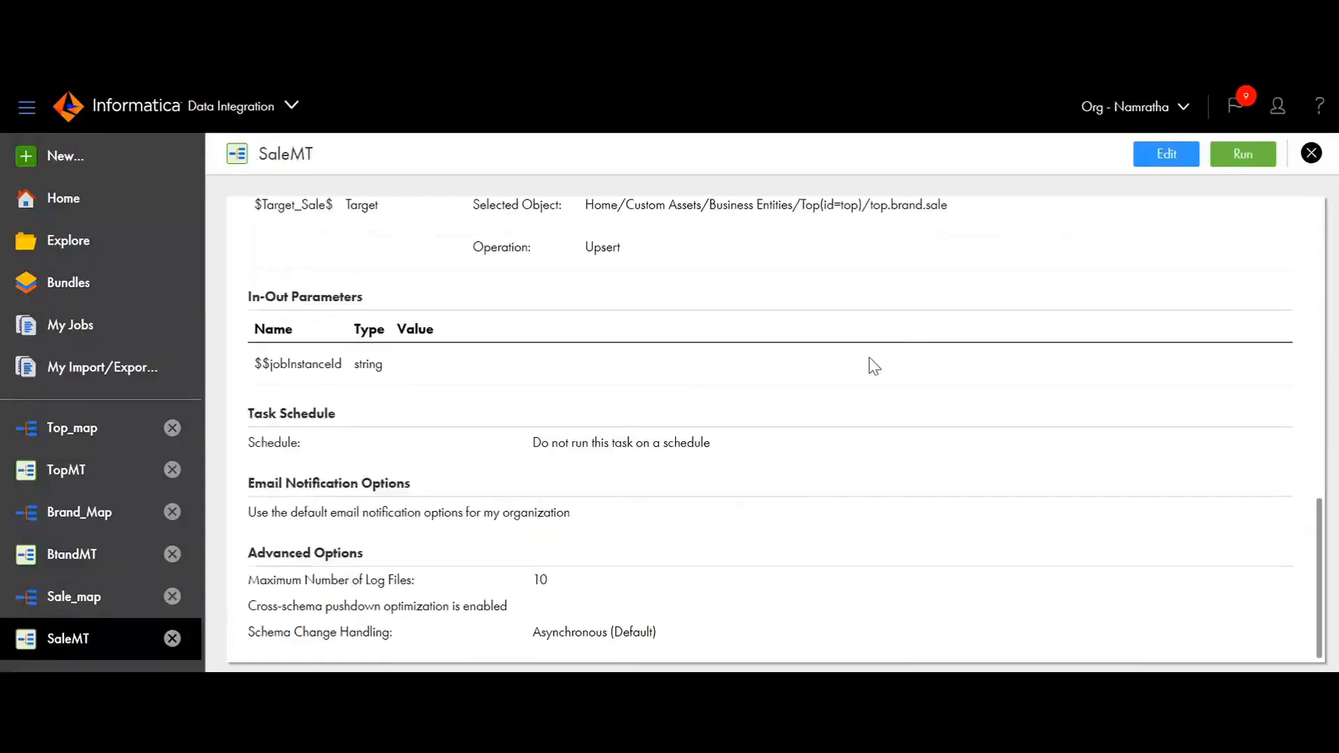
scroll(796, 491, "up", 5)
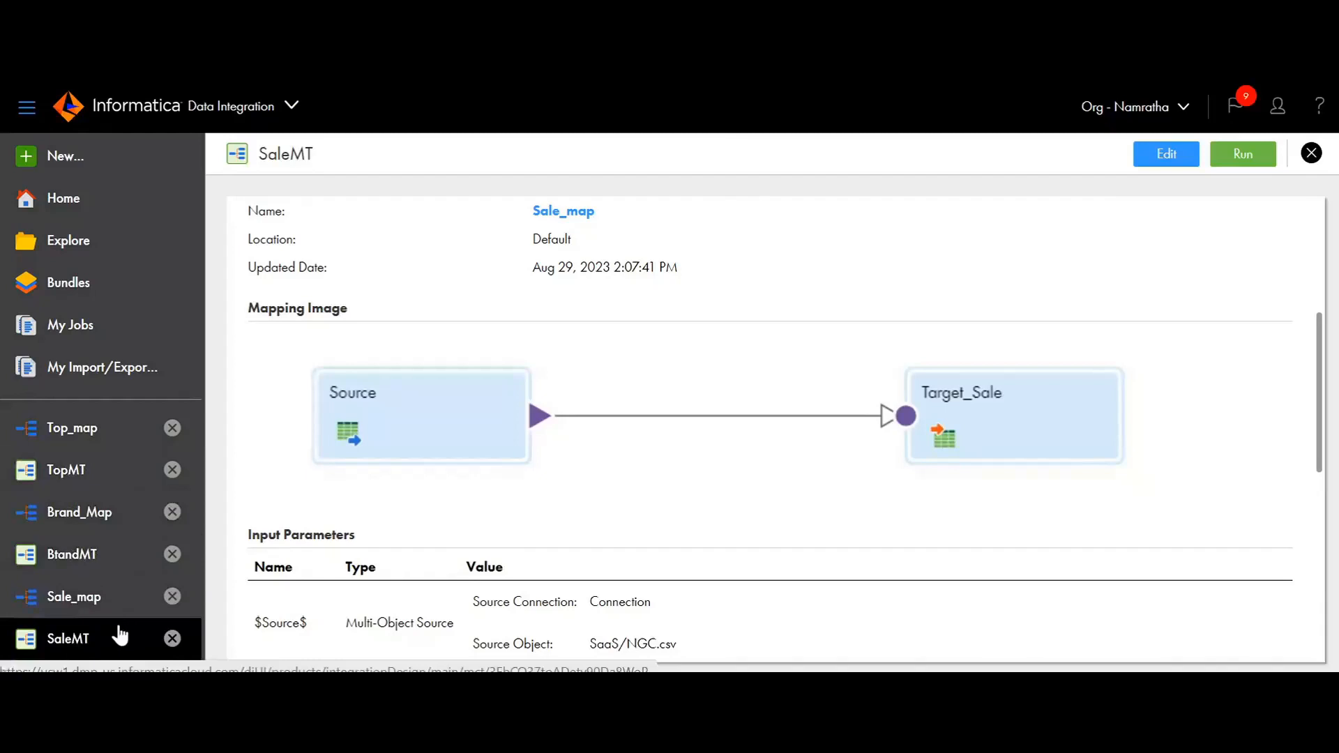
left_click(138, 171)
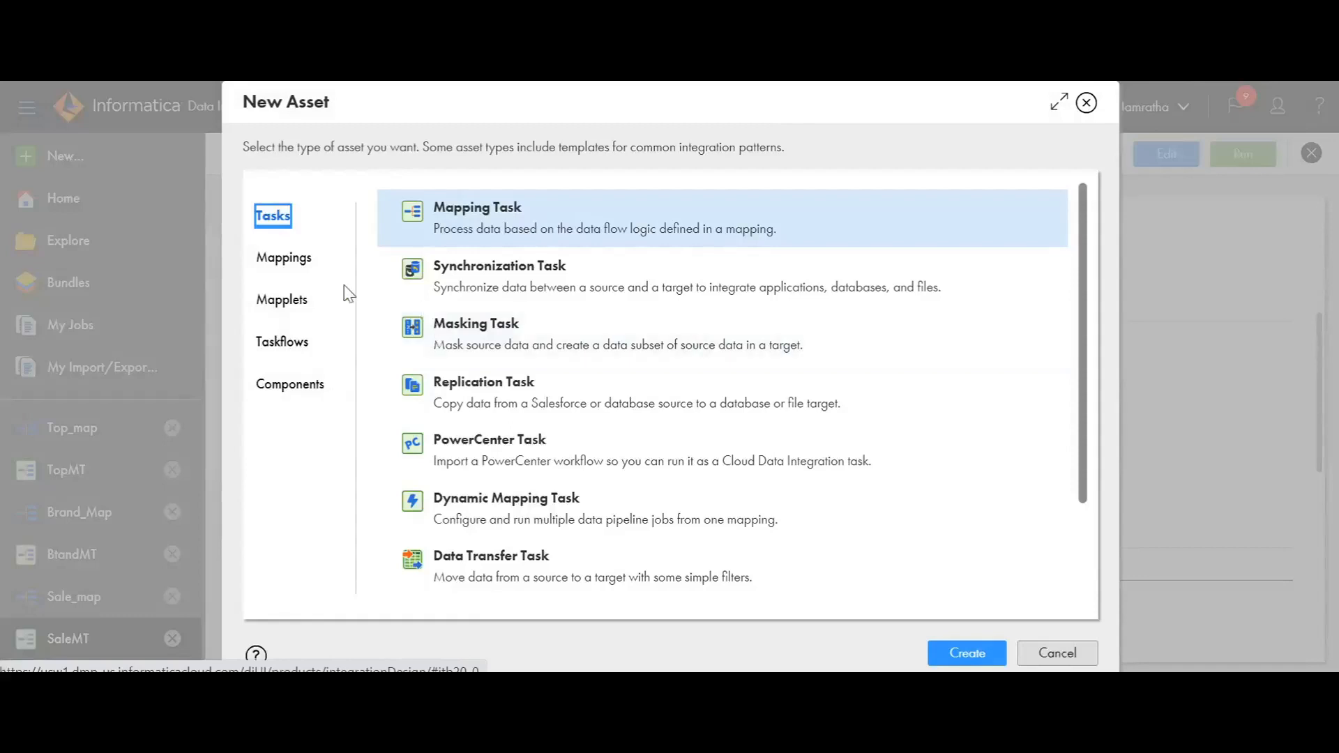
left_click(285, 341)
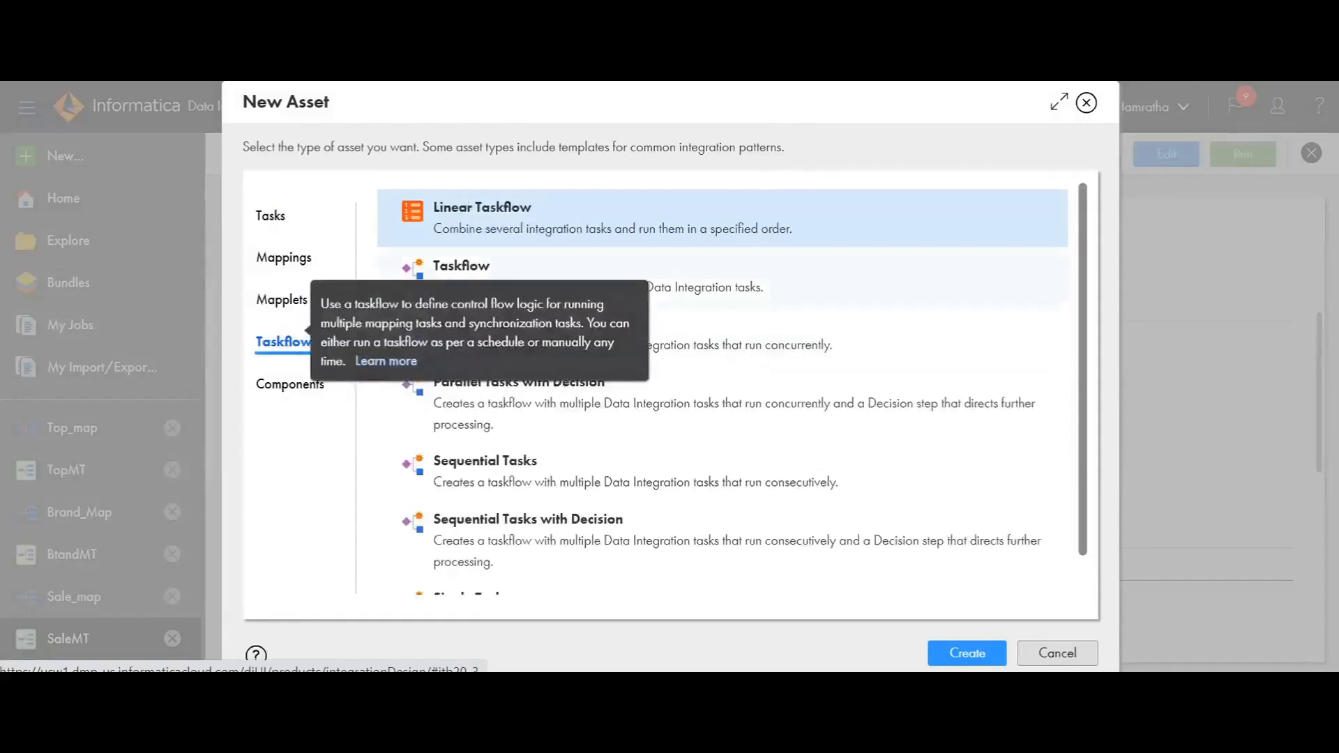
left_click(530, 286)
left_click(966, 652)
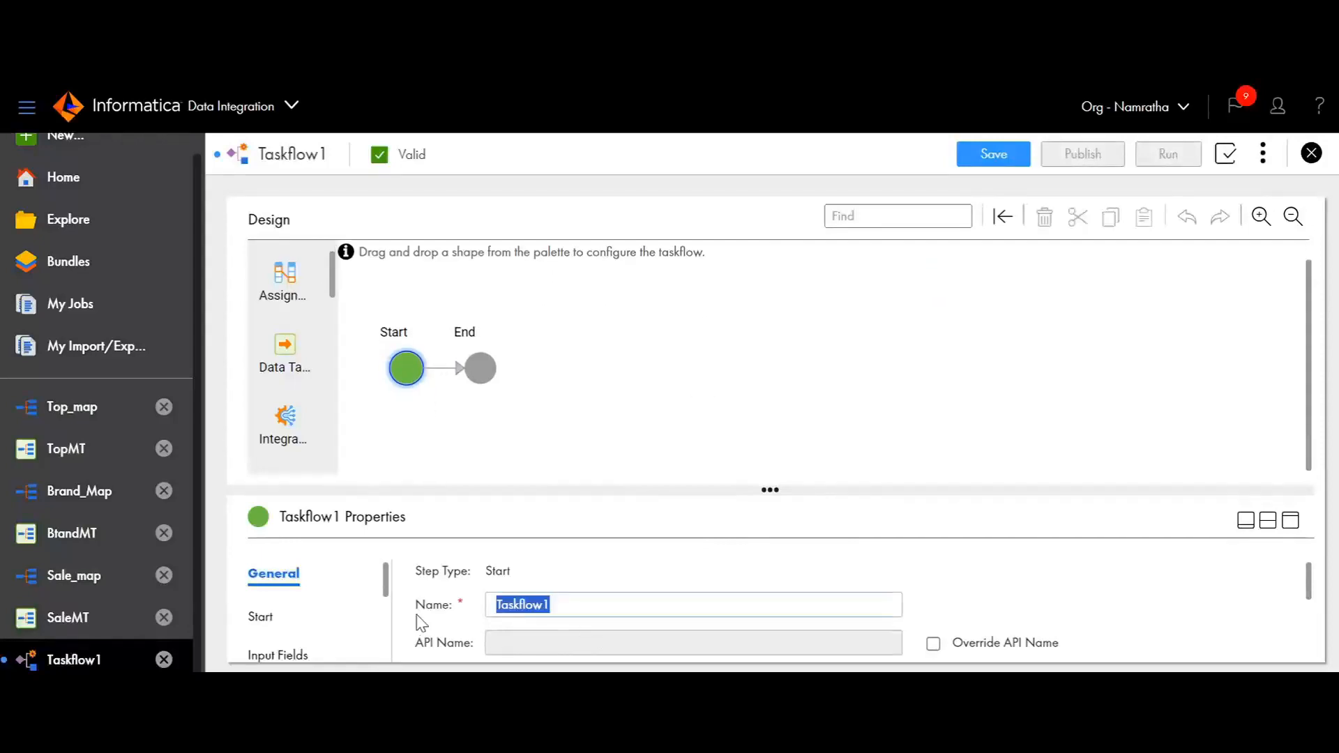
type("TB")
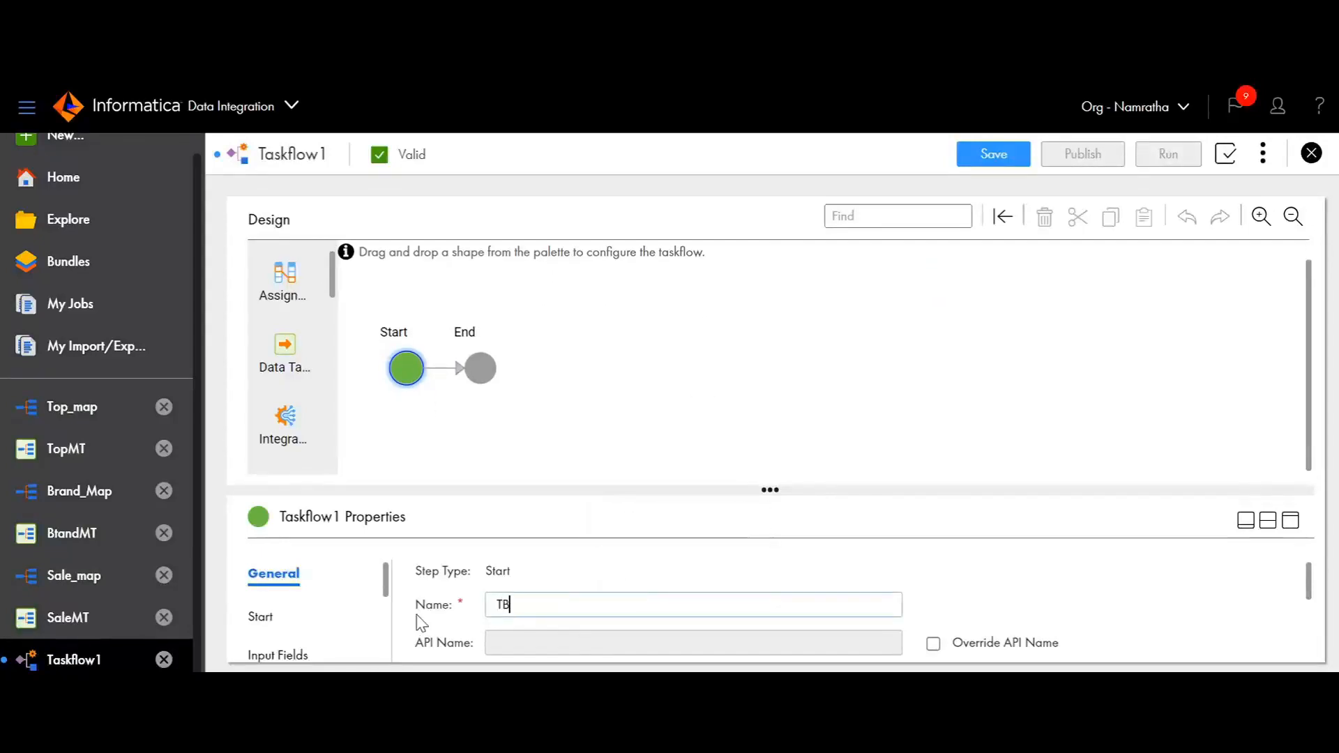
type("S_TaskFlow")
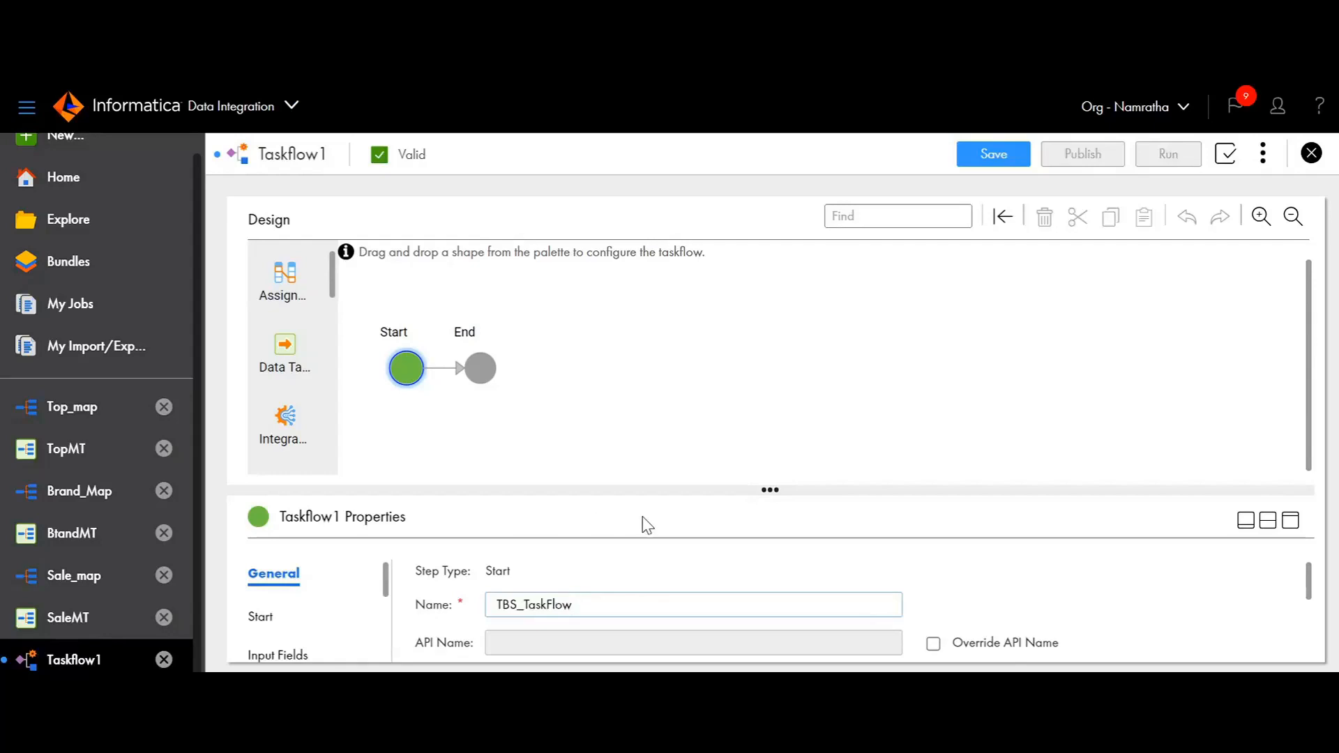
- Add an input field named jobInstanceId of type Text to the taskflow's start properties
left_click_drag(770, 490, 808, 399)
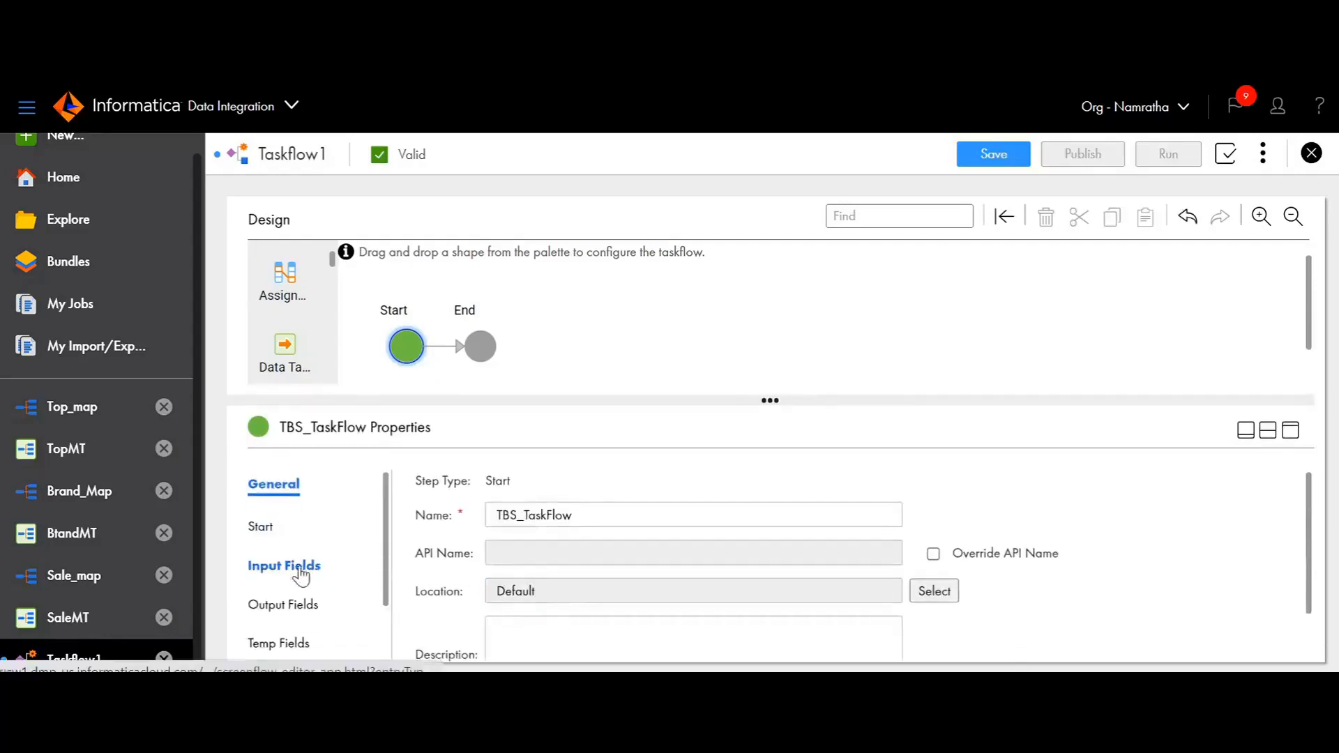
left_click(264, 530)
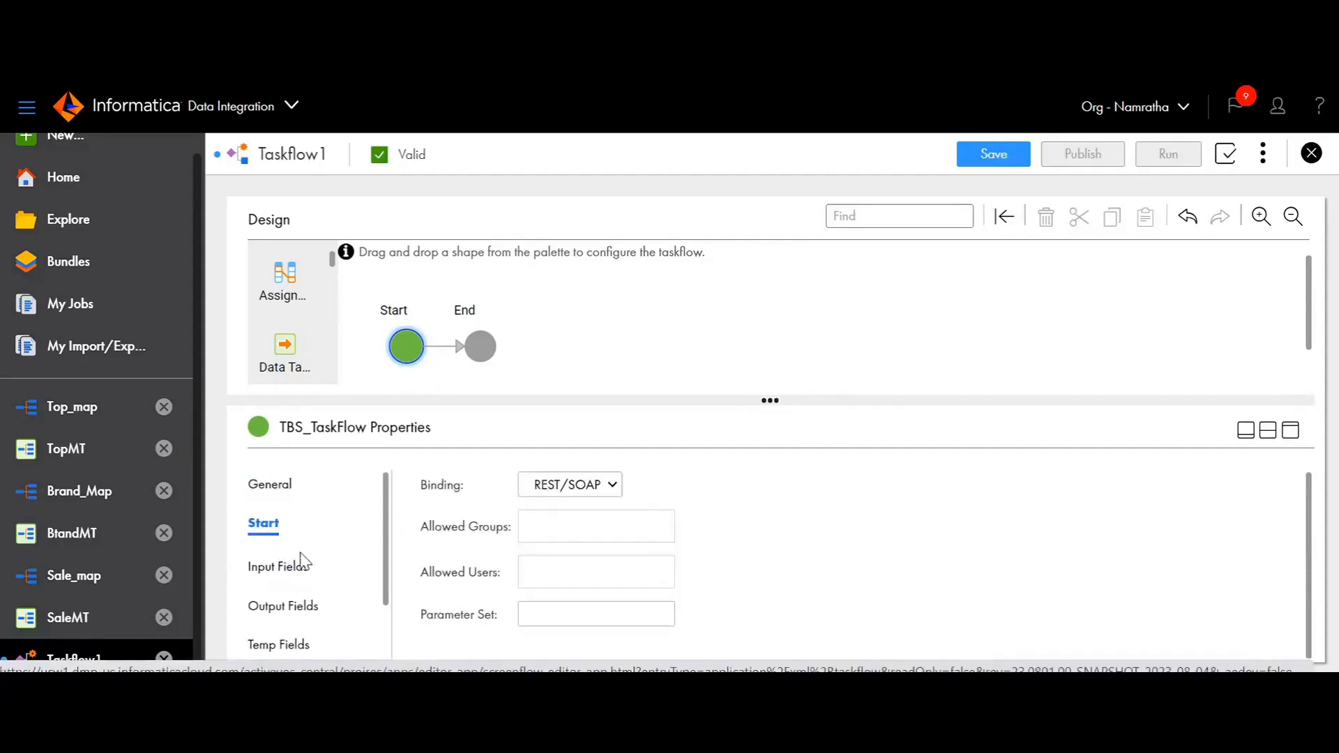
left_click(293, 562)
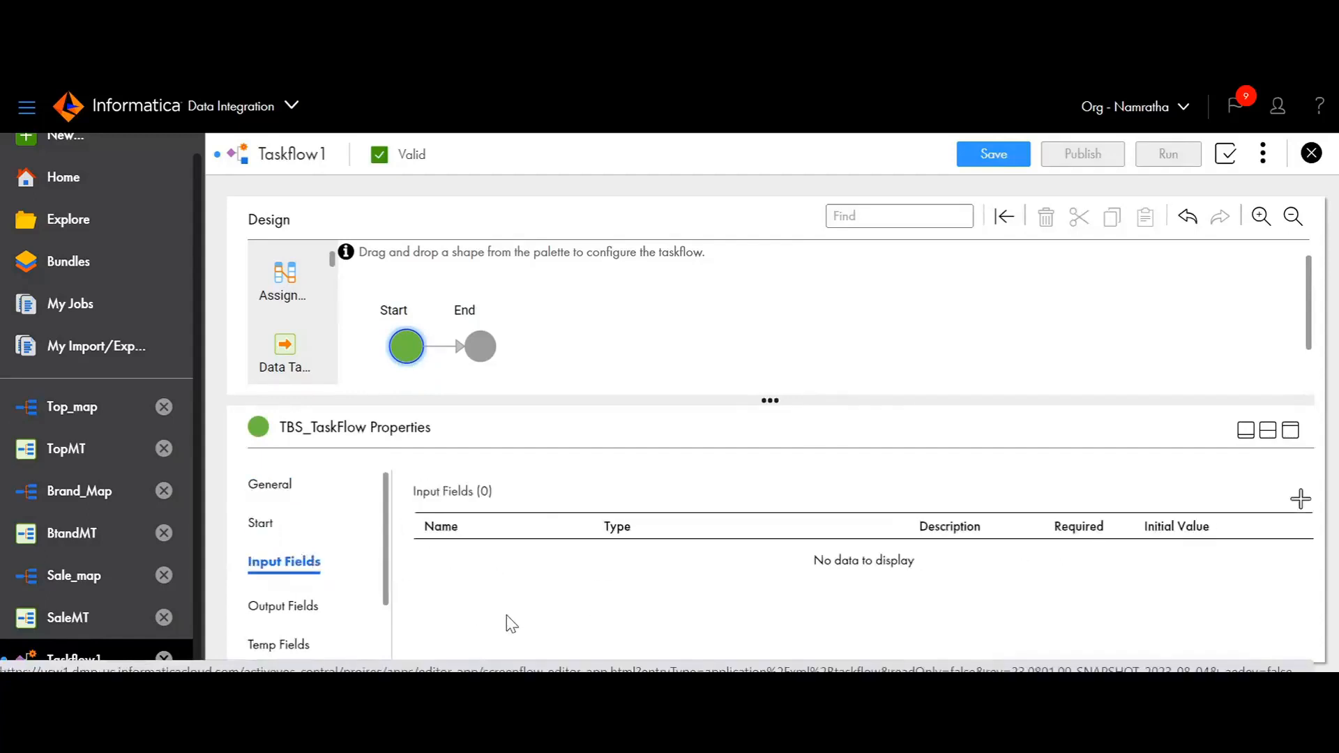
scroll(310, 557, "down", 1)
left_click(305, 537)
left_click(292, 486)
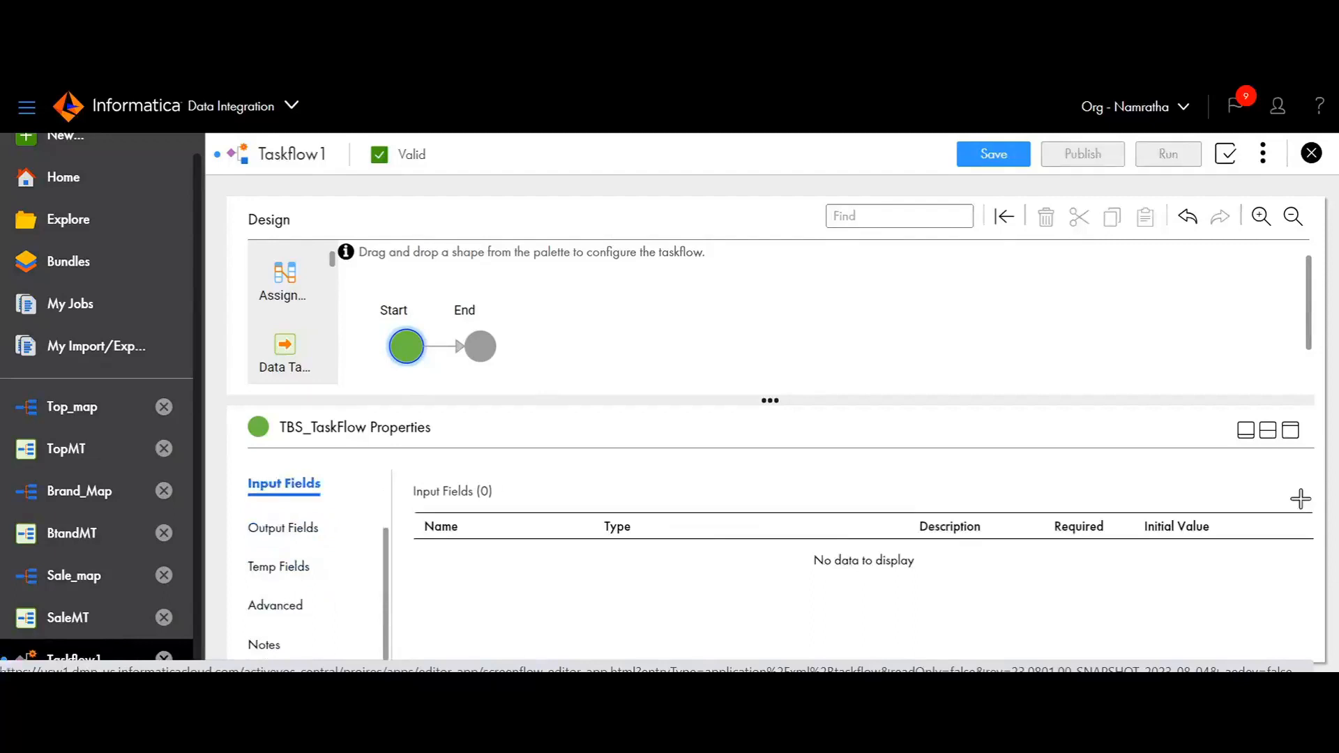
left_click(1300, 498)
left_click(495, 560)
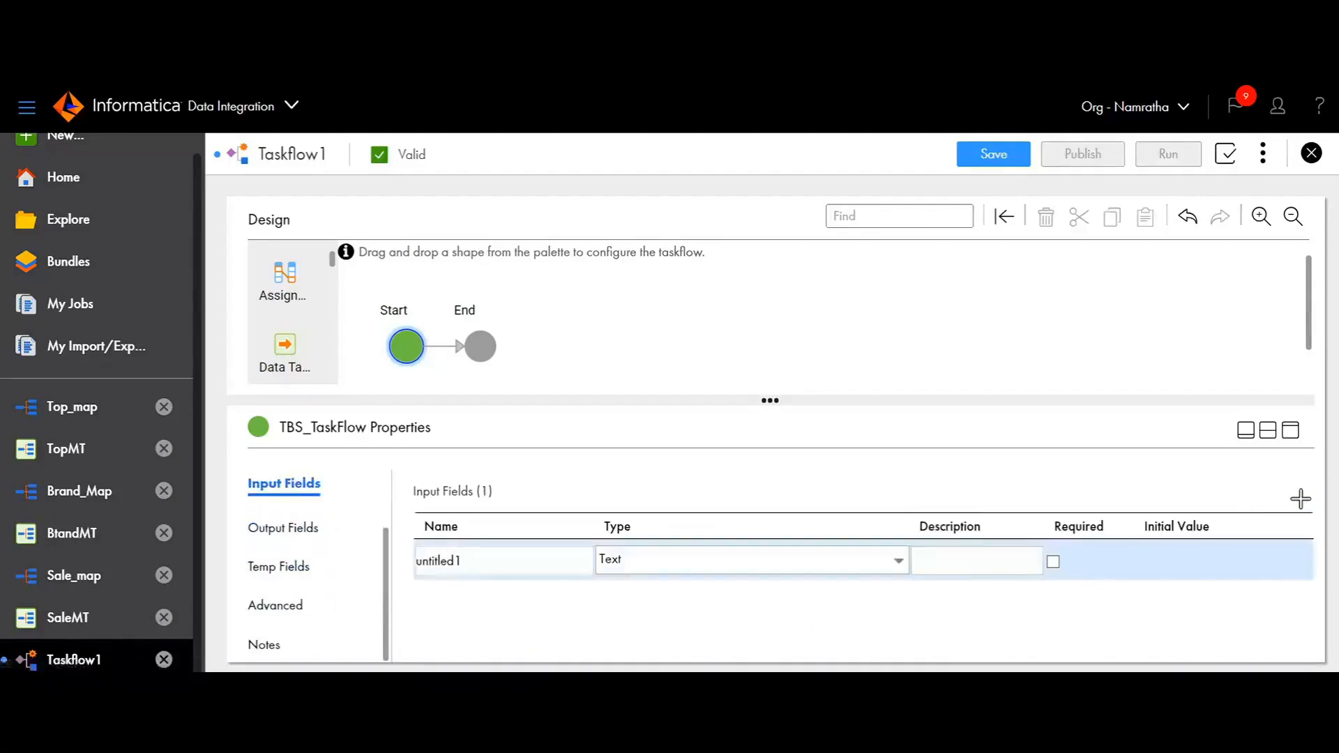
key("BackSpace")
key("BackSpace")
key("BackSpace")
key("BackSpace")
key("BackSpace")
type("jobInstanceId")
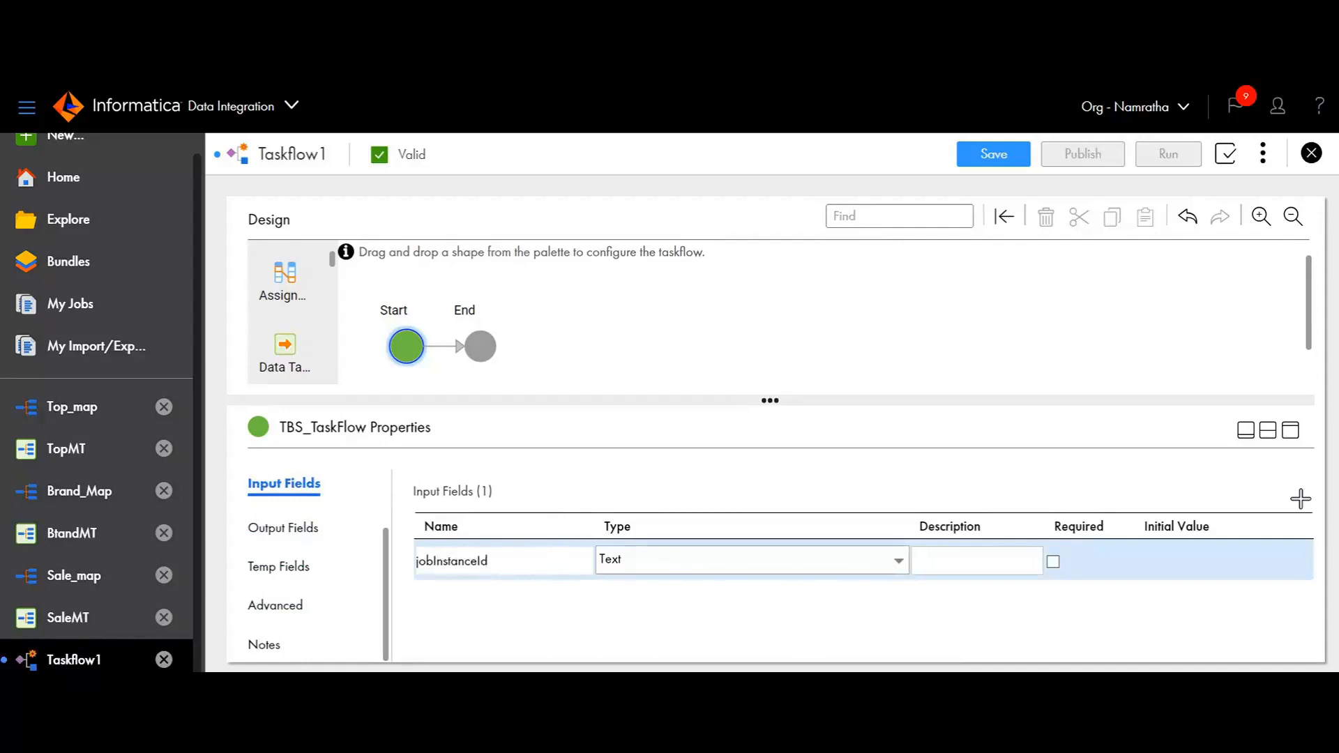
left_click(900, 566)
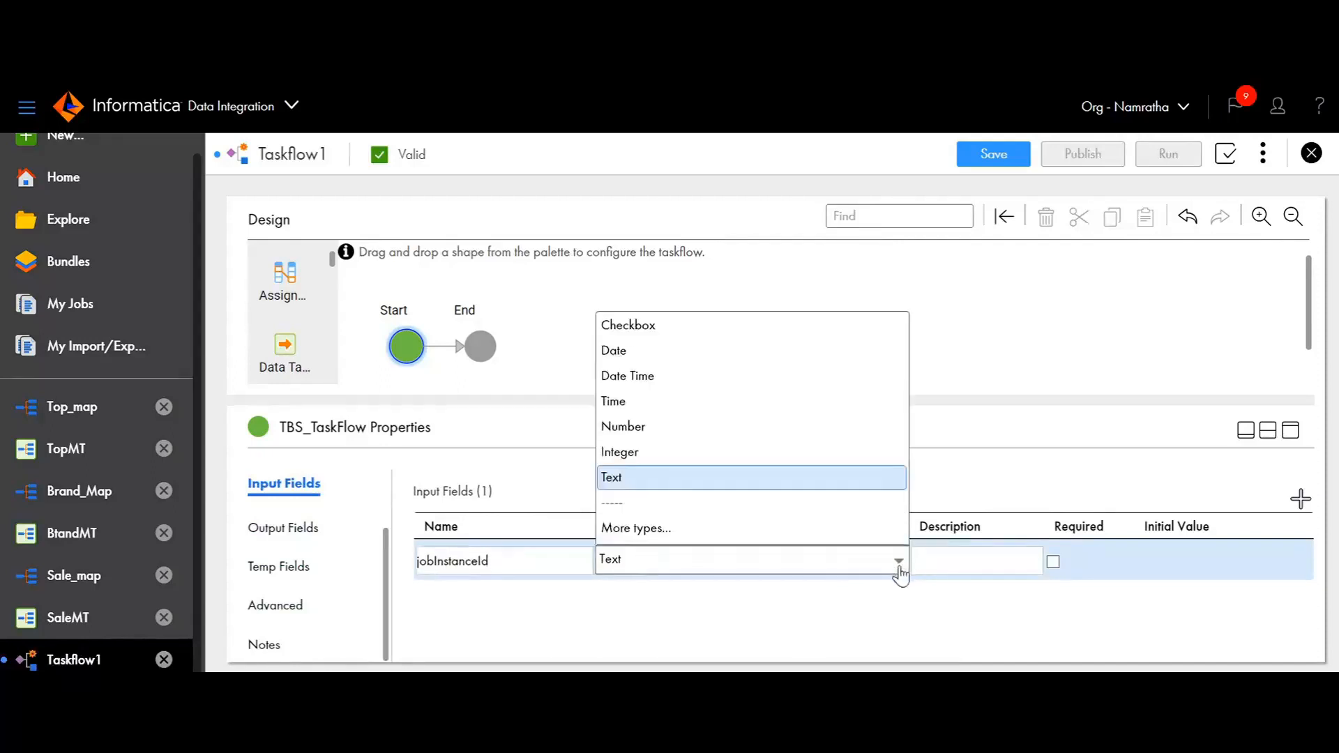
left_click(899, 566)
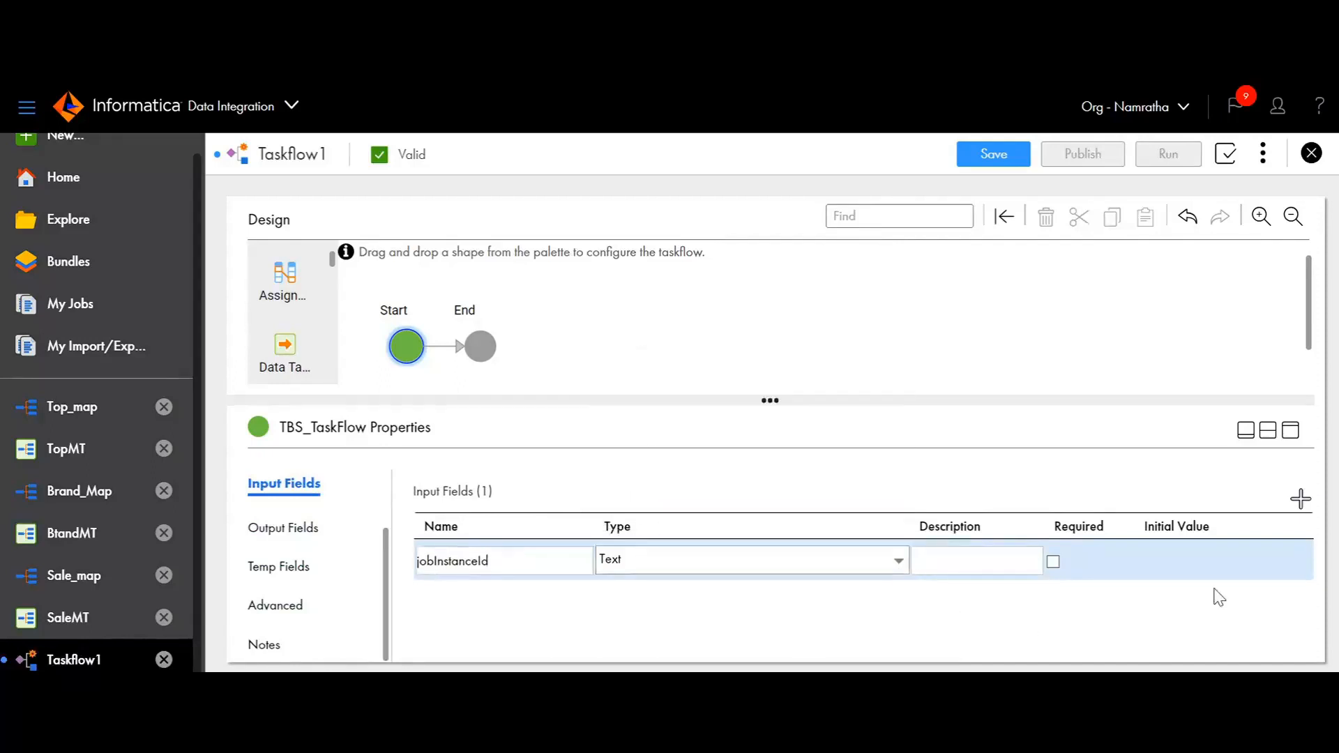
left_click(1137, 623)
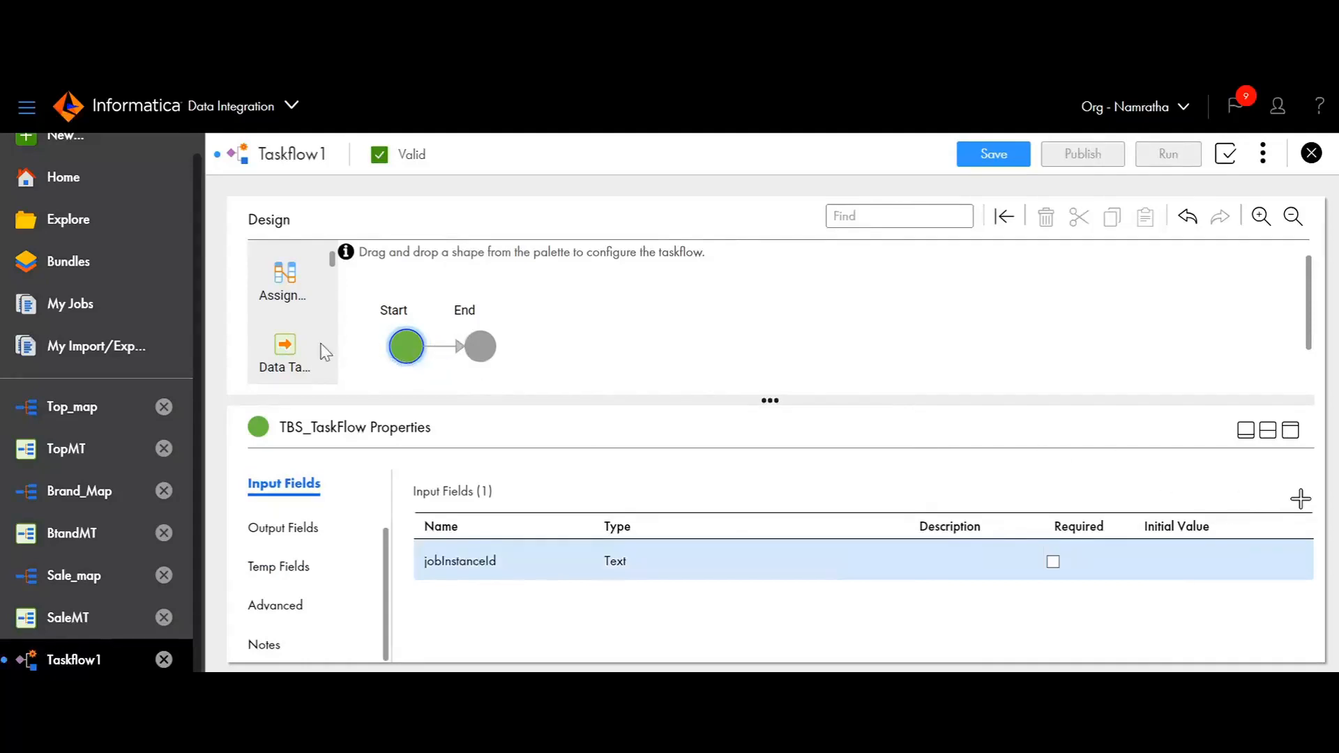
- Insert a data task step named TopTask between Start and End and assign the TopMT mapping task to it
left_click_drag(296, 348, 439, 359)
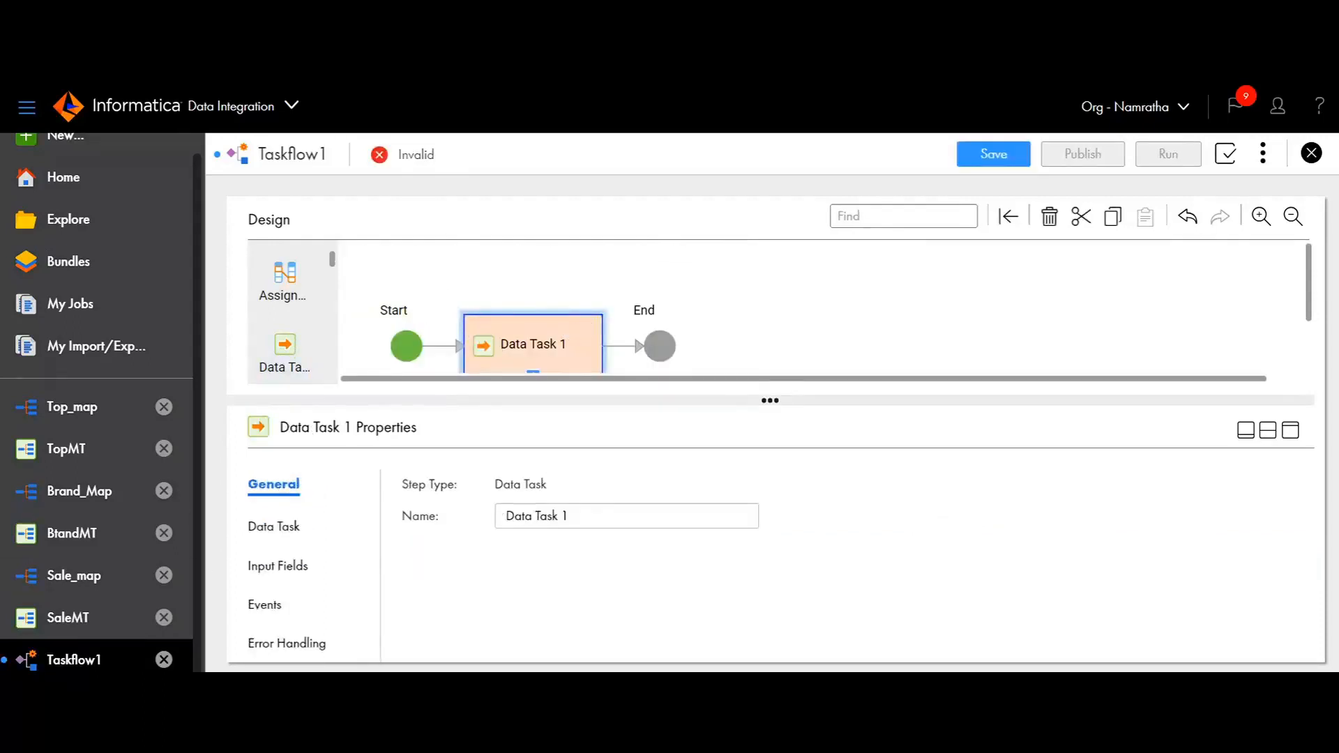
triple_click(503, 516)
type("TopTask")
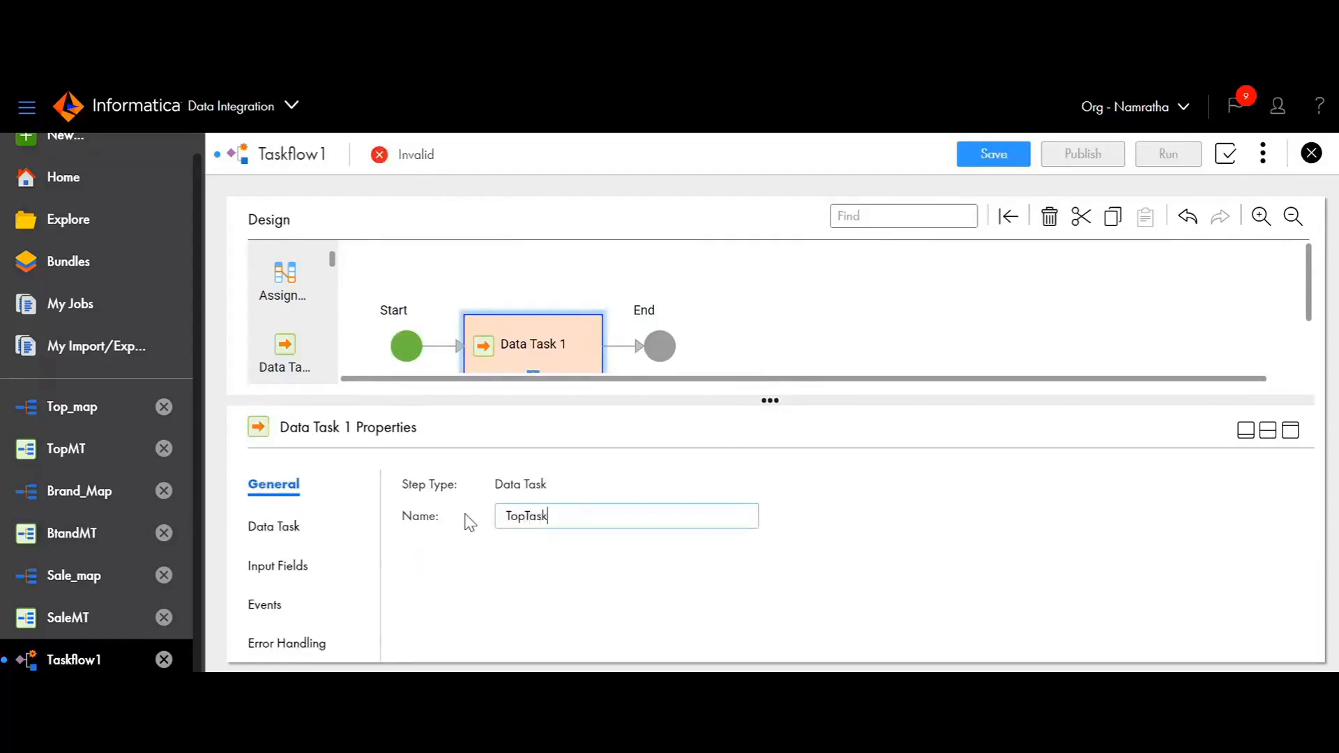
left_click(273, 526)
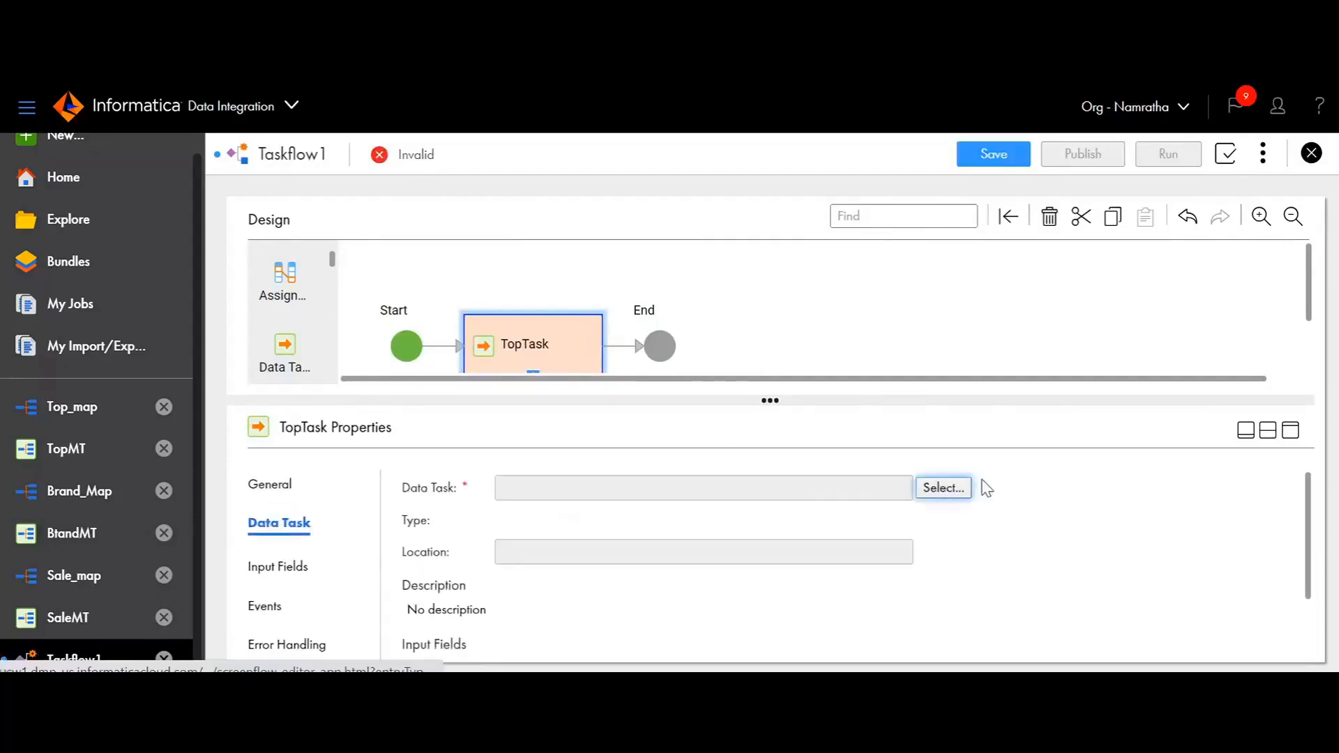
left_click(944, 487)
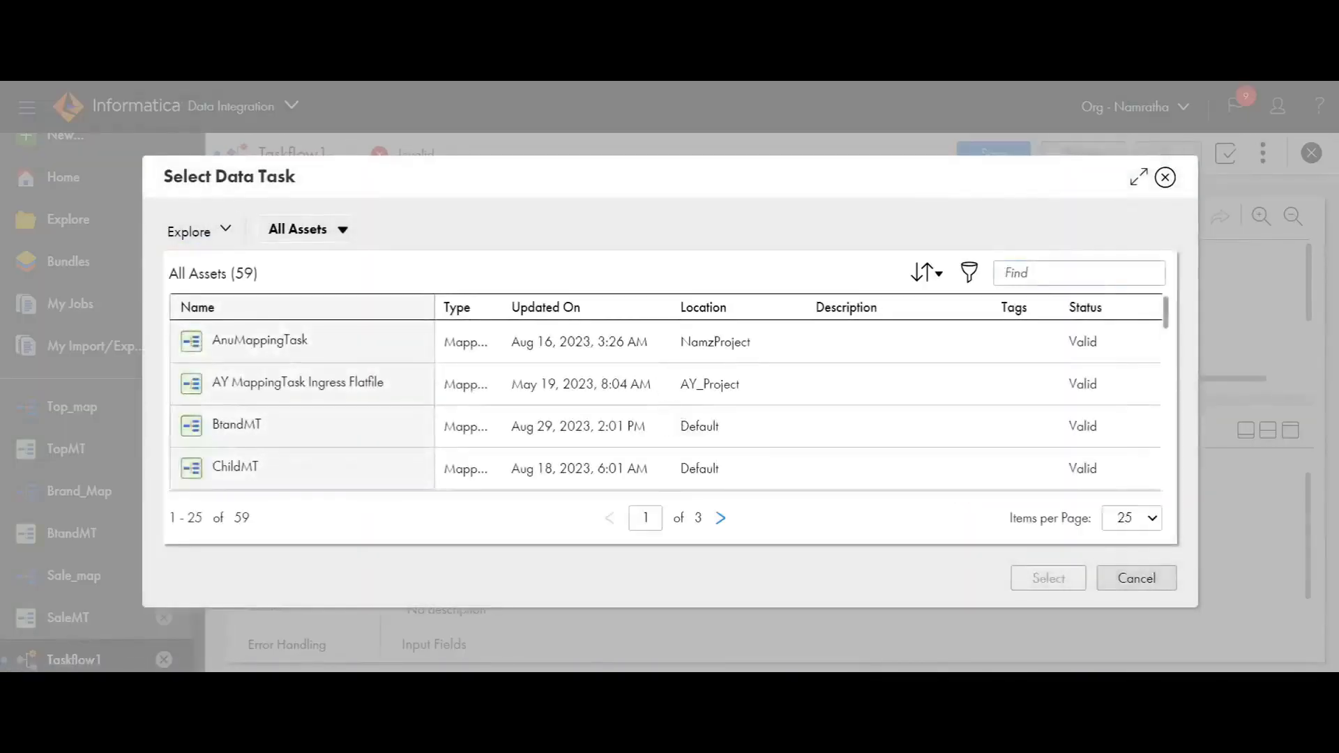
type("top")
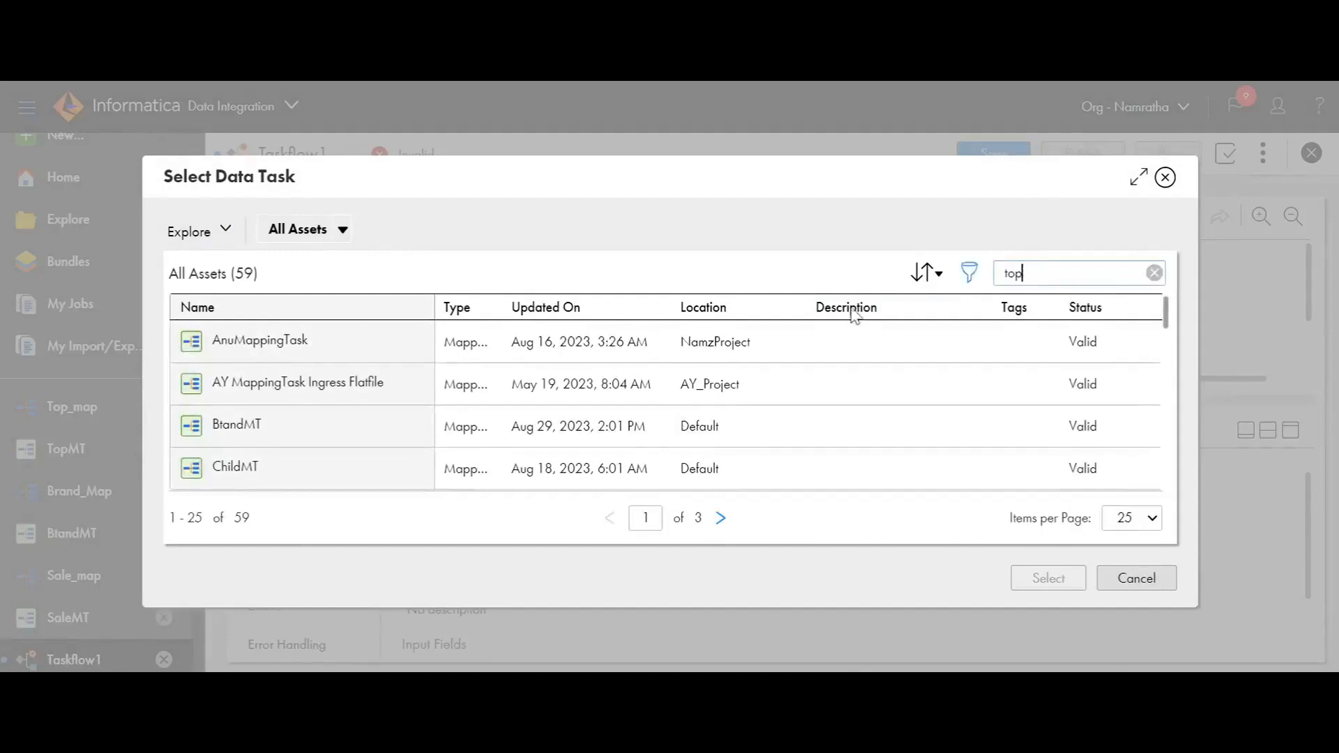
key("Return")
left_click(302, 349)
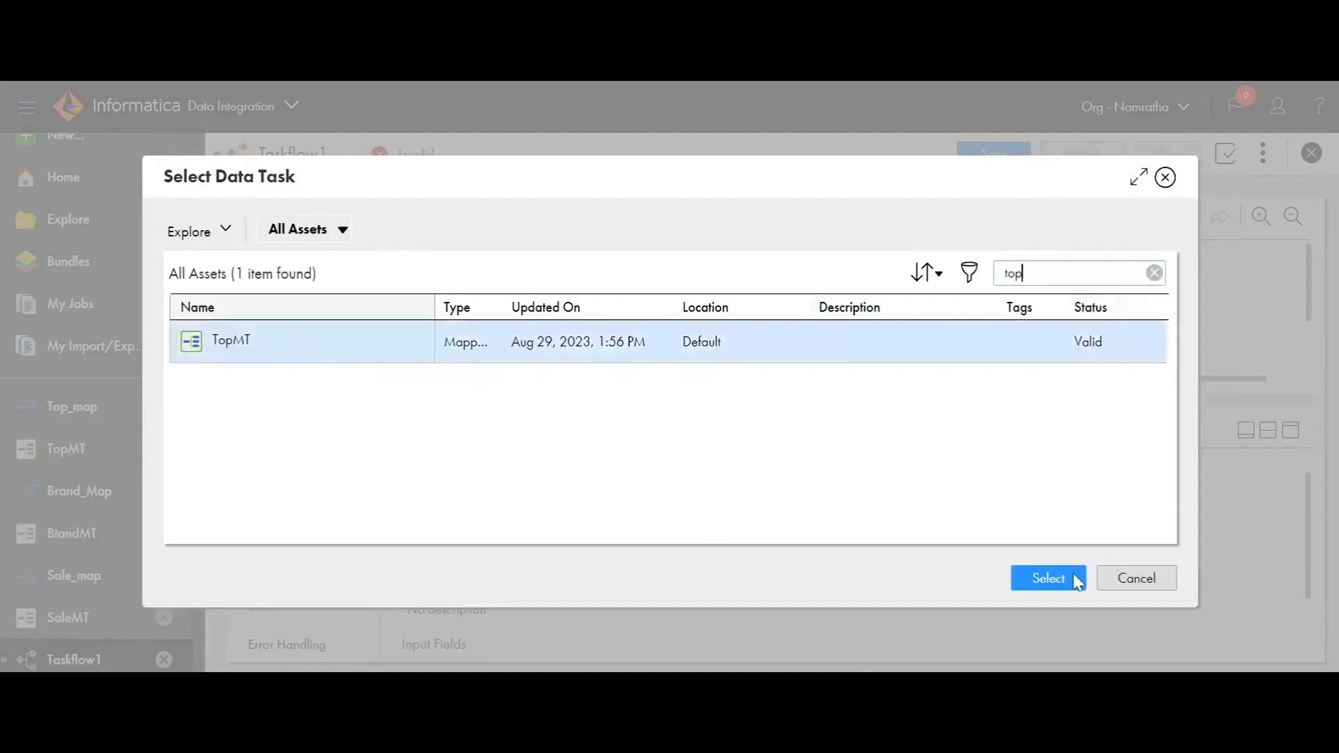
left_click(1047, 584)
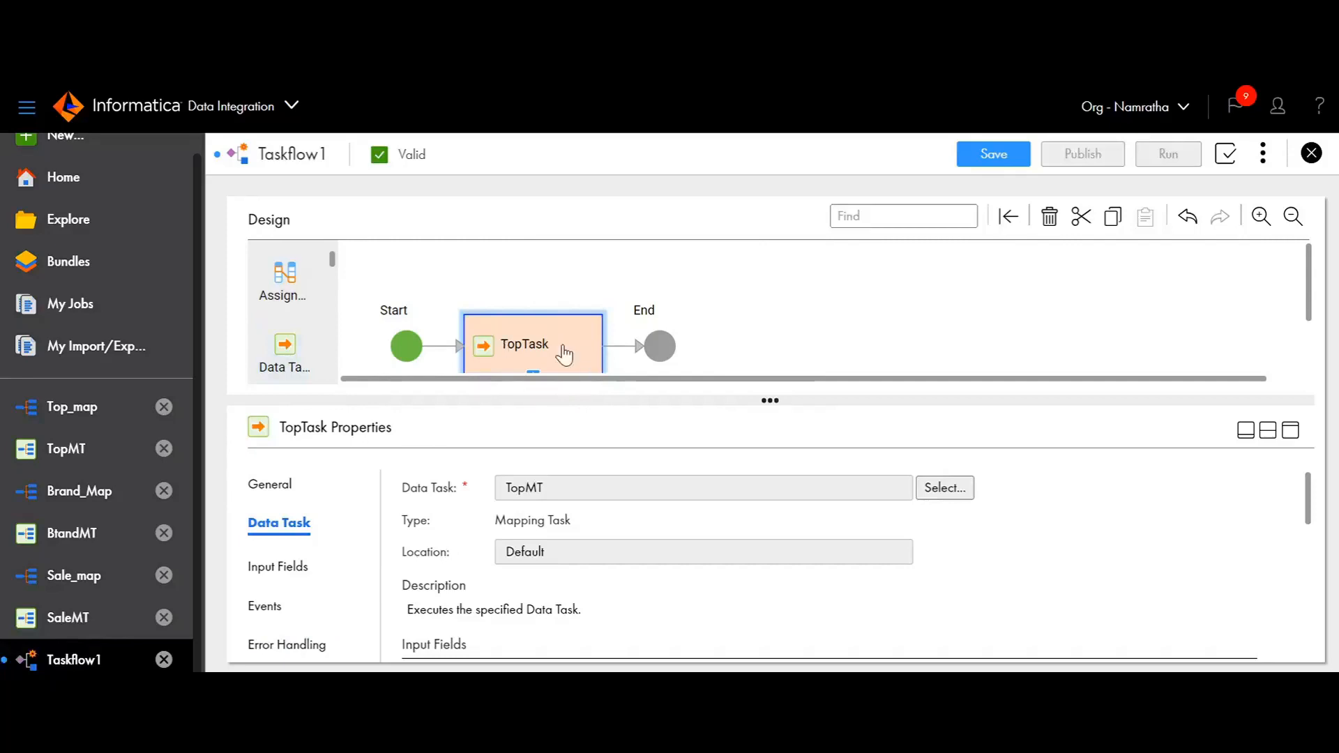
- Add TopMT's in-out parameter jobInstanceId as an input field of TopTask
left_click(282, 575)
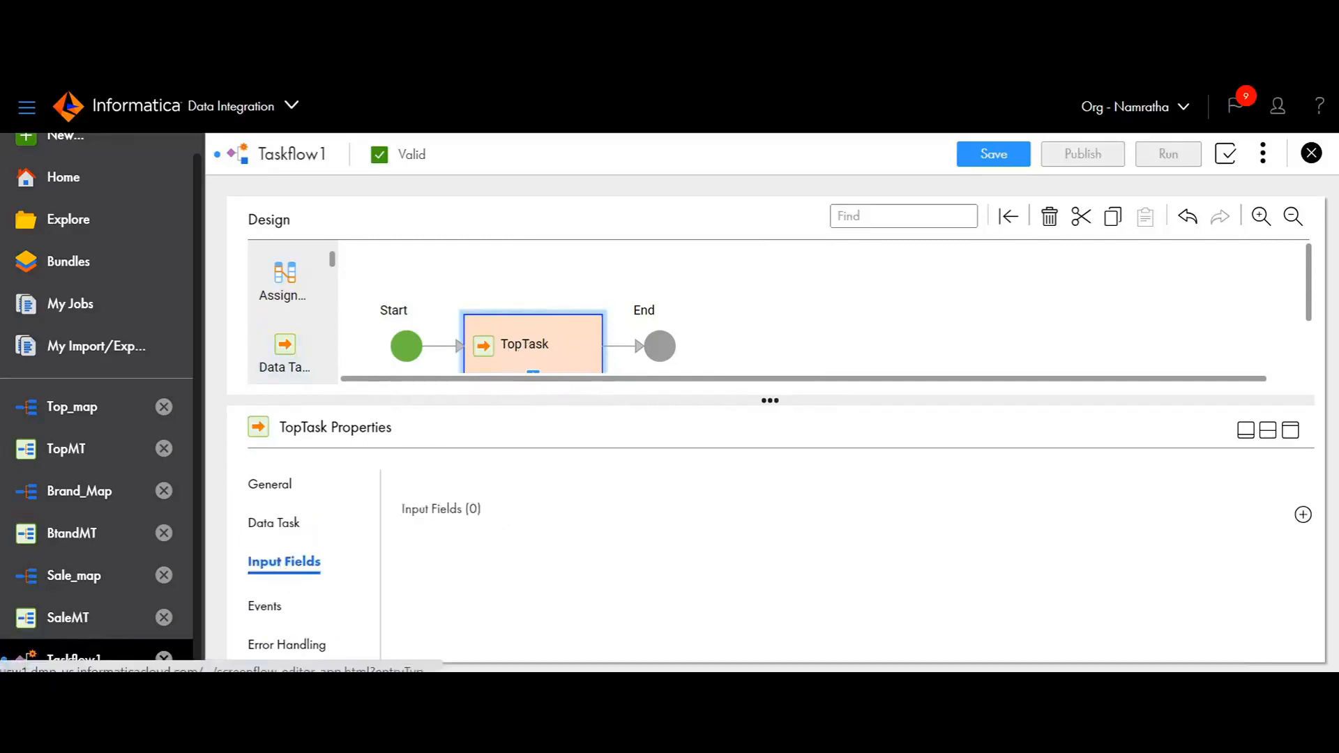
left_click(1301, 516)
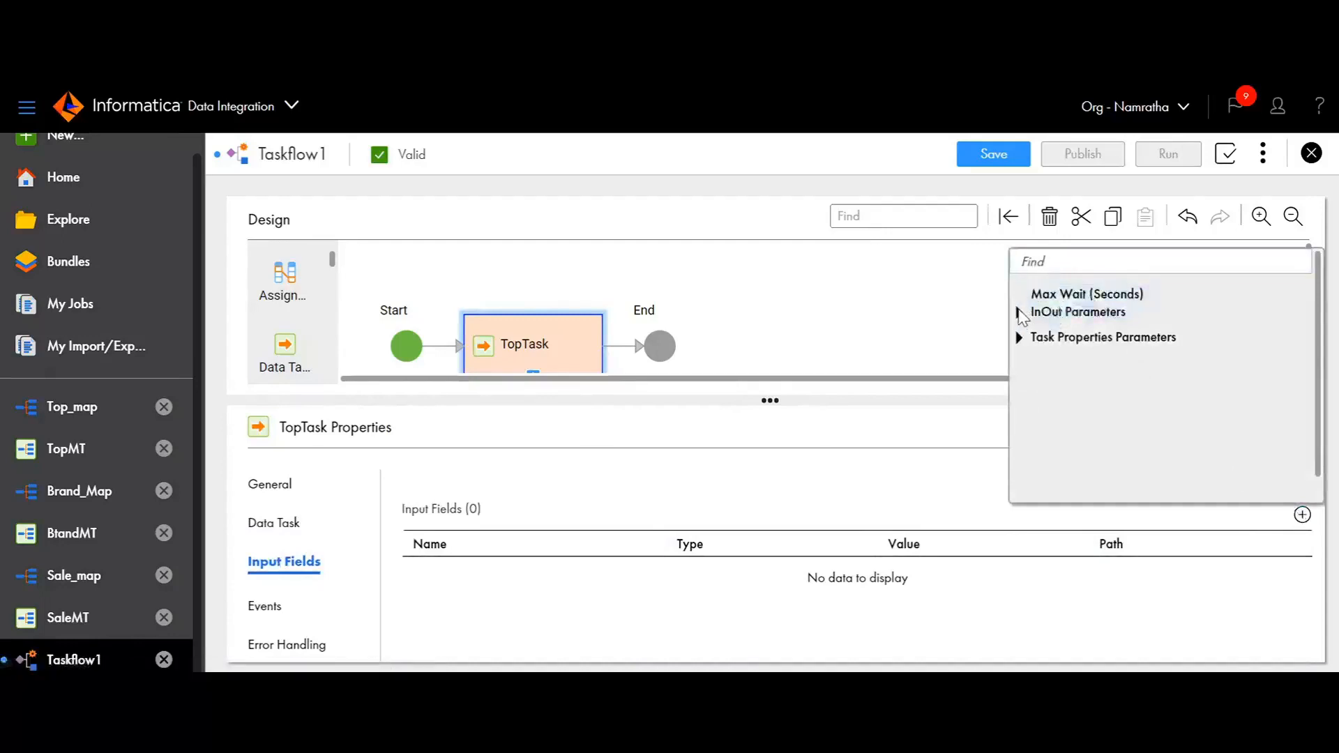
left_click(1020, 313)
left_click(1072, 345)
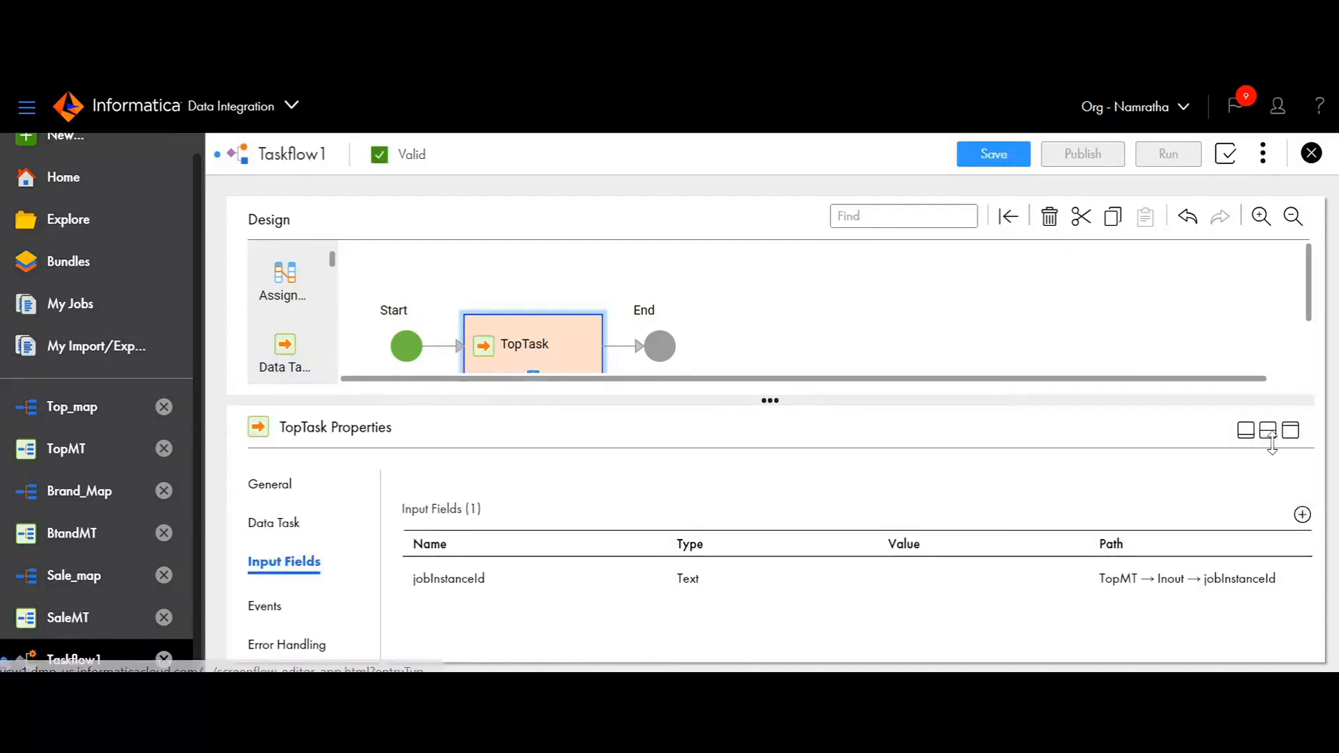
- Set the value of TopTask's jobInstanceId input to come from the taskflow field jobInstanceId
left_click(1271, 579)
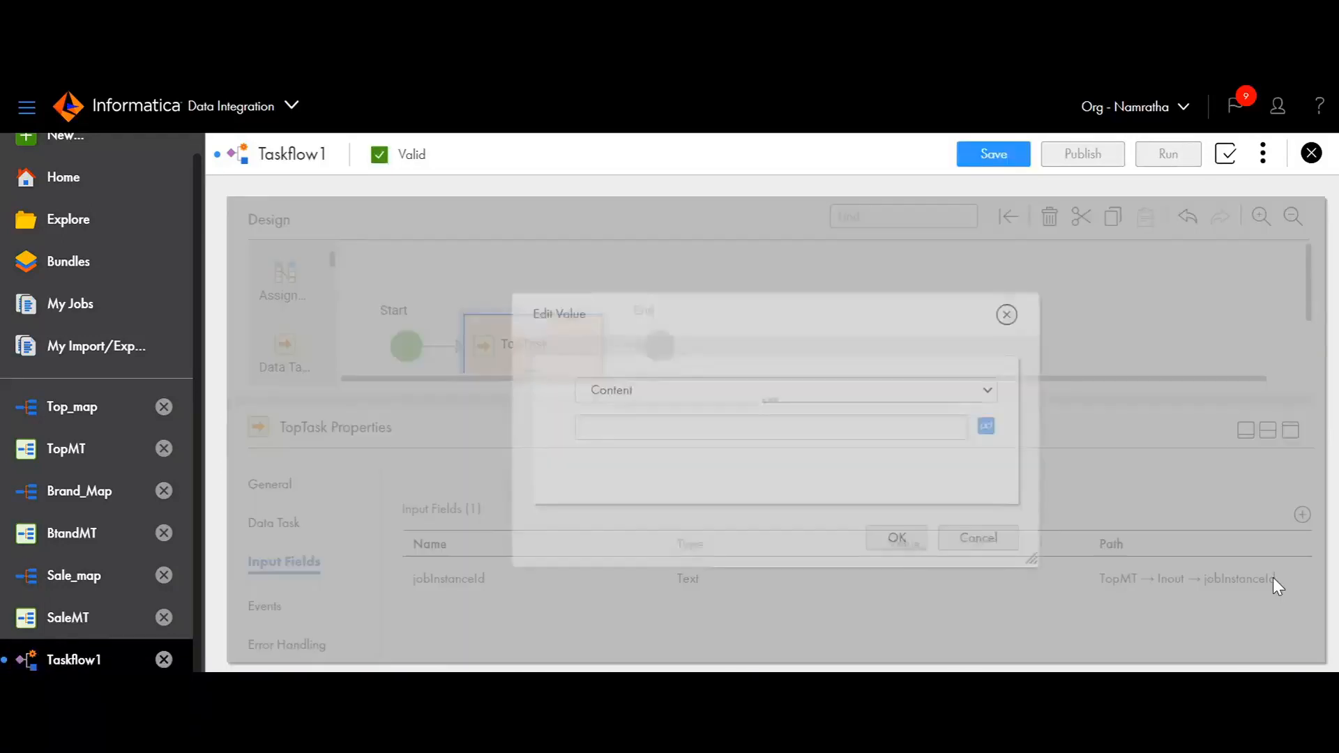
left_click(943, 392)
left_click(761, 428)
left_click(983, 388)
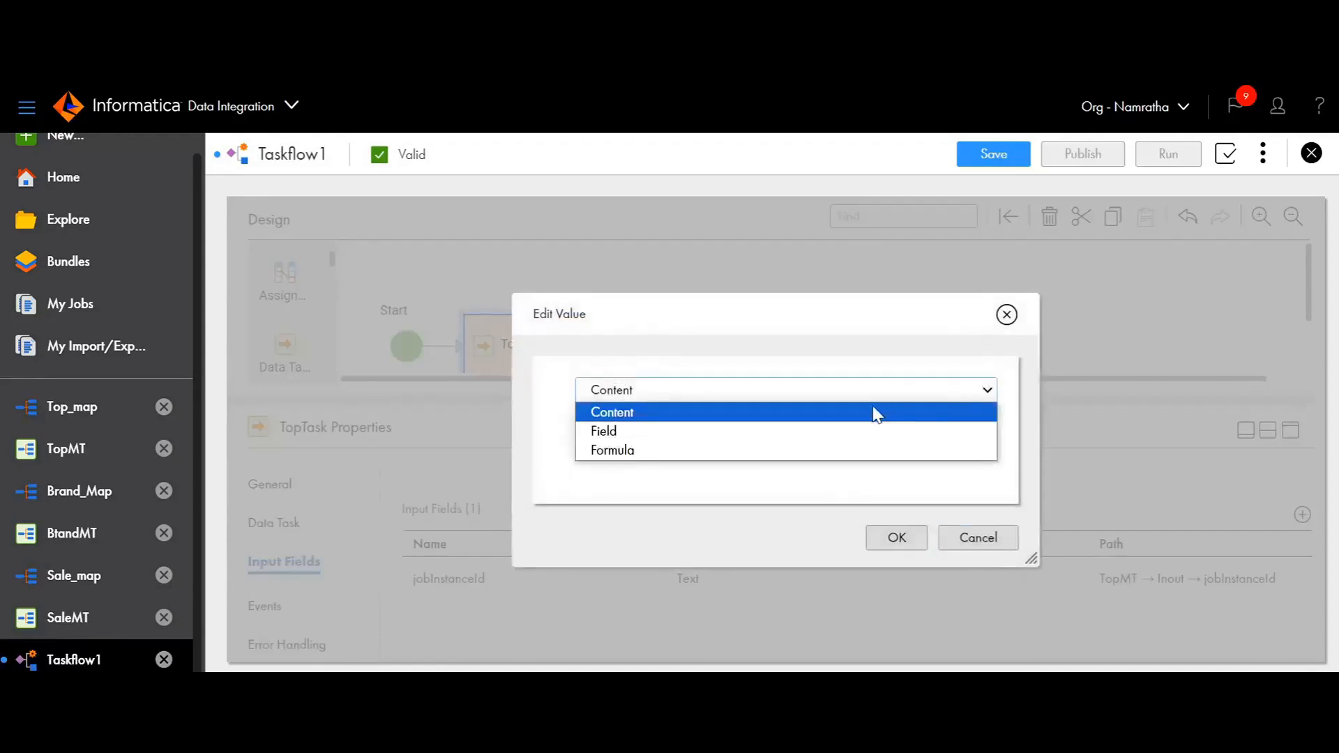
left_click(847, 436)
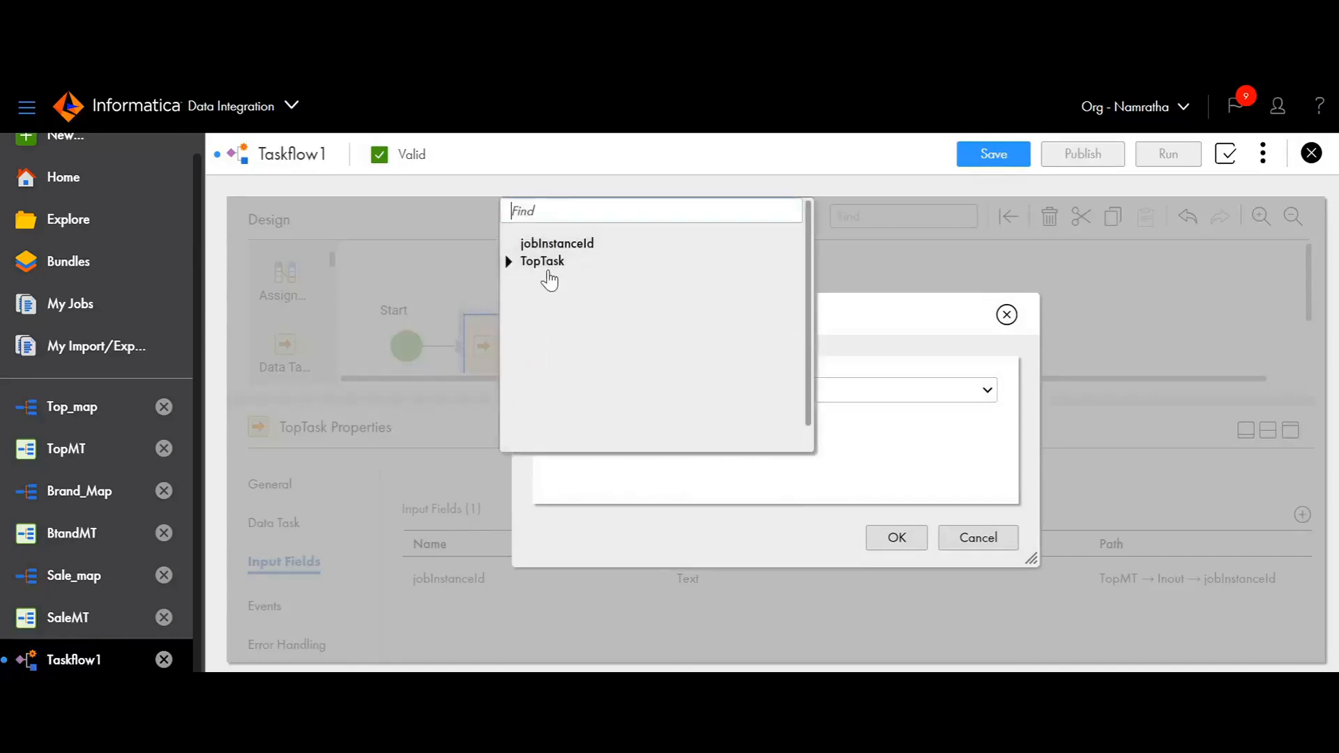
left_click(556, 243)
left_click(894, 539)
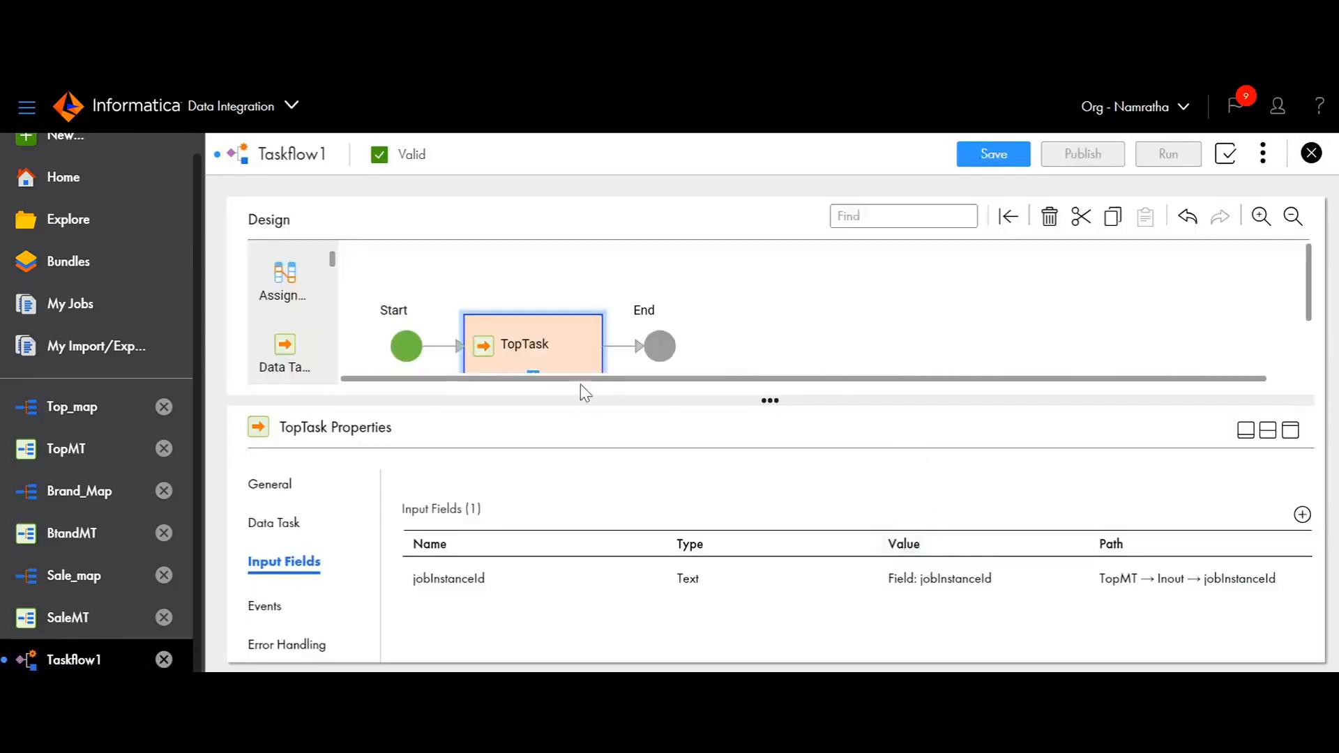
- Insert a second data task step between TopTask and End and name it BrandTask
left_click_drag(293, 354, 634, 355)
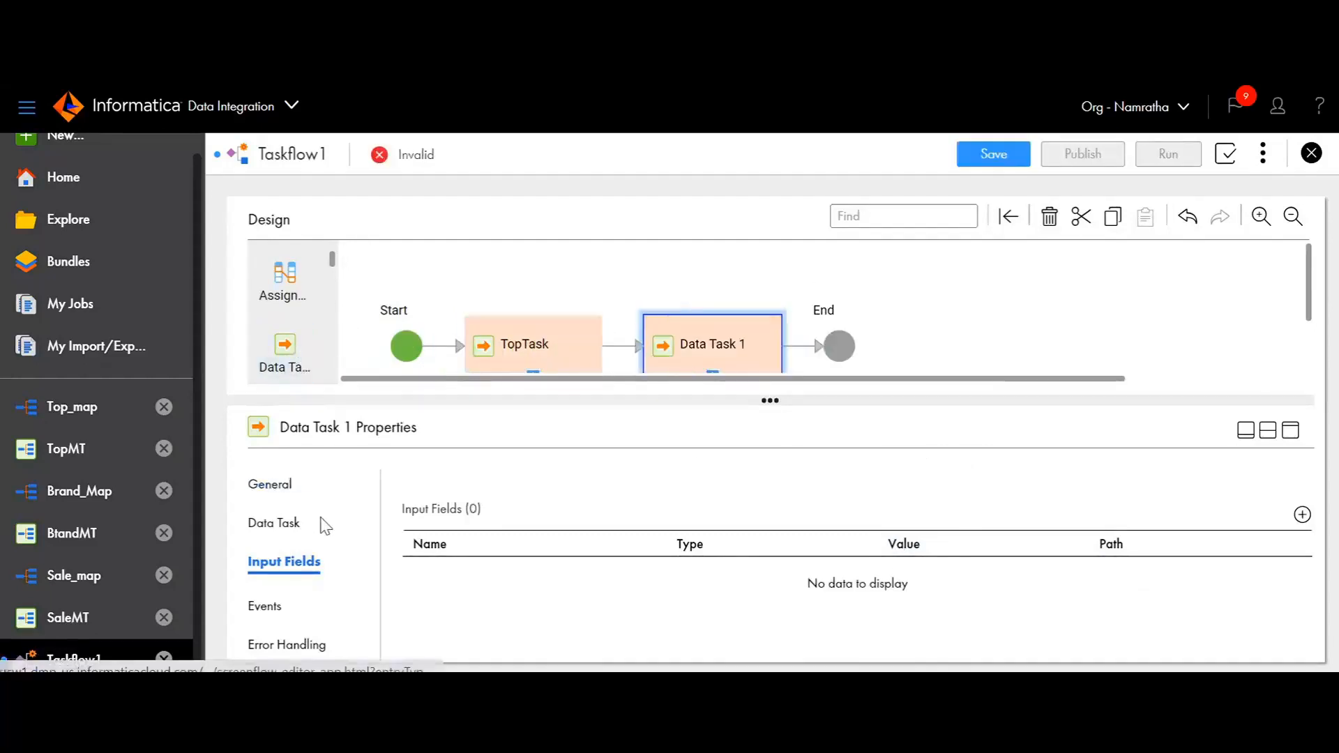
left_click(270, 484)
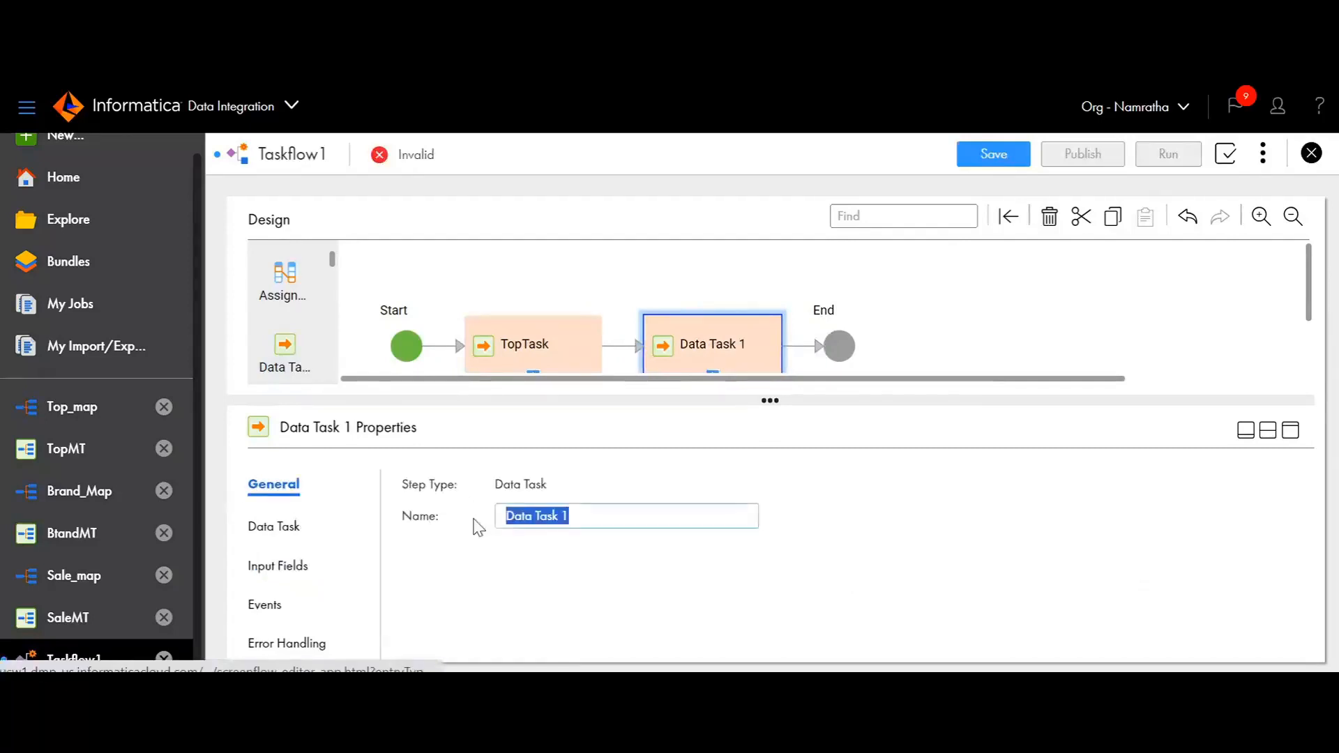
type("Brans")
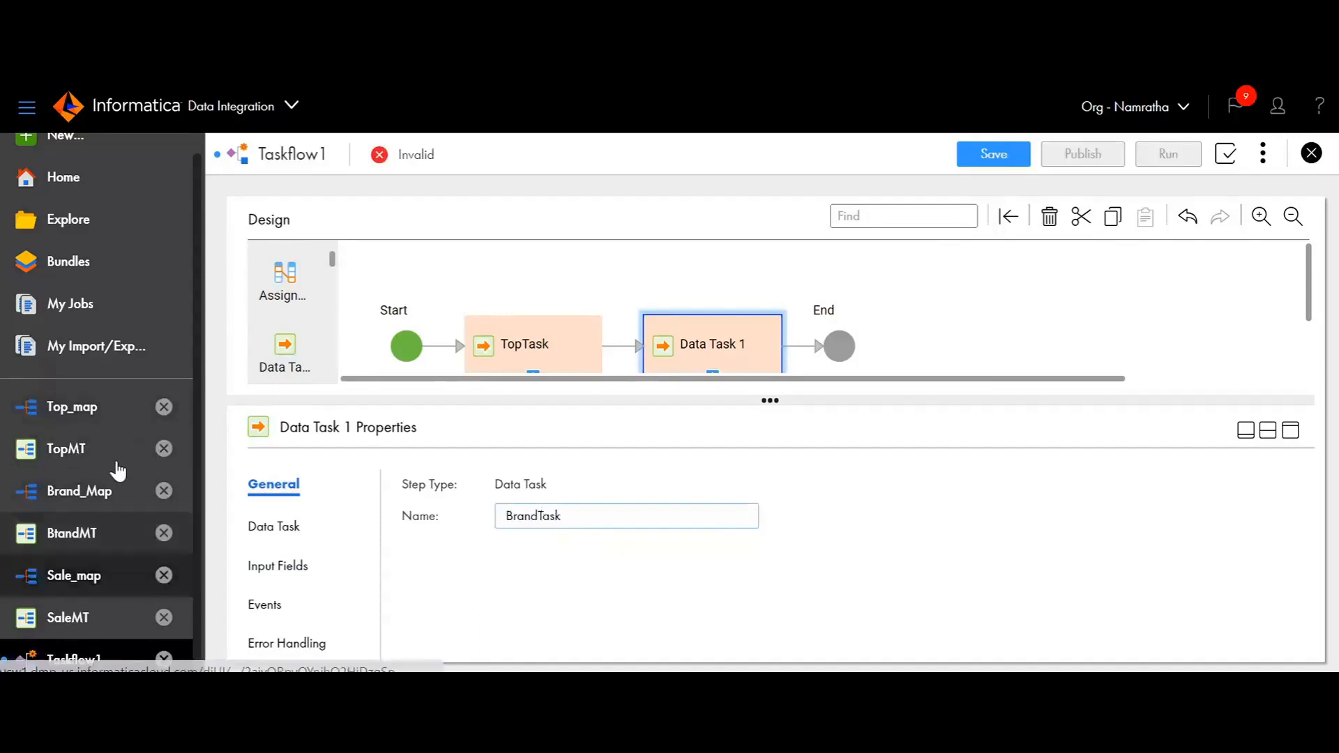
- Find the BtandMT mapping task by searching for Btand and assign it as the data task of BrandTask
left_click(300, 529)
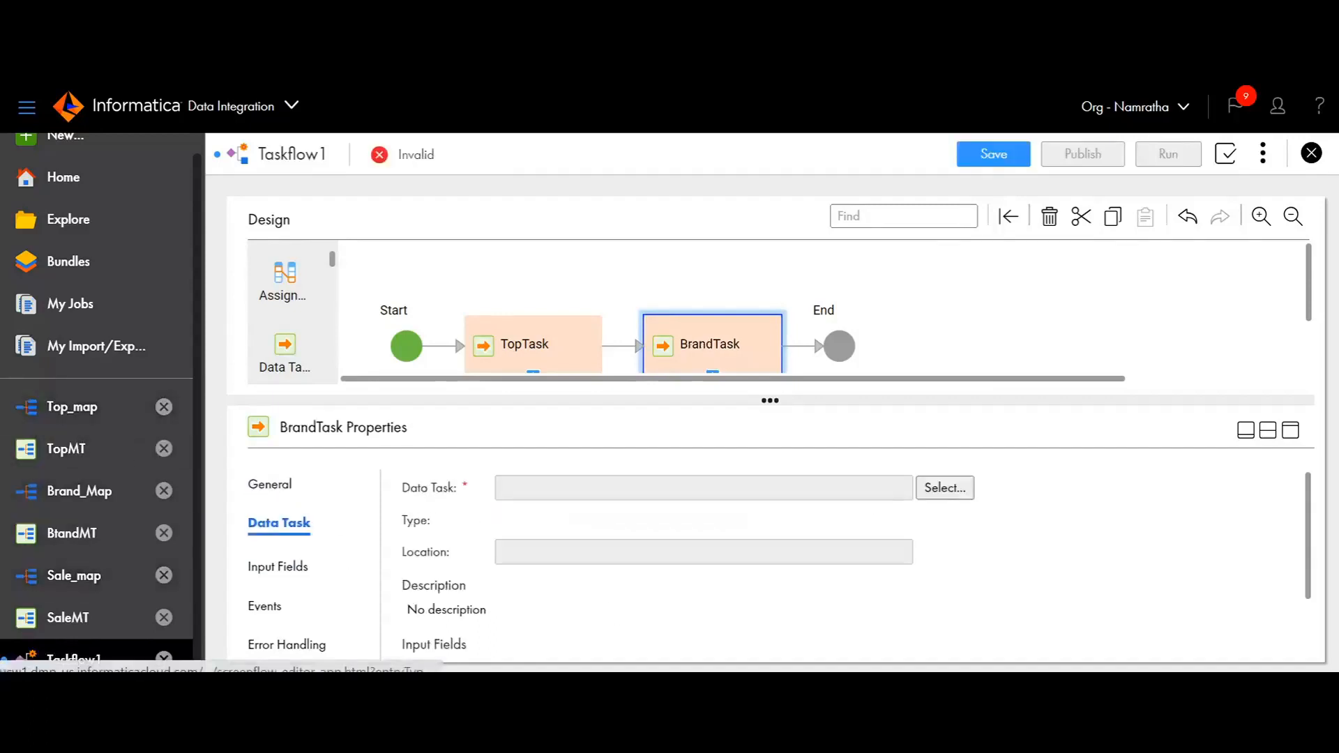
left_click(956, 491)
left_click(1017, 273)
type("Brands")
key("BackSpace")
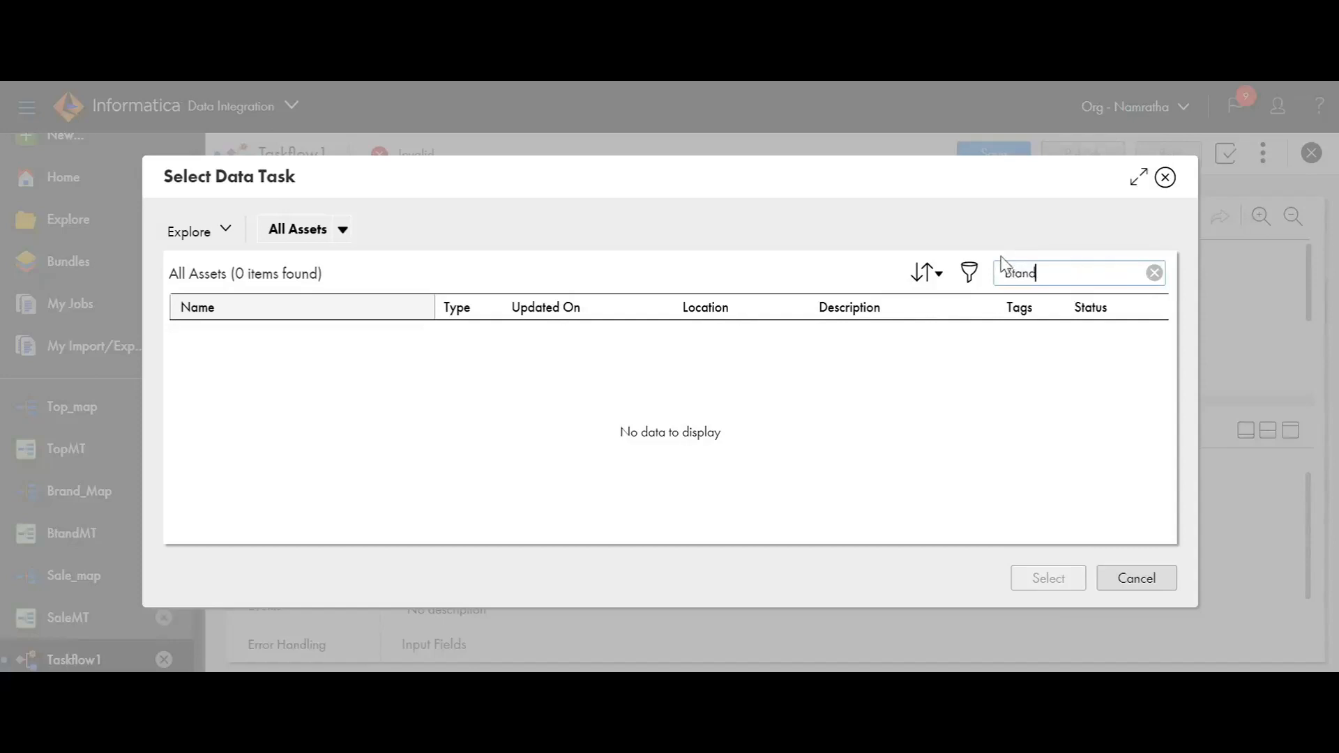
left_click(334, 360)
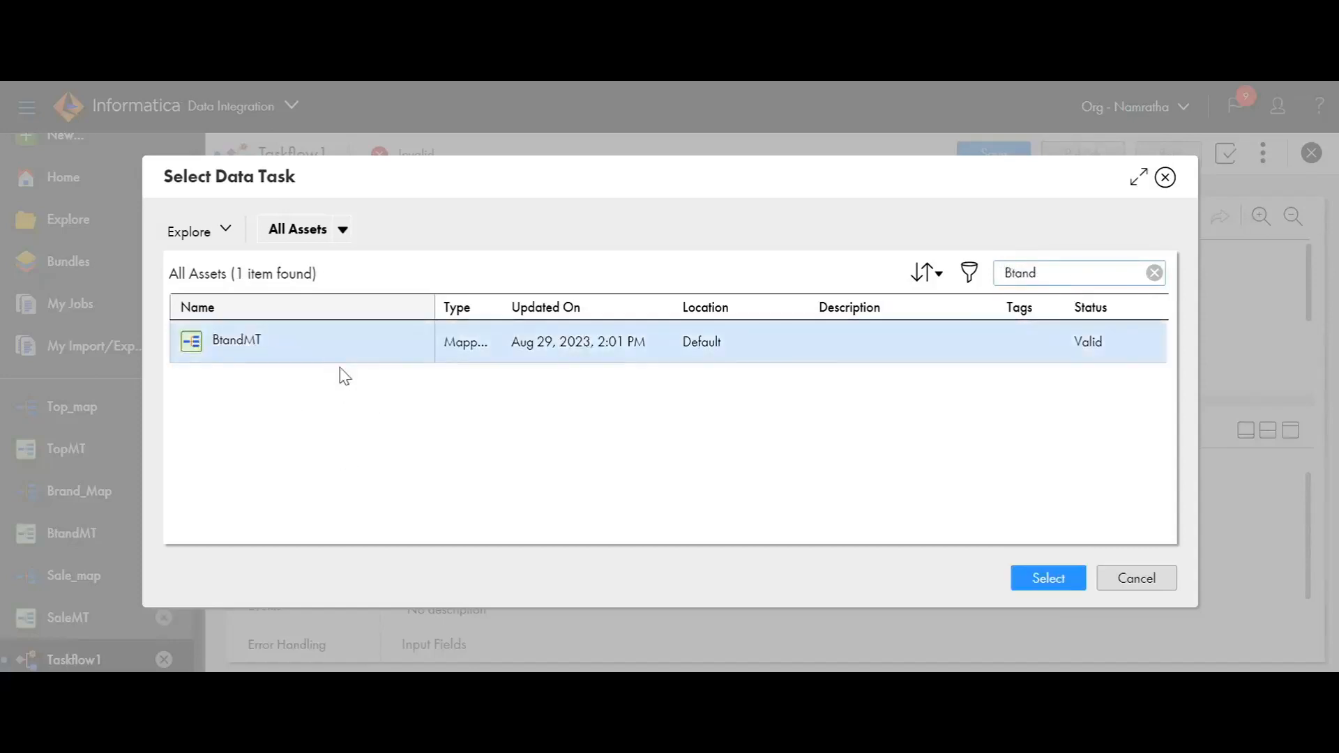
left_click(1042, 581)
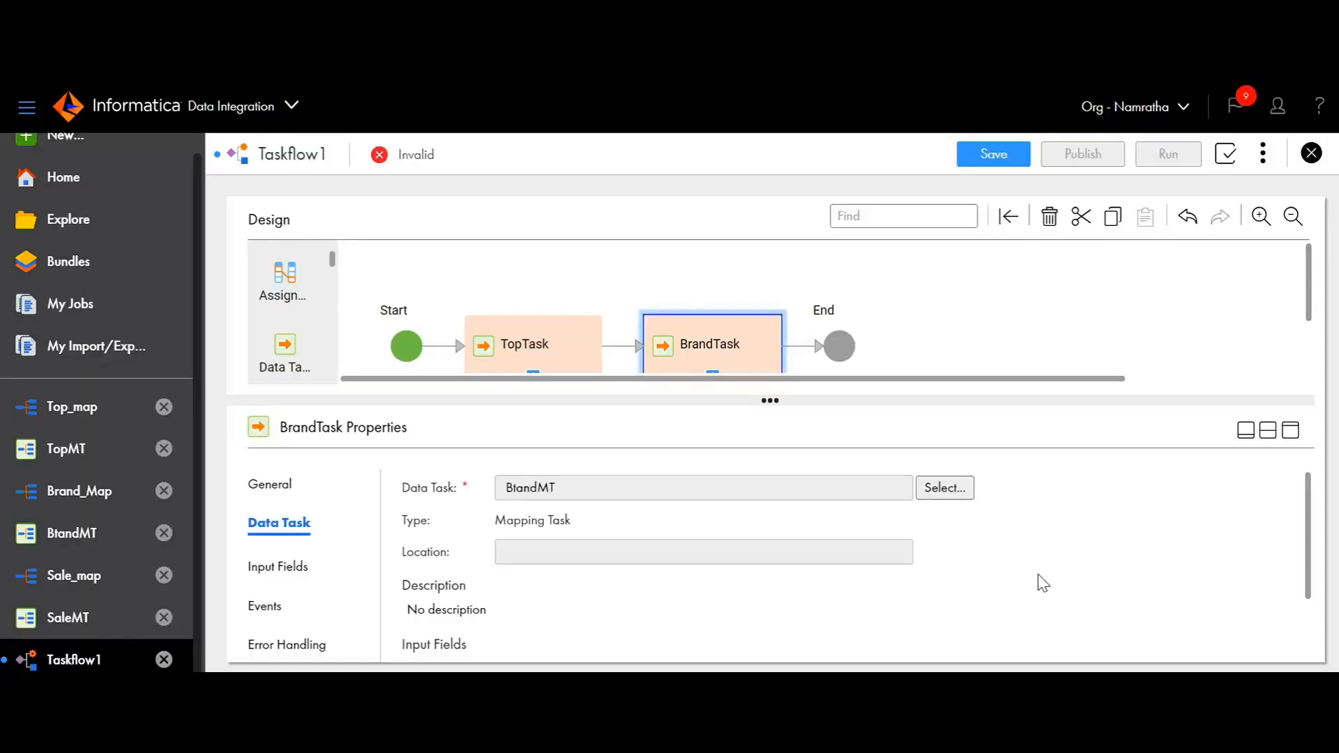
- Add BtandMT's in-out parameter jobInstanceId as an input field of BrandTask
left_click(300, 566)
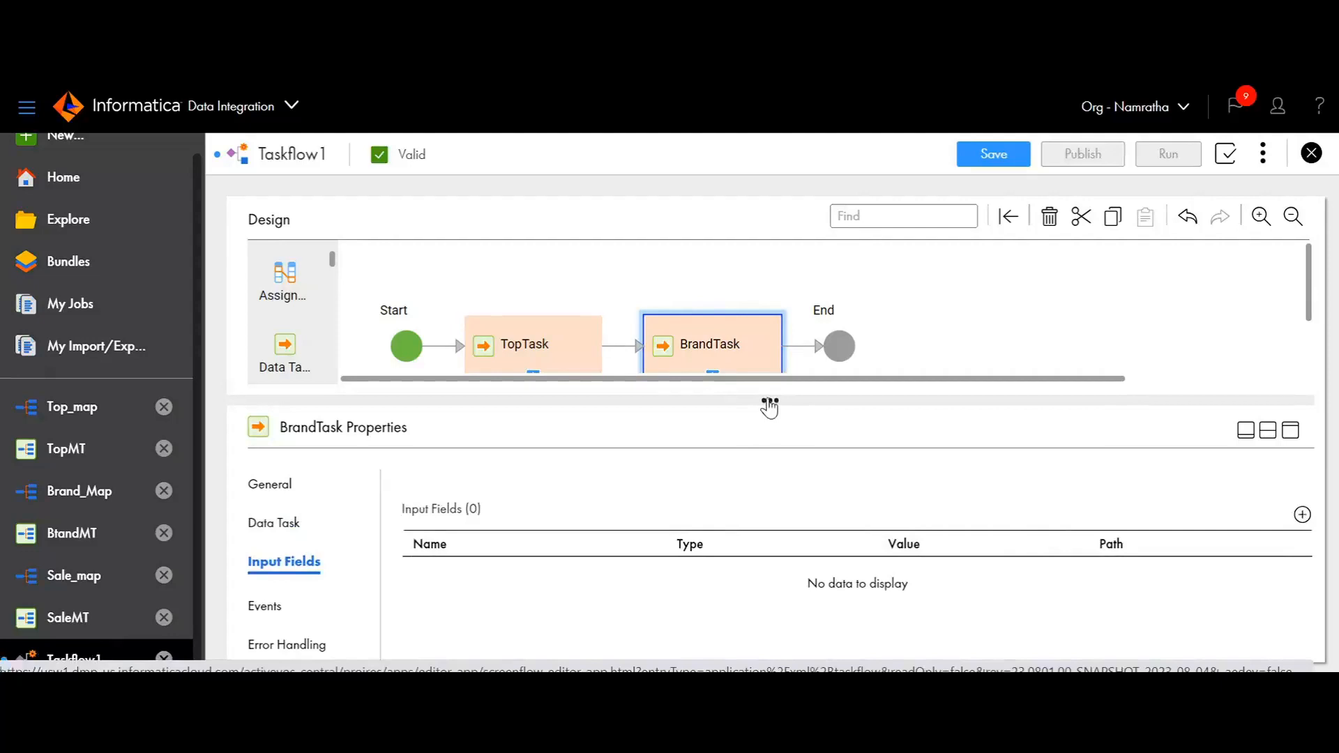
left_click_drag(769, 408, 769, 402)
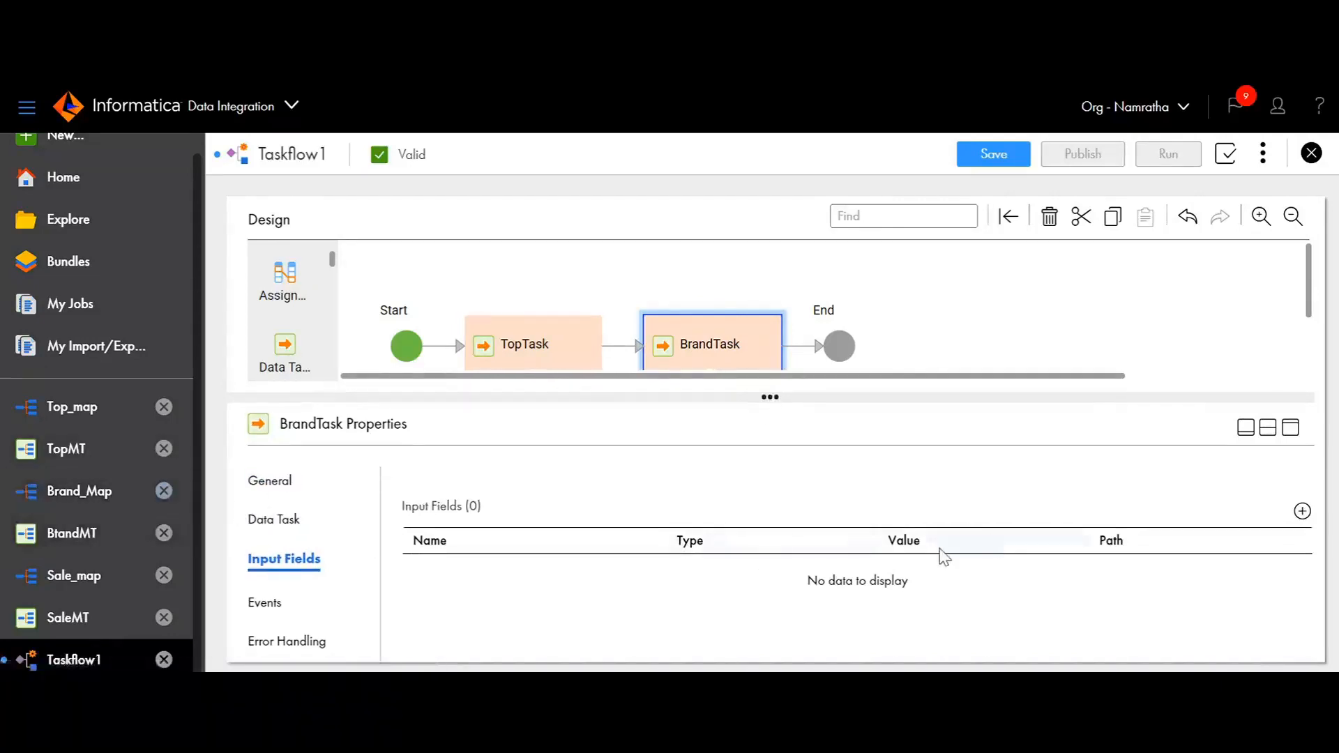
left_click(1302, 511)
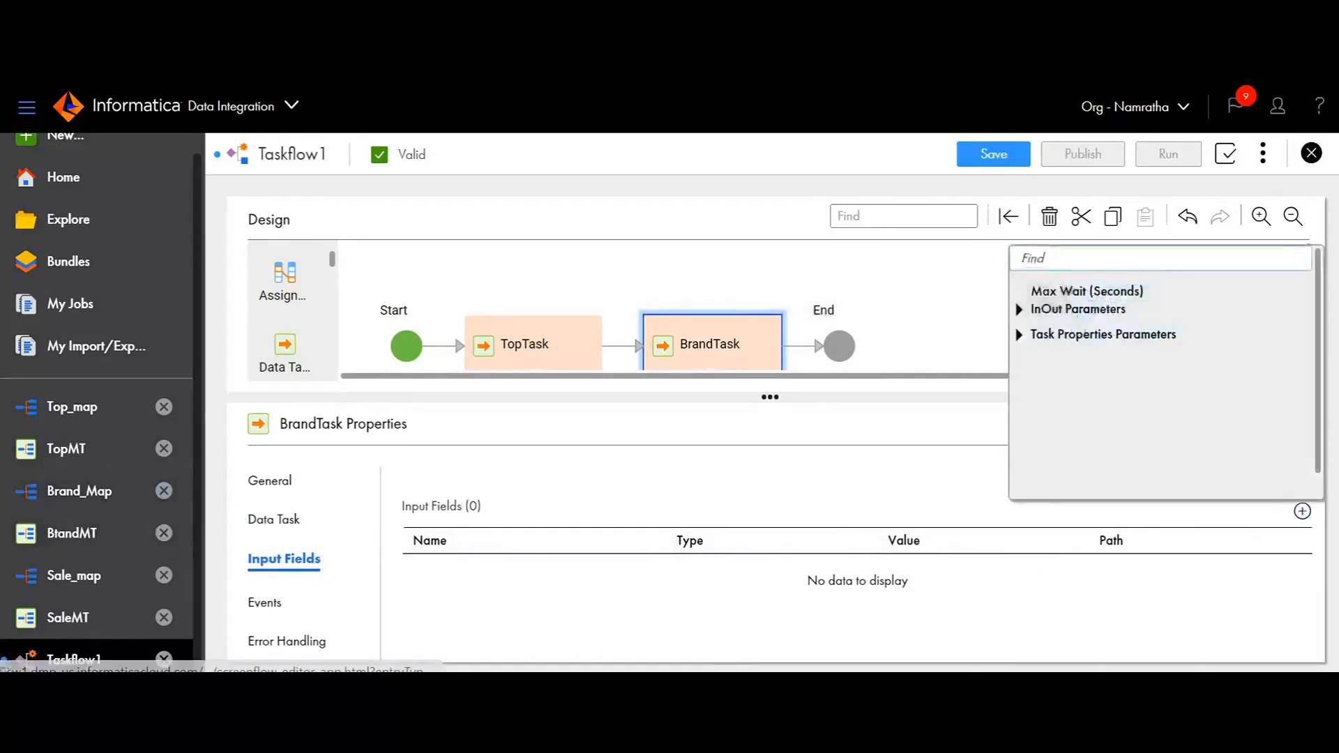
left_click(1020, 311)
left_click(1085, 345)
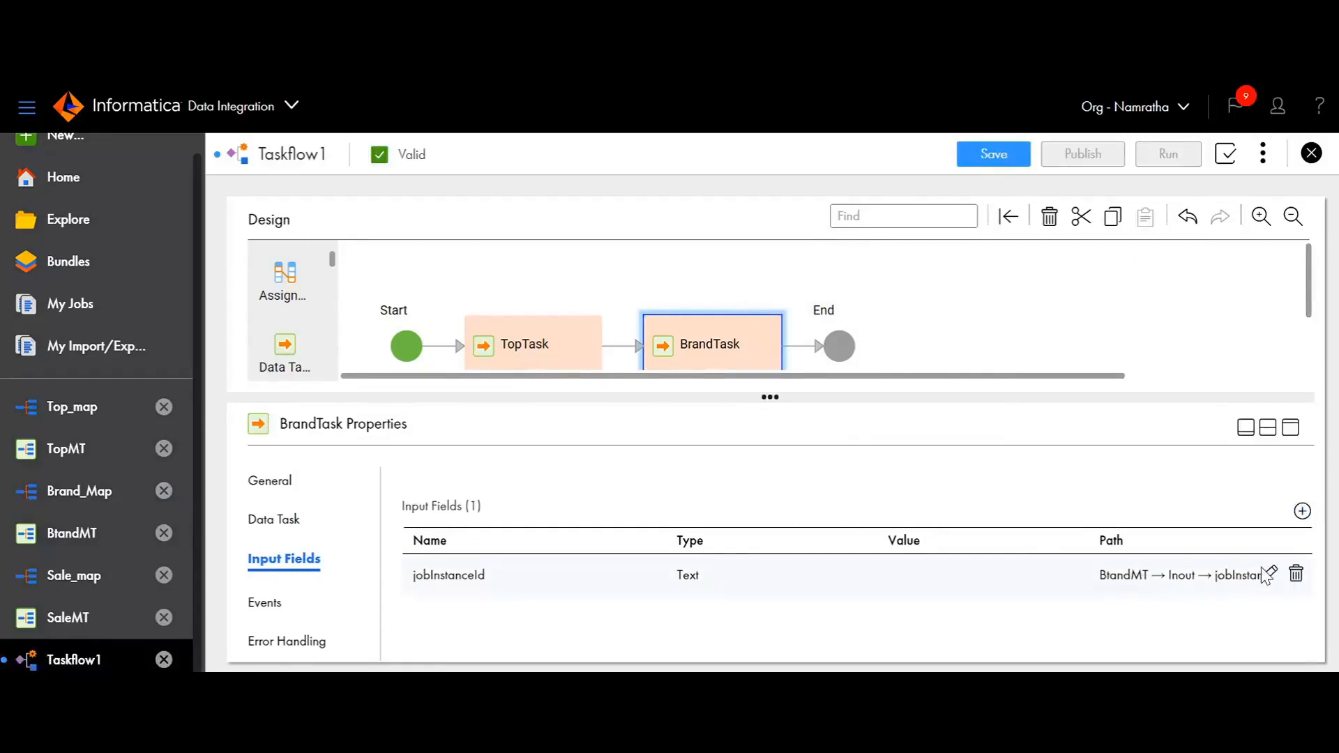
- Set the value of BrandTask's jobInstanceId input to come from the taskflow field jobInstanceId
left_click(1267, 572)
left_click(987, 391)
left_click(704, 415)
left_click(817, 397)
left_click(730, 430)
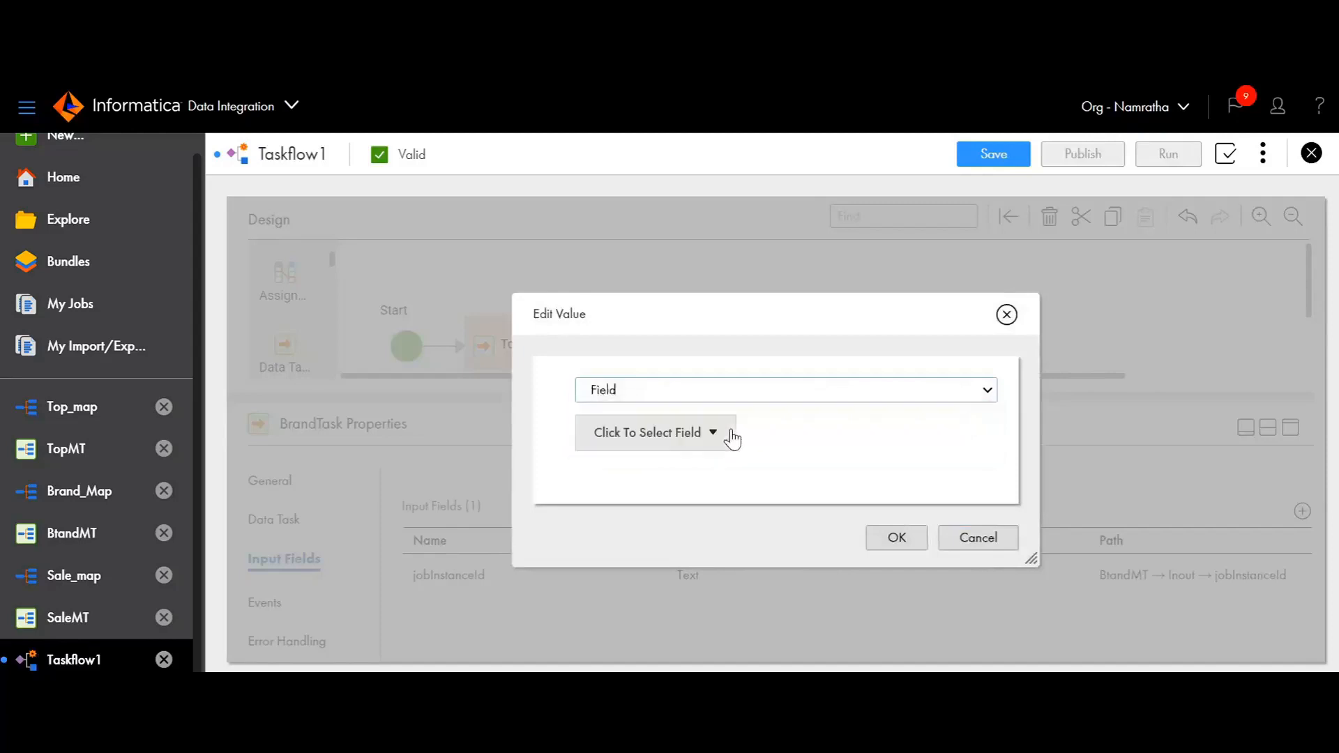
left_click(722, 440)
left_click(566, 245)
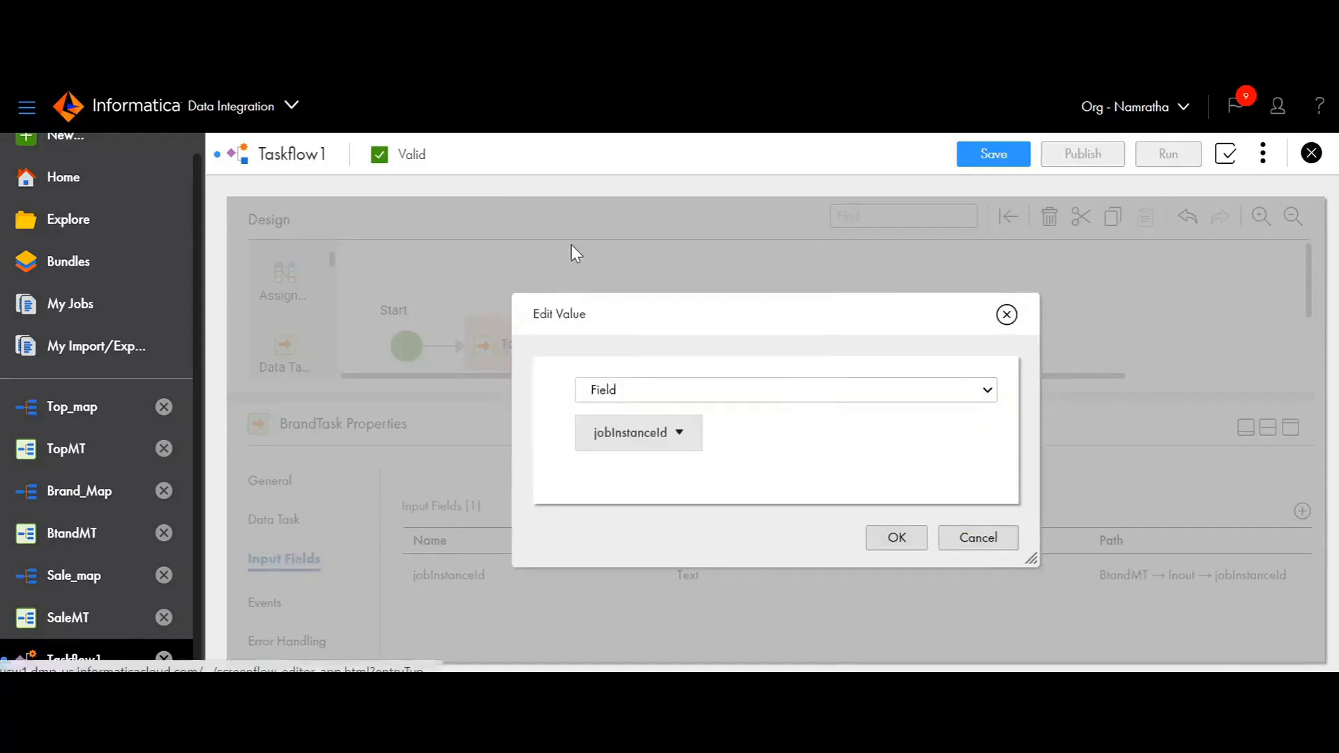
left_click(871, 537)
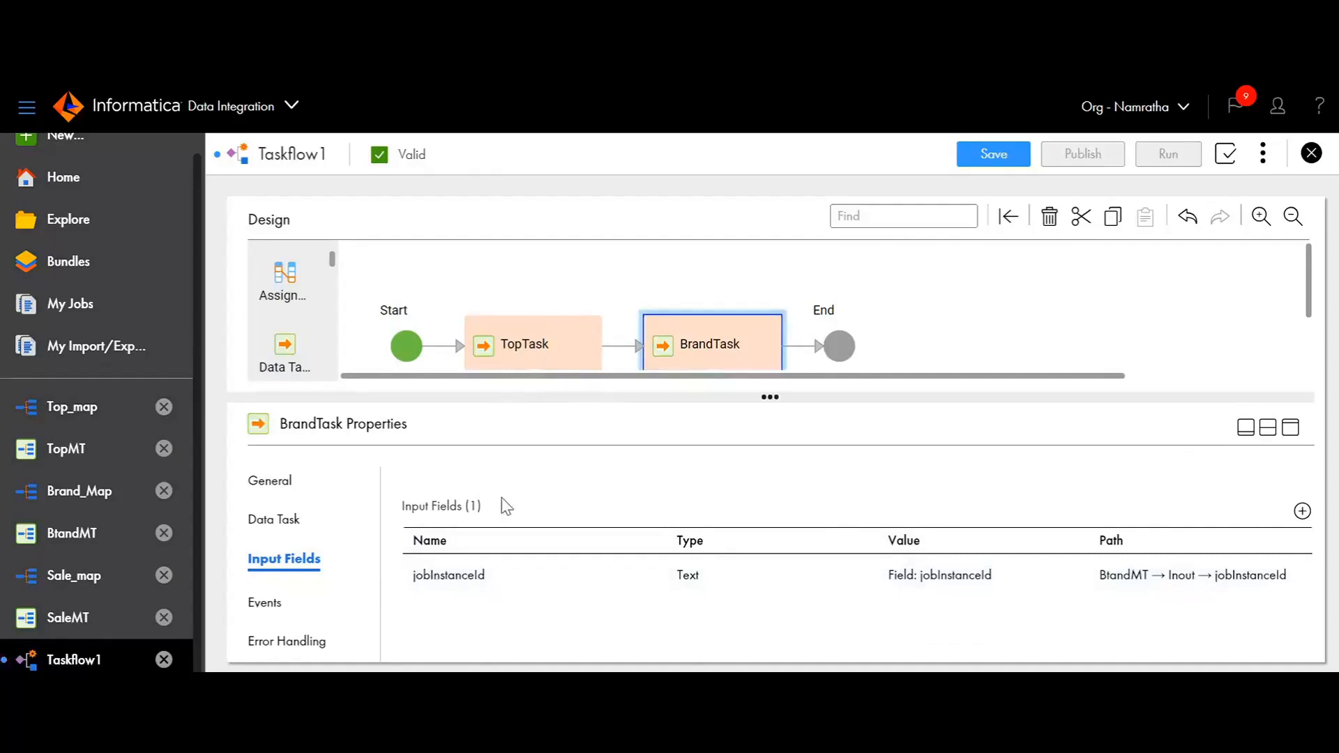
- Insert a third data task step between BrandTask and End and name it SaleTask
left_click_drag(285, 359, 802, 343)
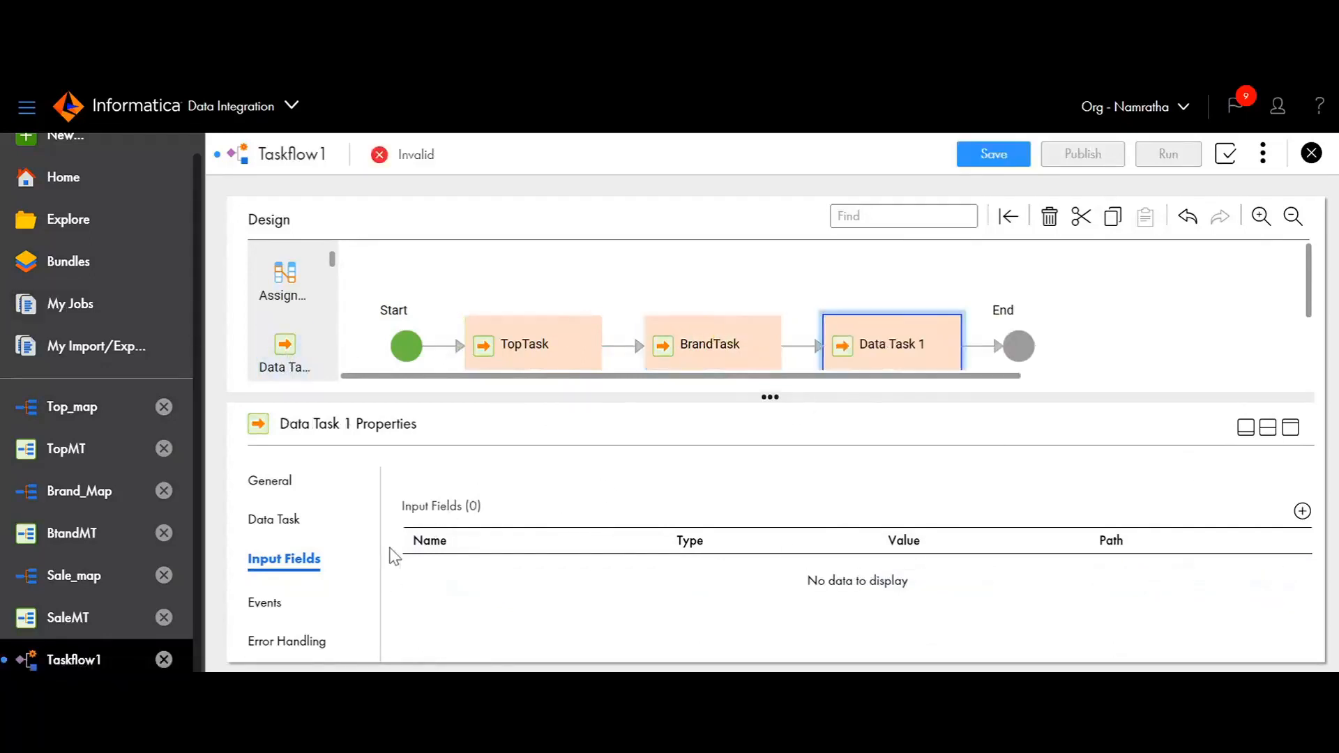
left_click(270, 482)
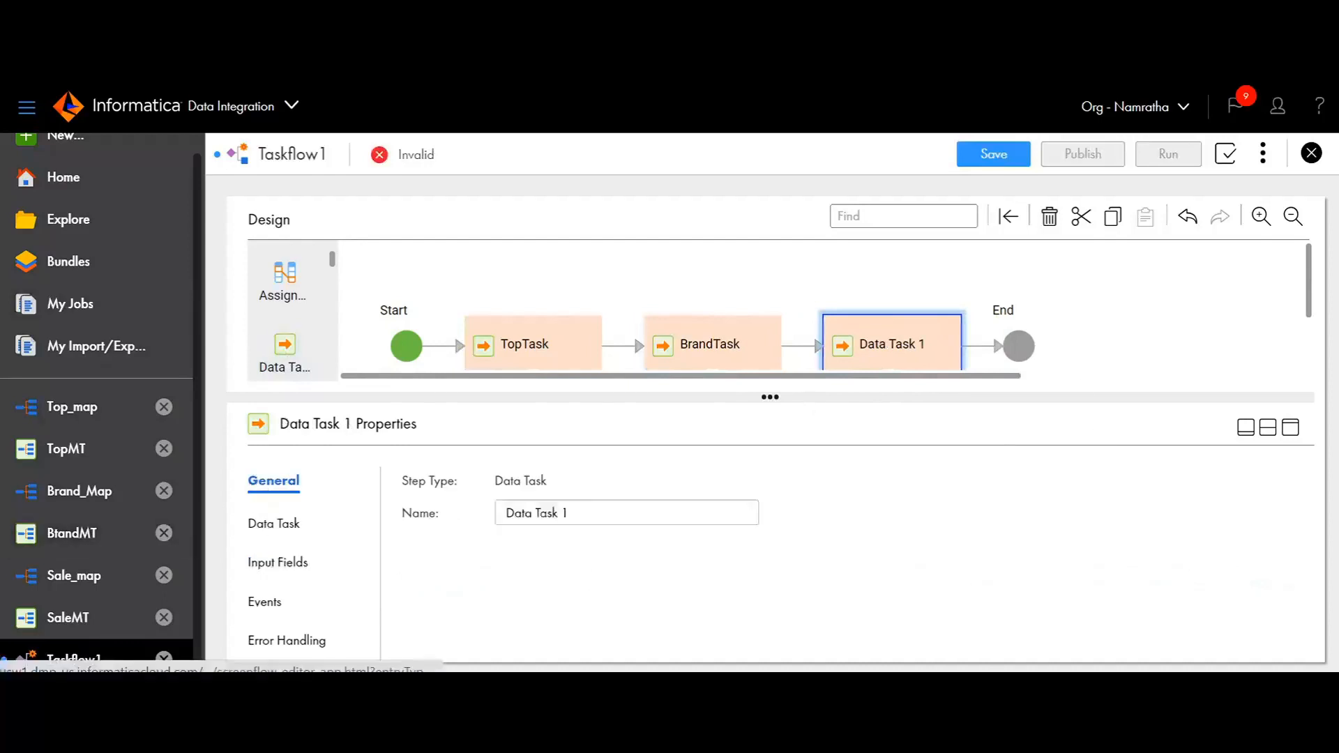
left_click_drag(572, 513, 474, 530)
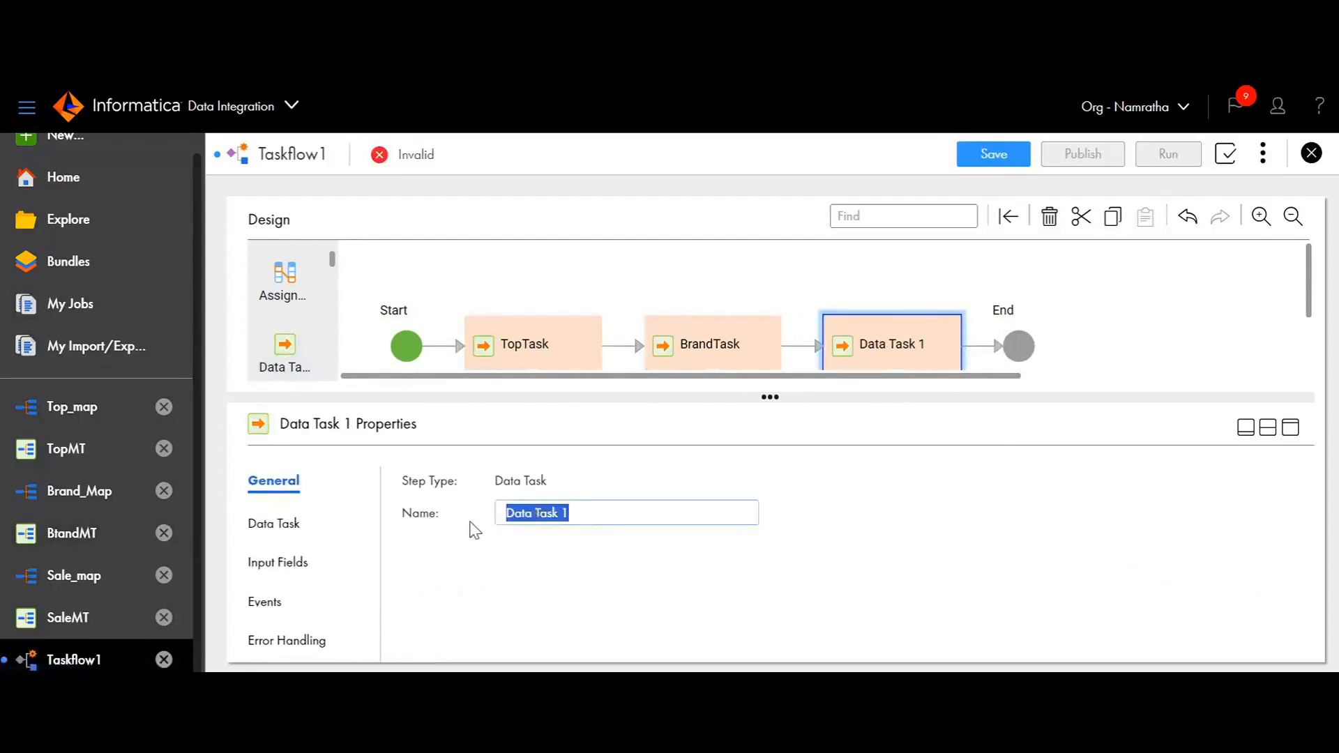
type("SaleTask")
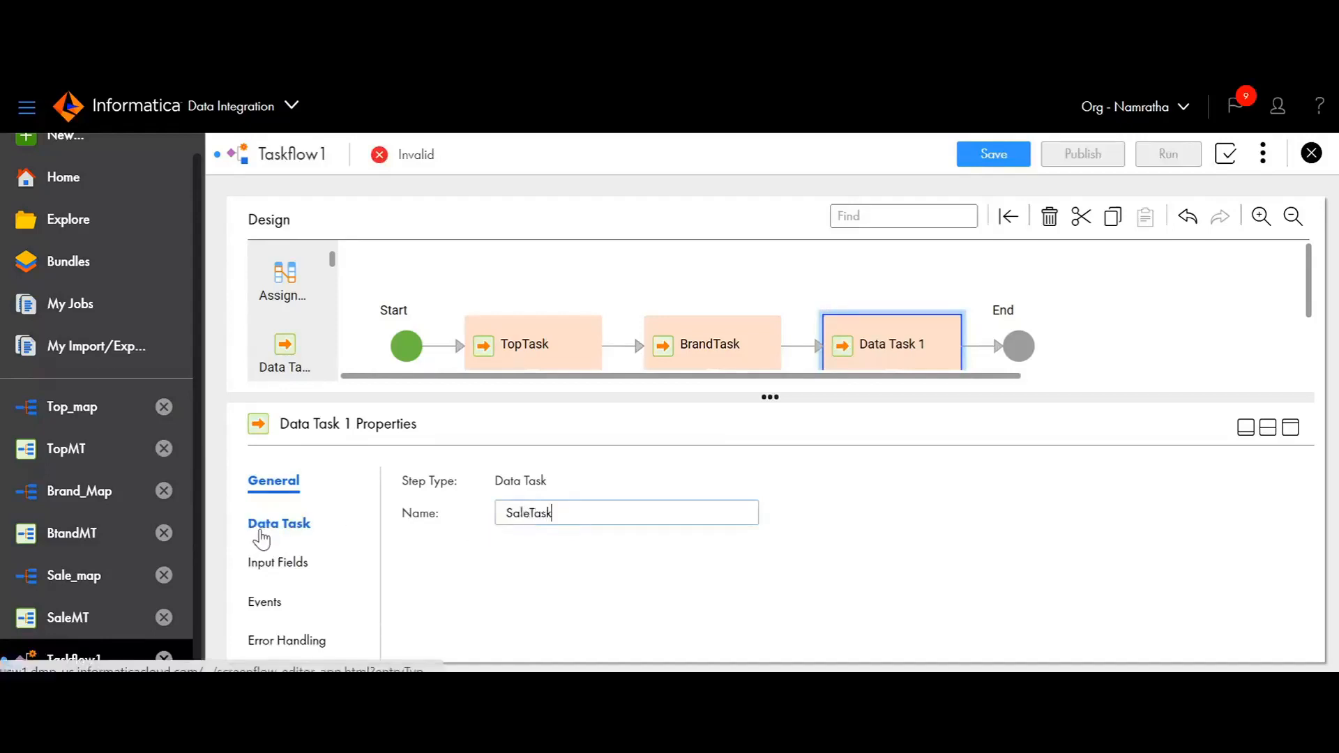
- Find the SaleMT mapping task by searching for sale and assign it as the data task of SaleTask
left_click(260, 533)
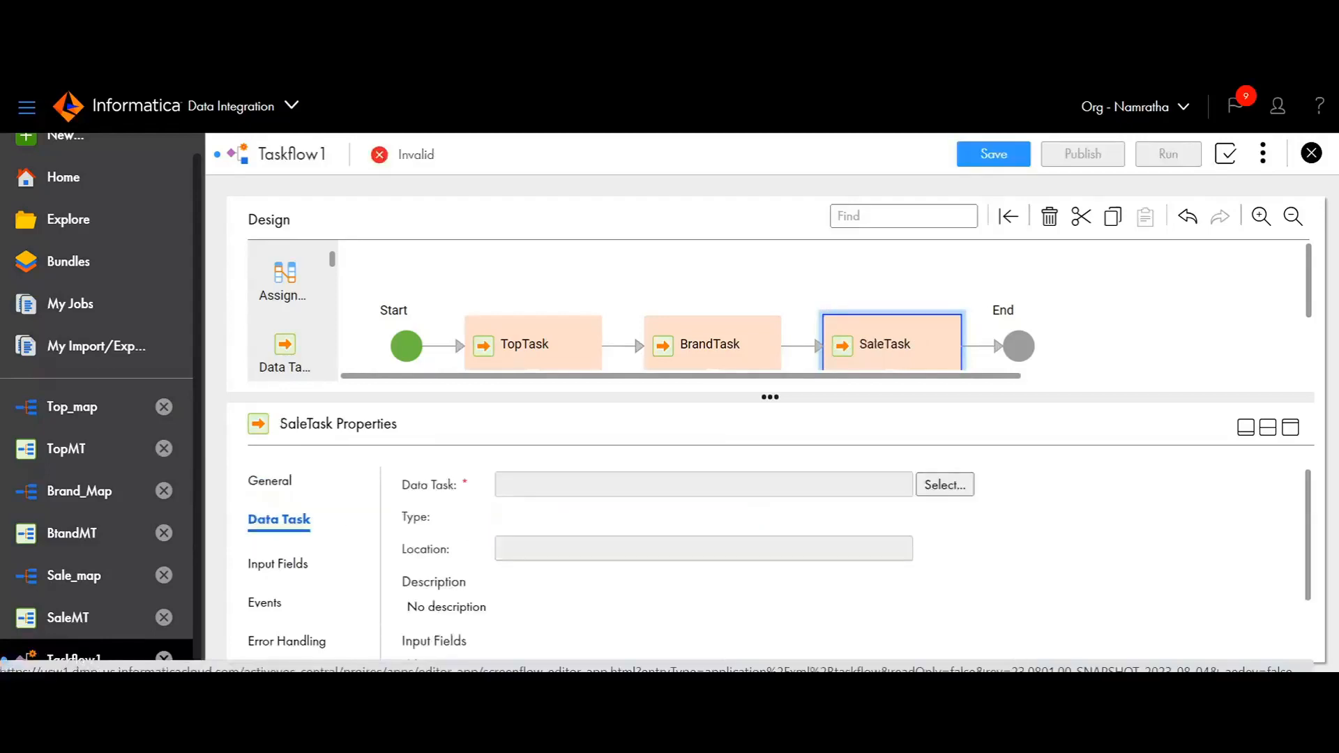
left_click(945, 484)
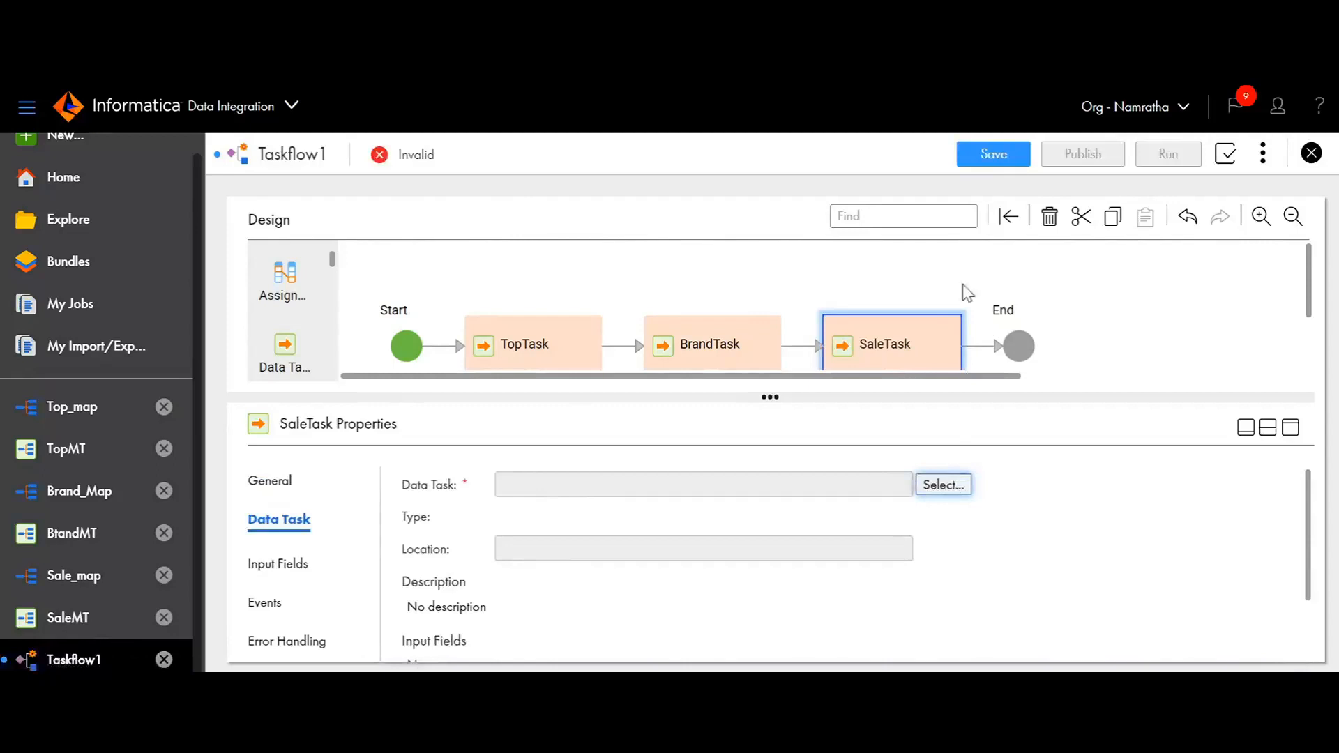
type("sale")
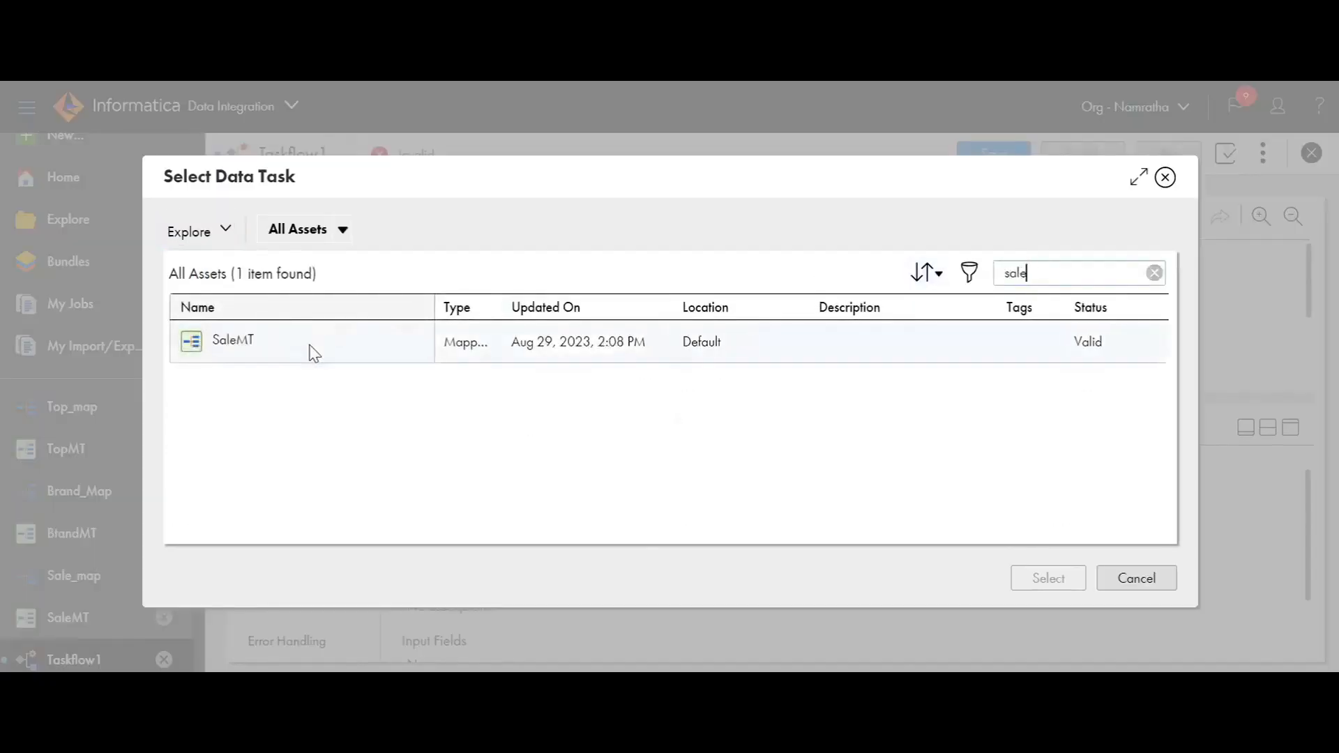
left_click(314, 349)
left_click(1048, 578)
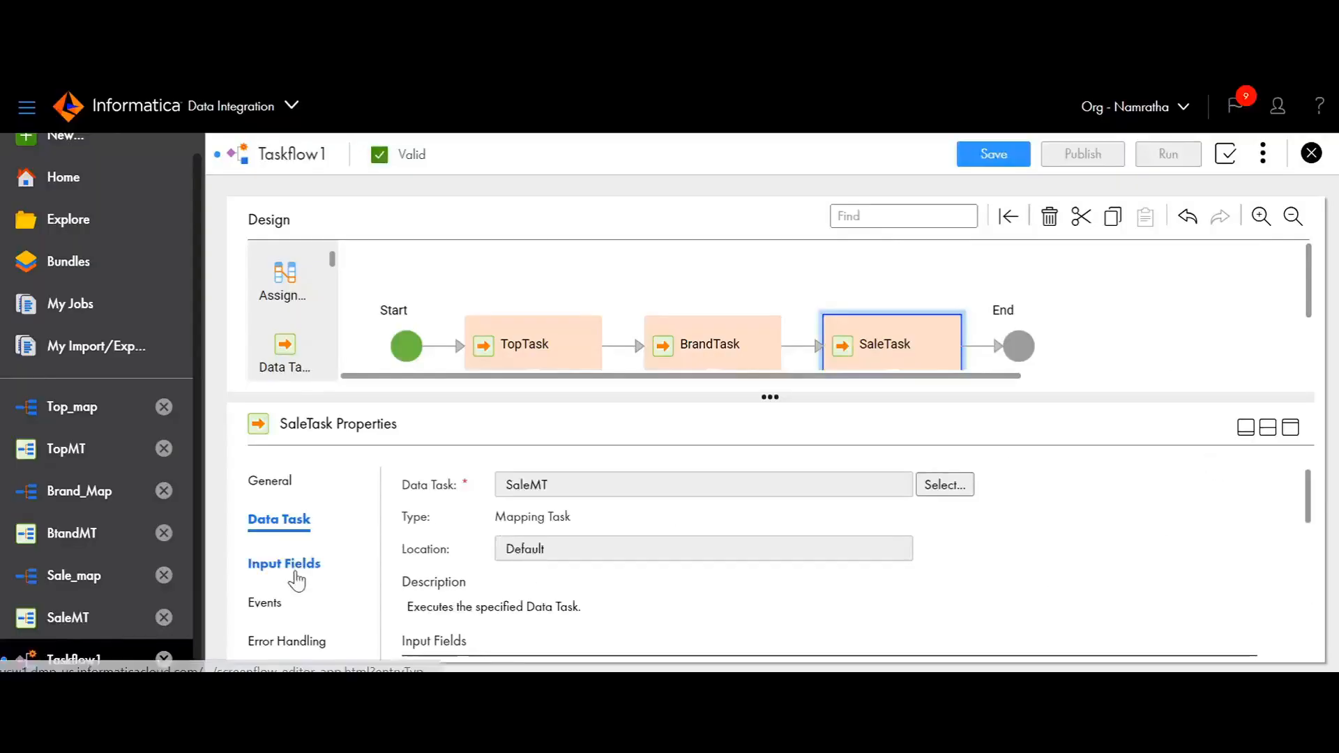
- Add SaleMT's in-out parameter jobInstanceId as an input field of SaleTask
left_click(291, 569)
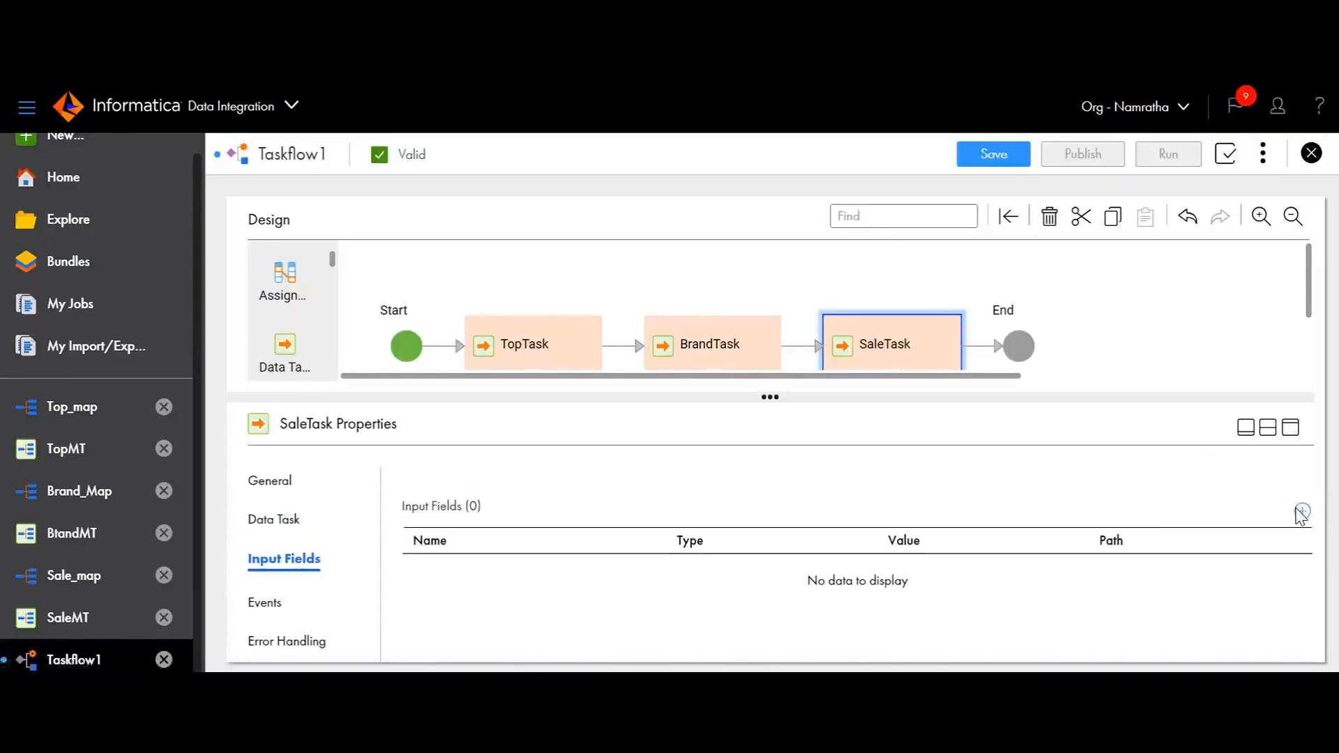
left_click(1302, 511)
left_click(1019, 309)
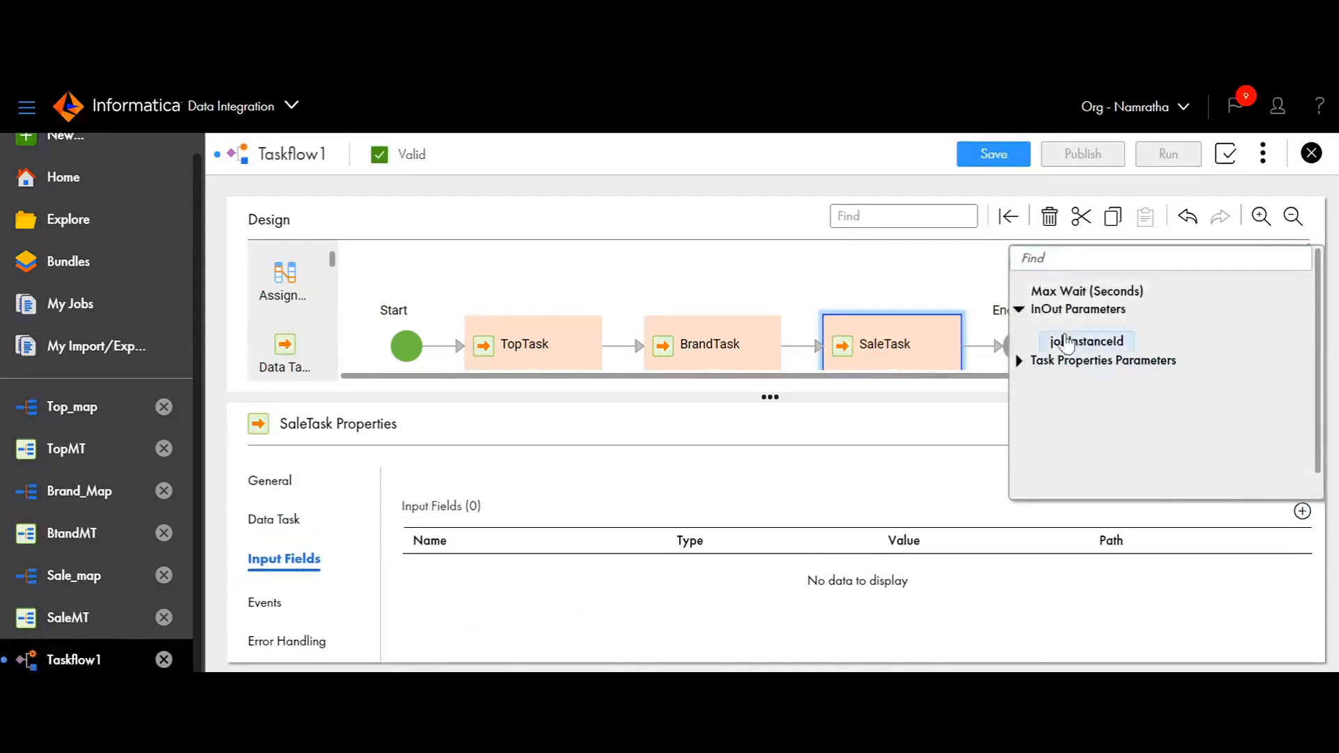
left_click(1058, 339)
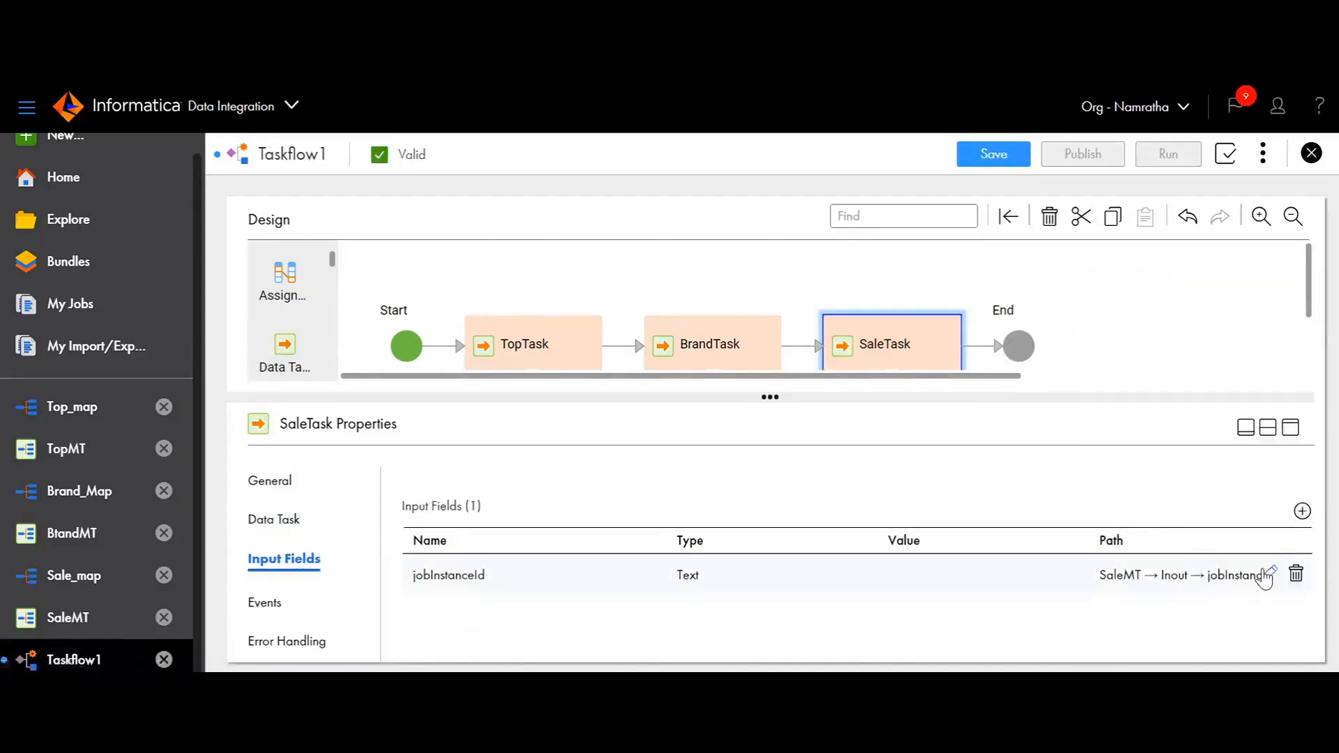
- Set the value of SaleTask's jobInstanceId input to come from the taskflow field jobInstanceId
left_click(1266, 576)
left_click(944, 396)
left_click(766, 433)
left_click(710, 432)
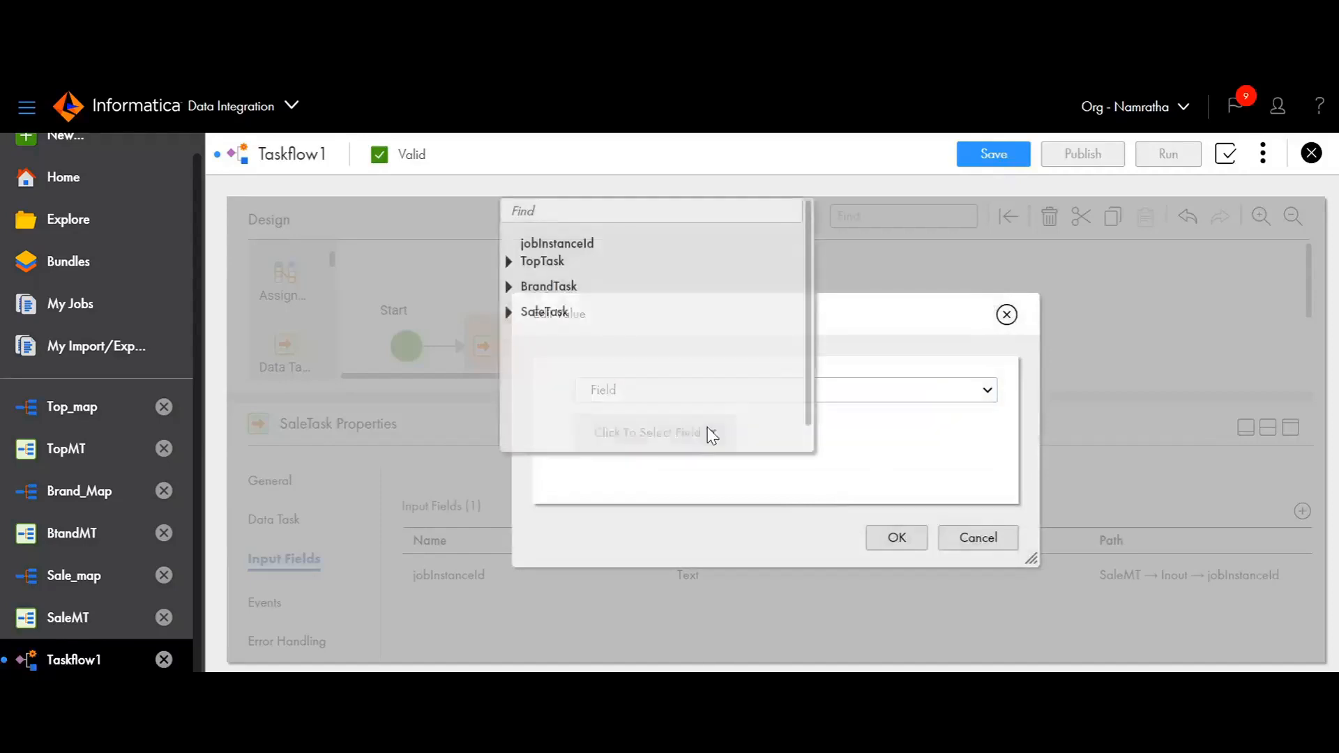
left_click(589, 246)
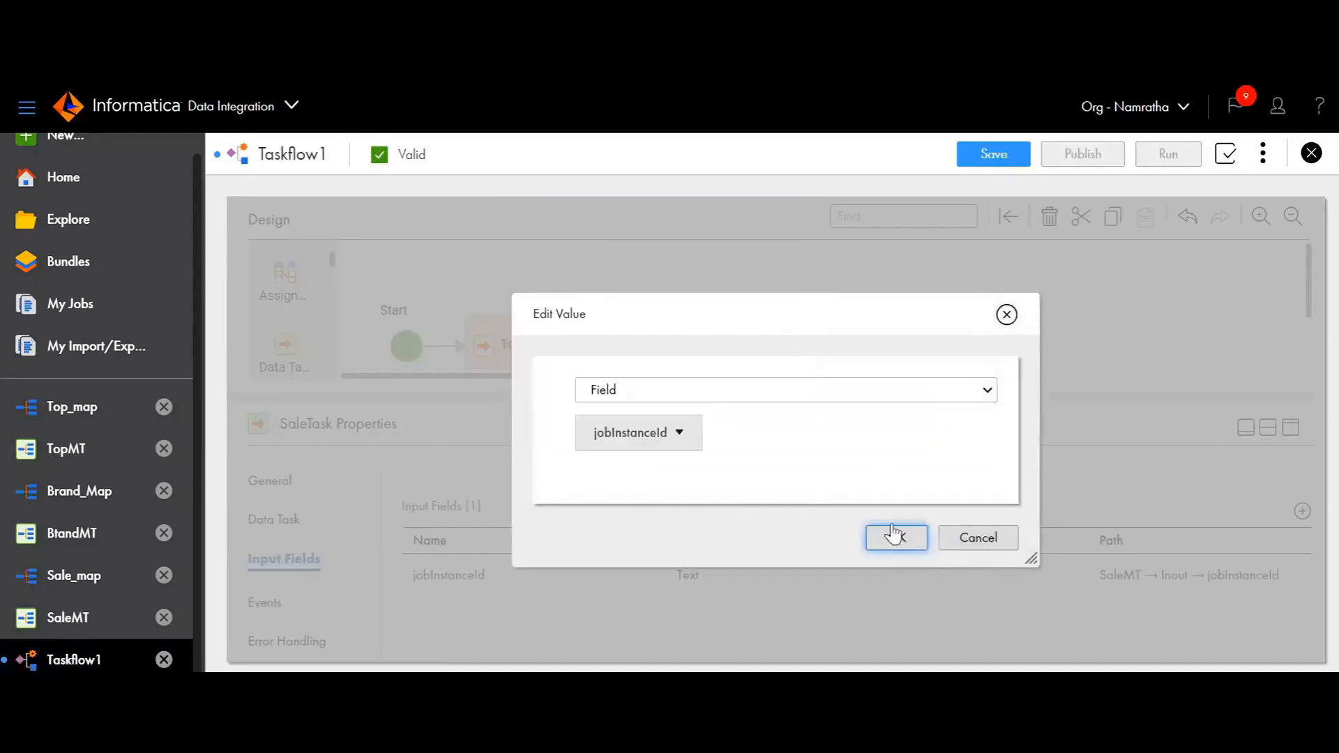
left_click(897, 539)
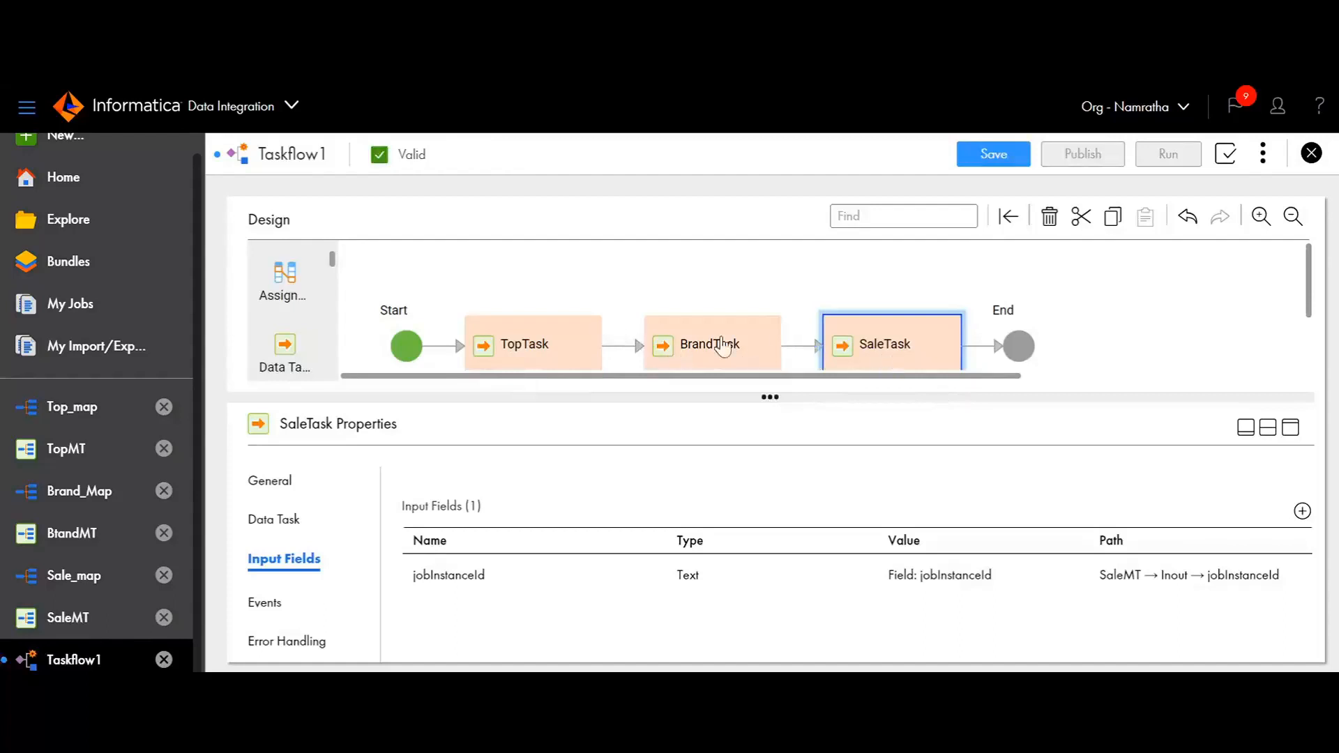
- Review the input fields of the Start, TopTask, BrandTask and SaleTask steps in the taskflow
left_click(261, 610)
left_click(307, 636)
left_click(284, 559)
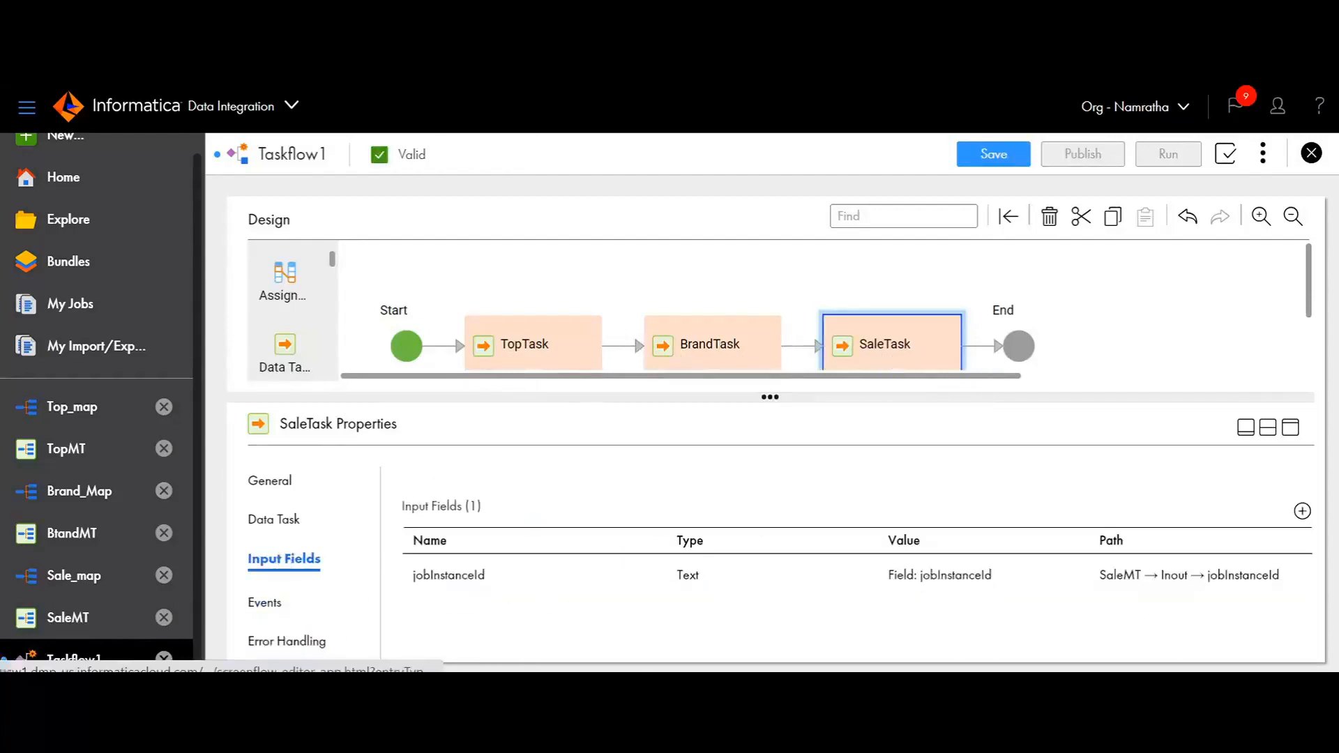
left_click(399, 328)
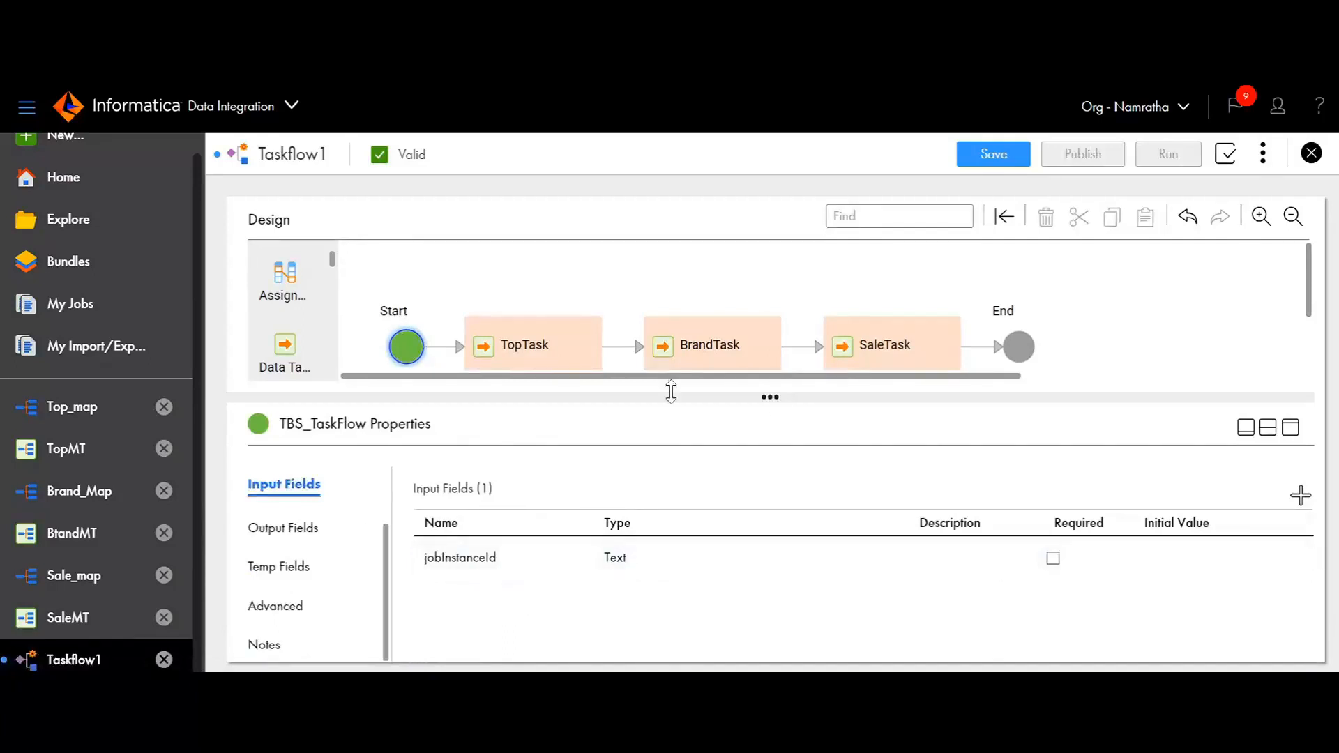
left_click(542, 354)
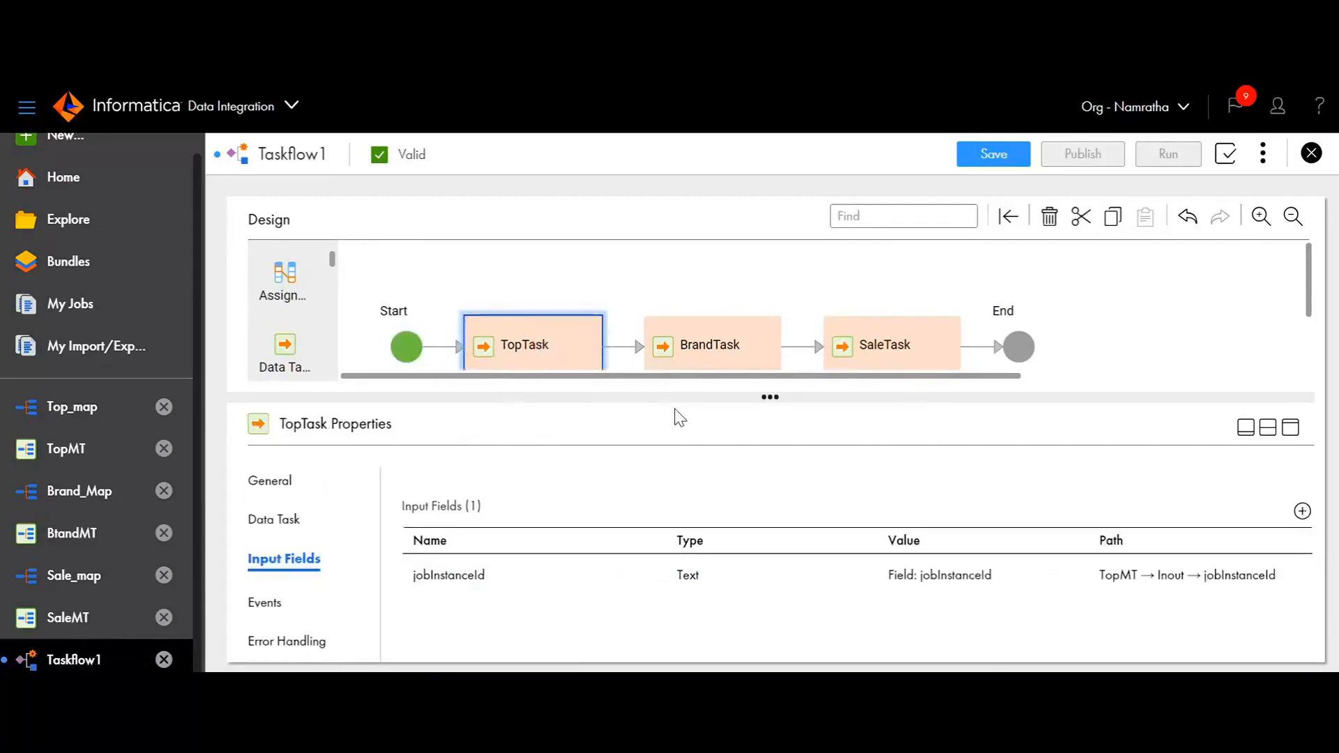
left_click(720, 352)
left_click(898, 342)
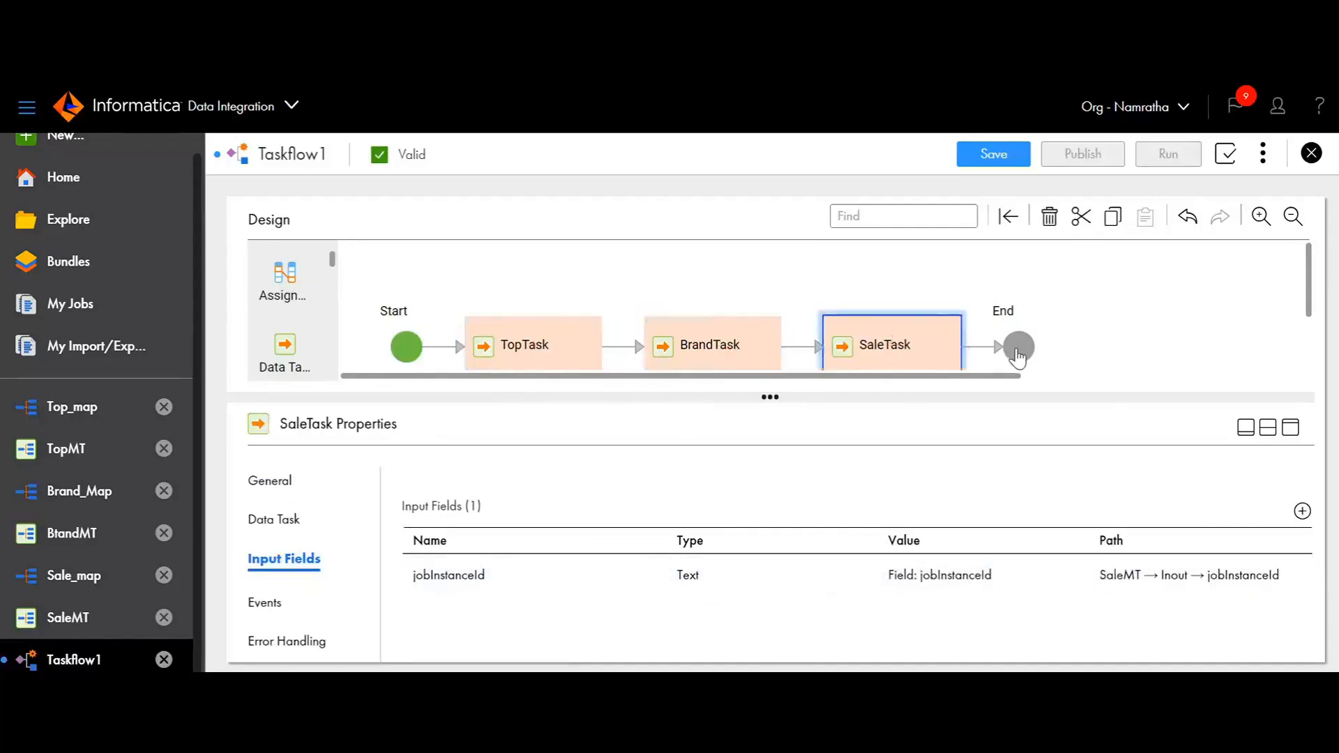
- Save the taskflow TBS_TaskFlow and publish it
left_click(994, 155)
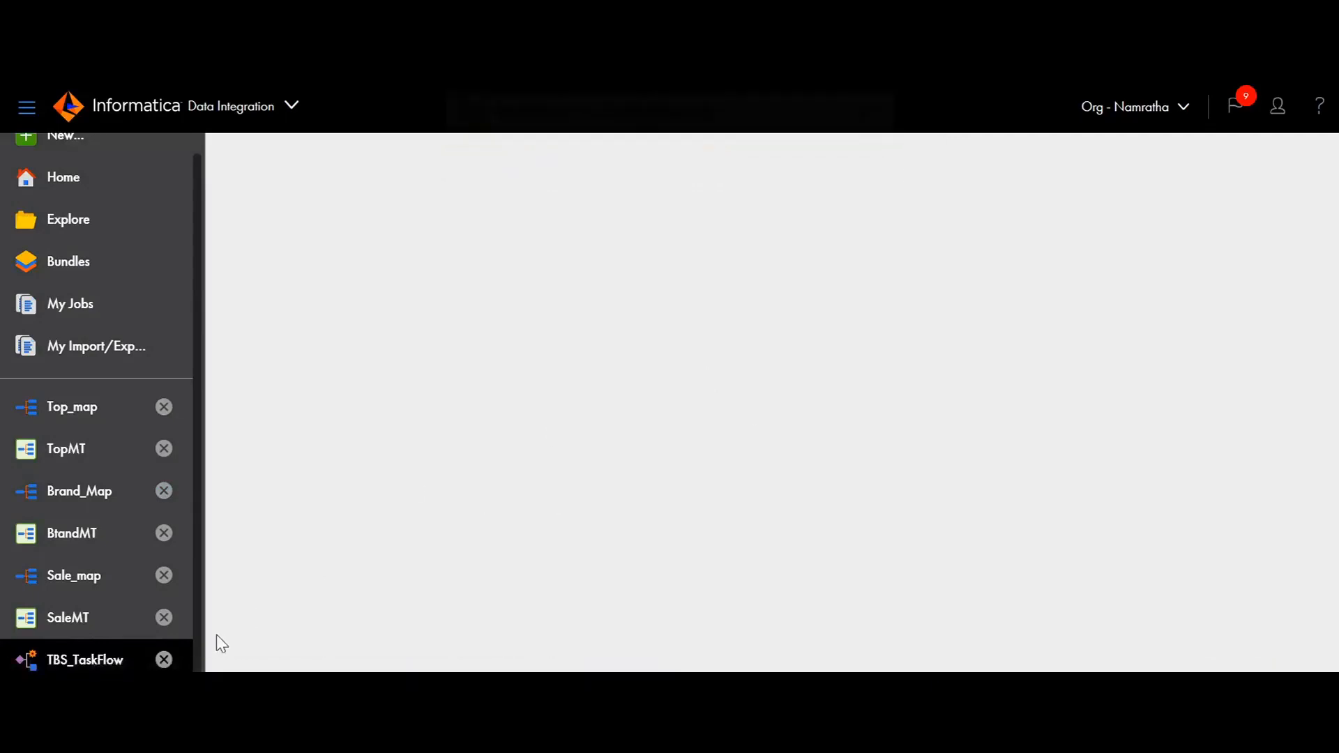
left_click(124, 659)
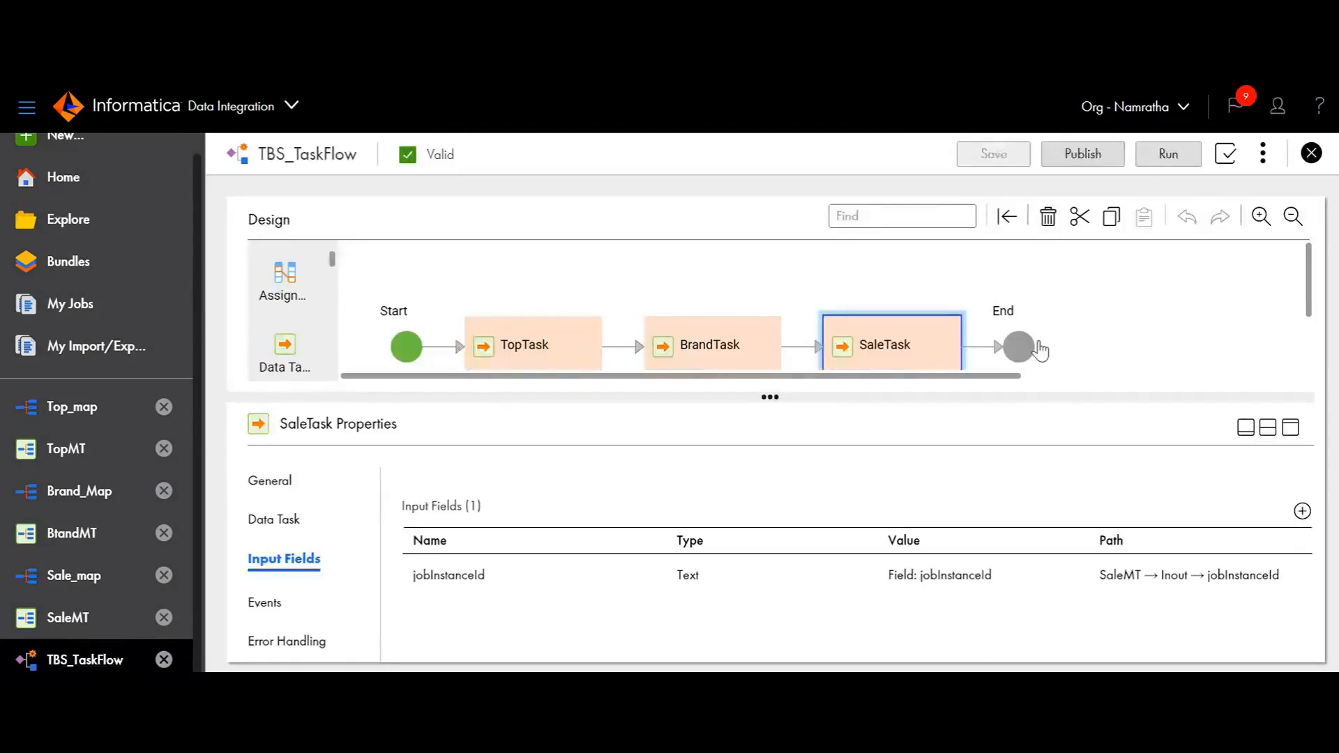
scroll(962, 308, "down", 1)
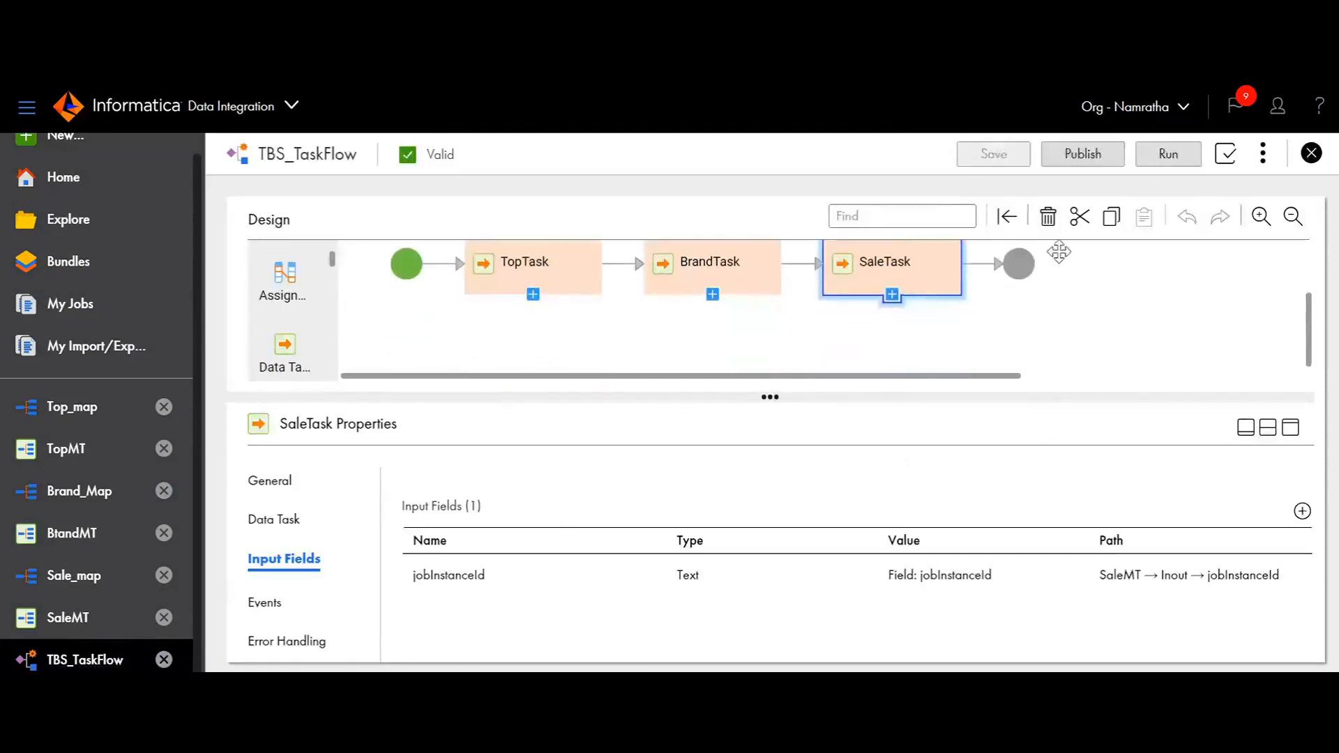
scroll(1046, 251, "up", 1)
left_click(1098, 159)
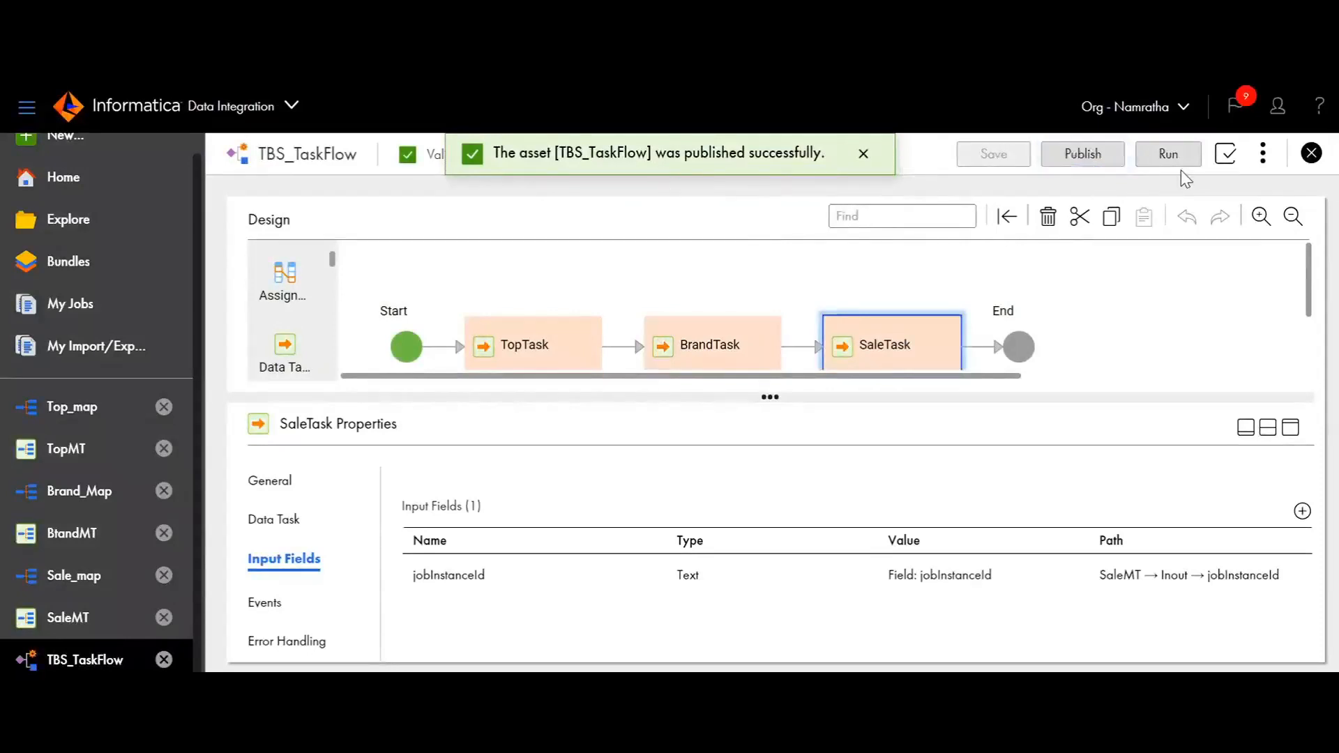
left_click(1225, 155)
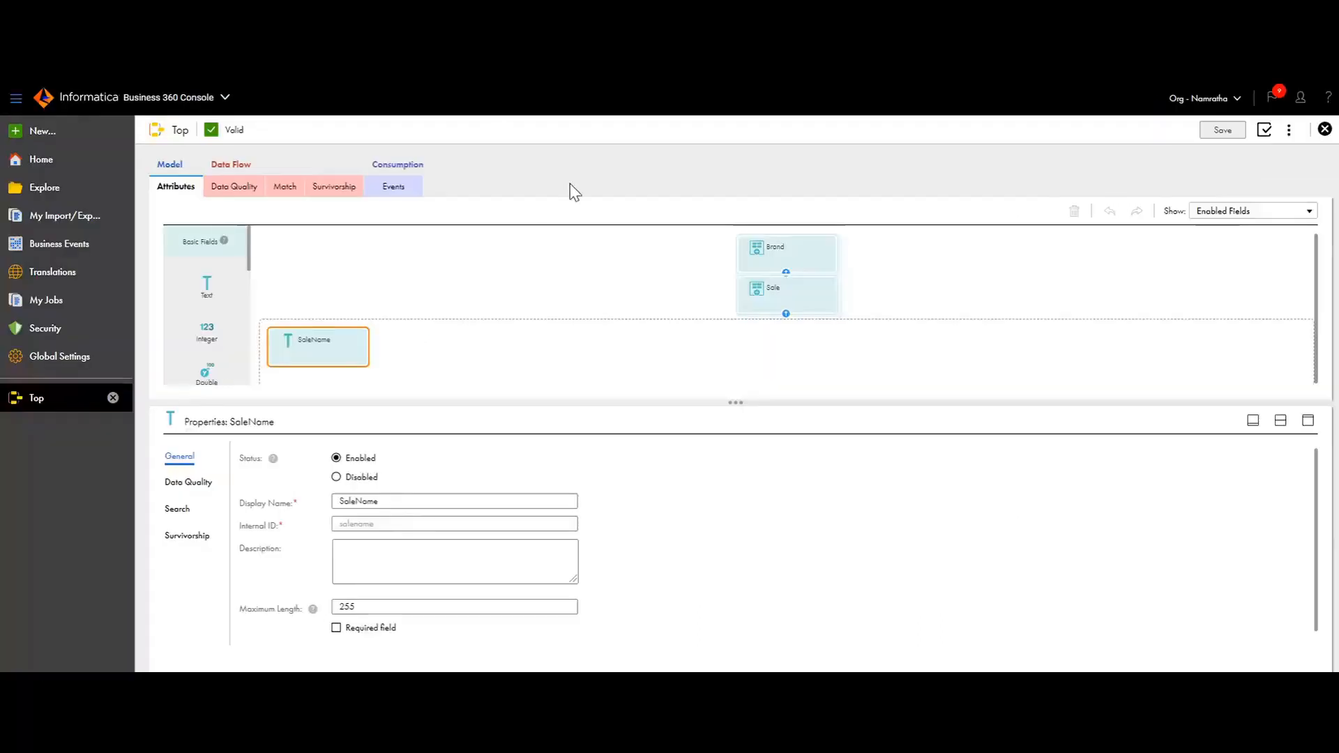
- Create an Ingress job named Top_Ingress in the Default location of Business 360 Console
left_click(55, 139)
left_click(436, 386)
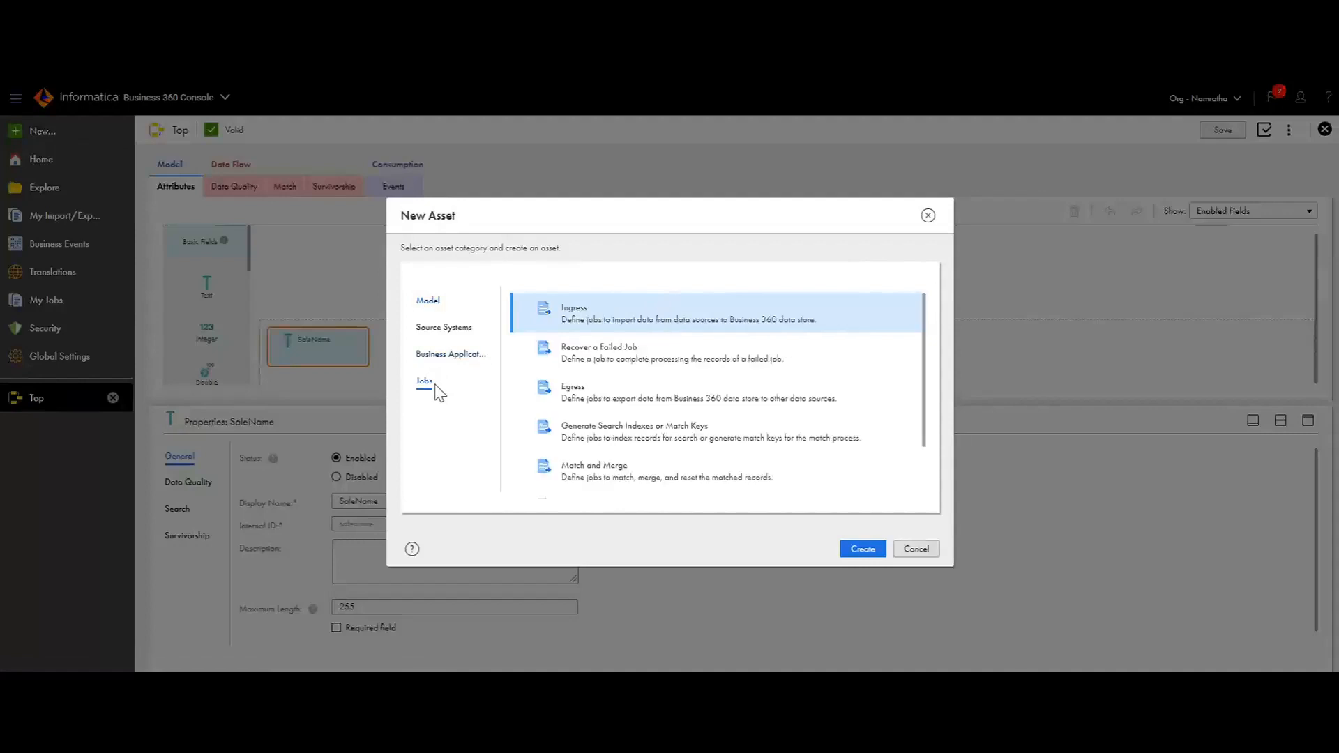
left_click(863, 550)
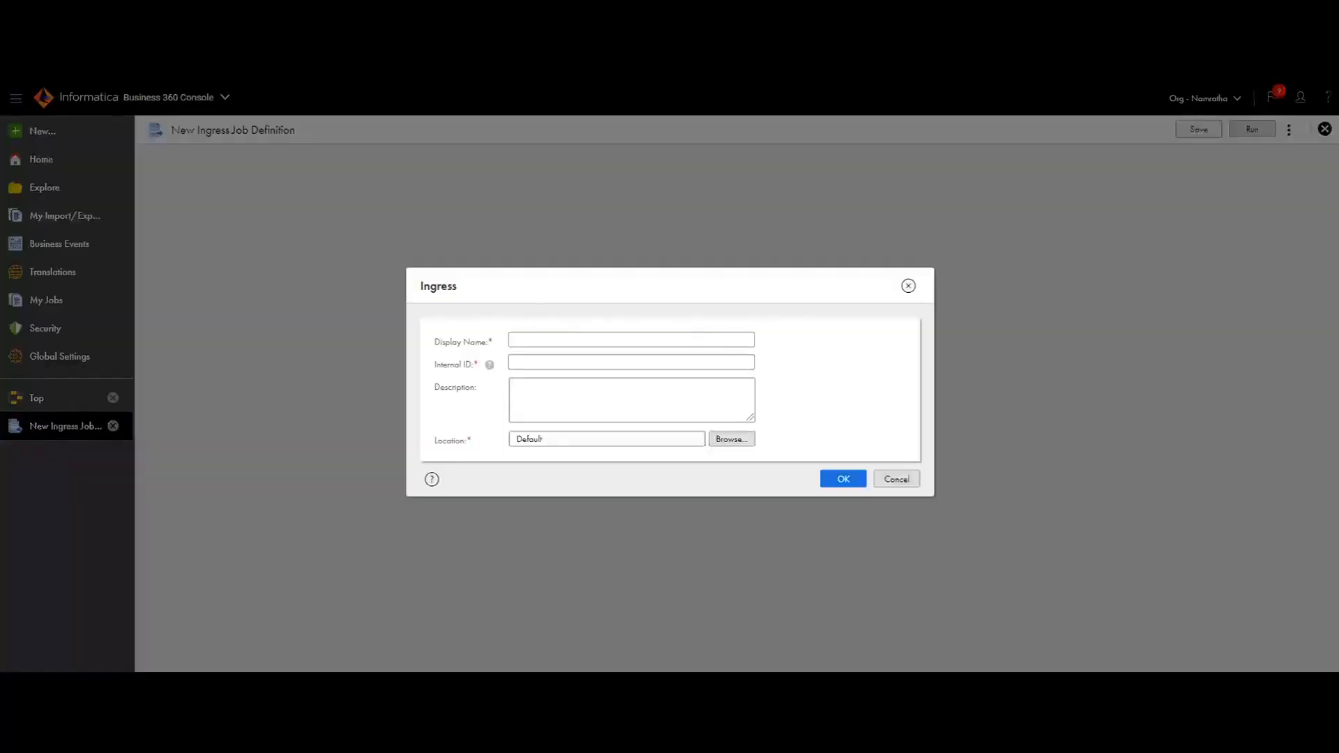
left_click(517, 339)
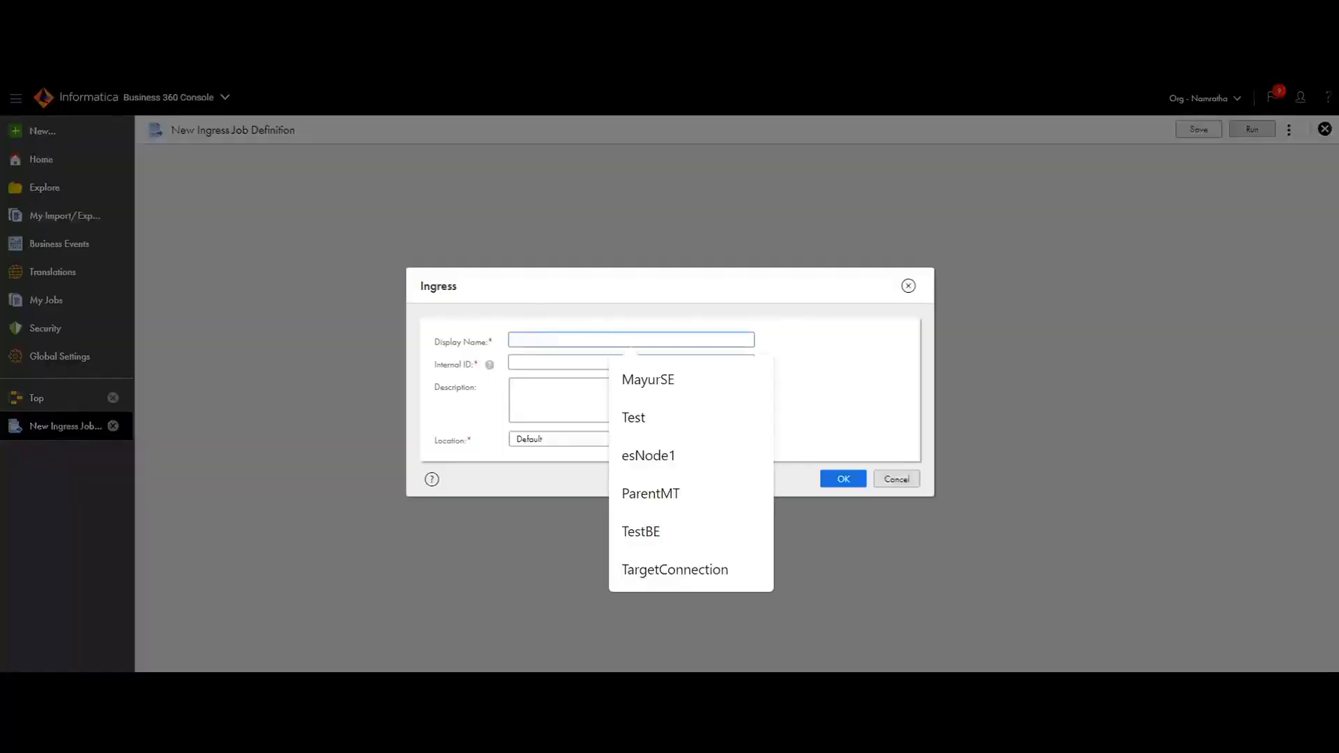
type("Top_Ingress")
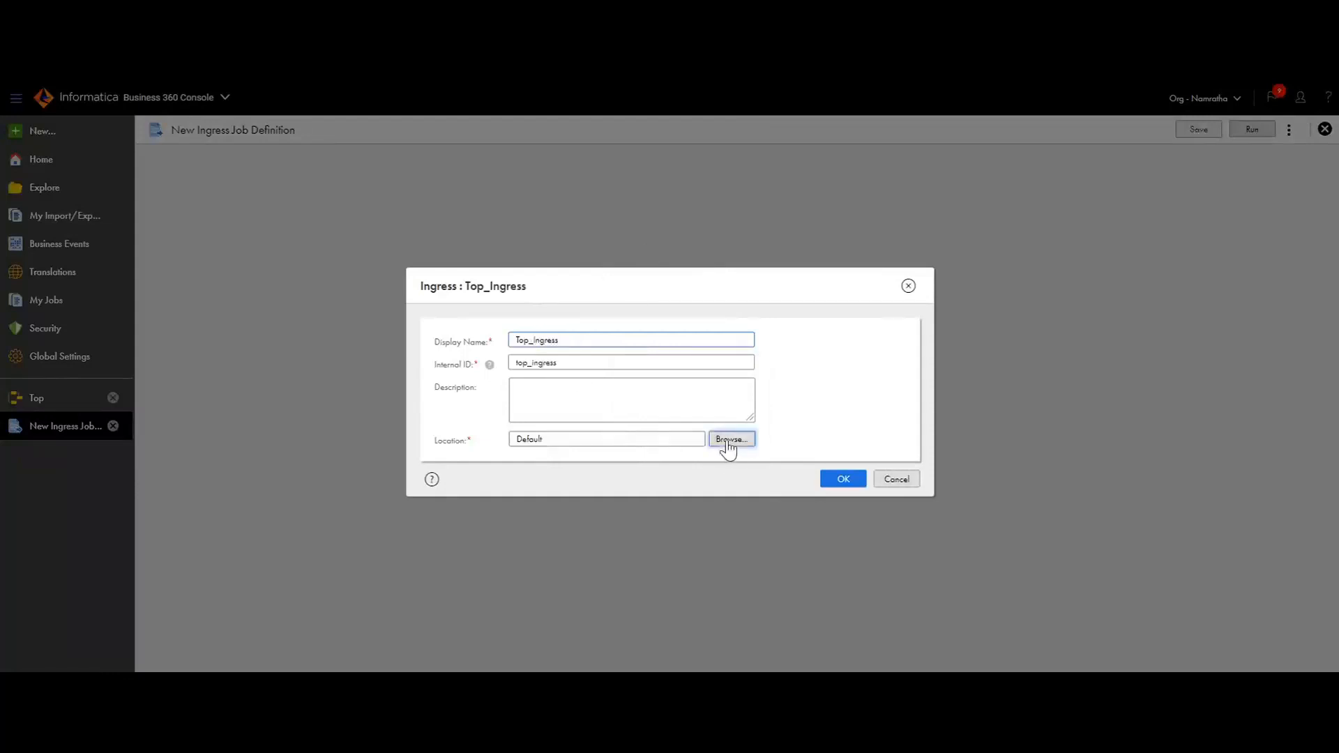
left_click(837, 481)
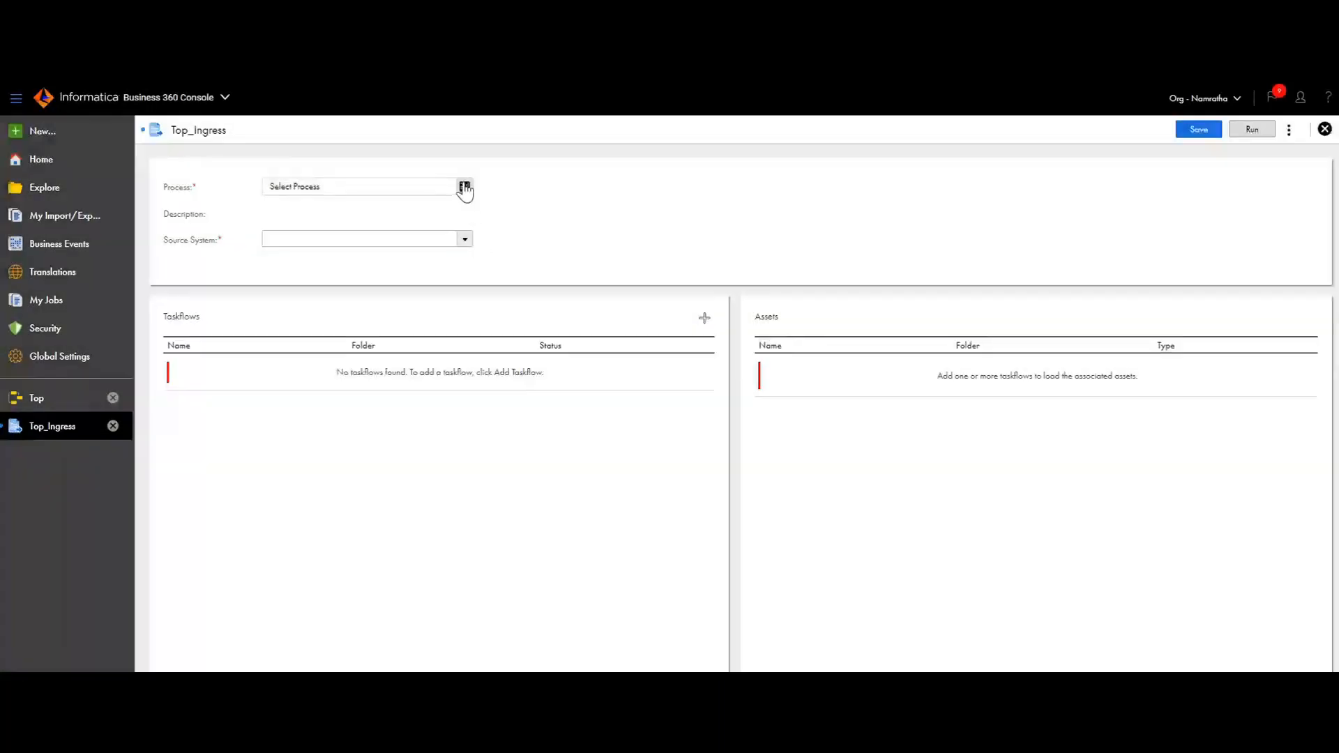
- Set the job's process to MDMIngress from the Default folder and its source system to Informatica Customer 360
left_click(464, 186)
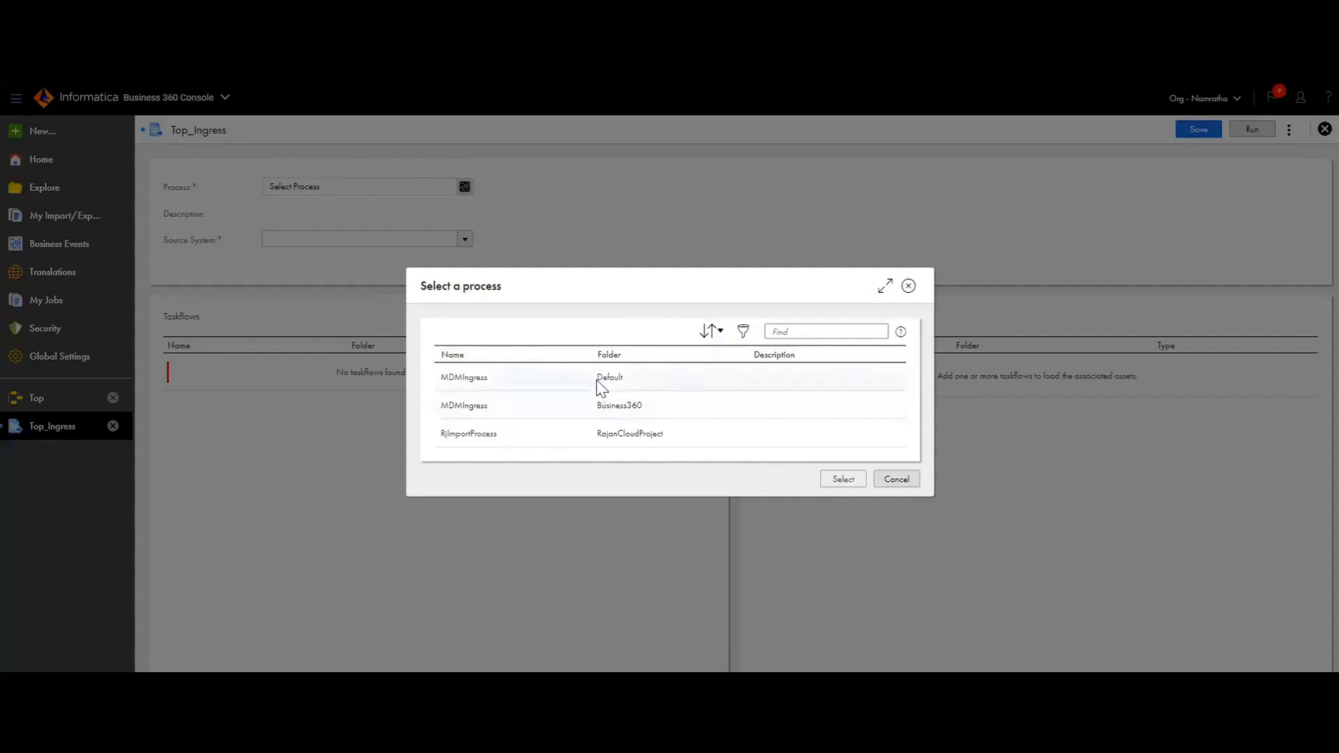
left_click(715, 377)
left_click(822, 482)
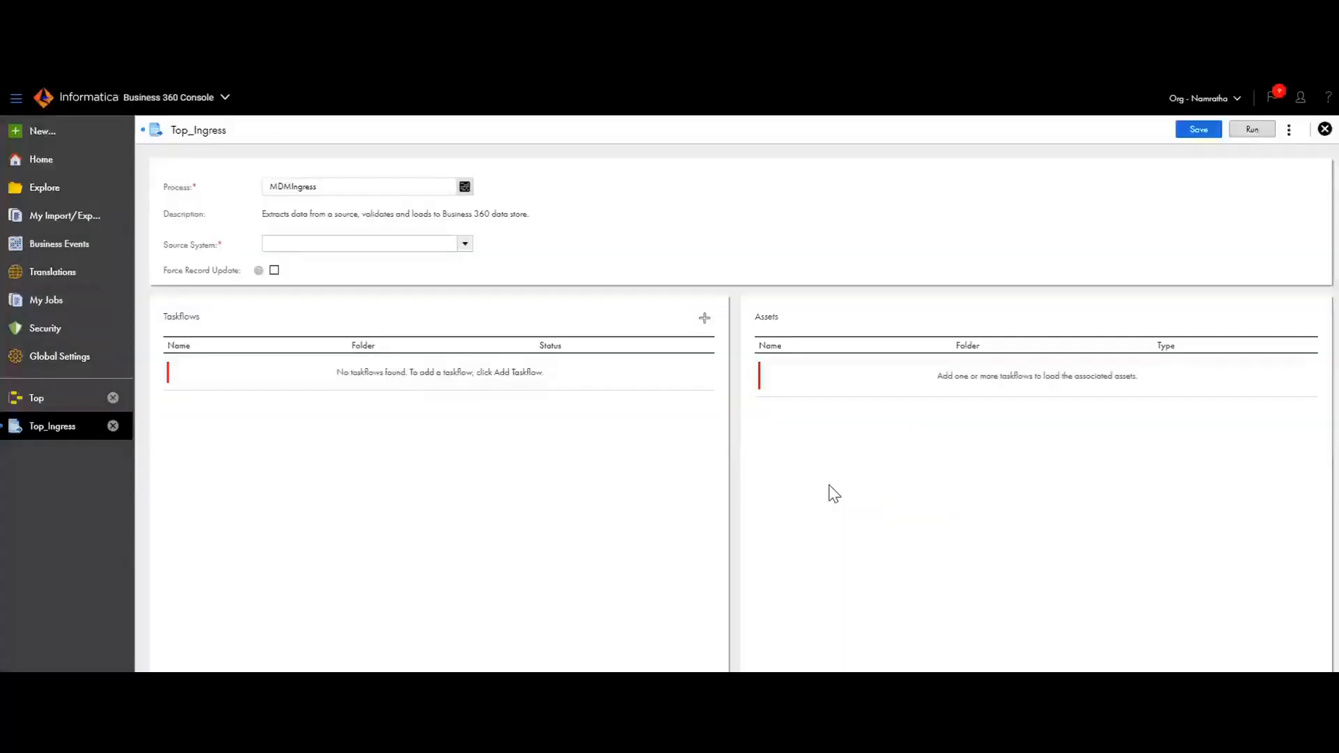
left_click(461, 245)
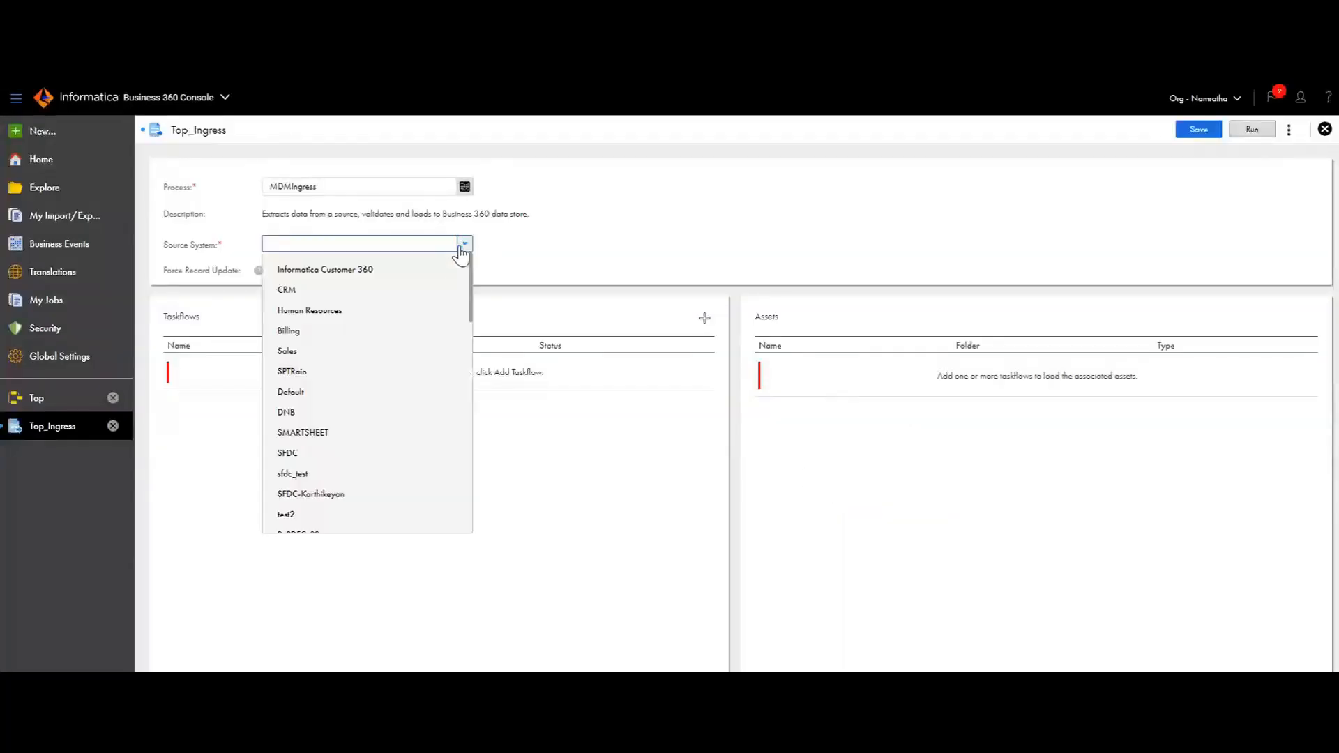
left_click(401, 271)
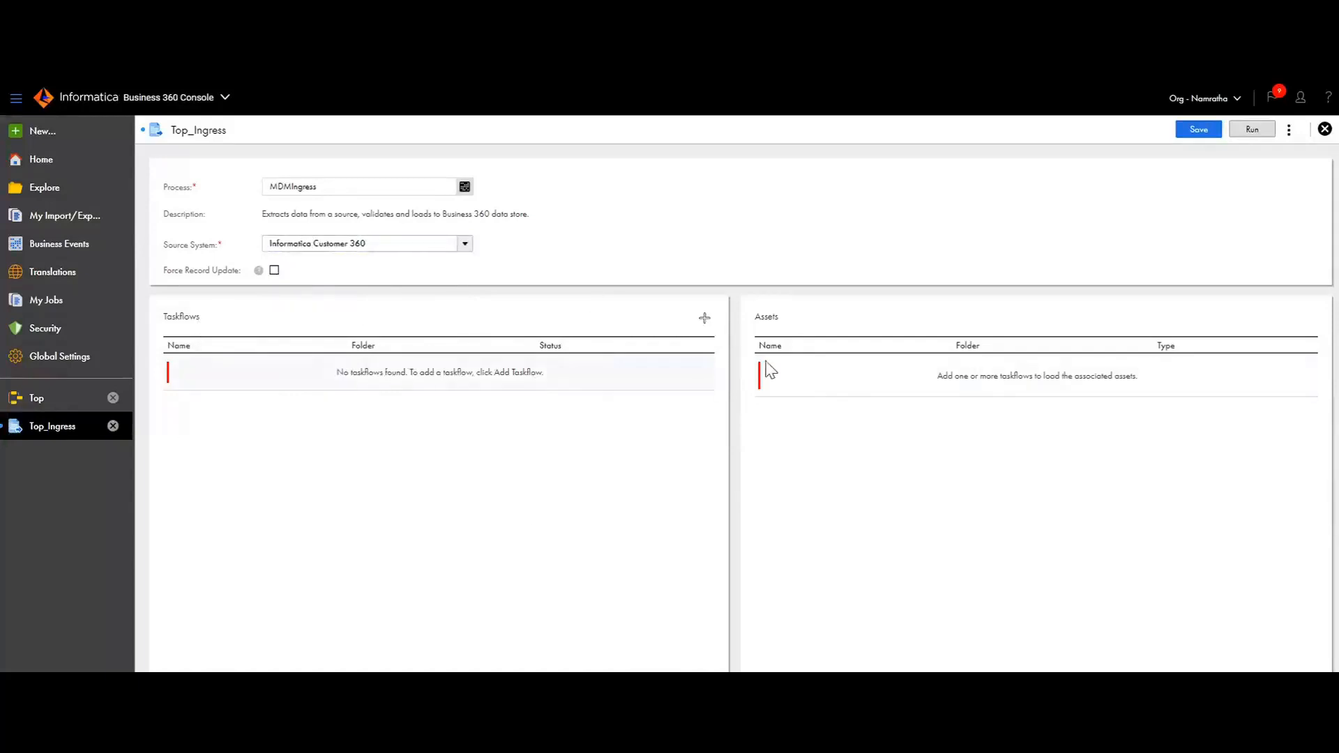
- Find the taskflow TBS_TaskFlow, add it to the Top_Ingress job and save the job
left_click(704, 318)
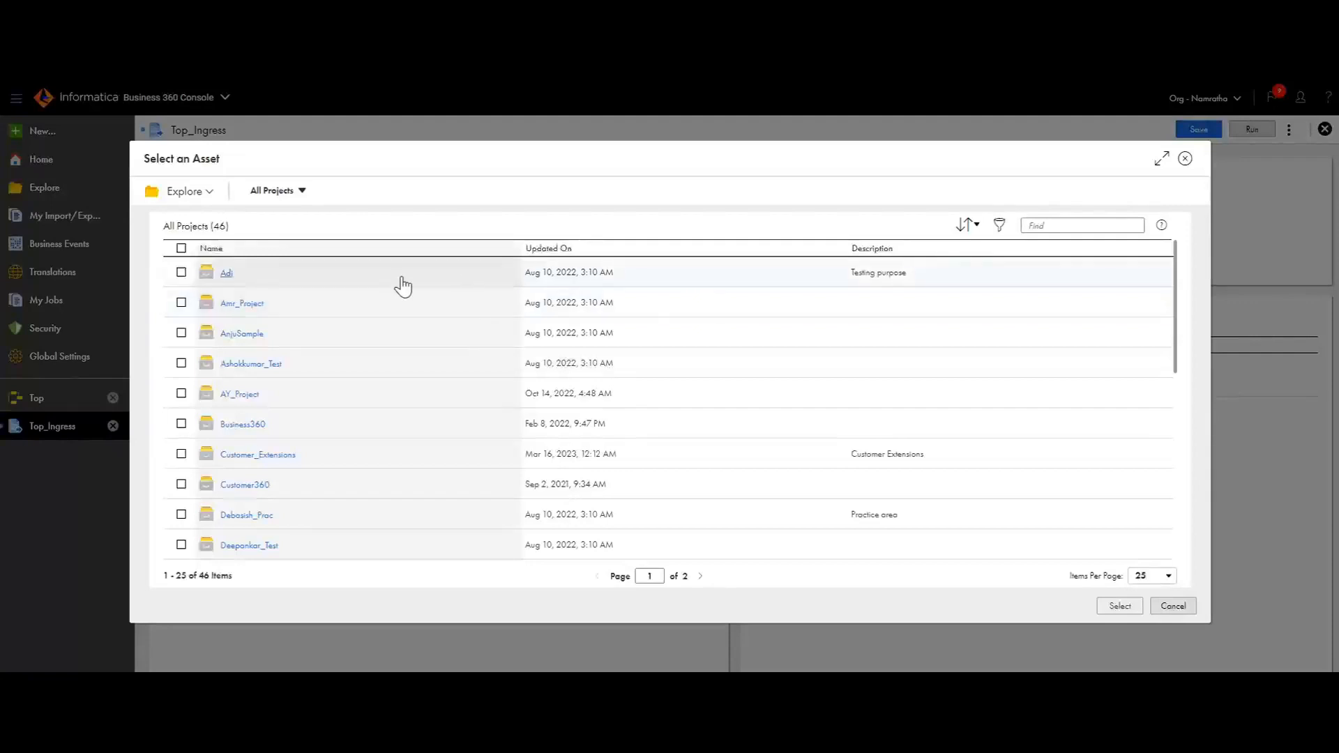
type("TBS")
key("Return")
left_click(344, 274)
left_click(1115, 607)
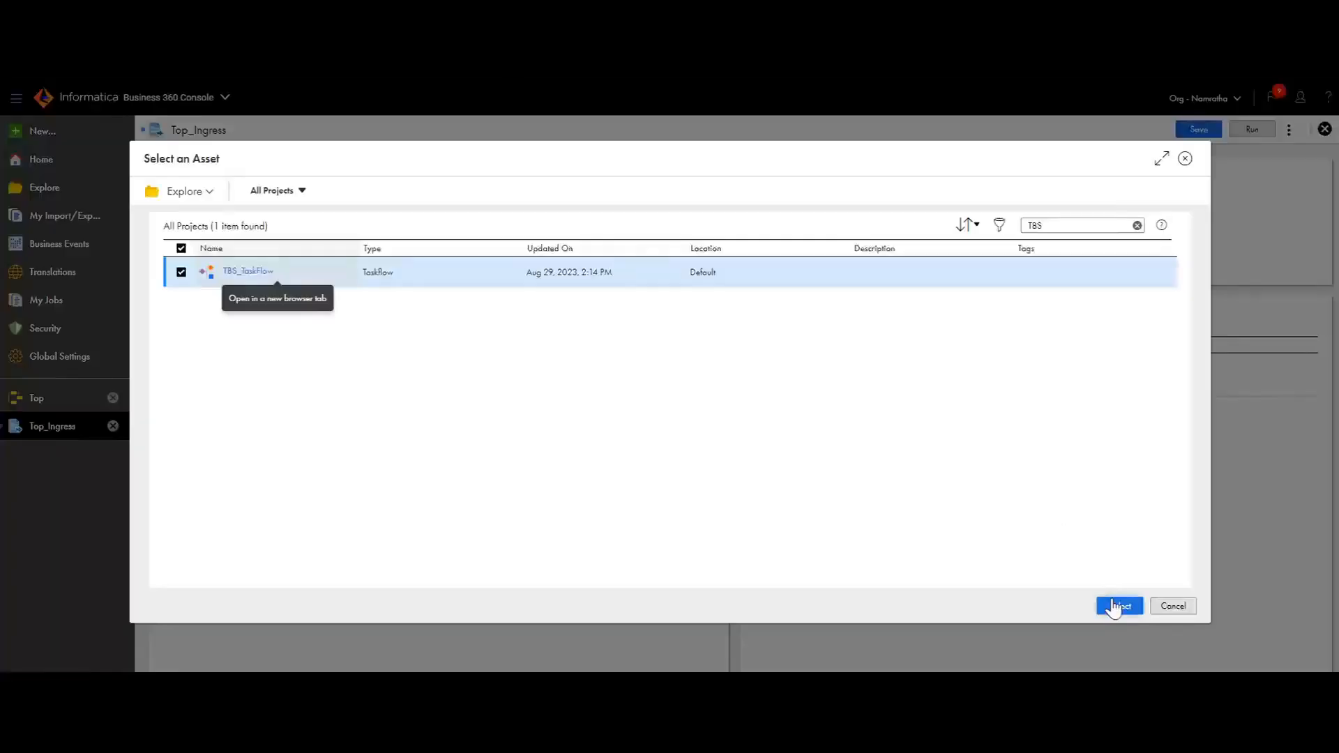
left_click(1115, 607)
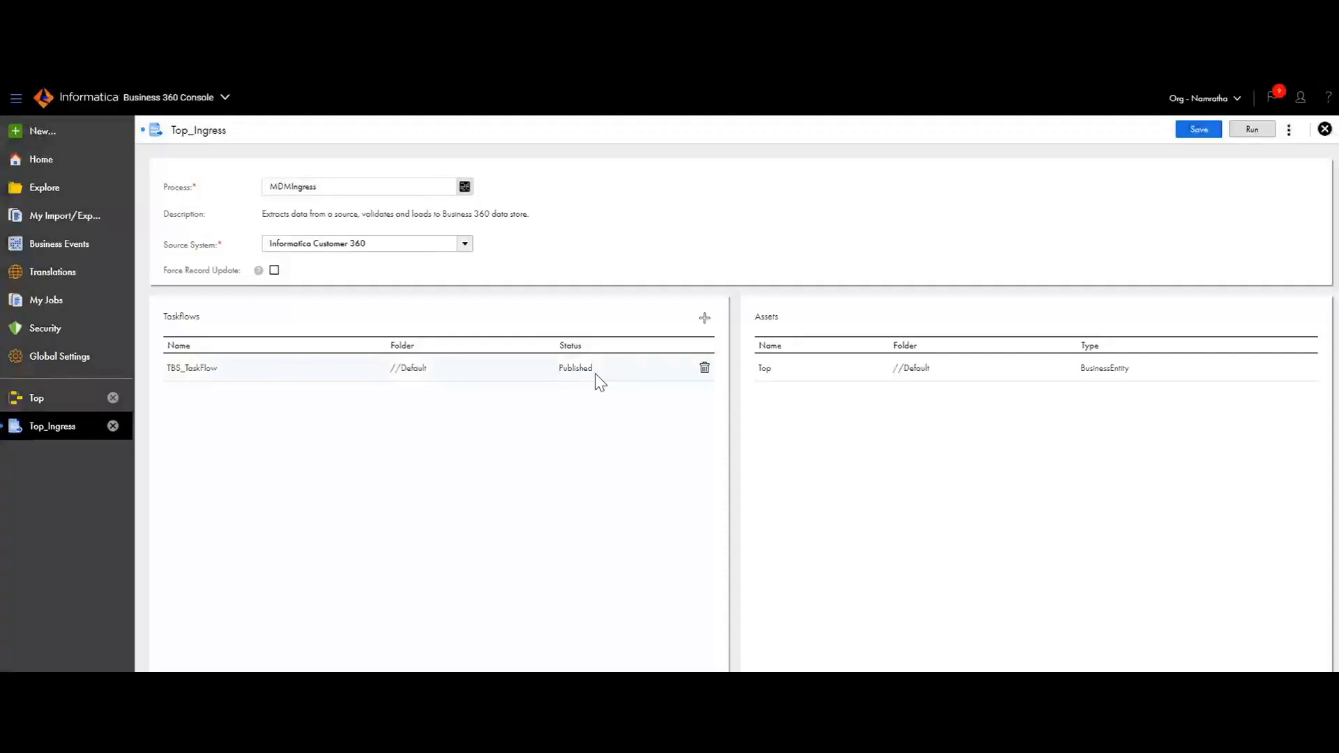
left_click(1197, 133)
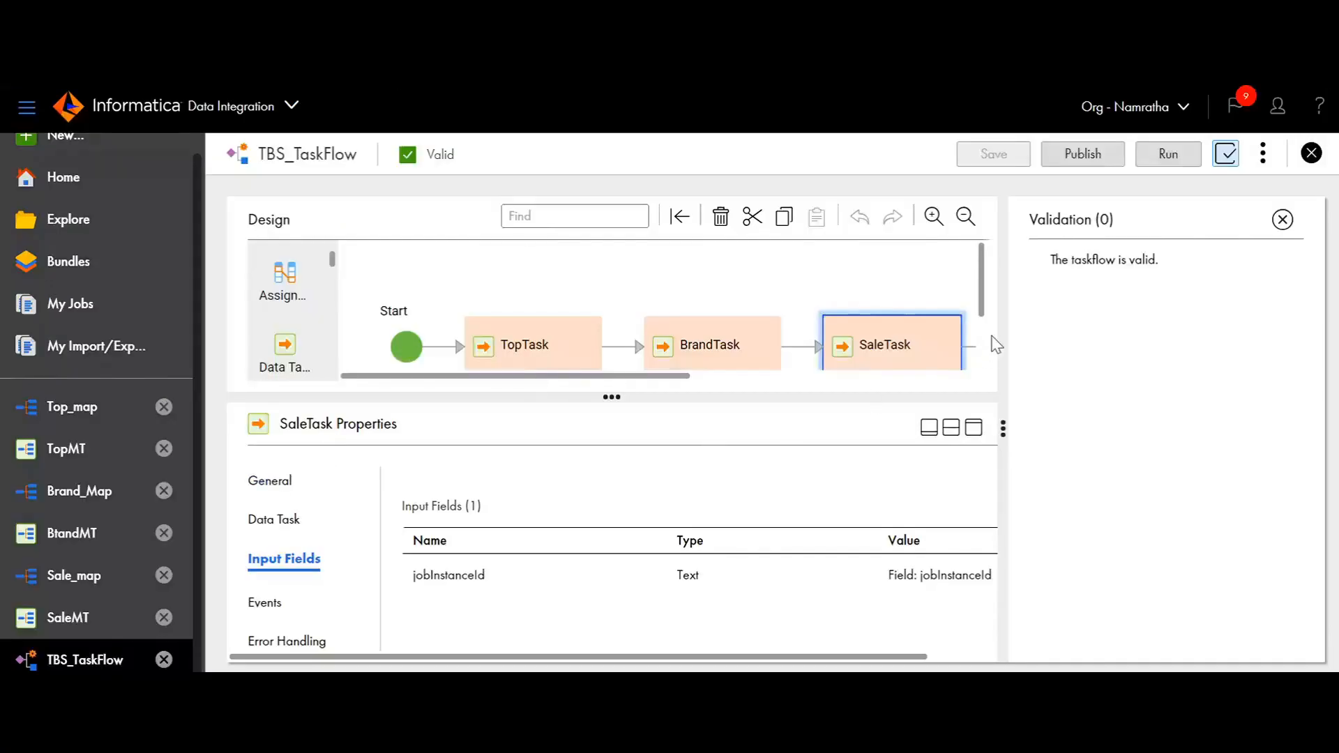
- In Data Integration, review the TBS_TaskFlow task sequence and the target field mappings of Top_map, Brand_Map and Sale_map
left_click_drag(1002, 436, 1055, 429)
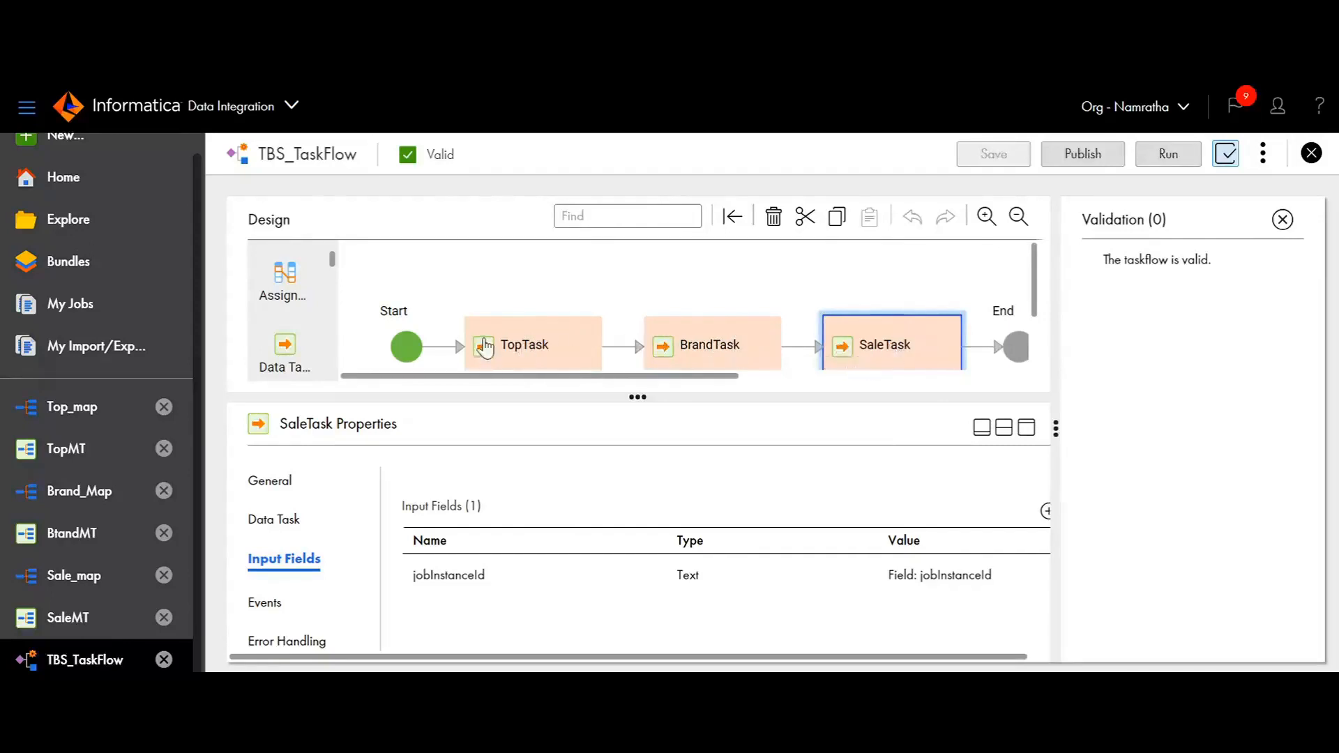
left_click_drag(652, 397, 646, 427)
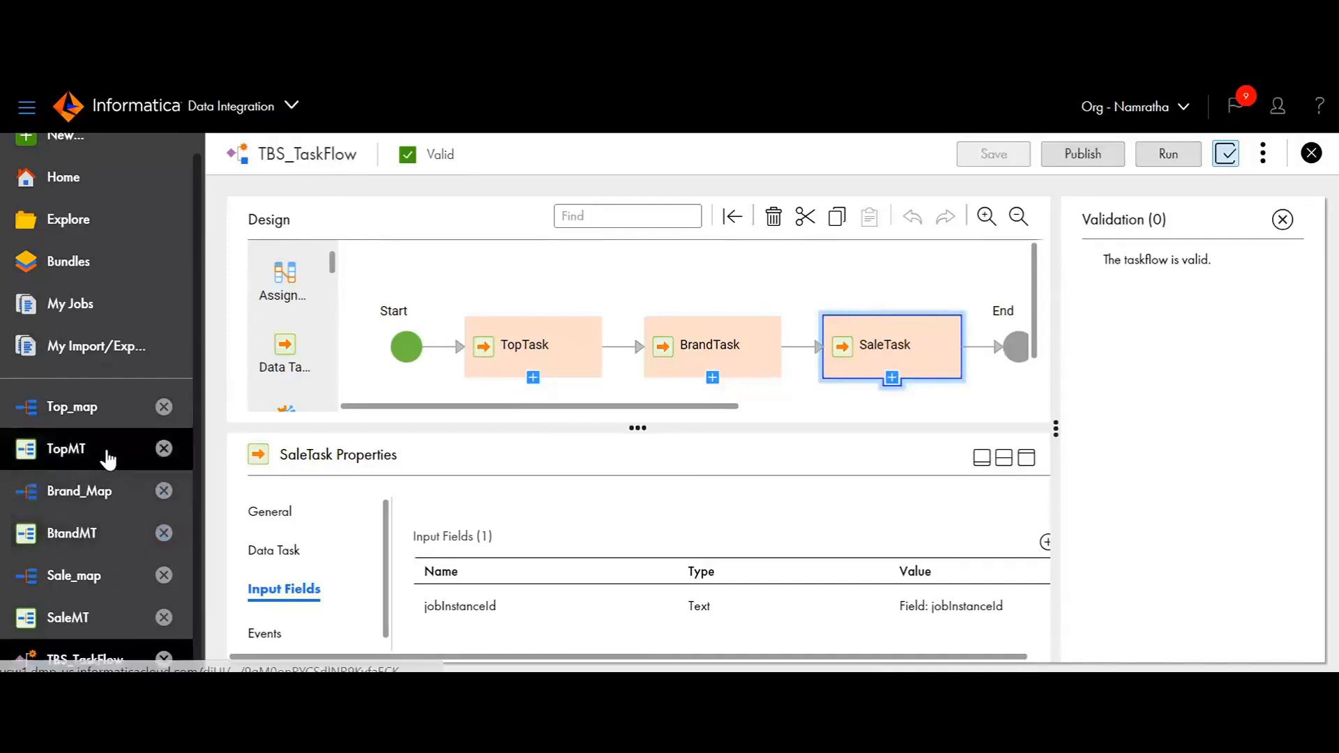
left_click(108, 458)
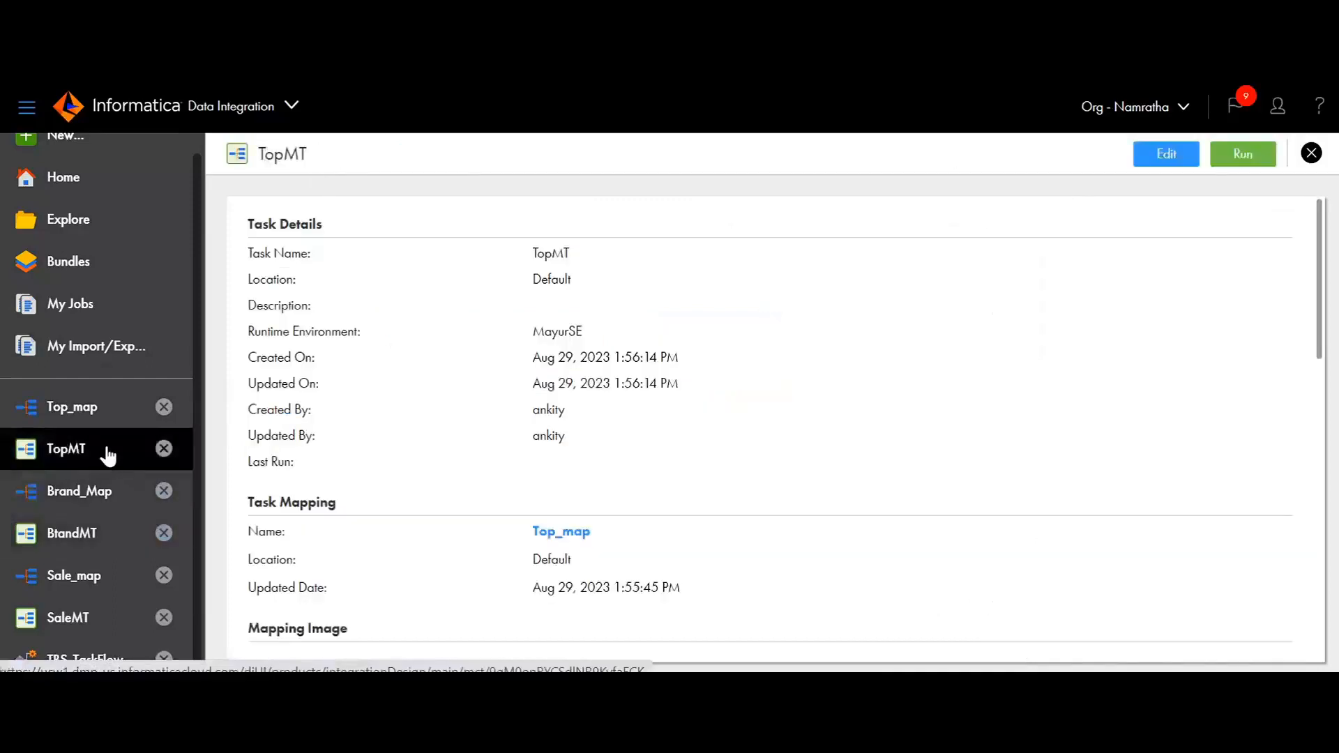
left_click(132, 404)
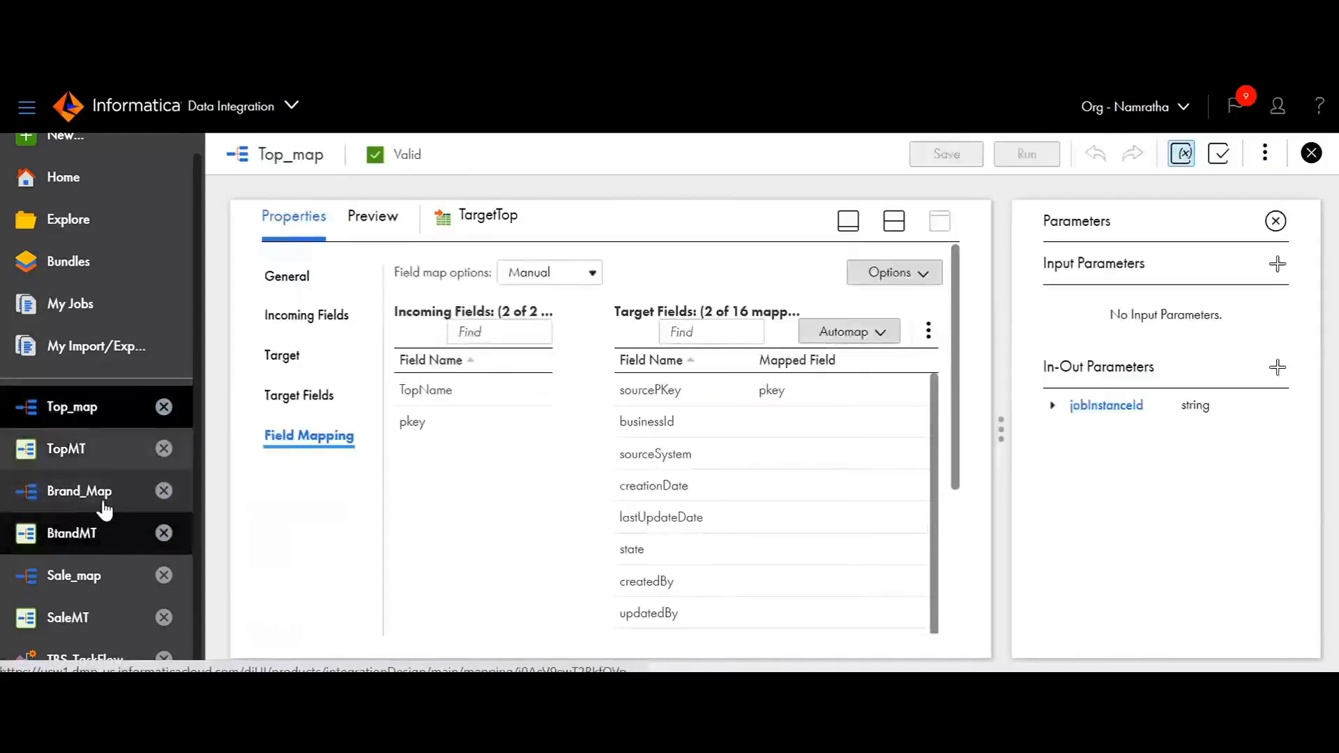
scroll(790, 453, "down", 1)
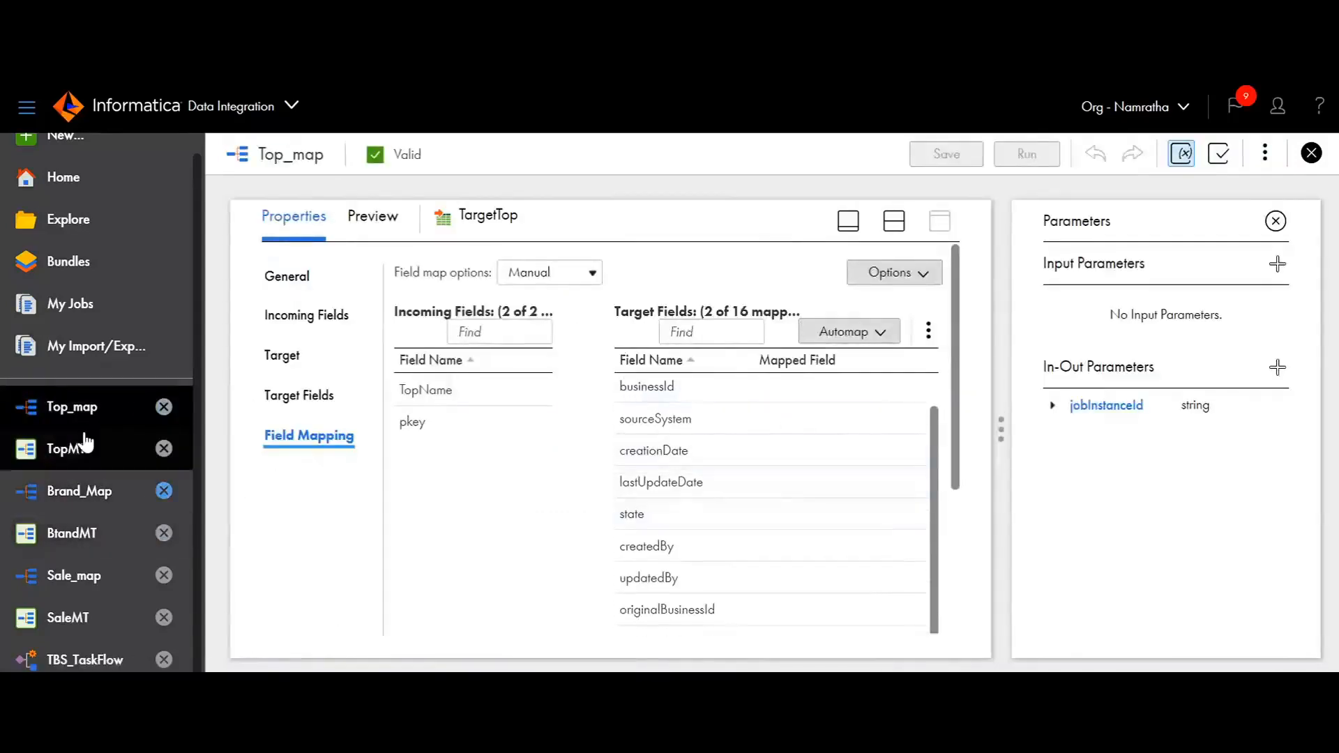
left_click(74, 497)
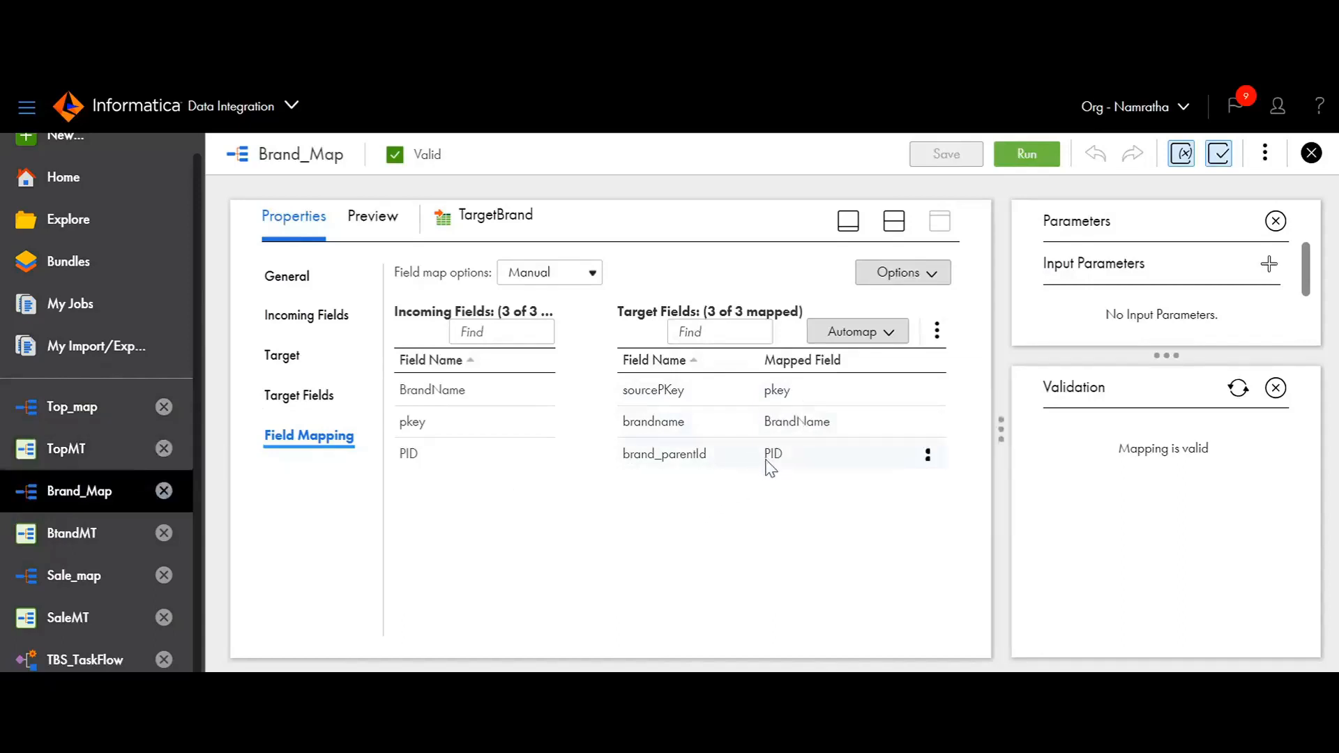
left_click(110, 579)
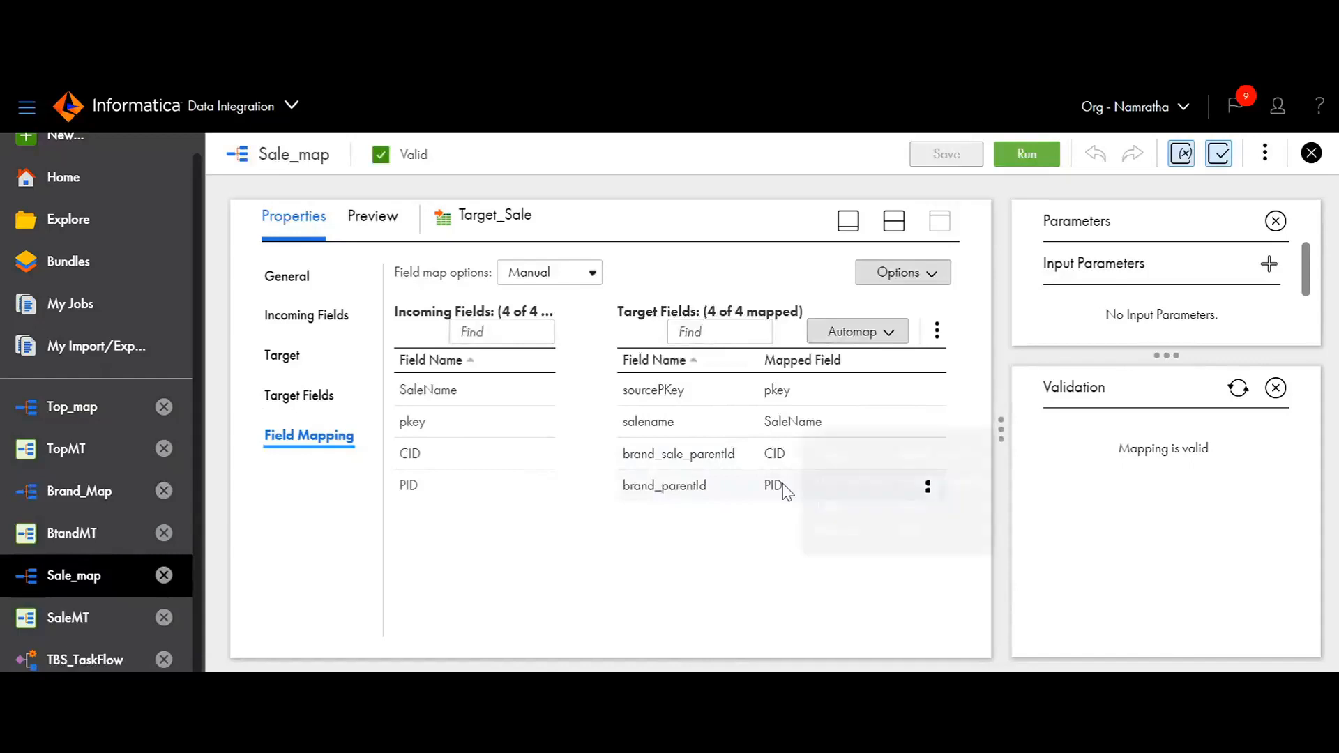
mouse_move(785, 461)
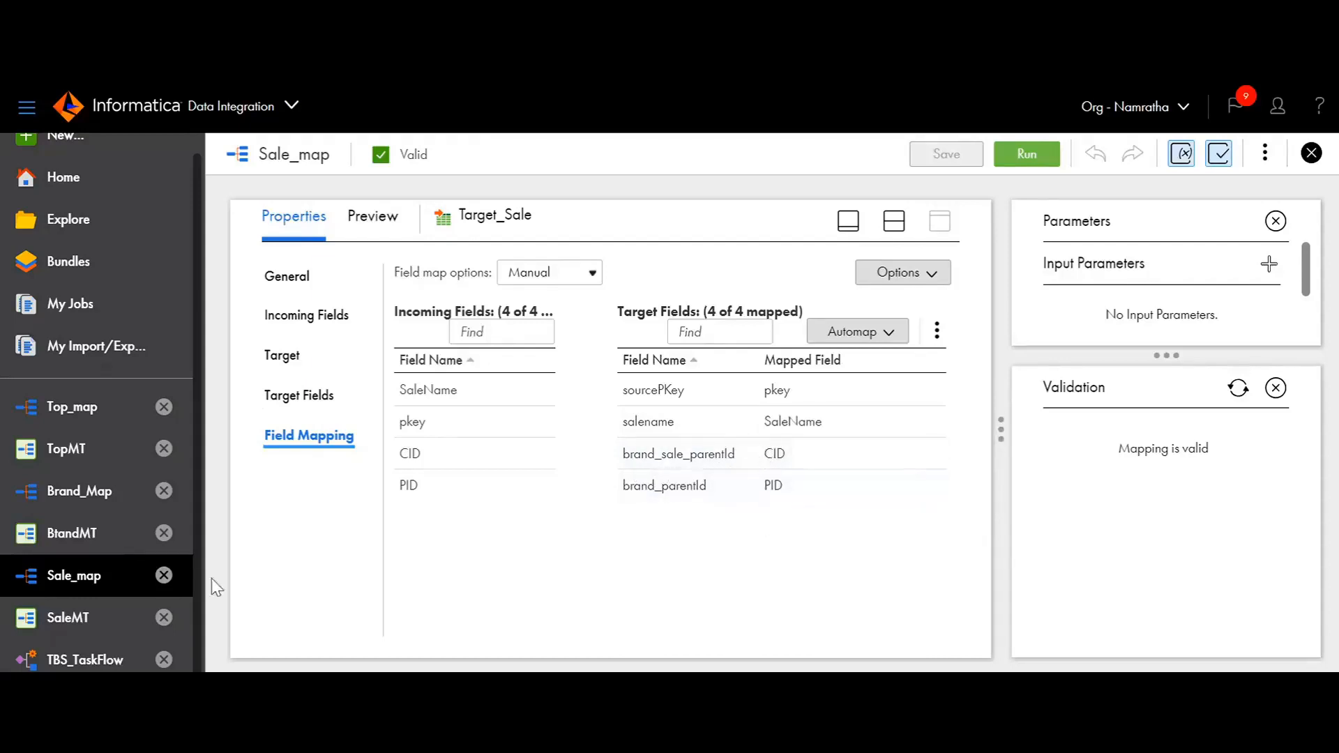
left_click(111, 495)
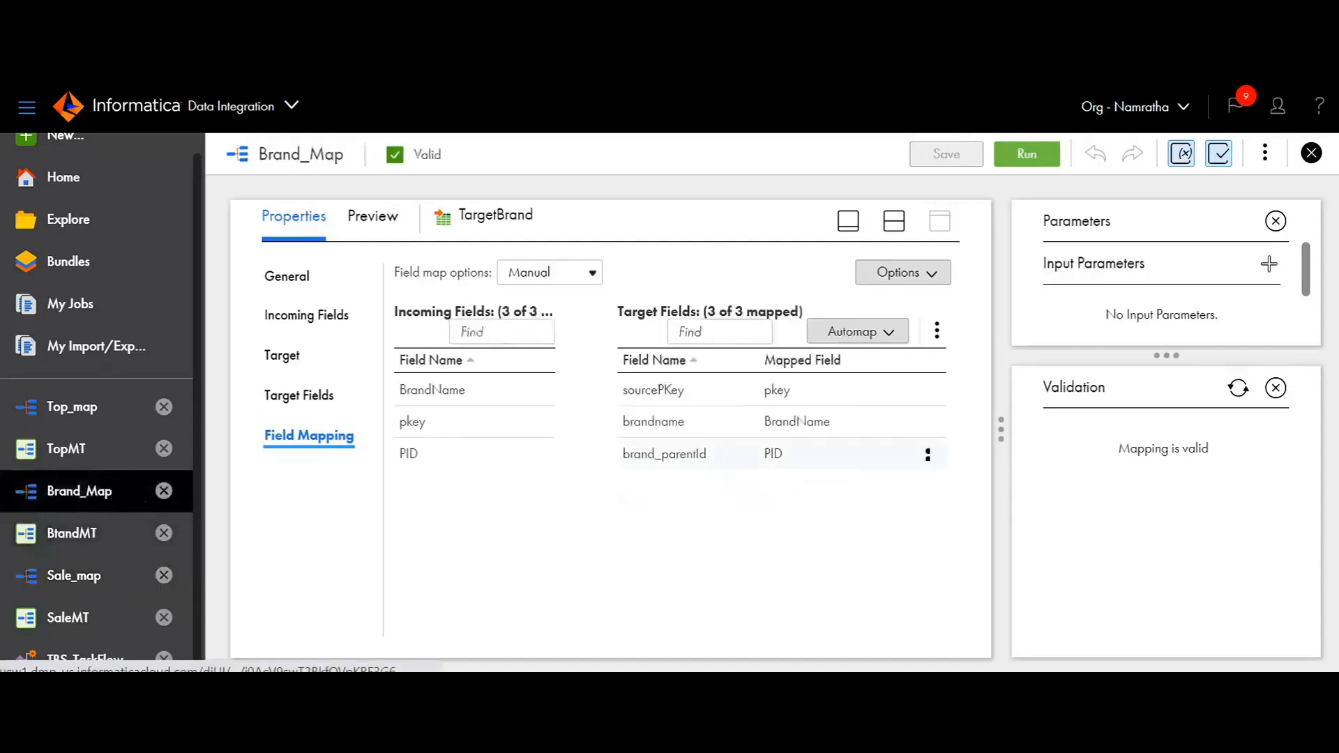
left_click(105, 658)
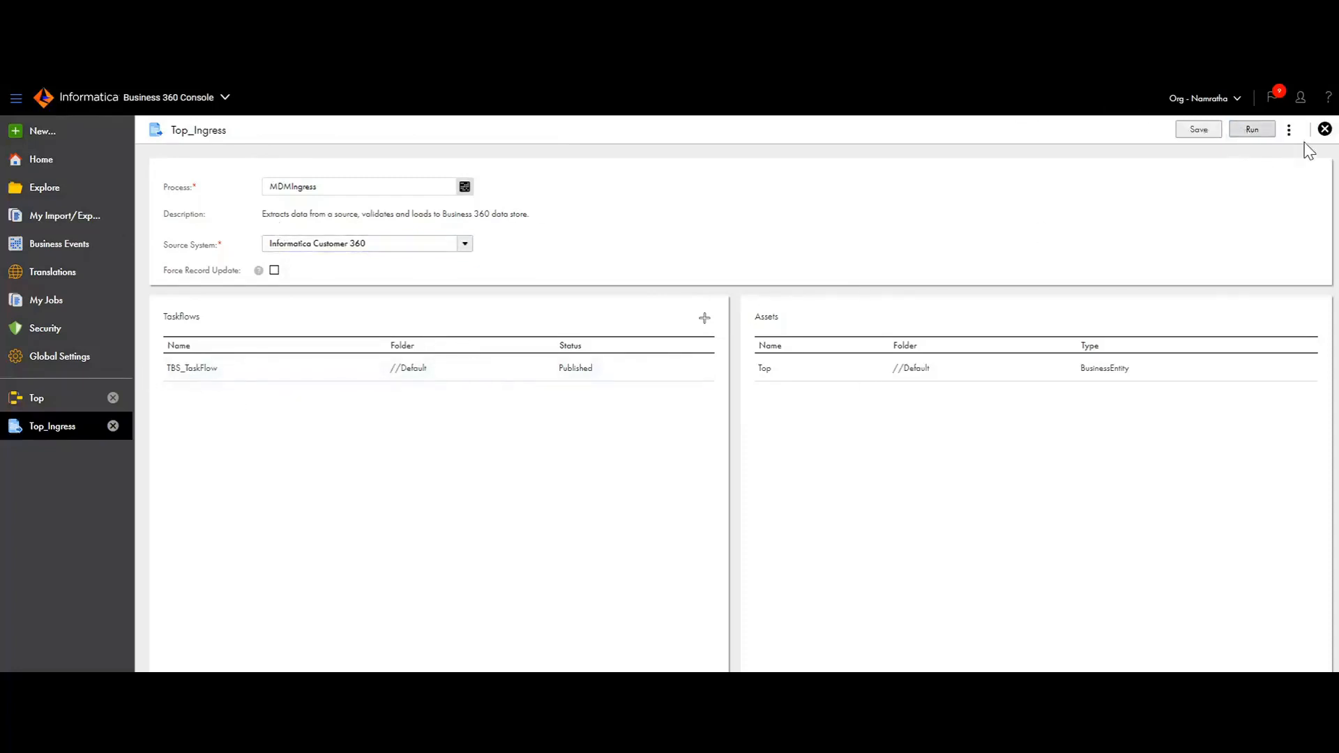
- Run the Top_Ingress job and monitor its status and the TBS_TaskFlow mapping tasks in Data Integration
left_click(1250, 131)
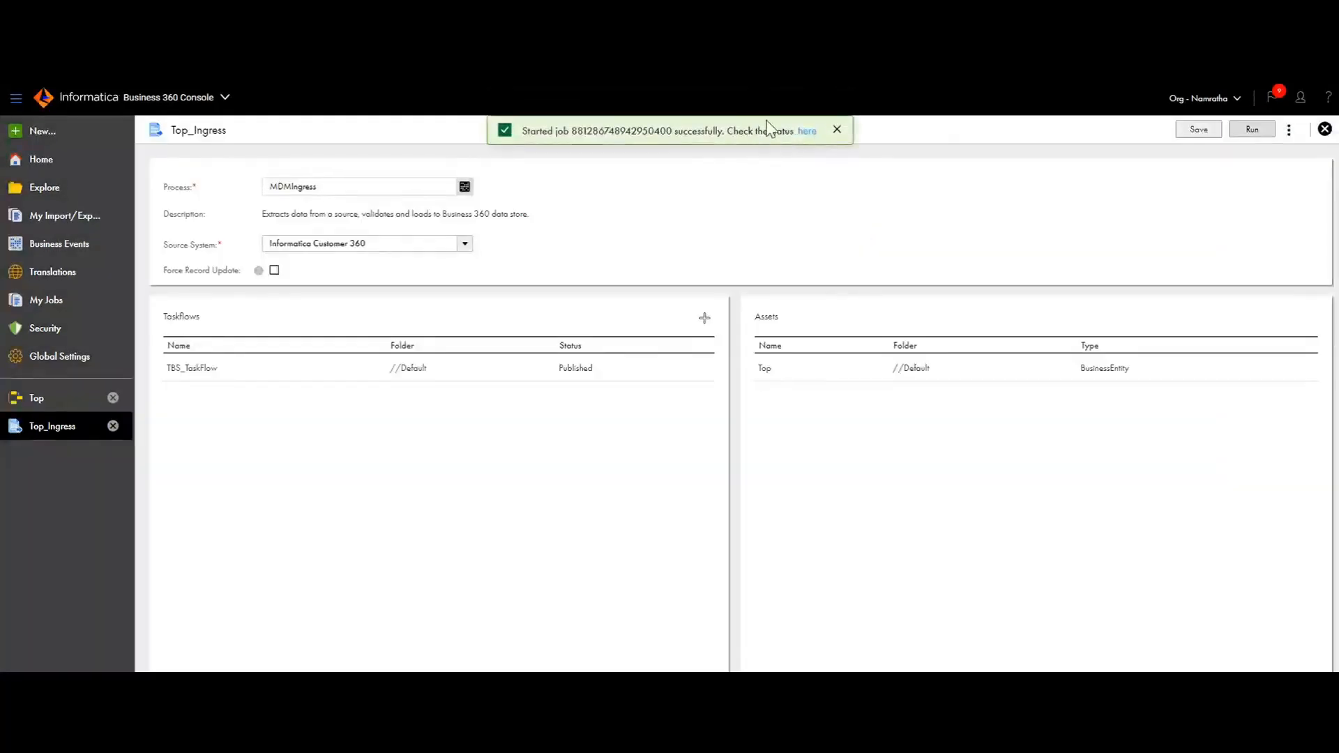
left_click(806, 132)
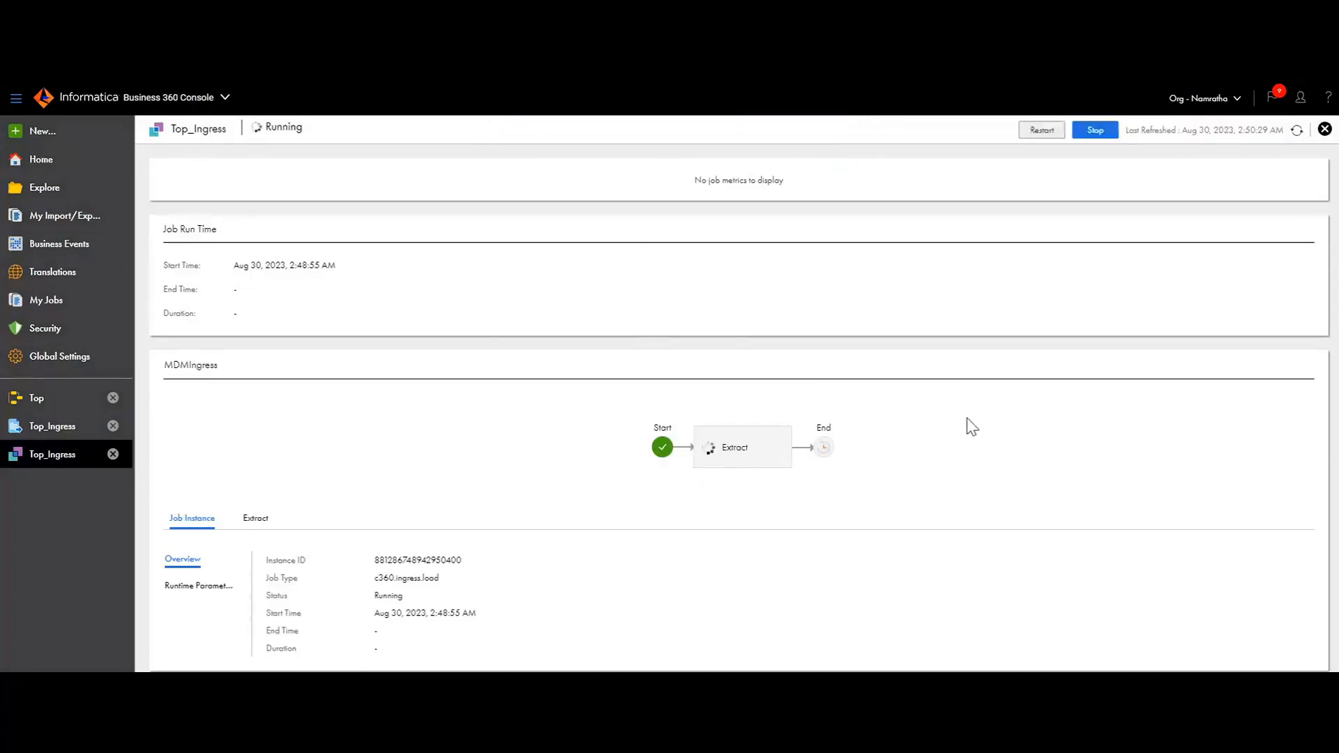
left_click(1297, 131)
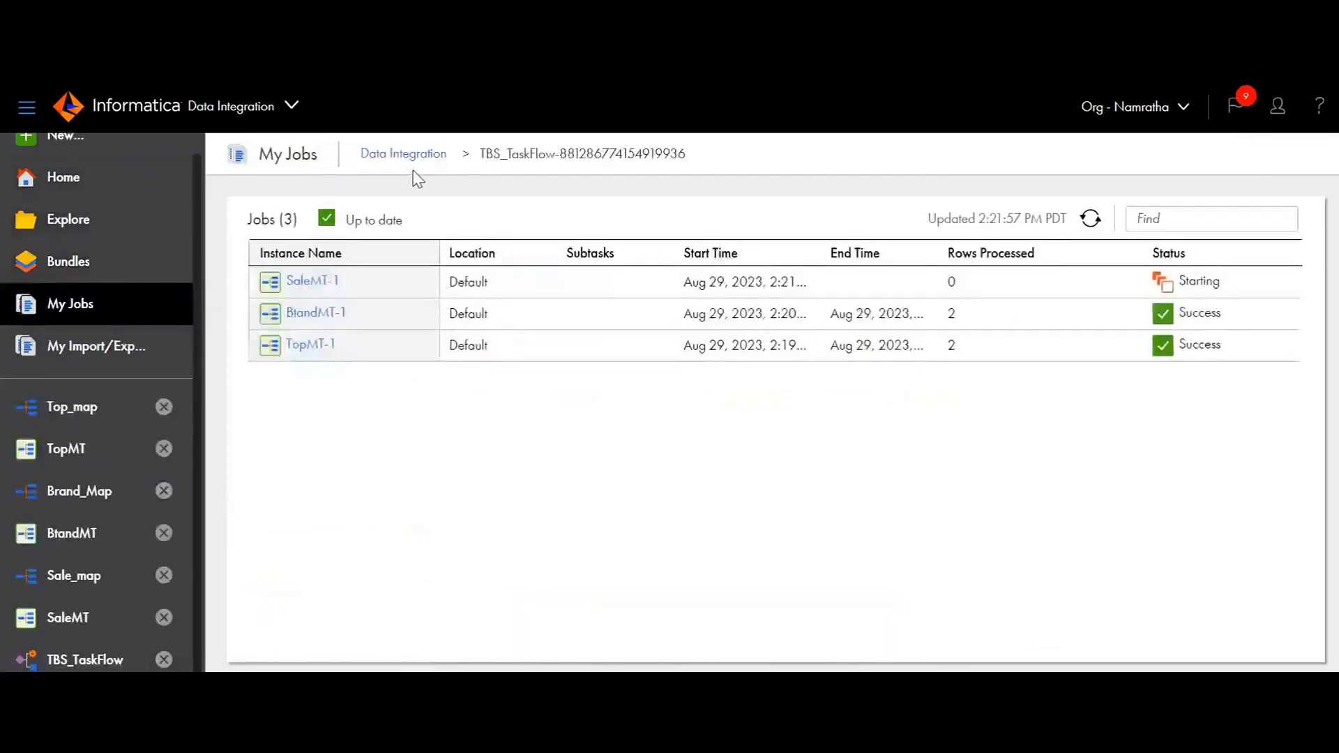
left_click(1091, 219)
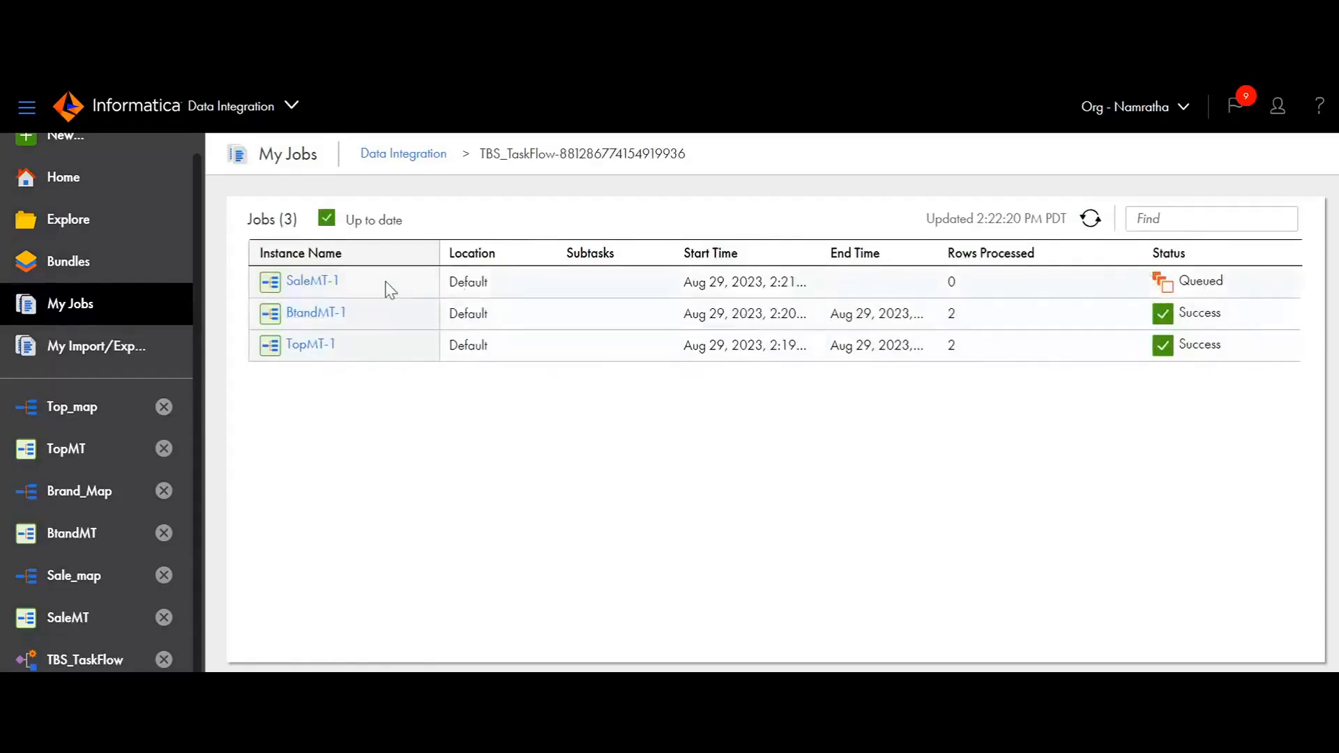
left_click(1097, 220)
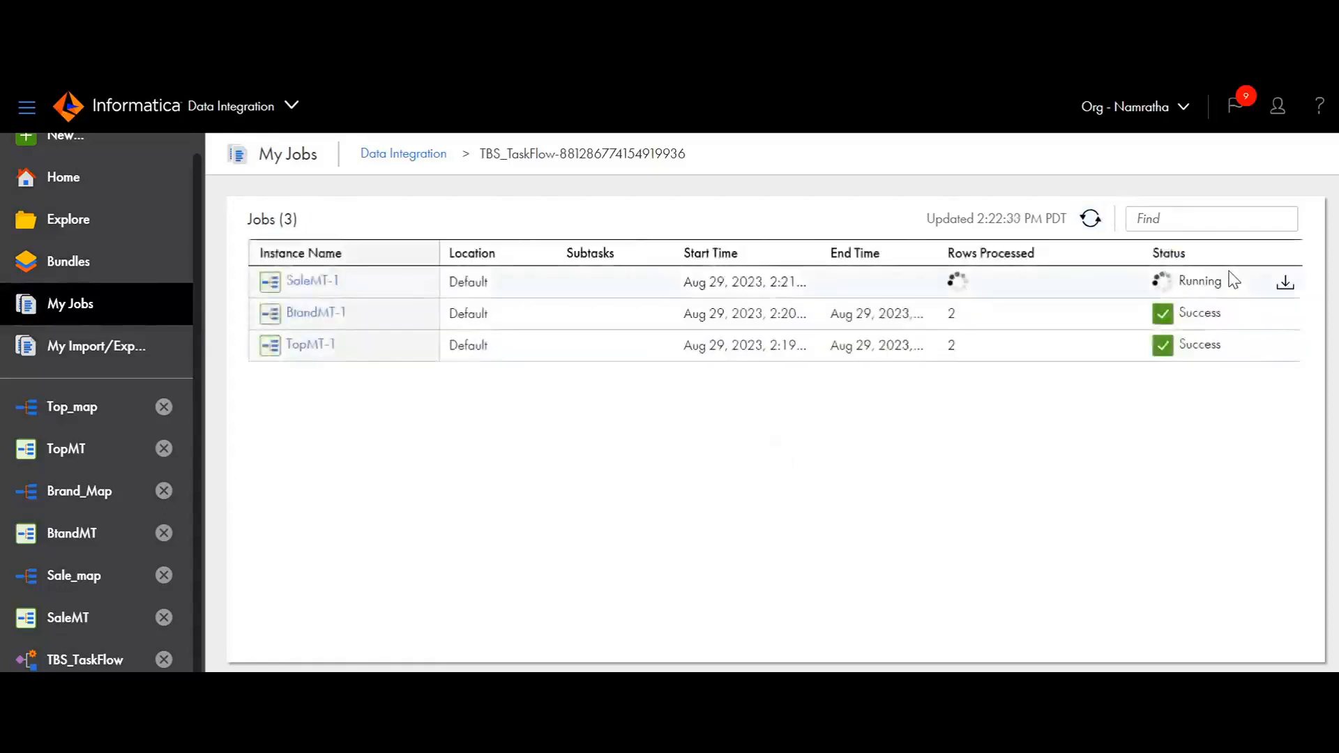
left_click(1091, 220)
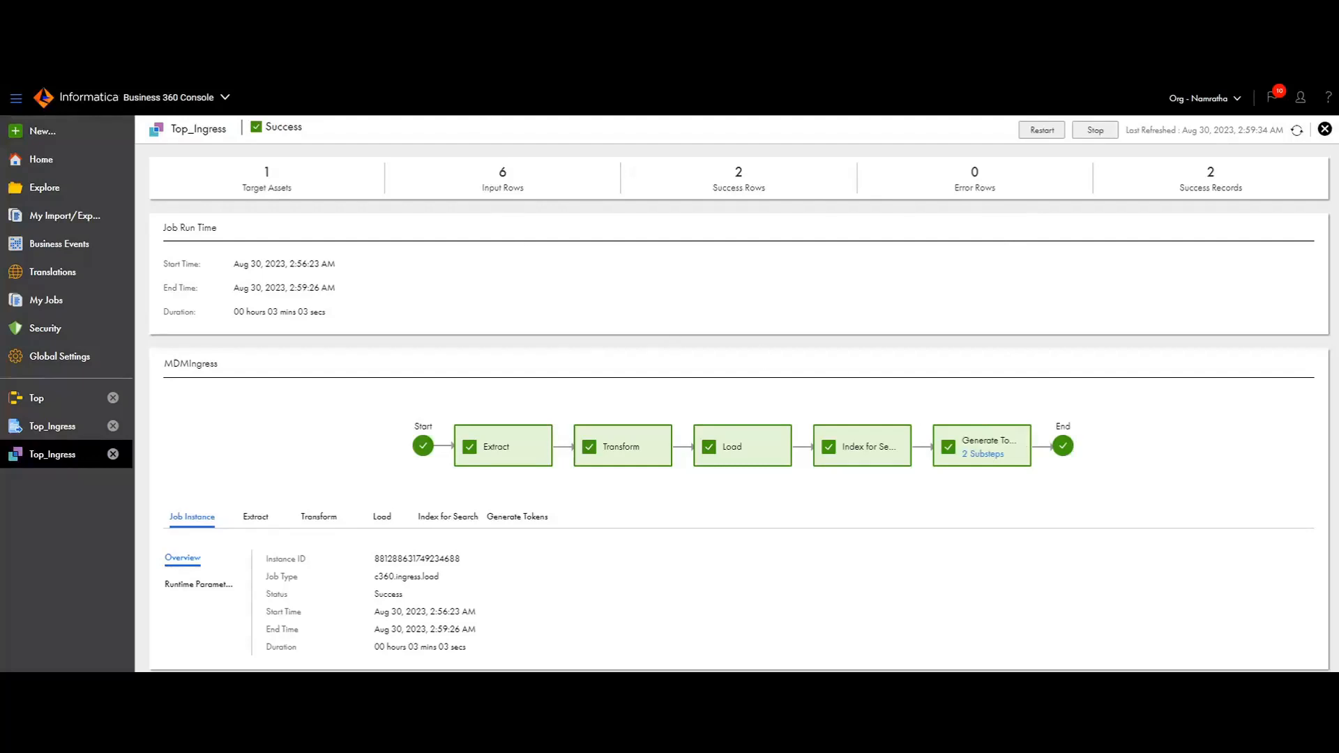
- In Customer 360, restrict the search to the Top business entity and search for all records with *
left_click(279, 14)
left_click(1067, 98)
left_click(1002, 101)
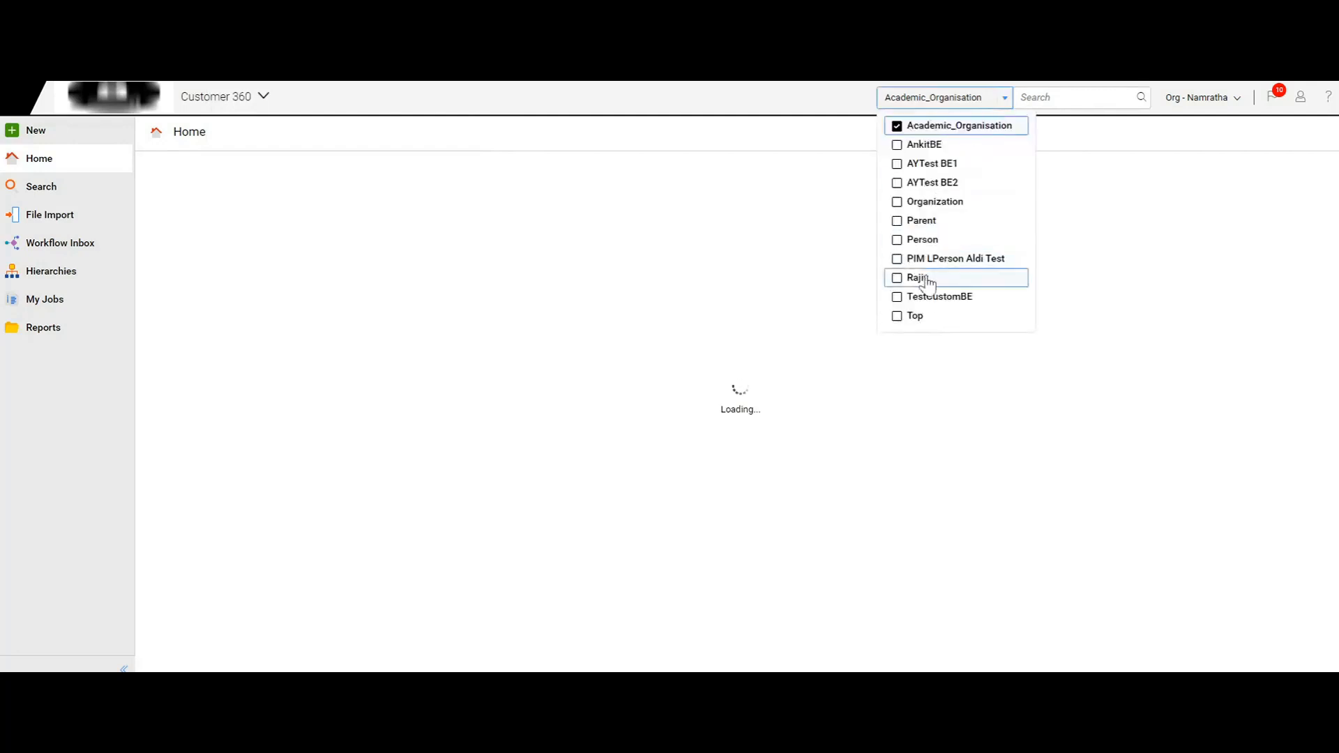
left_click(905, 319)
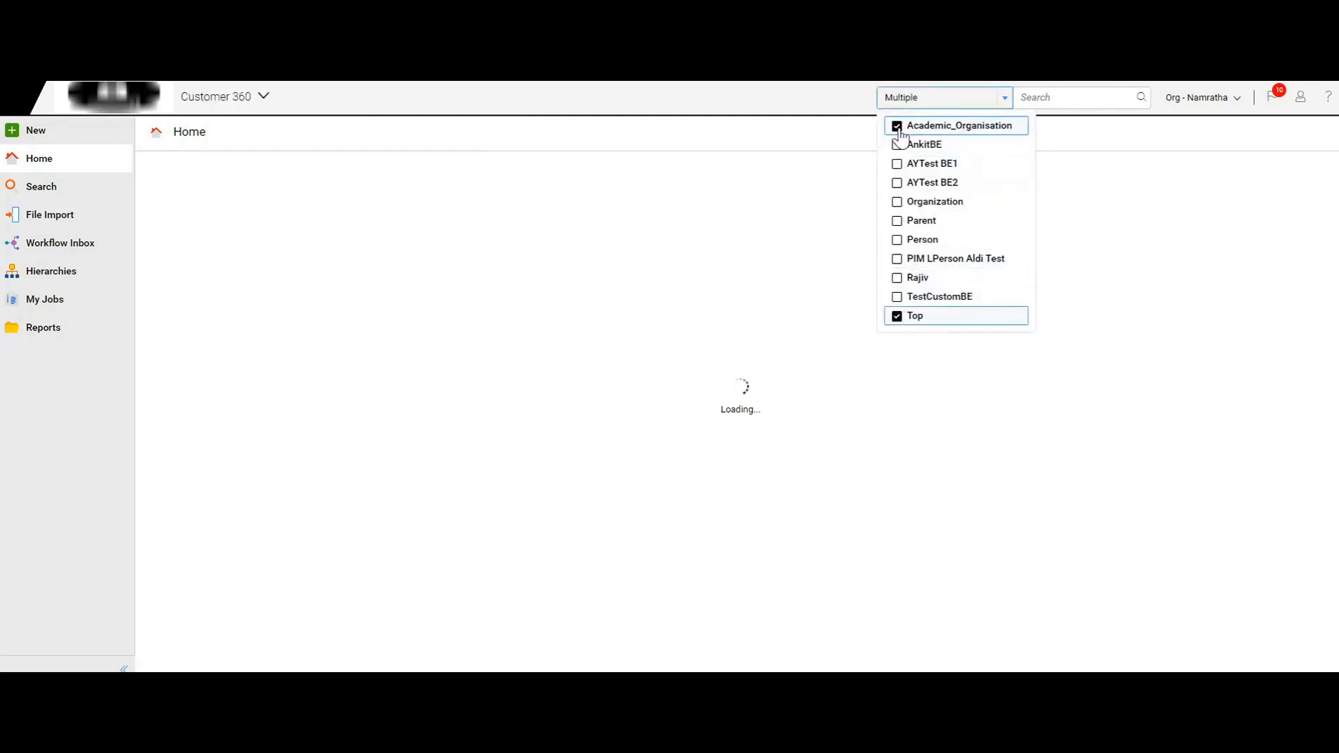
left_click(1067, 97)
type("*")
key("Return")
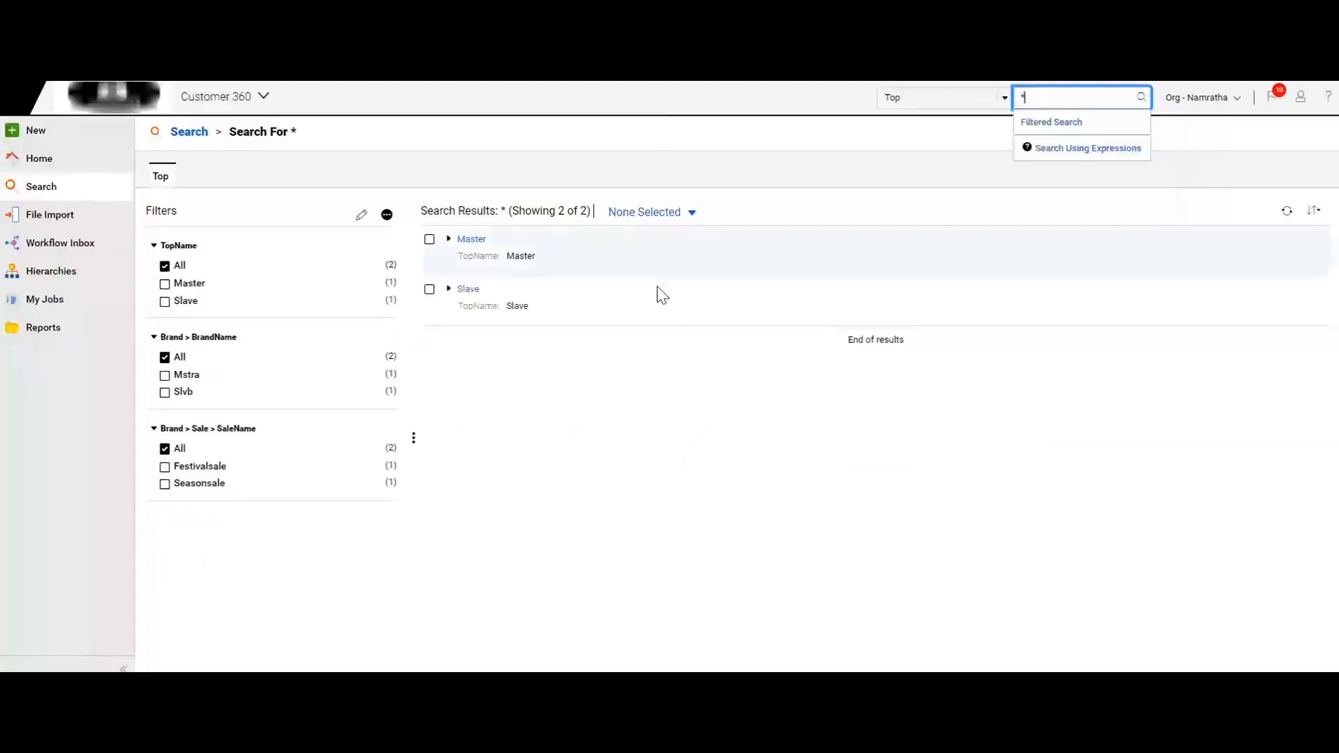
- Open the Master record and examine its TopName, BrandName and the SaleName in the expanded Sale group
left_click(471, 239)
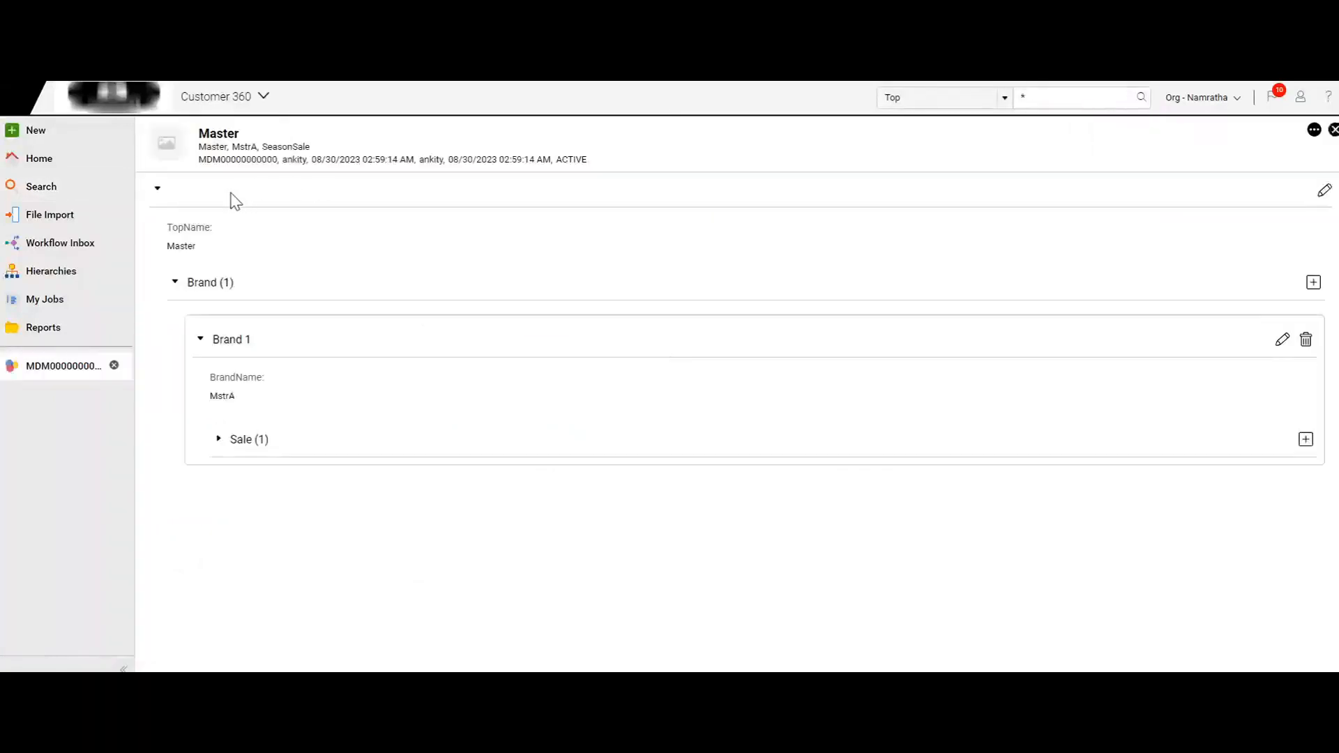
left_click_drag(168, 227, 215, 228)
left_click(170, 253)
left_click(218, 439)
left_click(236, 488)
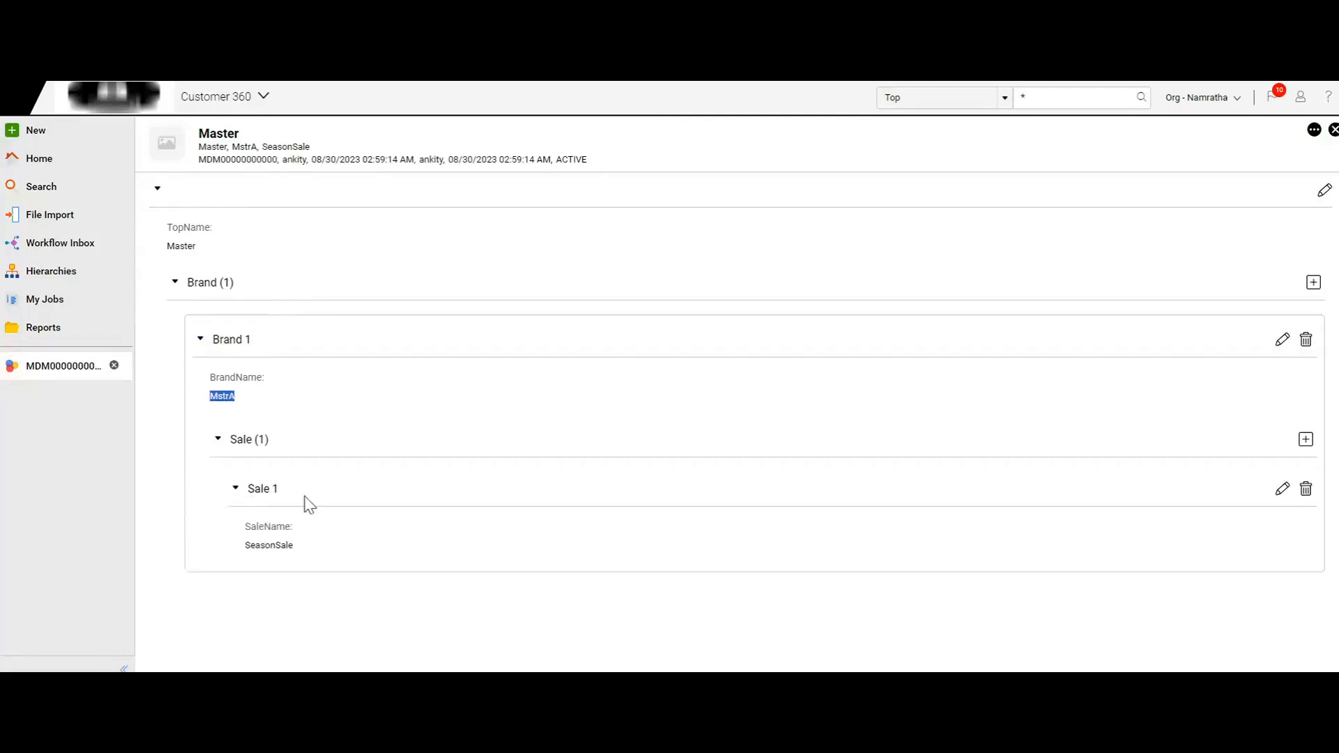
left_click_drag(244, 546, 331, 561)
left_click(354, 543)
left_click(1073, 97)
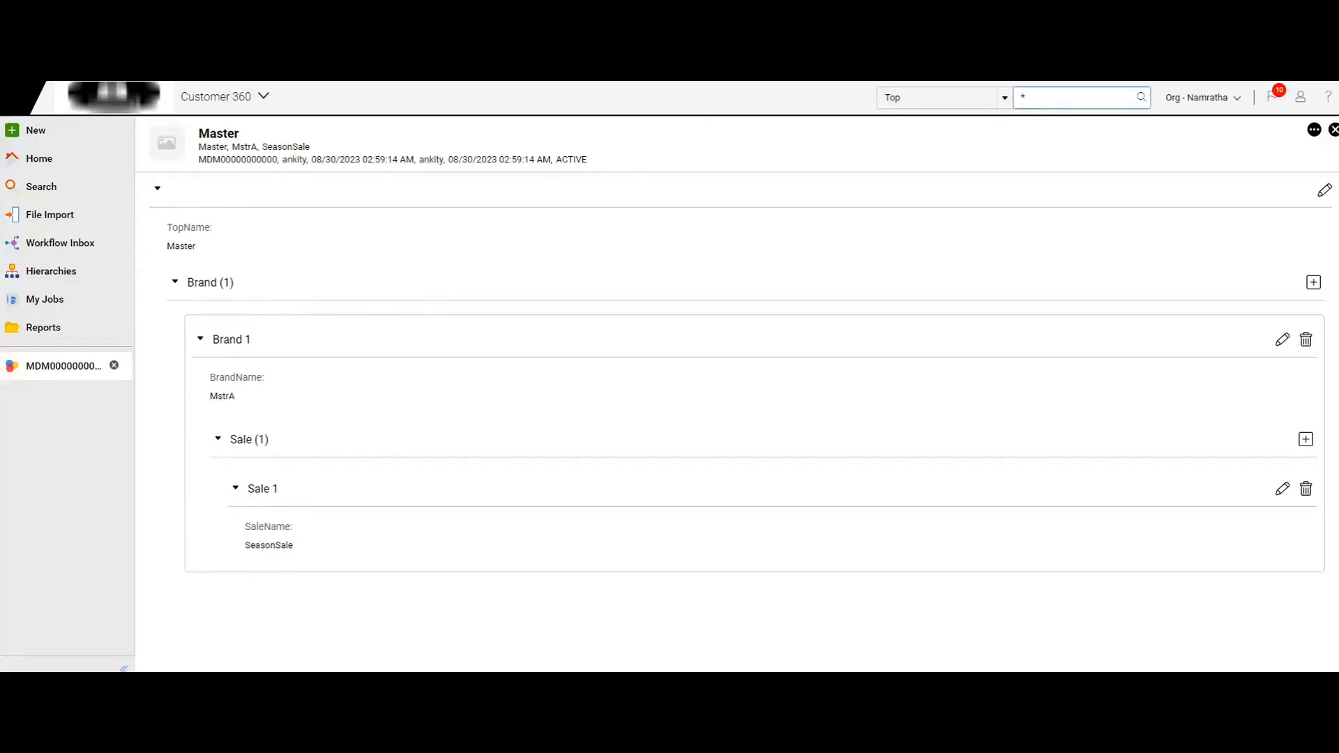
- Return to the search results for *, open the Slave record and examine its BrandName and the SaleName in the expanded Sale group
left_click(1141, 99)
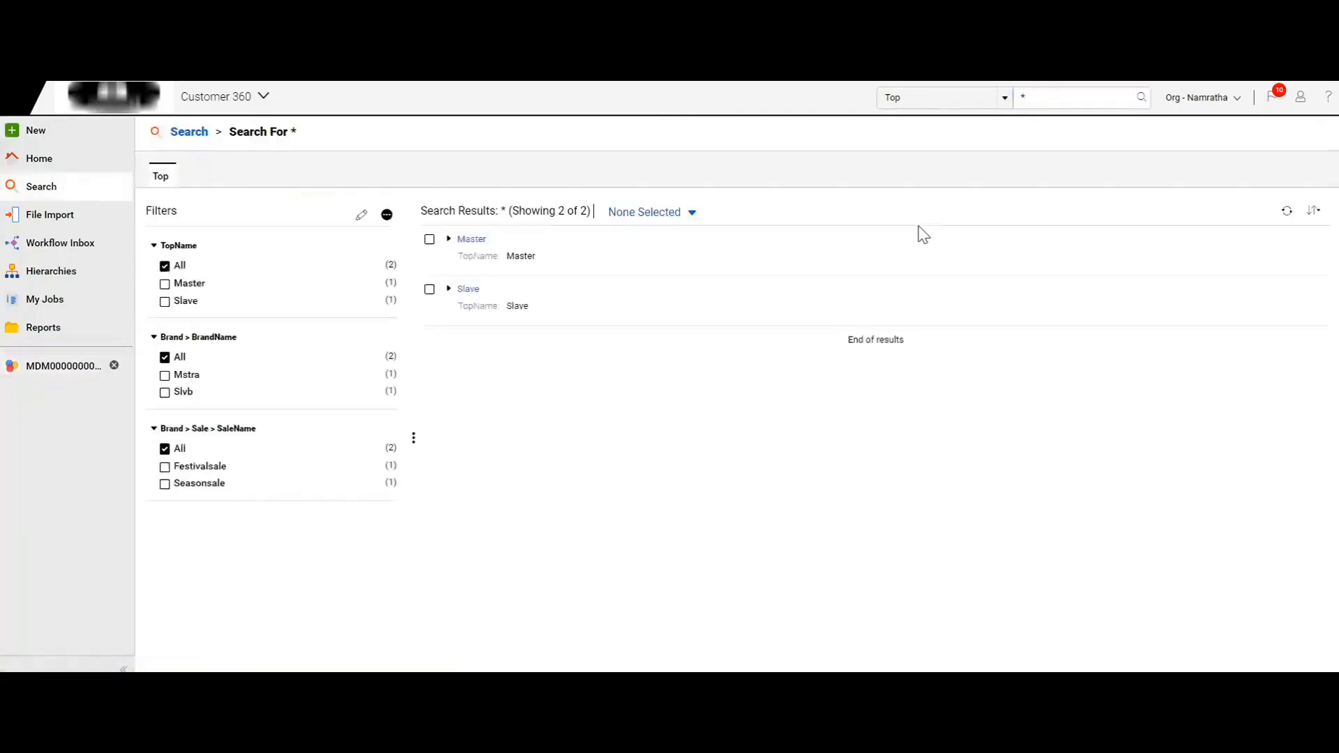
left_click(469, 290)
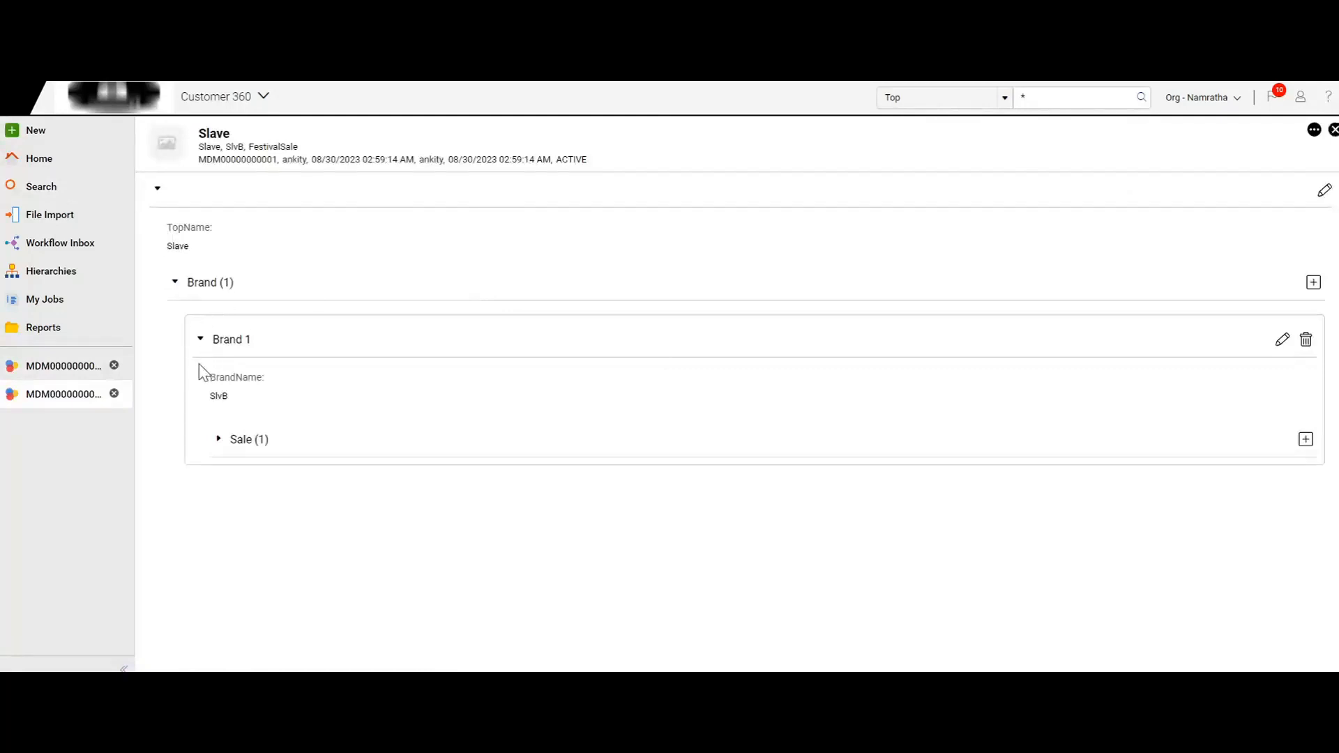
left_click_drag(215, 377, 227, 398)
left_click(219, 438)
left_click(236, 488)
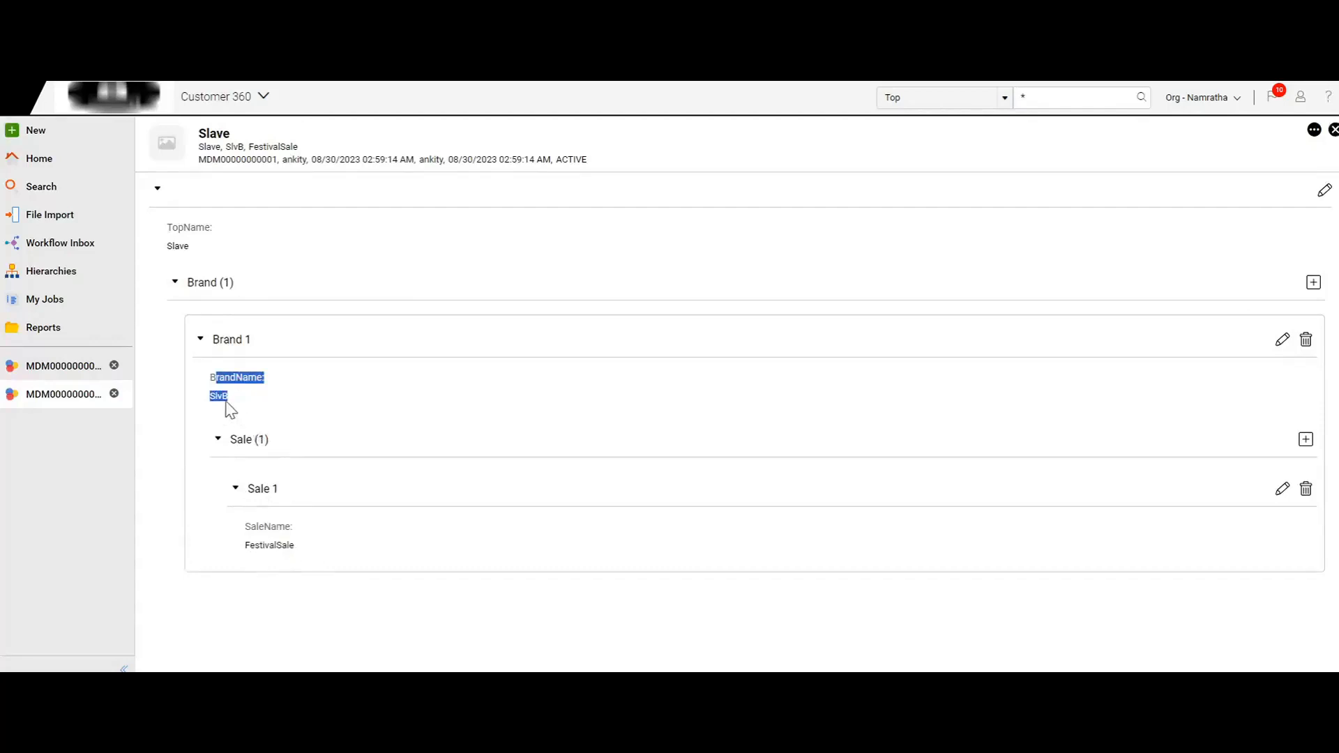
- Compare the TopName, BrandName and SaleName of the Master and Slave records, and revisit the Top_Ingress job in Business 360 Console
left_click(74, 368)
left_click_drag(169, 247, 236, 268)
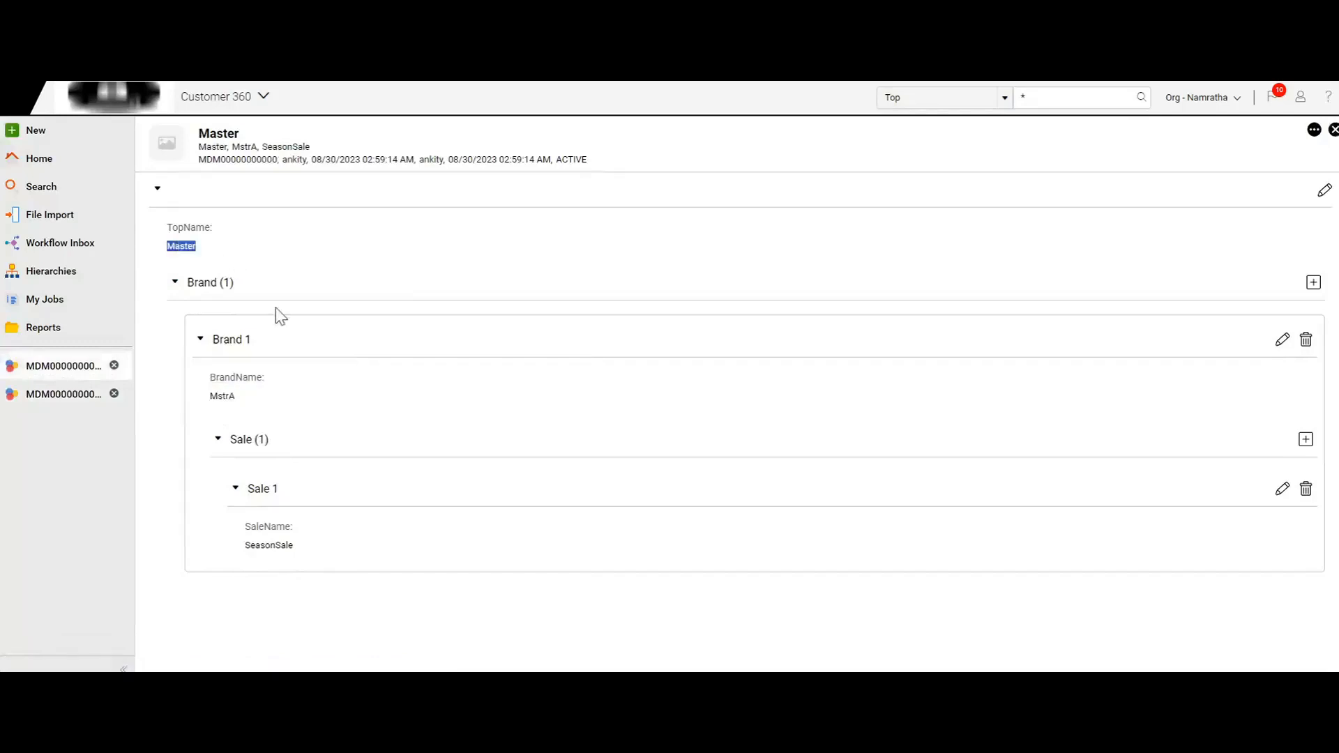
left_click(261, 380)
left_click_drag(248, 559, 355, 561)
left_click(354, 562)
left_click(72, 396)
left_click(72, 370)
left_click_drag(158, 224, 228, 248)
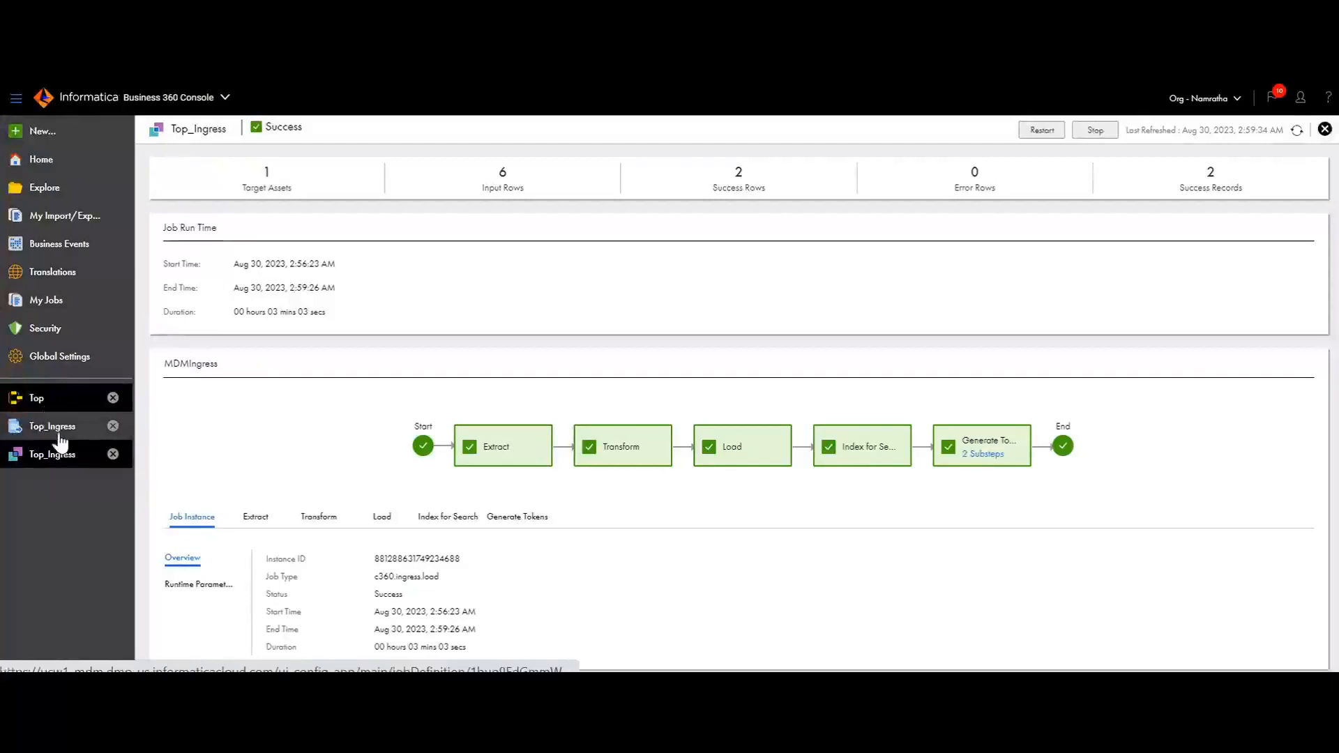
left_click(58, 425)
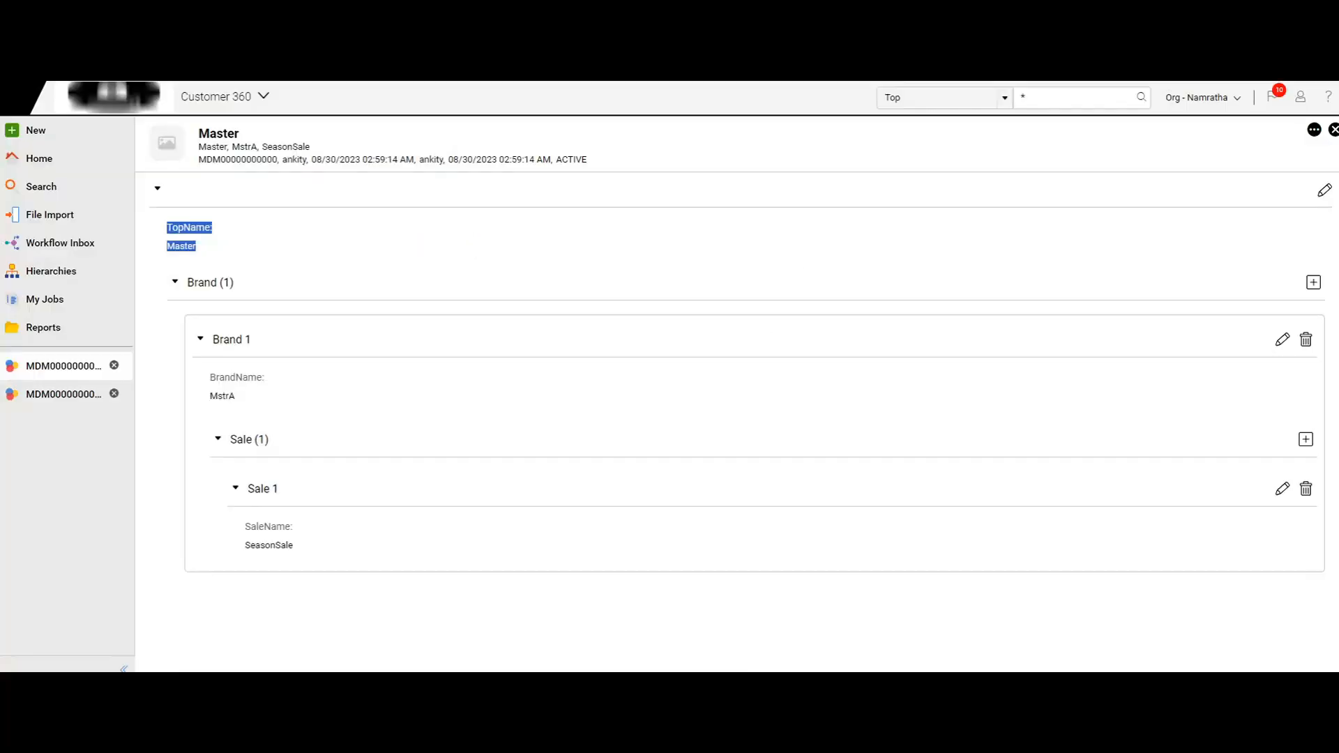
left_click(392, 249)
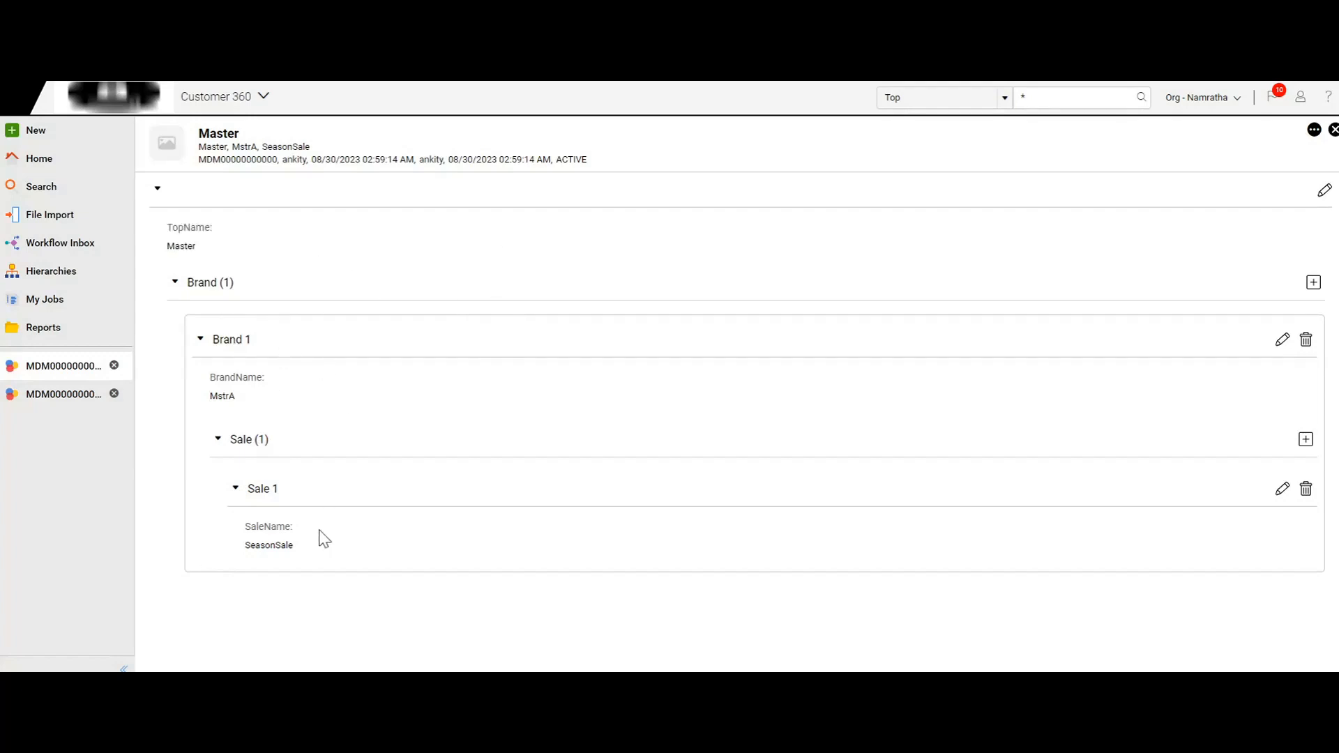